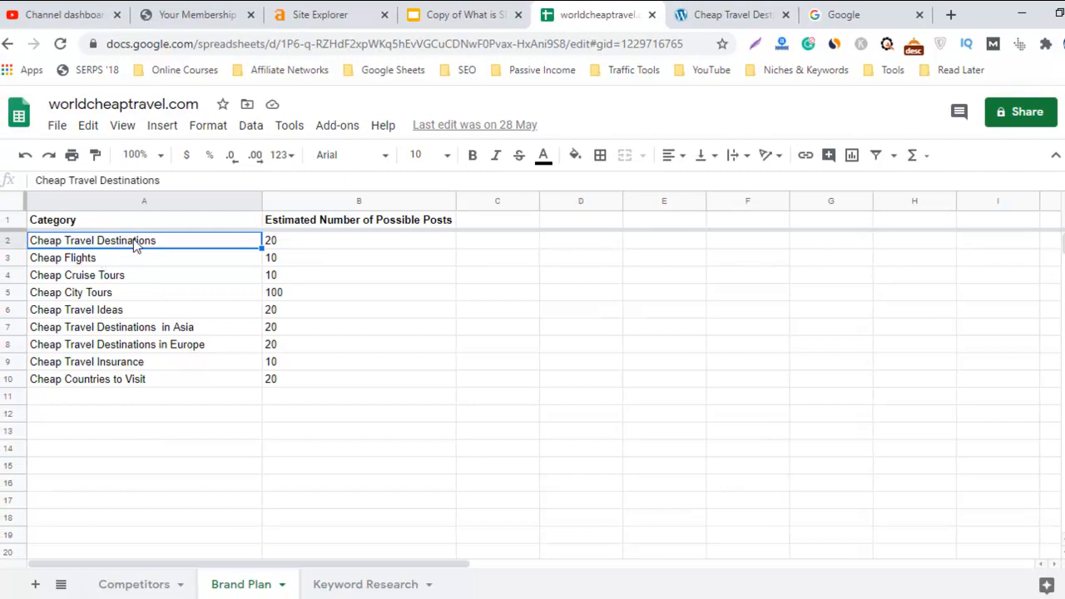
- Copy the "Cheap Travel Destinations" category from the Brand Plan sheet and switch to the open Google search page
key("ctrl+c")
left_click(817, 12)
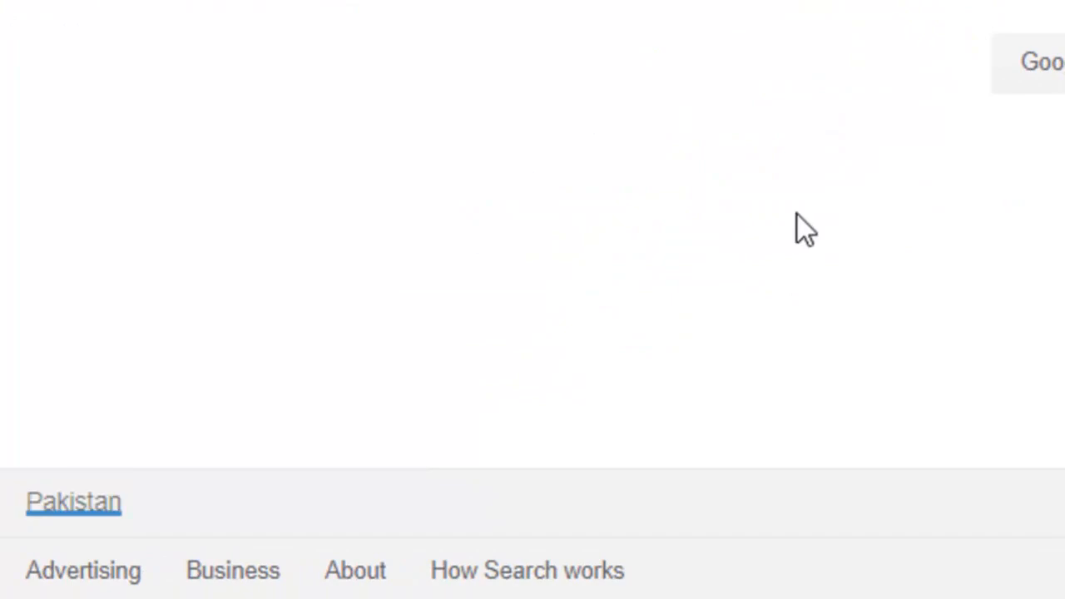
- Set the Google search region to United States in the search settings and save the preferences
mouse_move(55, 503)
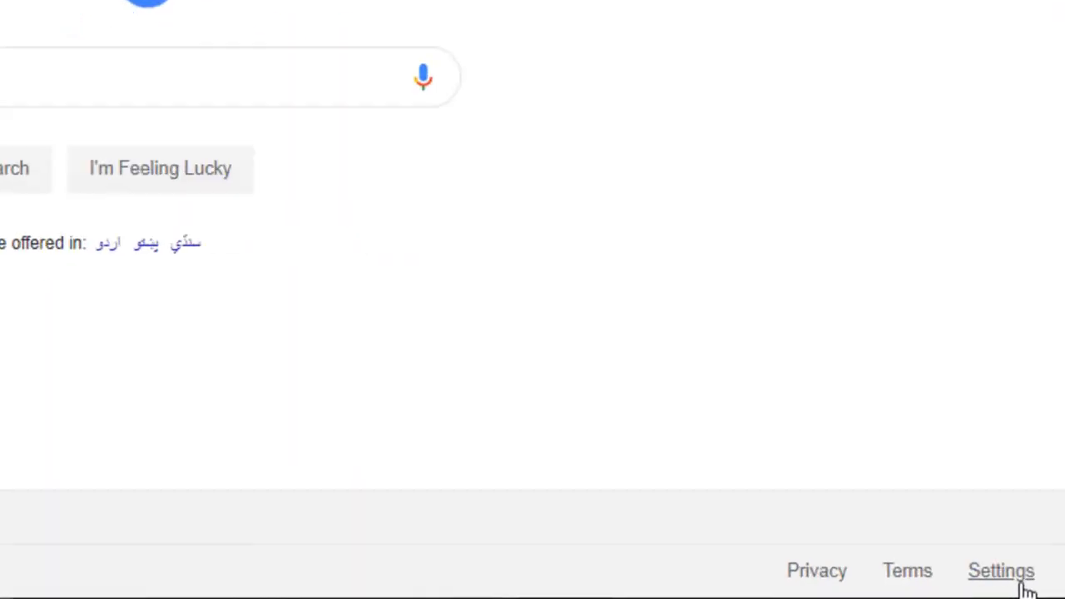
left_click(1022, 583)
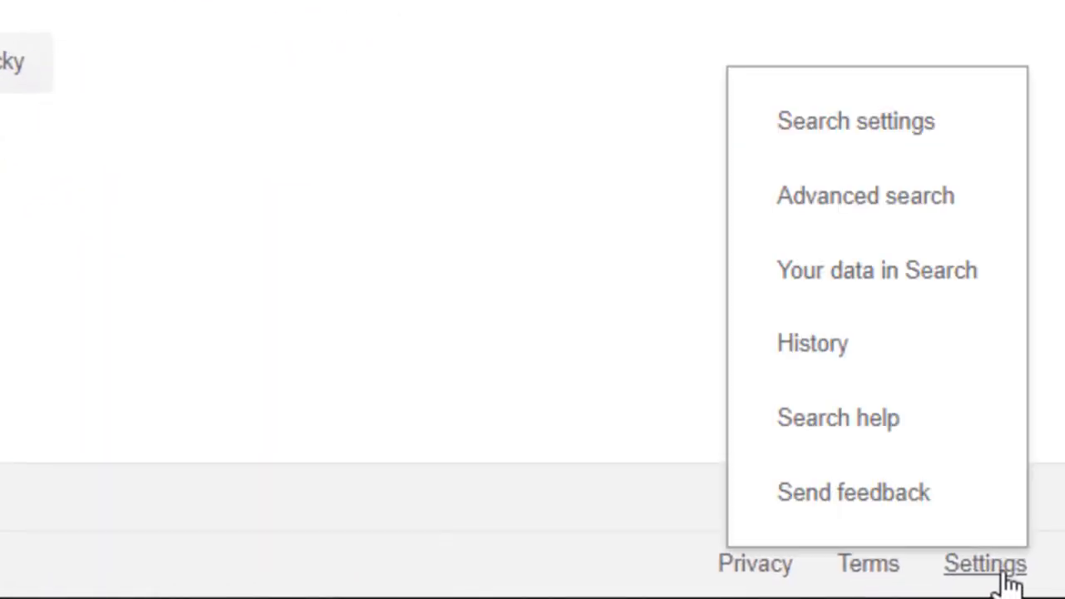
left_click(888, 143)
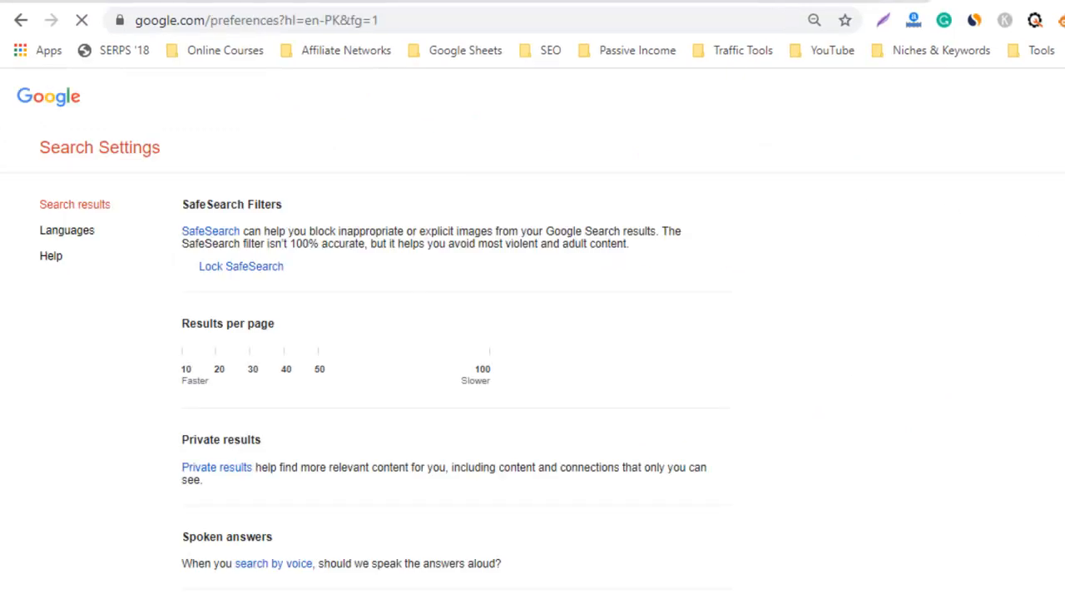
scroll(880, 205, "down", 4)
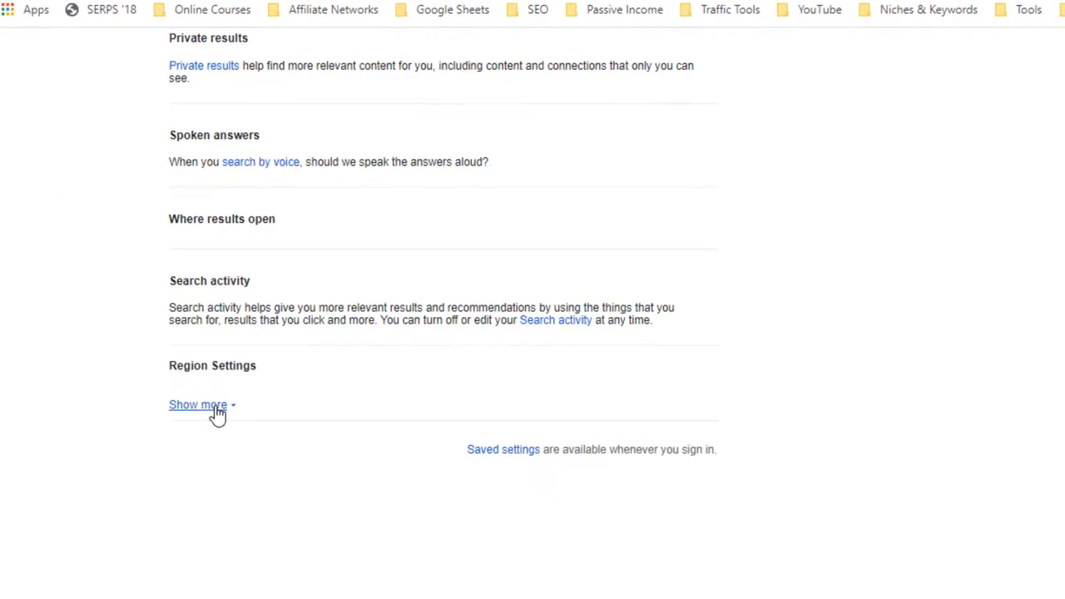
left_click(215, 408)
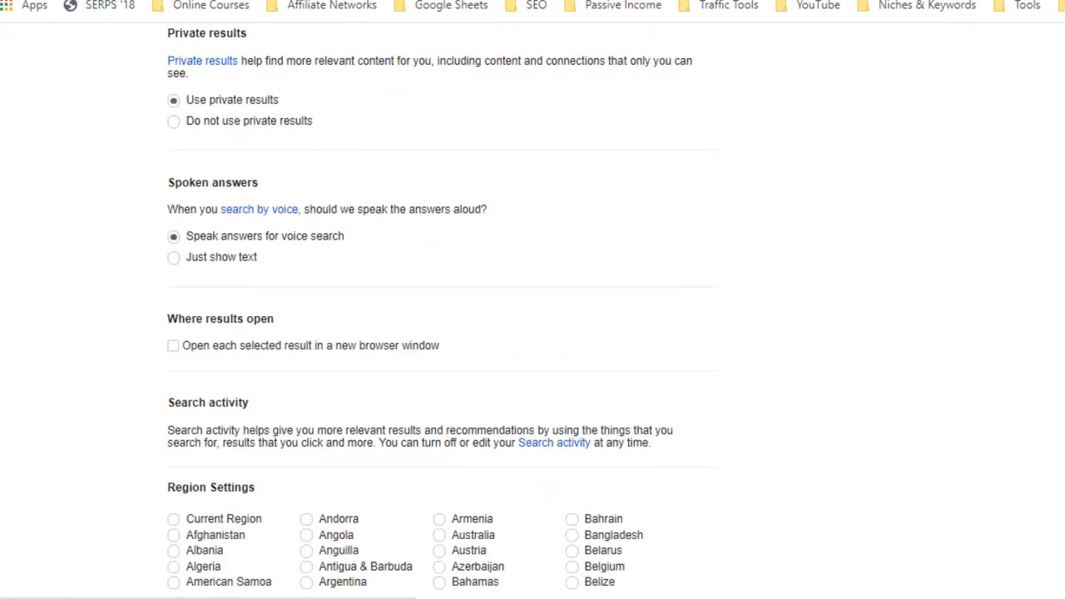
scroll(499, 400, "down", 3)
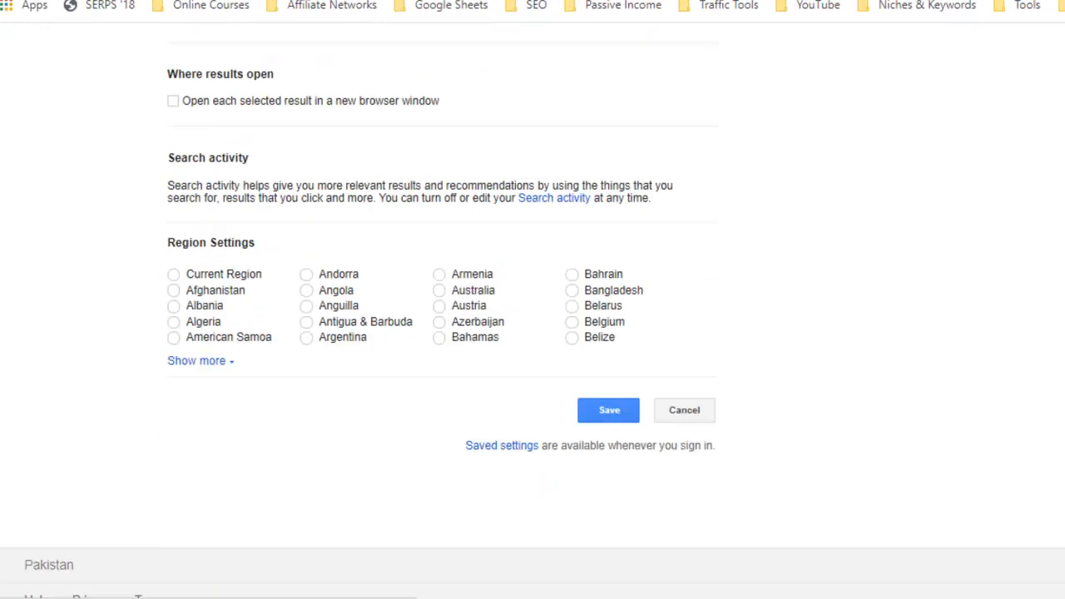
left_click(208, 362)
scroll(843, 425, "down", 7)
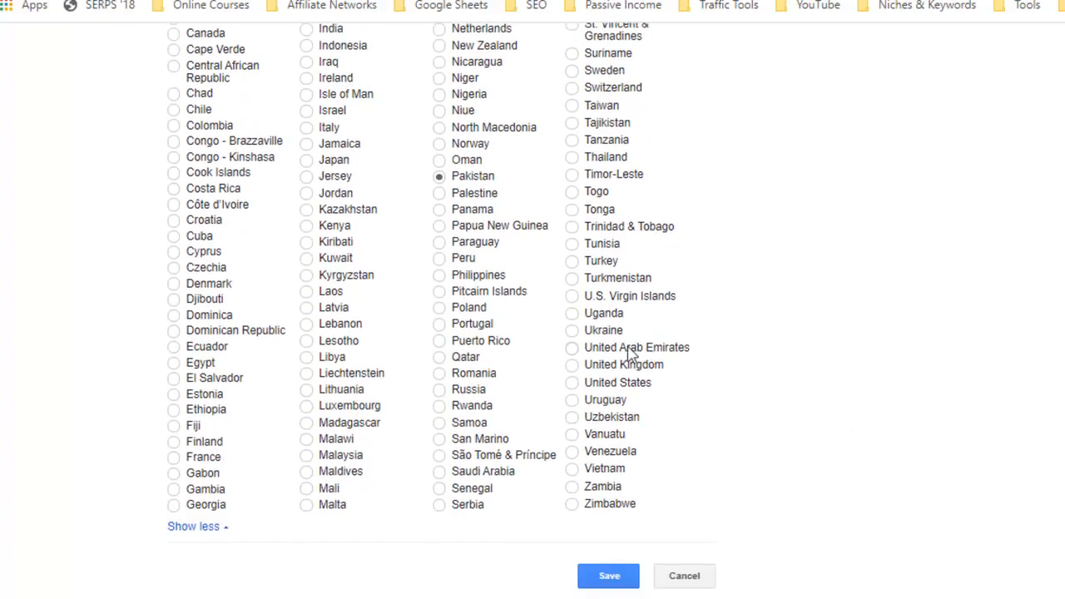
left_click(626, 385)
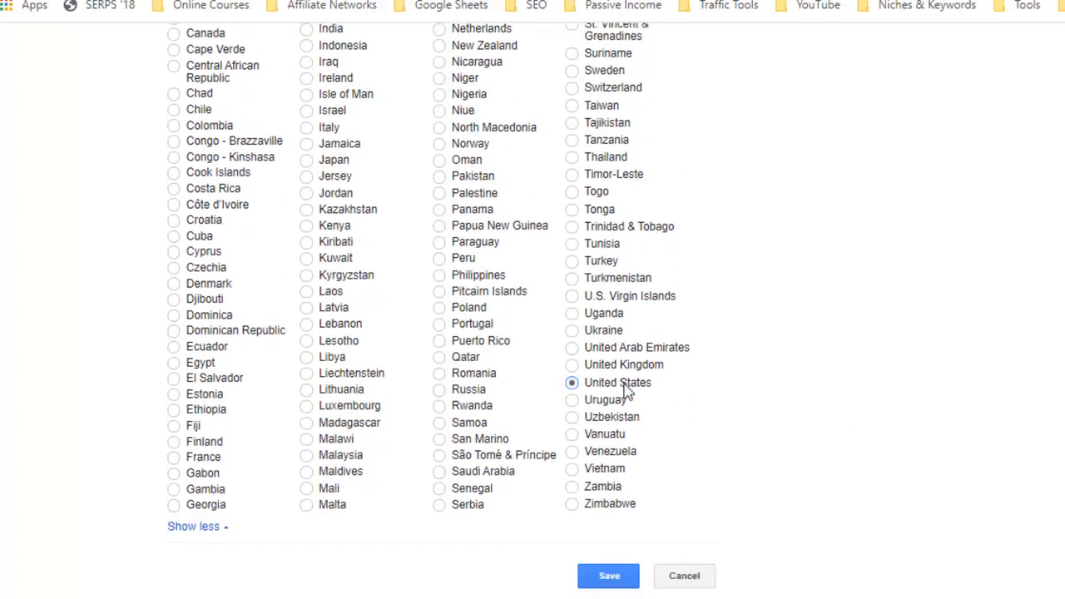
left_click(609, 577)
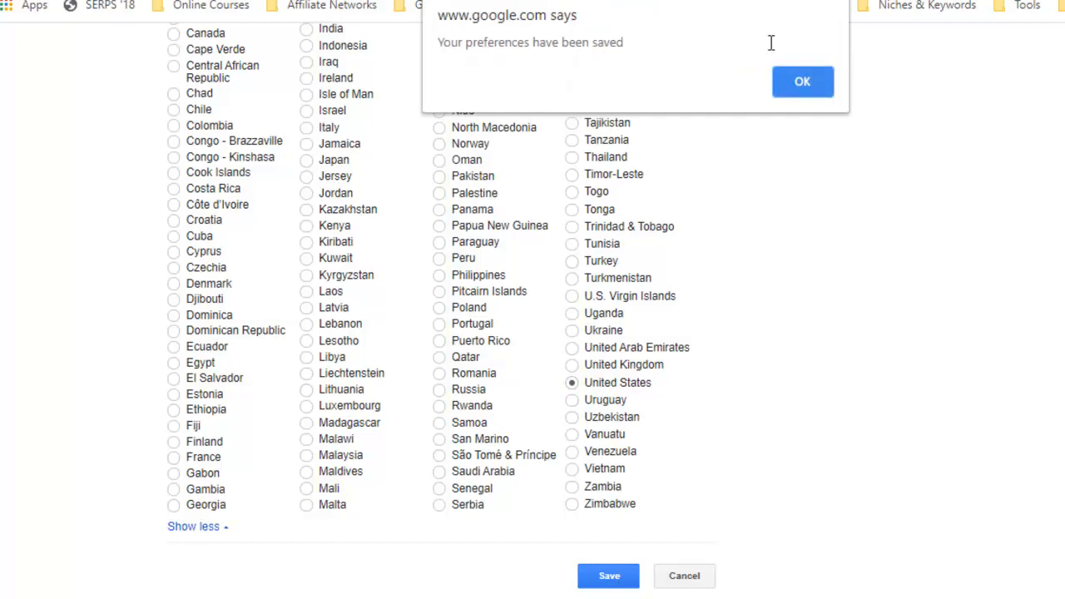
left_click(809, 83)
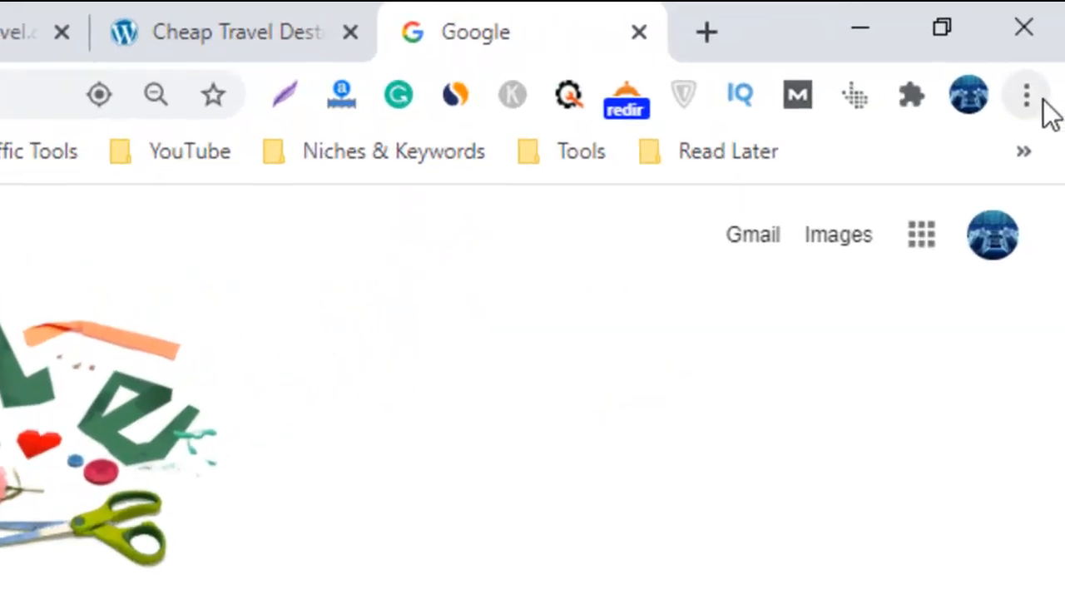
left_click(1042, 99)
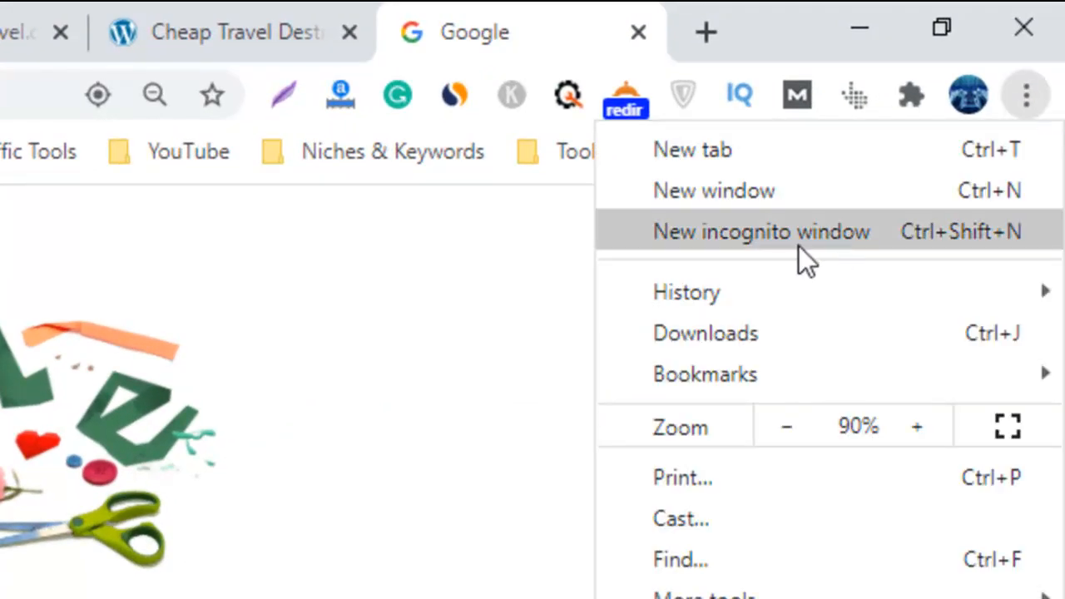
left_click(476, 373)
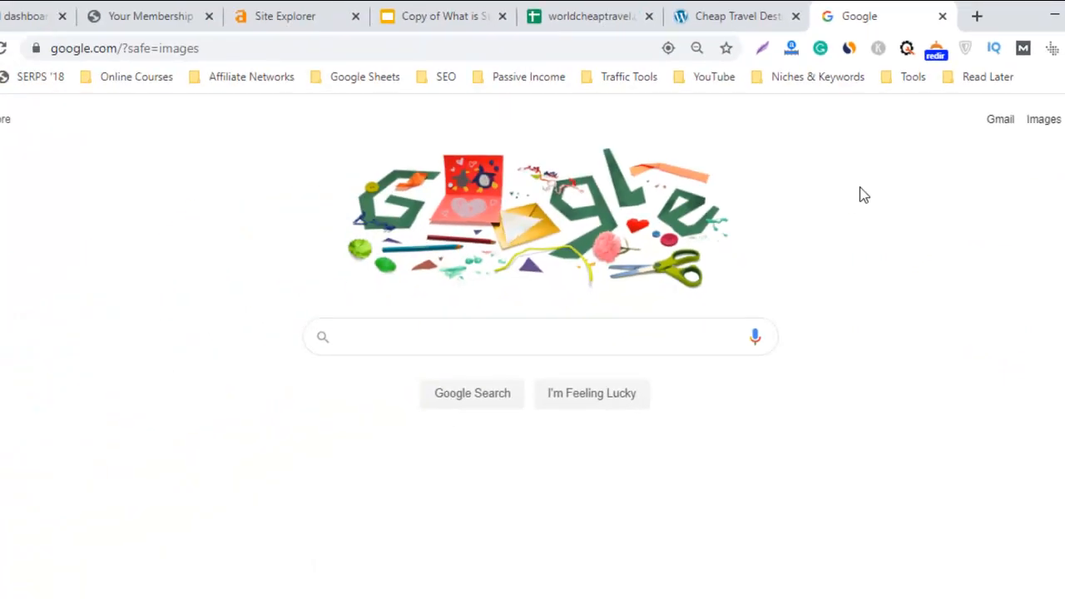
- Enter "Cheap Travel Destinations" as the Google query to bring up its autocomplete suggestions
left_click(603, 341)
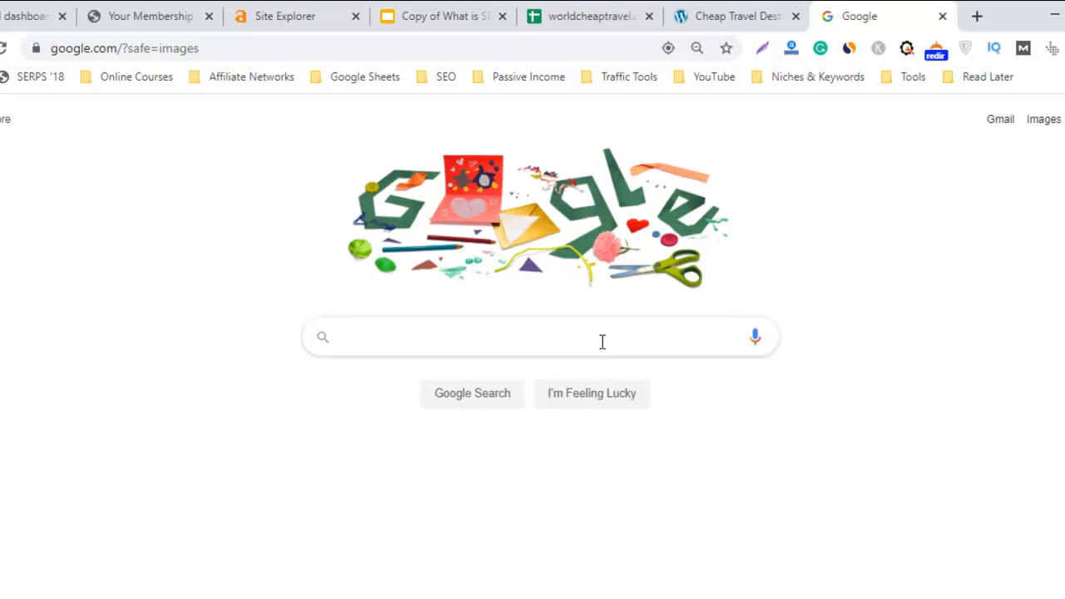
type("Cheap Travel Destinations")
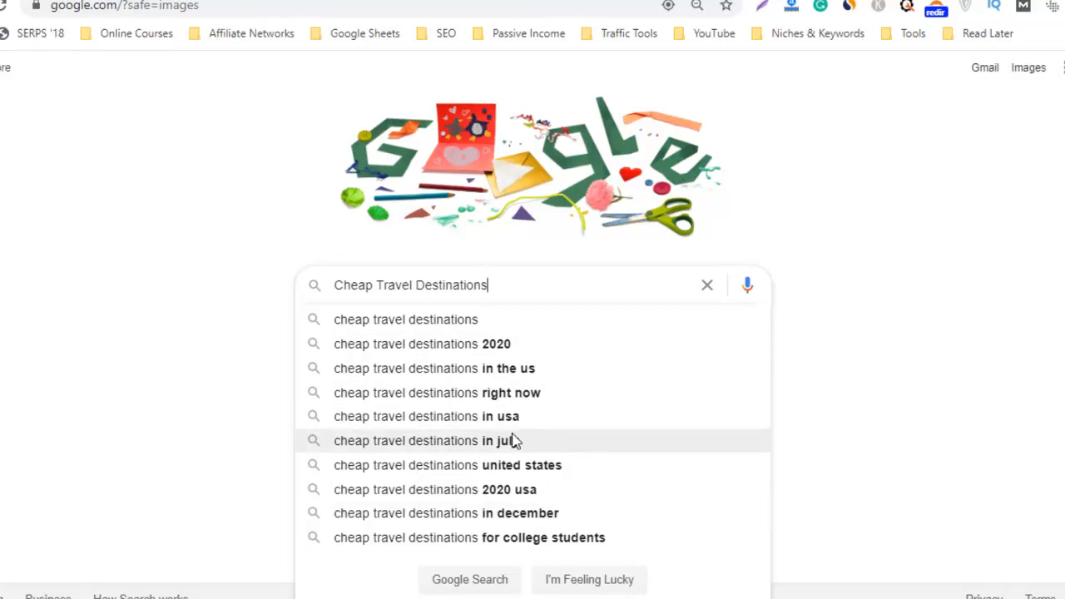
- Remove "Destinations" from the query to compare the suggestions for "Cheap Travel", and restore the word
double_click(452, 285)
key("BackSpace")
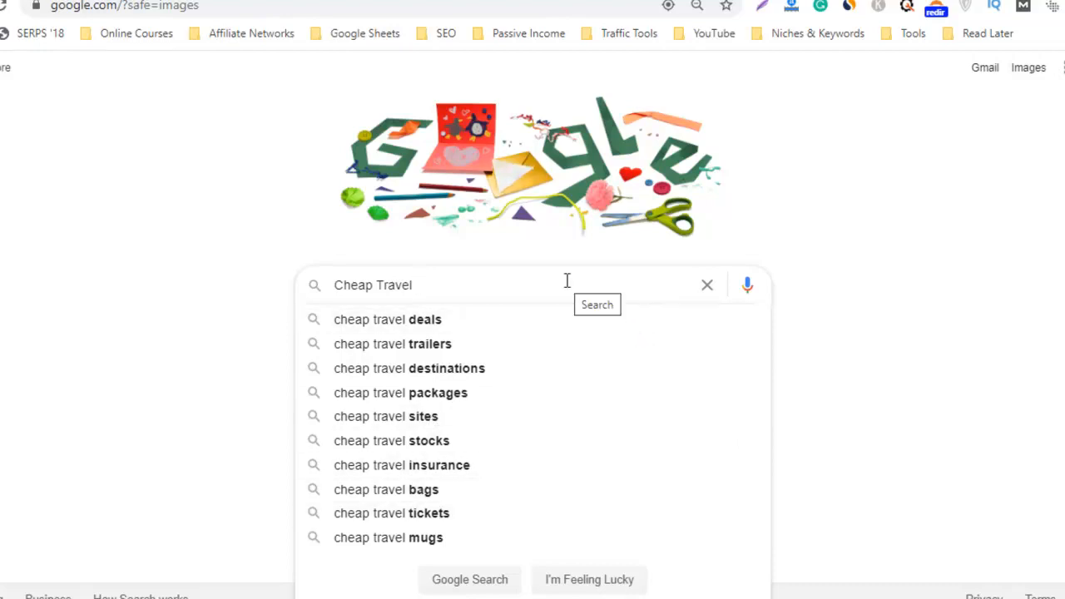
key("ctrl+z")
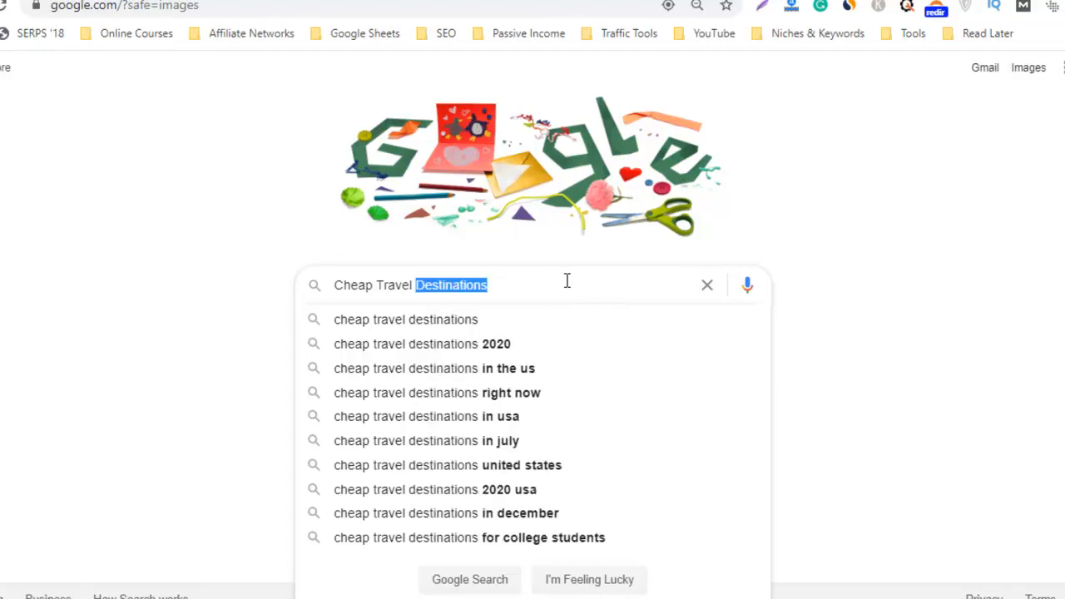
- Run the suggested search "cheap travel destinations" and look over the first results
left_click(513, 323)
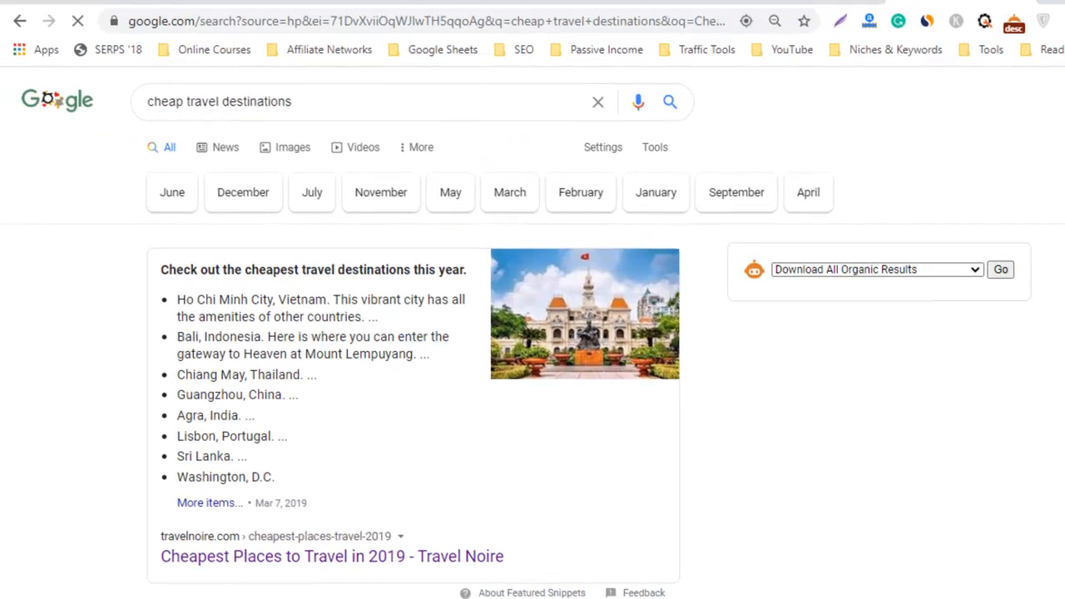
scroll(782, 380, "down", 2)
scroll(533, 333, "up", 2)
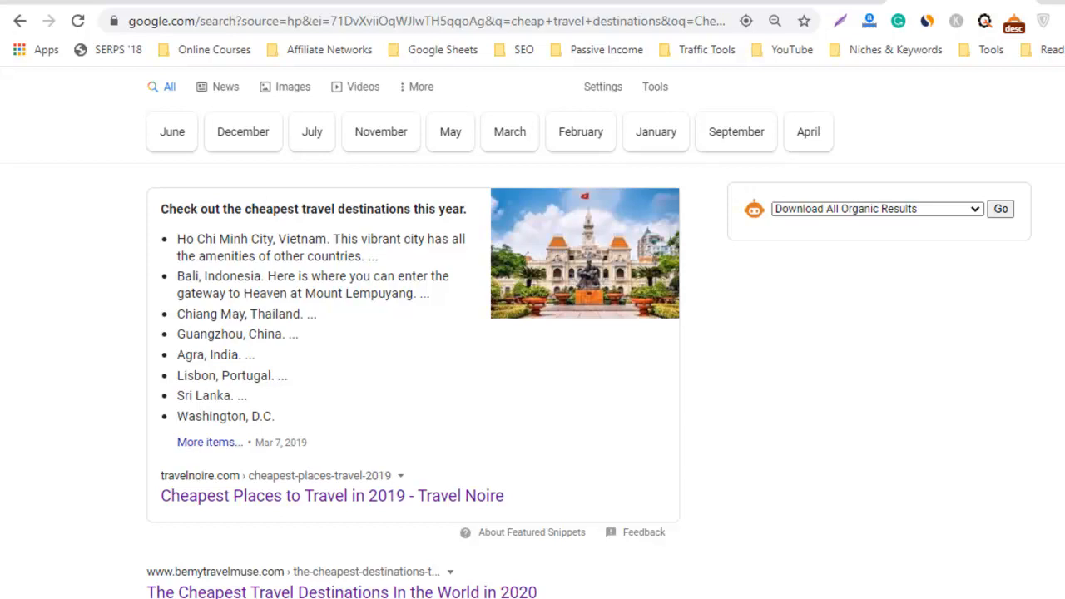
scroll(532, 333, "up", 1)
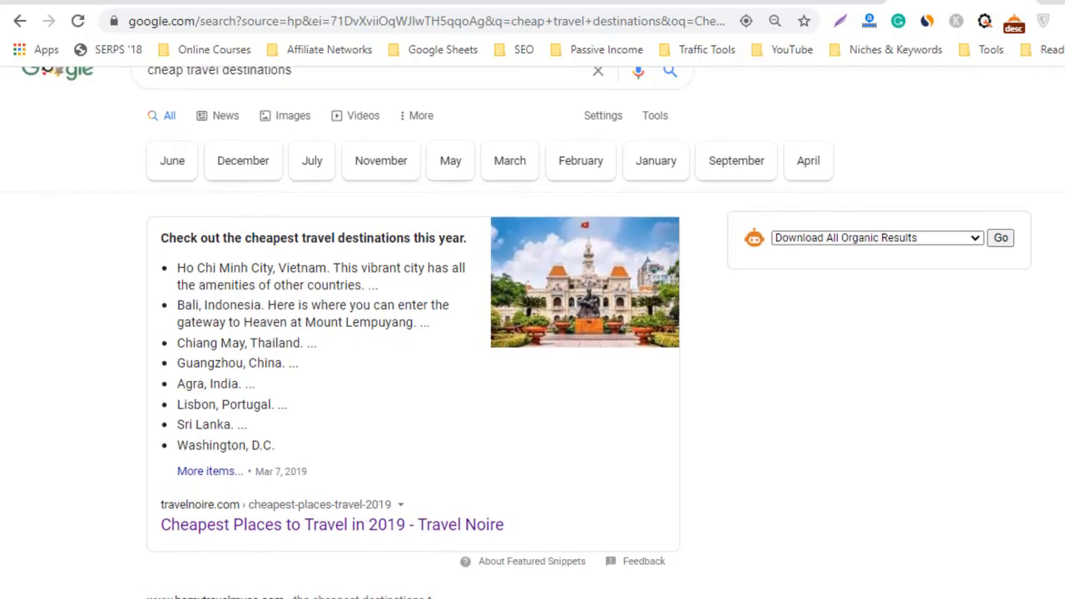
scroll(532, 333, "up", 1)
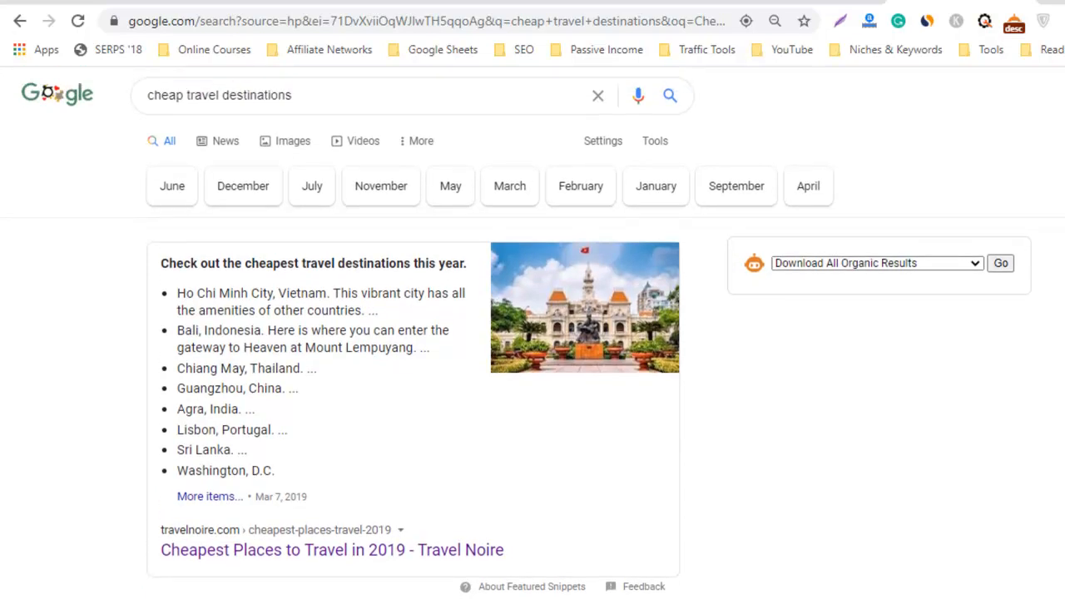
scroll(533, 332, "up", 1)
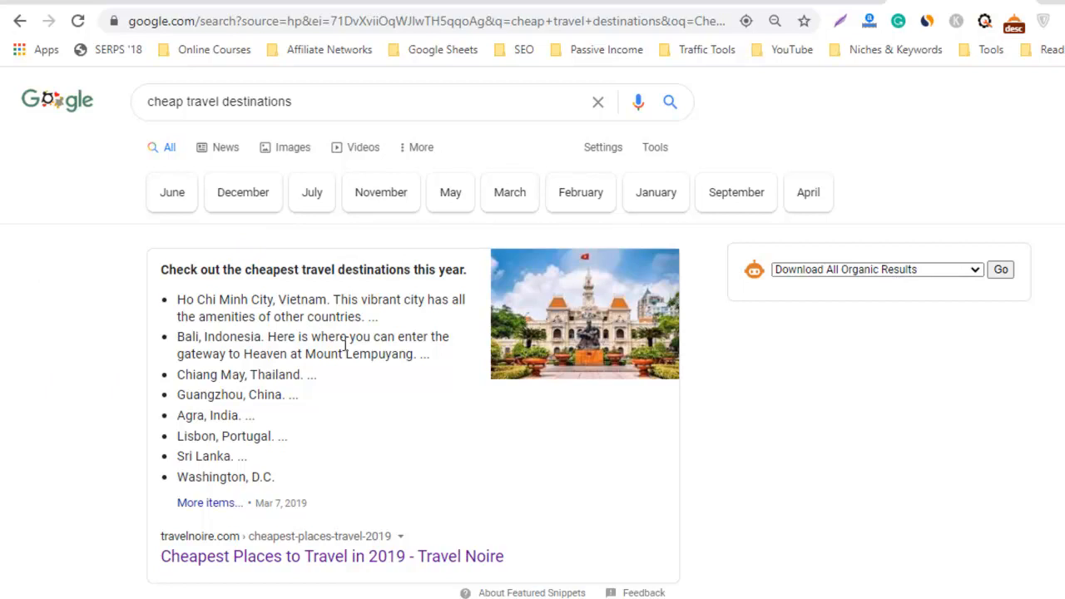
- Examine the featured snippet by highlighting its heading and list of destinations, and clear the selection
left_click_drag(163, 266, 372, 471)
left_click(372, 471)
left_click_drag(164, 271, 375, 479)
left_click(375, 479)
left_click_drag(272, 478, 165, 269)
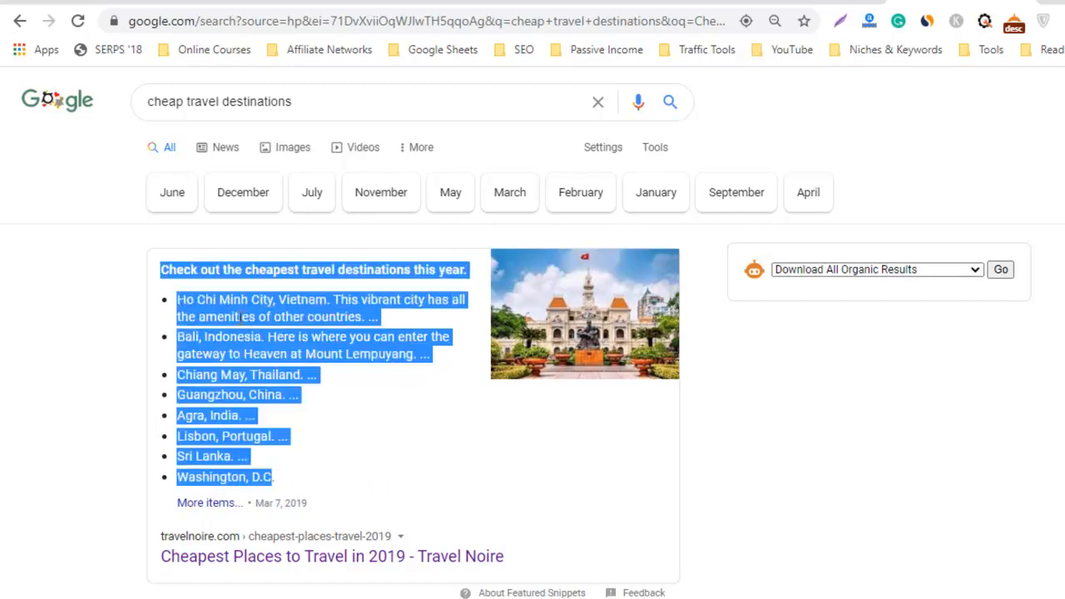
left_click(311, 394)
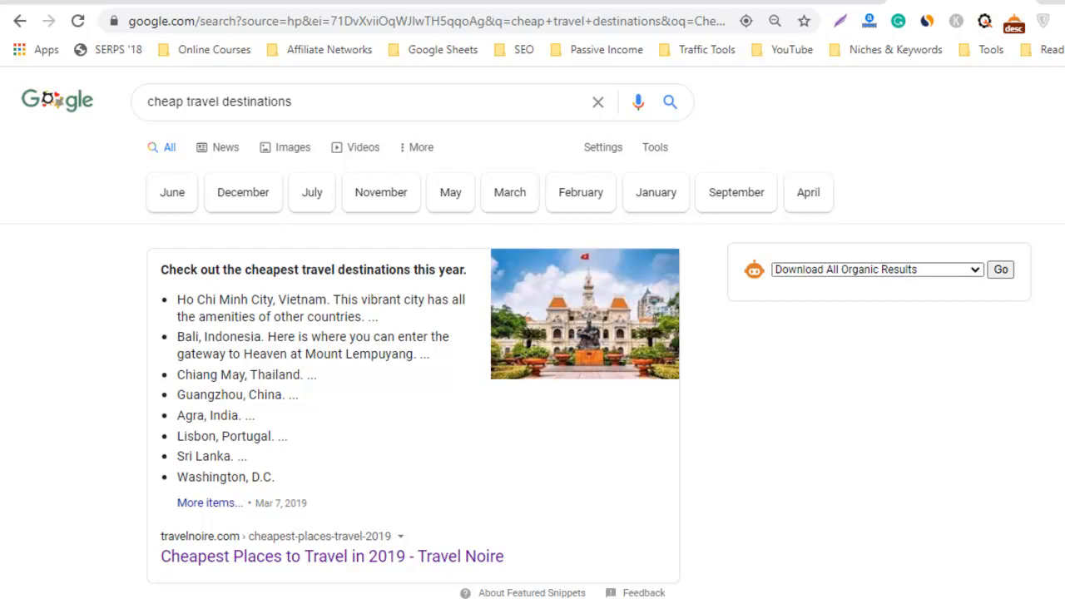
- Review the organic result titles, related places and related searches for "cheap travel destinations" to judge the competing content
scroll(416, 350, "down", 5)
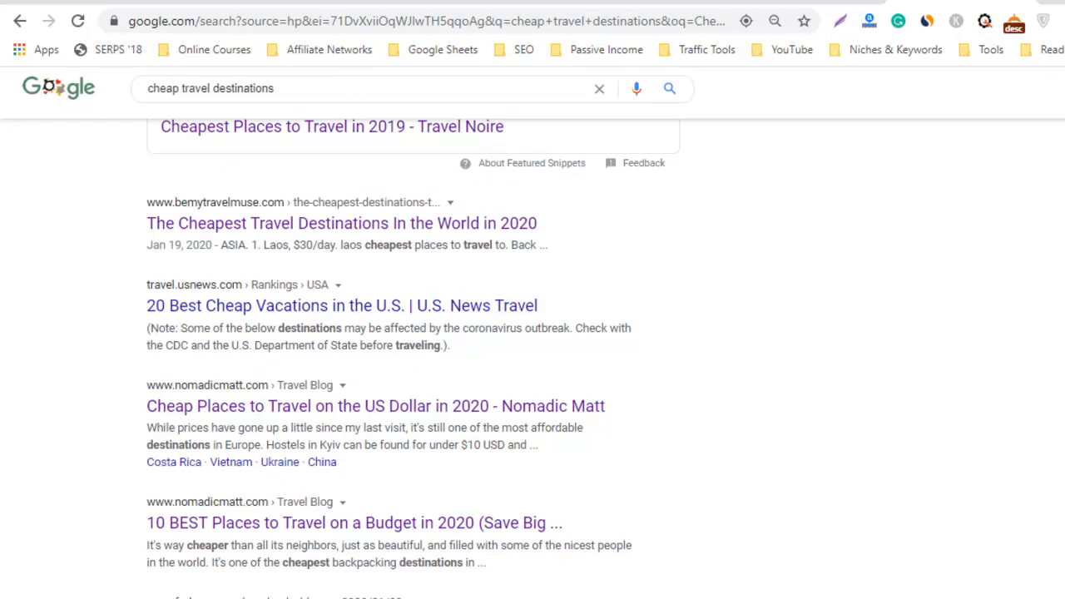
scroll(392, 358, "down", 5)
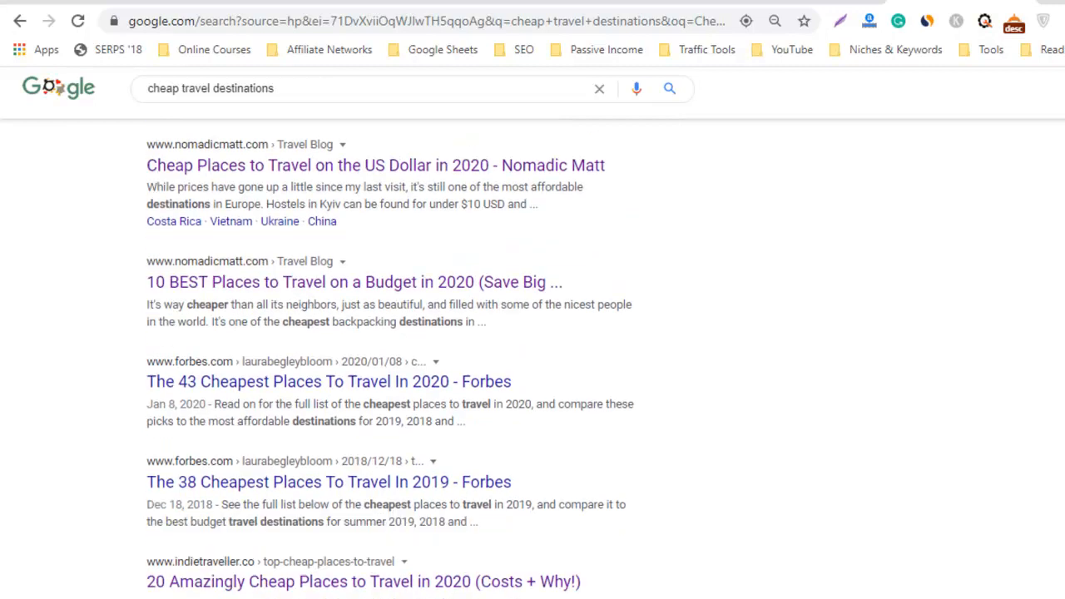
scroll(49, 86, "up", 2)
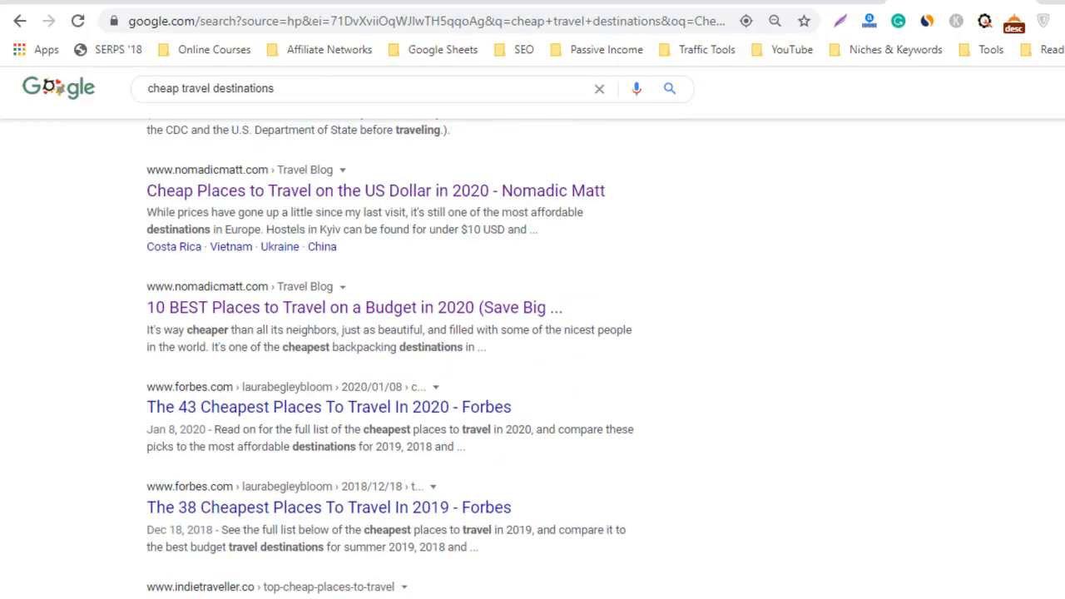
scroll(49, 86, "down", 3)
scroll(49, 87, "up", 4)
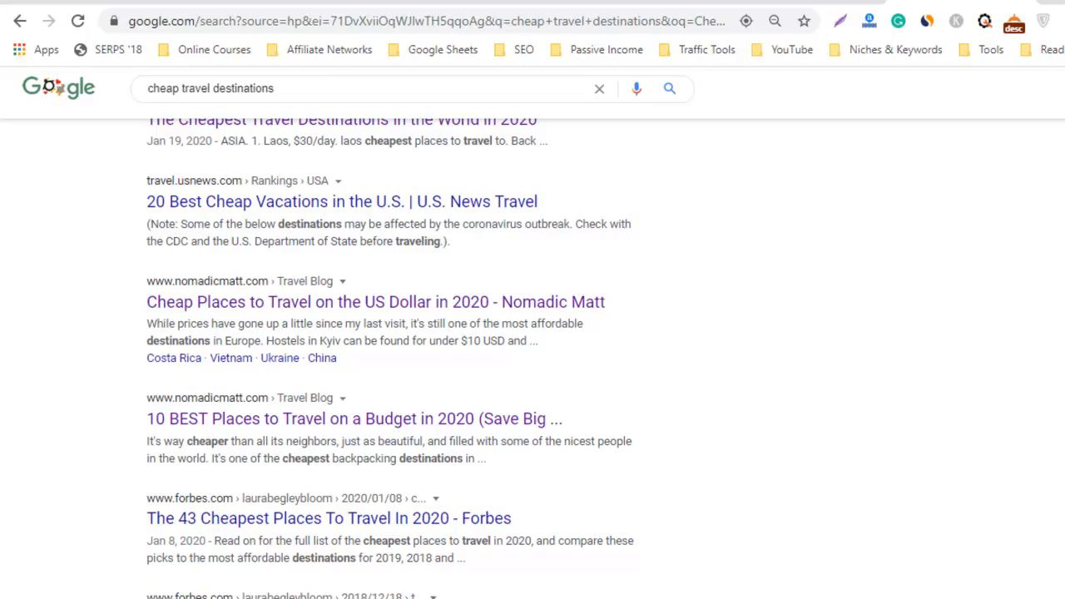
scroll(49, 86, "up", 2)
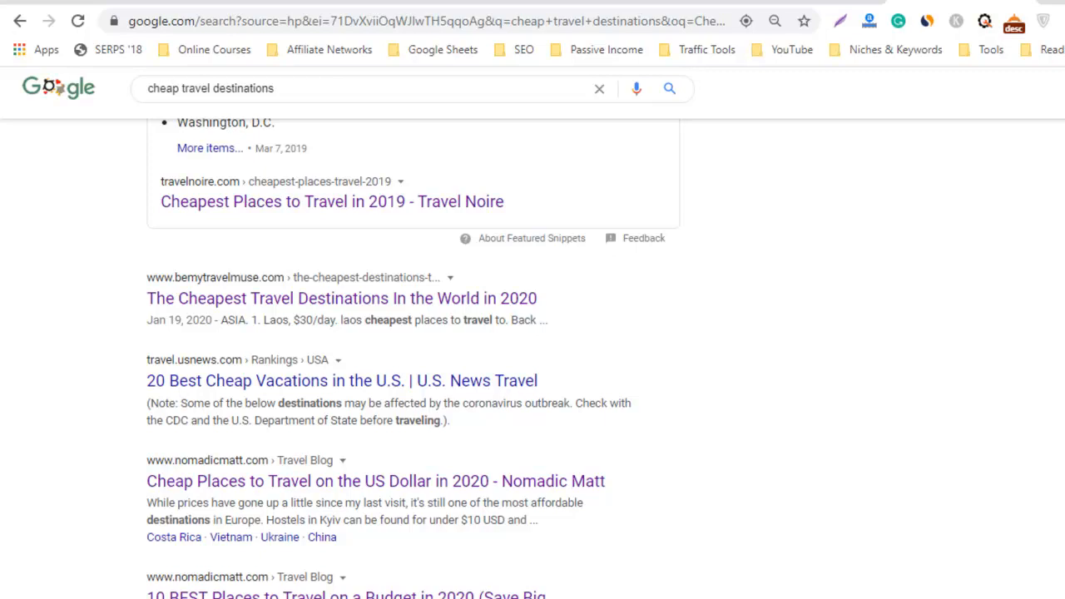
scroll(49, 86, "down", 2)
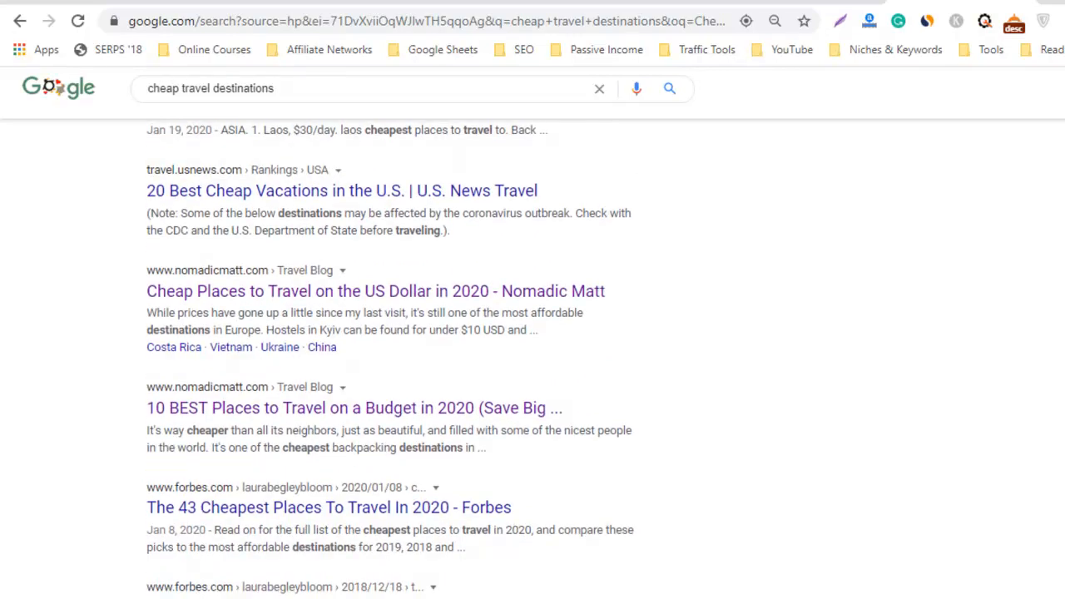
scroll(50, 86, "down", 1)
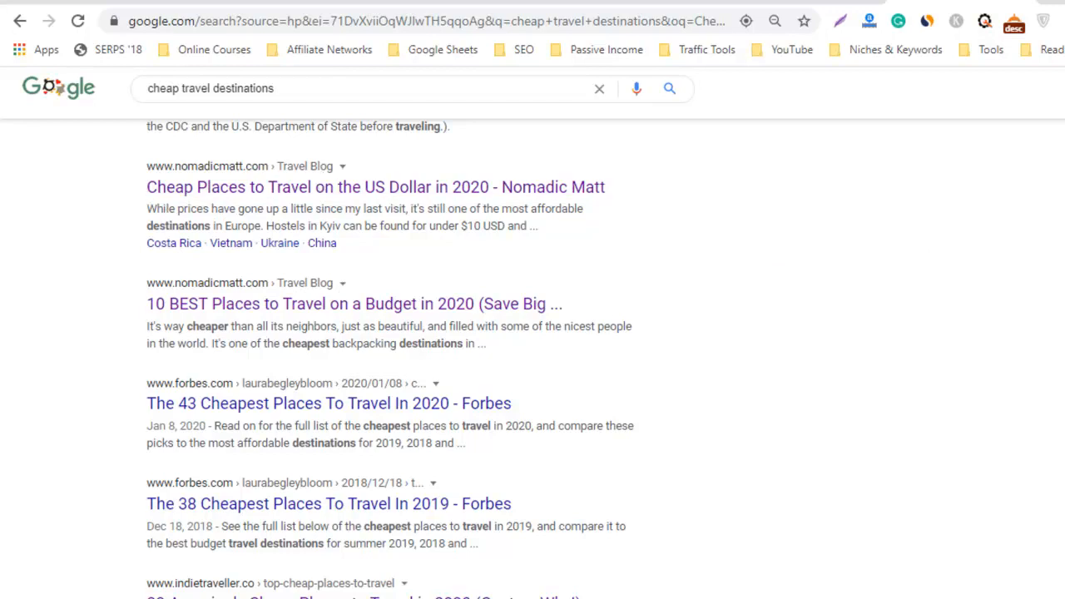
scroll(48, 85, "down", 2)
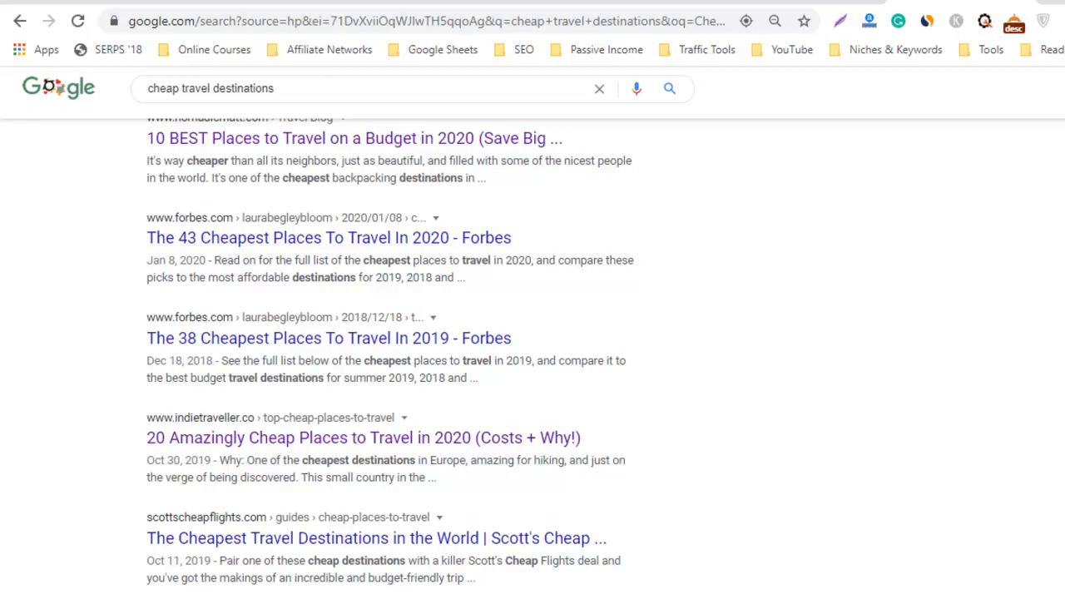
scroll(50, 87, "down", 3)
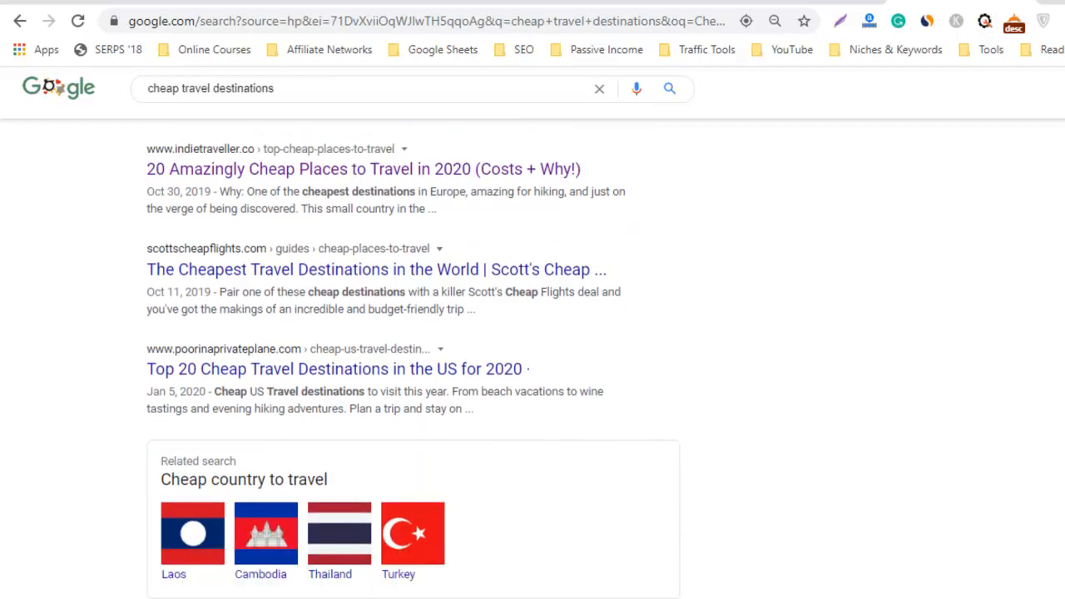
scroll(48, 86, "down", 5)
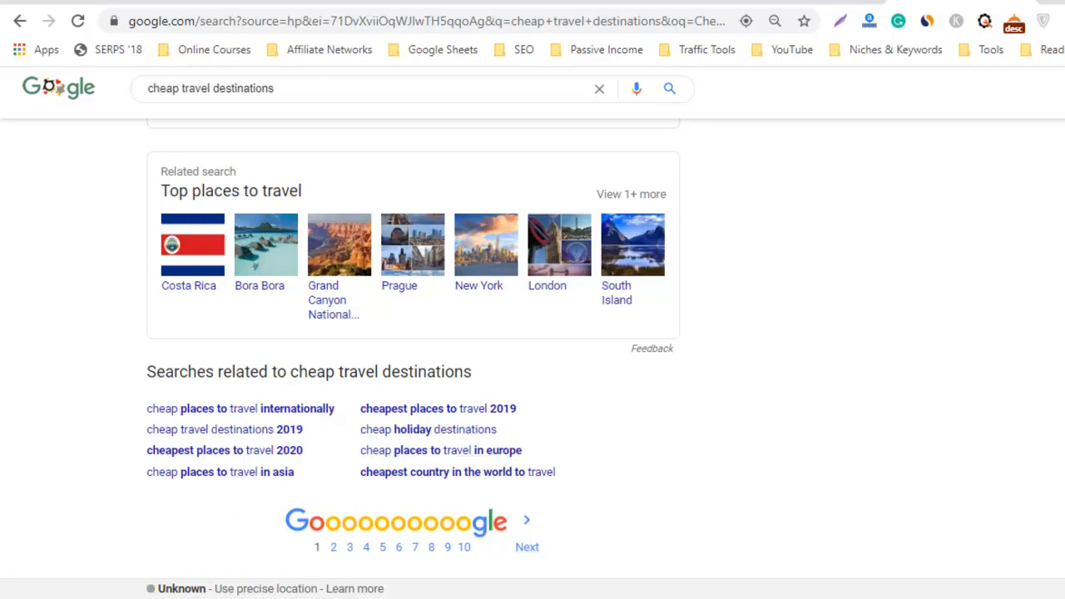
scroll(533, 333, "up", 20)
scroll(533, 333, "up", 1)
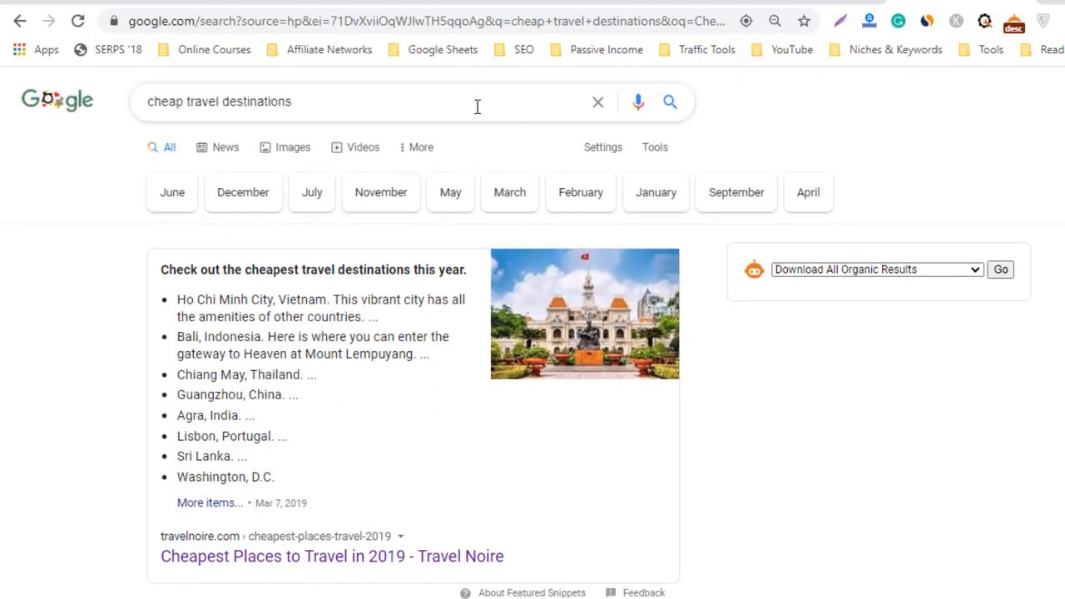
- Remove "destinations" from the query and run the suggested search "cheap travel insurance"
double_click(316, 100)
key("BackSpace")
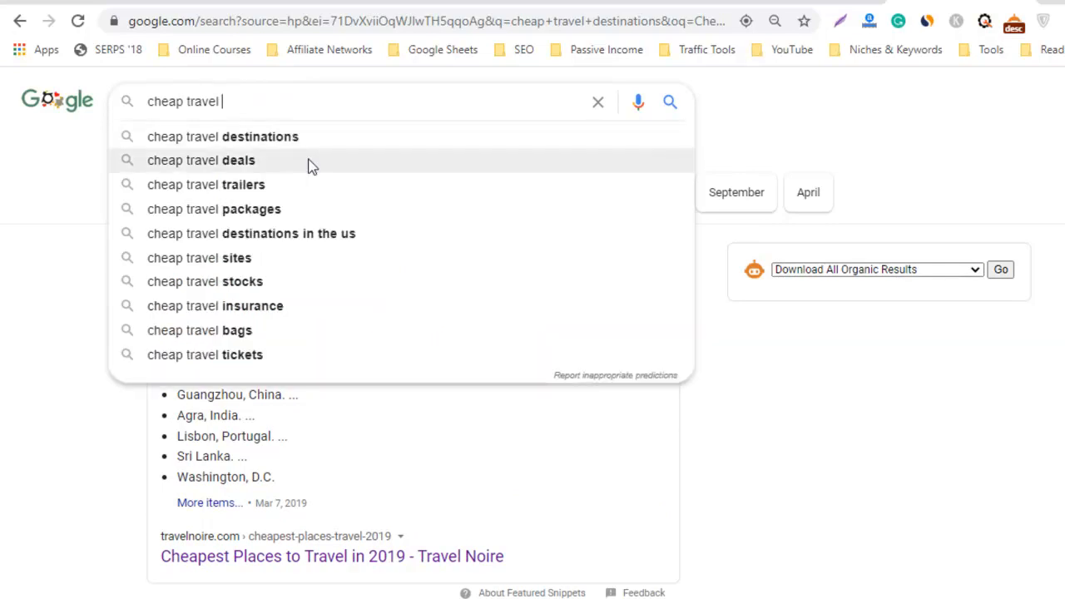
left_click(293, 307)
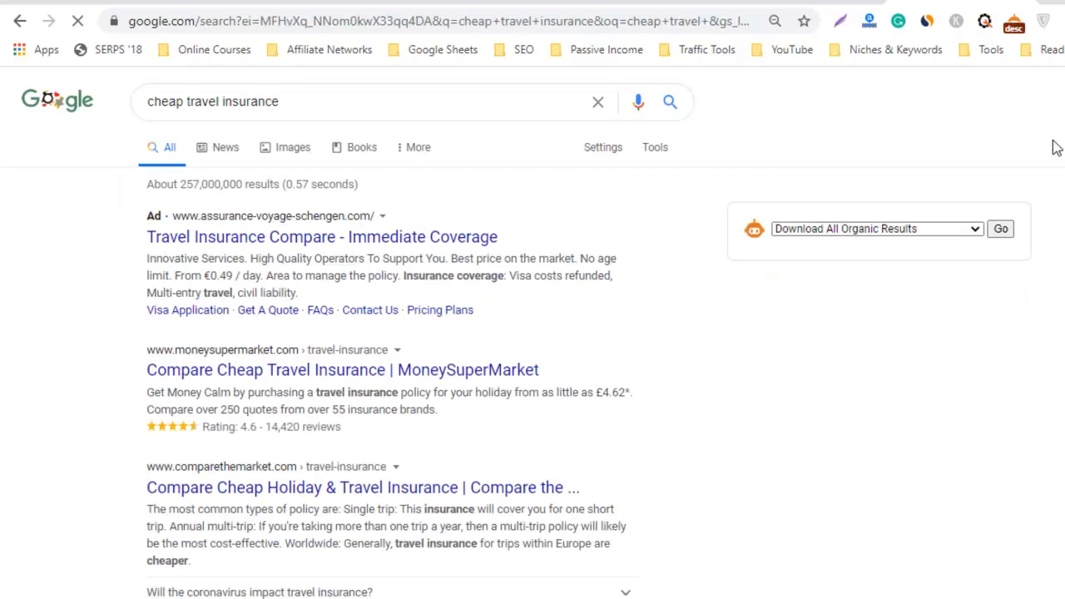
- Review the ad, organic results and question section for "cheap travel insurance" to judge the type of competing content
scroll(533, 332, "down", 1)
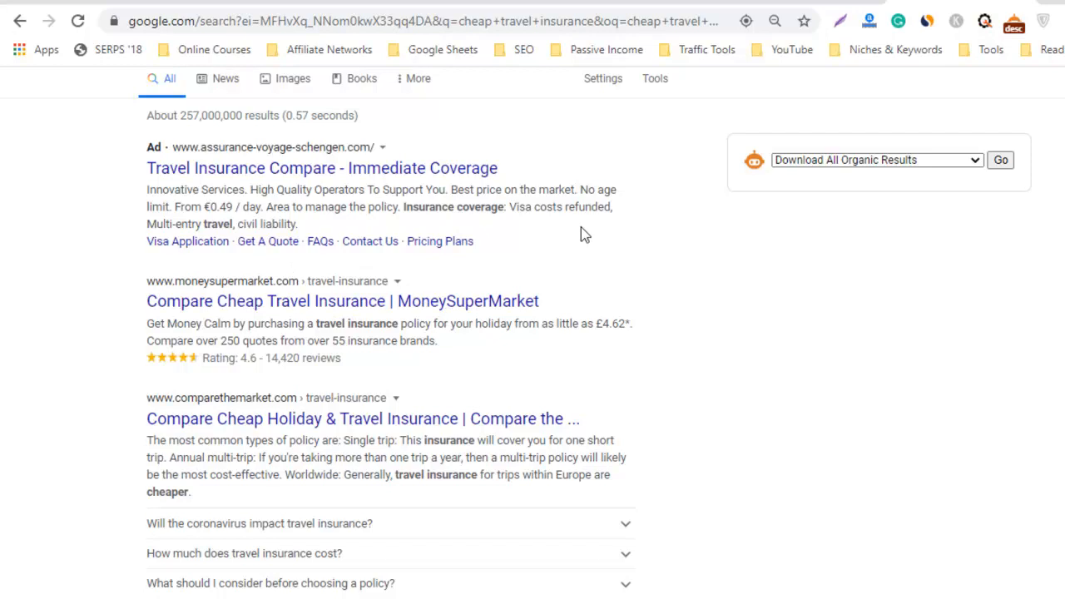
scroll(532, 333, "up", 1)
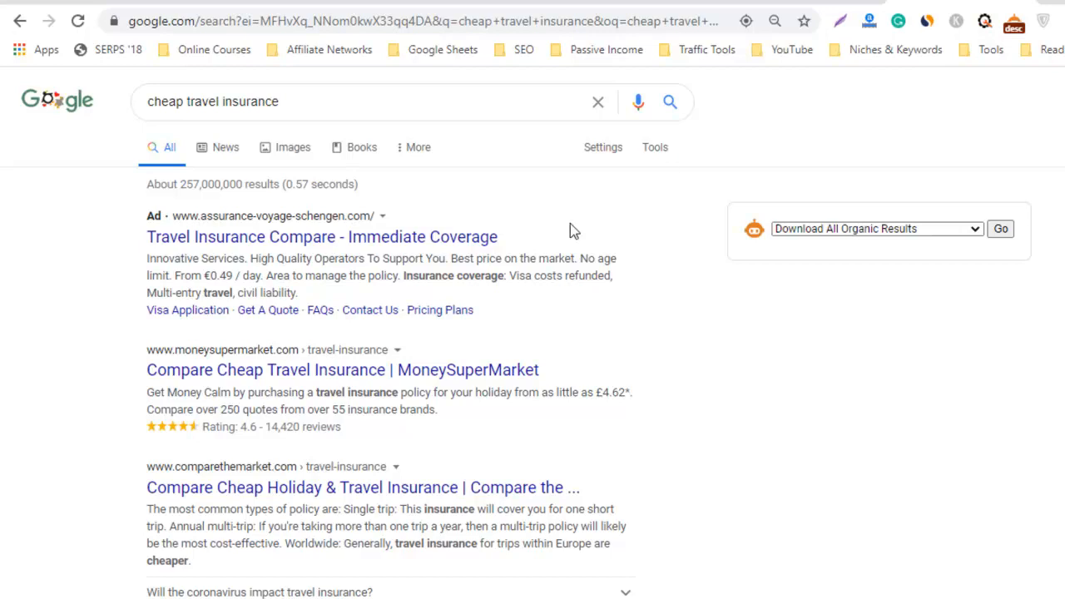
scroll(532, 333, "down", 4)
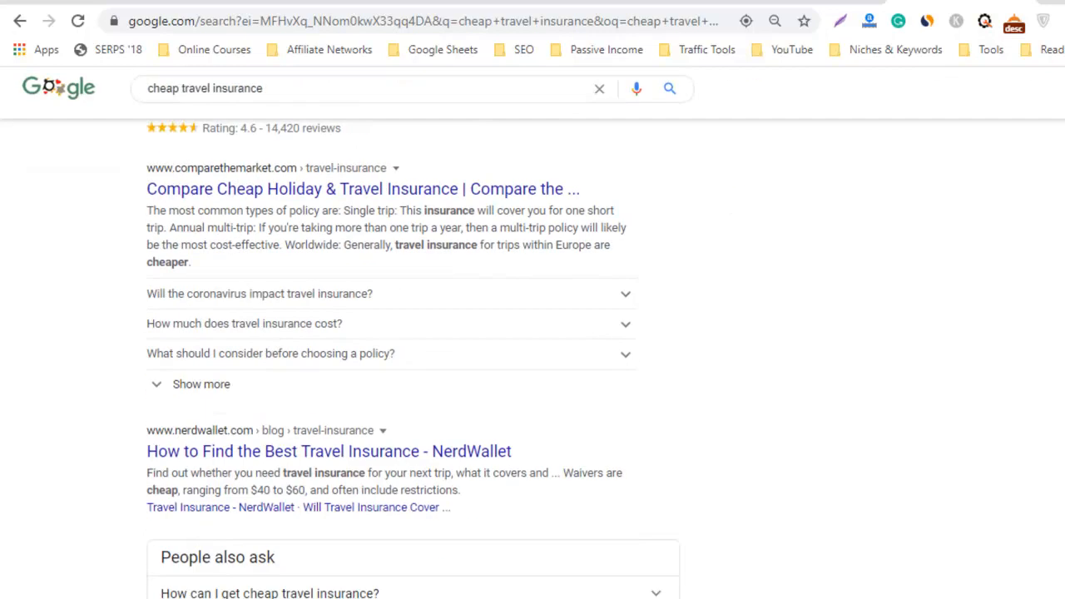
scroll(533, 333, "down", 3)
scroll(532, 333, "up", 7)
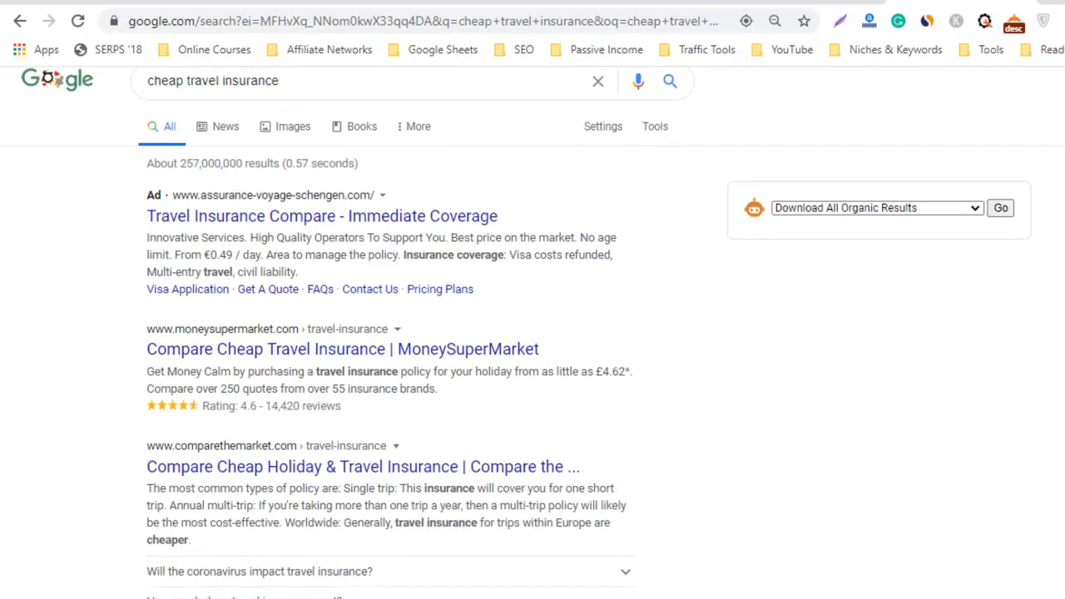
scroll(50, 87, "down", 4)
scroll(50, 86, "up", 1)
scroll(50, 87, "down", 4)
scroll(50, 86, "down", 2)
scroll(50, 87, "up", 1)
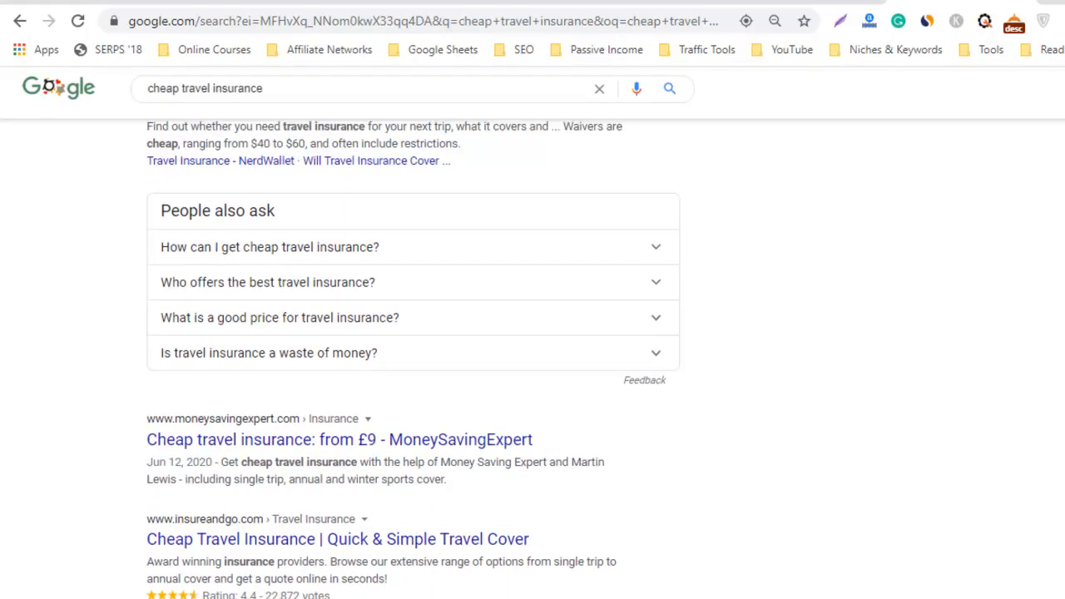
- Highlight the "People also ask" heading in the results and clear the selection
double_click(193, 212)
triple_click(192, 212)
left_click(100, 243)
left_click_drag(252, 209, 165, 209)
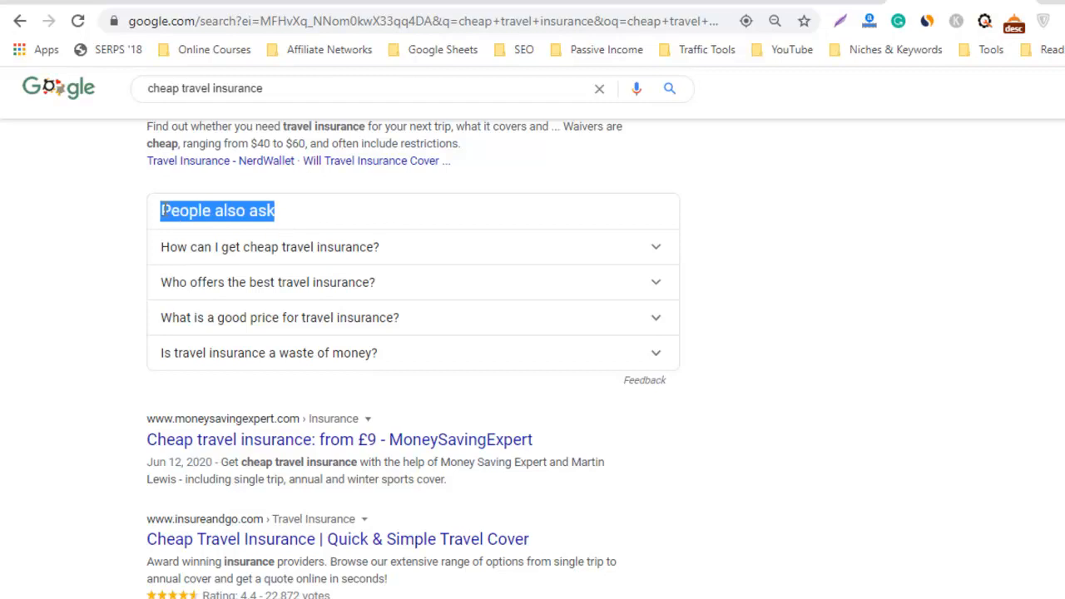
left_click(165, 210)
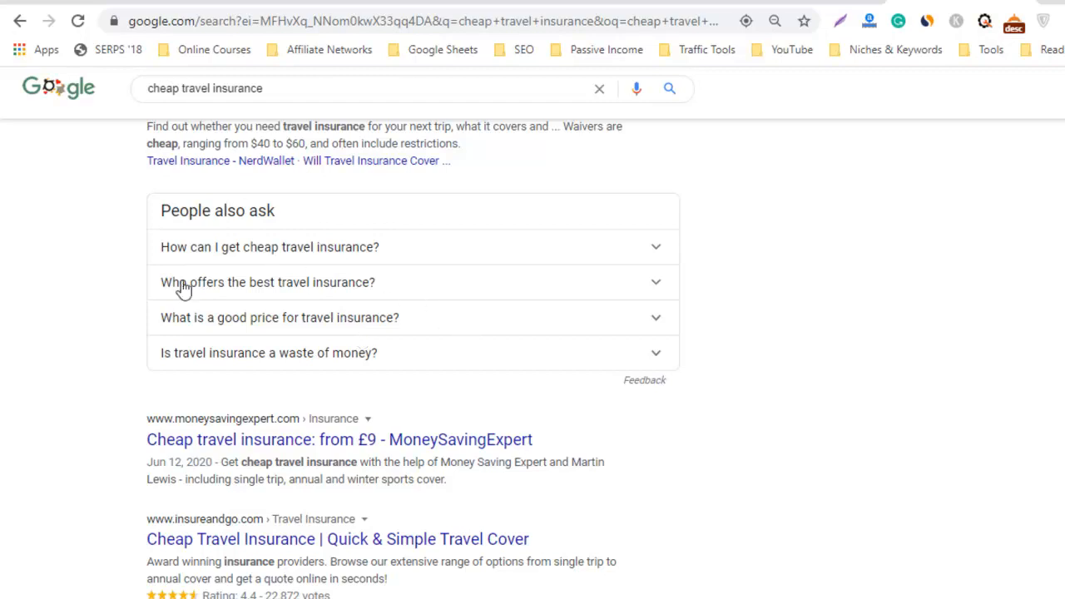
- Expand and collapse "How can I get cheap travel insurance?" to load more related questions, and look over the remaining results
left_click(657, 250)
left_click(657, 251)
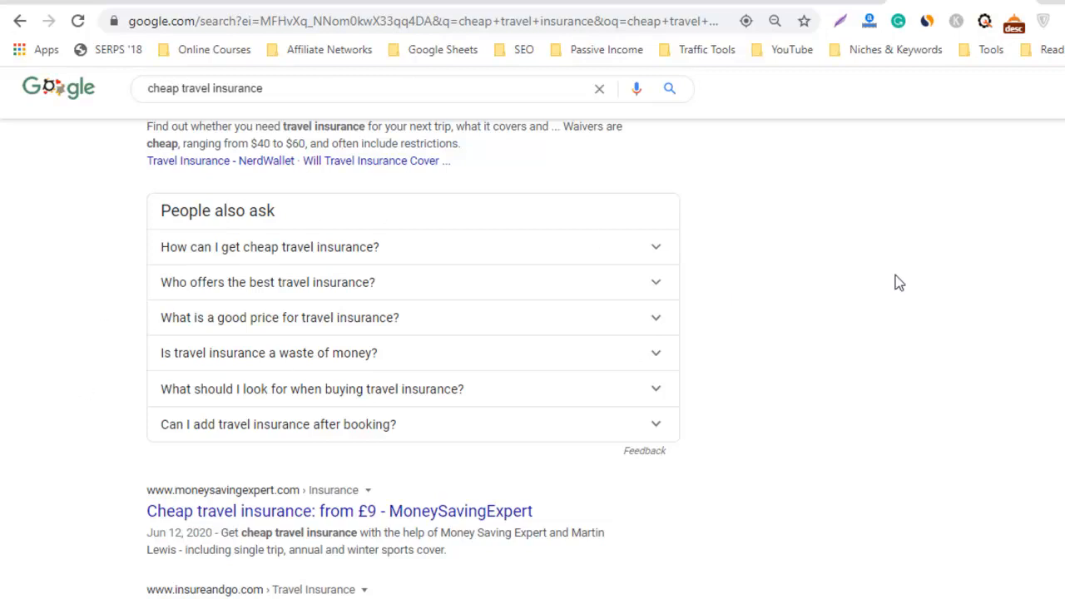
scroll(49, 86, "down", 3)
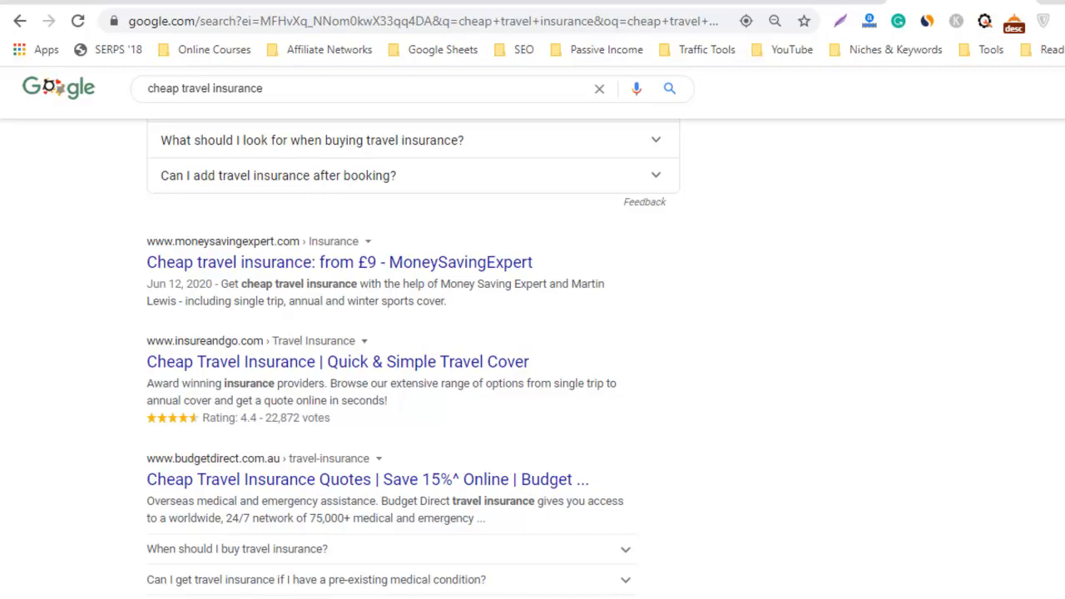
scroll(414, 358, "down", 5)
scroll(413, 358, "up", 20)
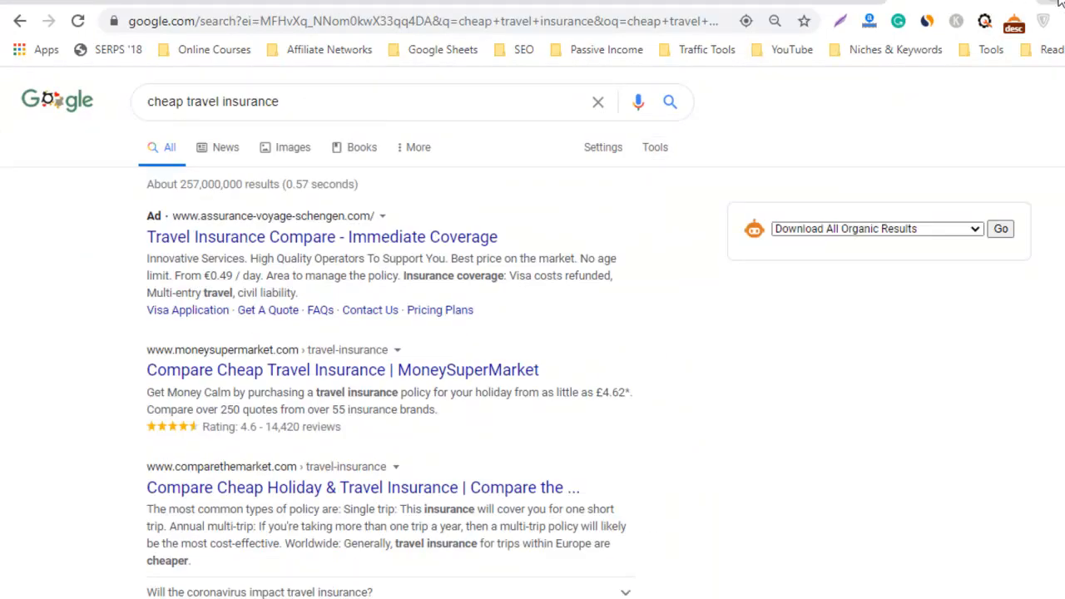
- In a new browser tab, search for "ask the public" and open the AnswerThePublic site
key("ctrl+t")
type("a")
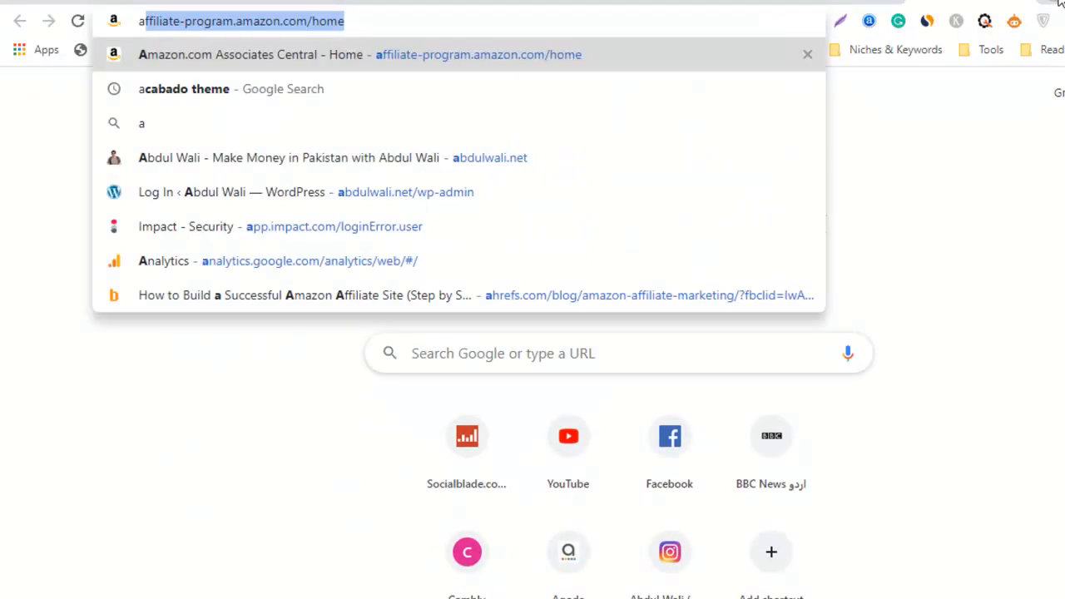
type("sk")
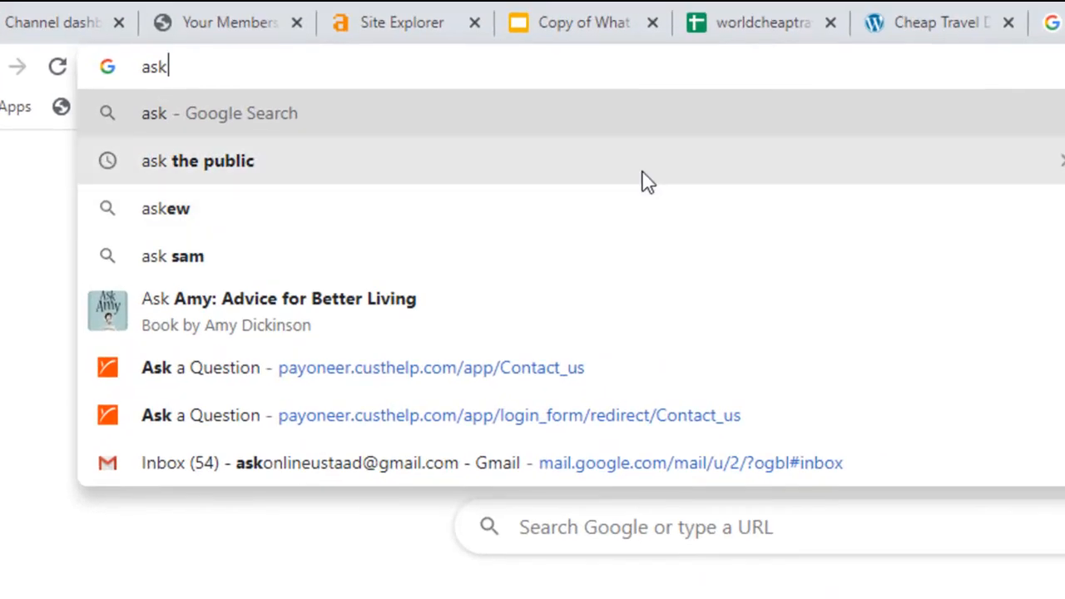
left_click(647, 181)
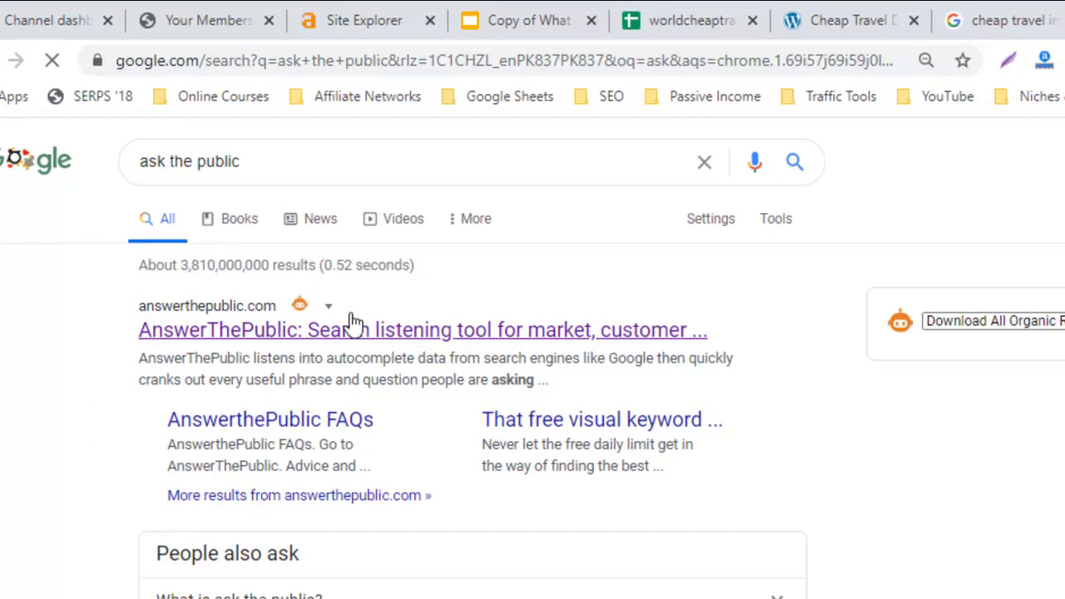
left_click(309, 348)
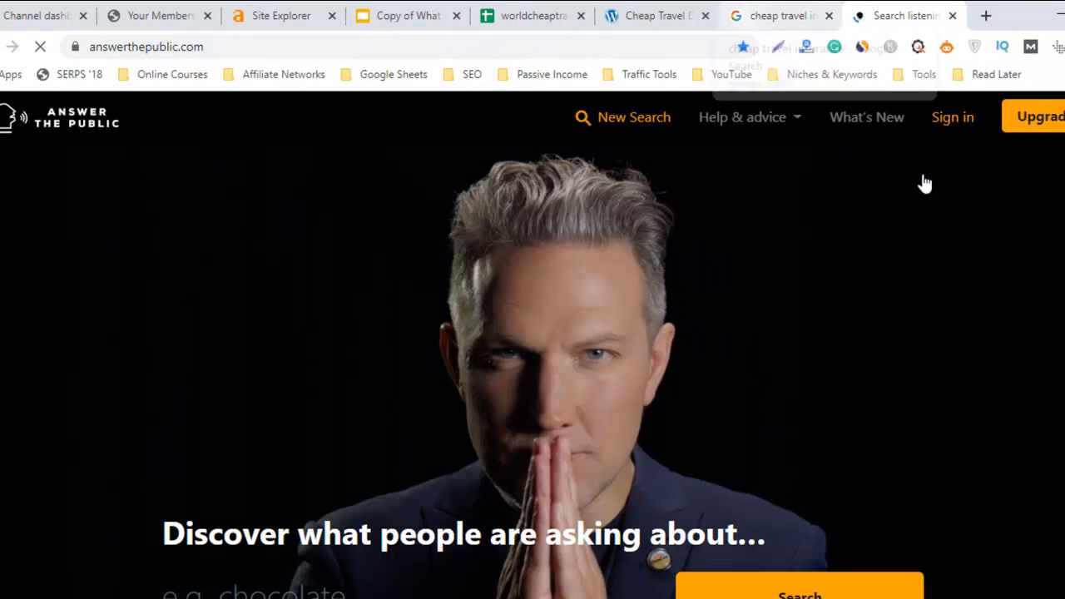
- Copy "cheap travel insurance" from the Google query and run it as an AnswerThePublic search for United Kingdom and English
left_click(751, 10)
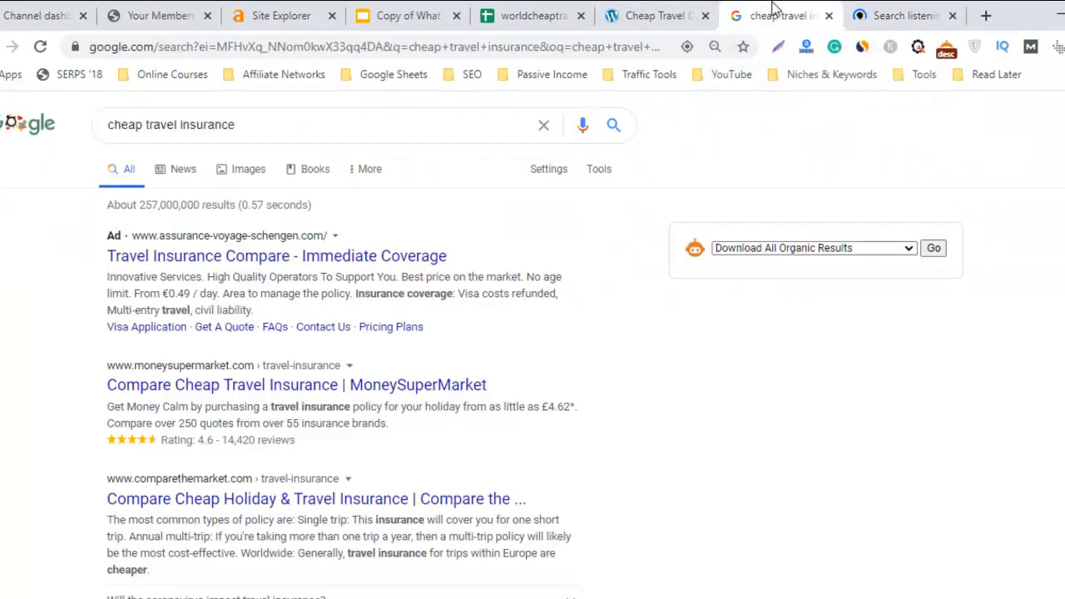
triple_click(247, 126)
right_click(248, 129)
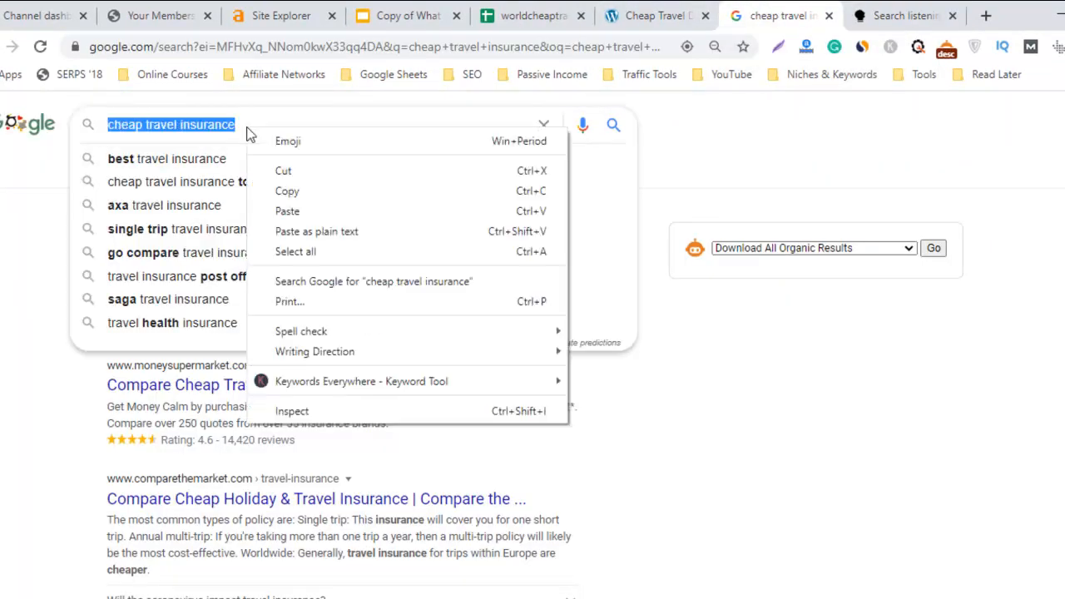
left_click(320, 198)
key("ctrl+Tab")
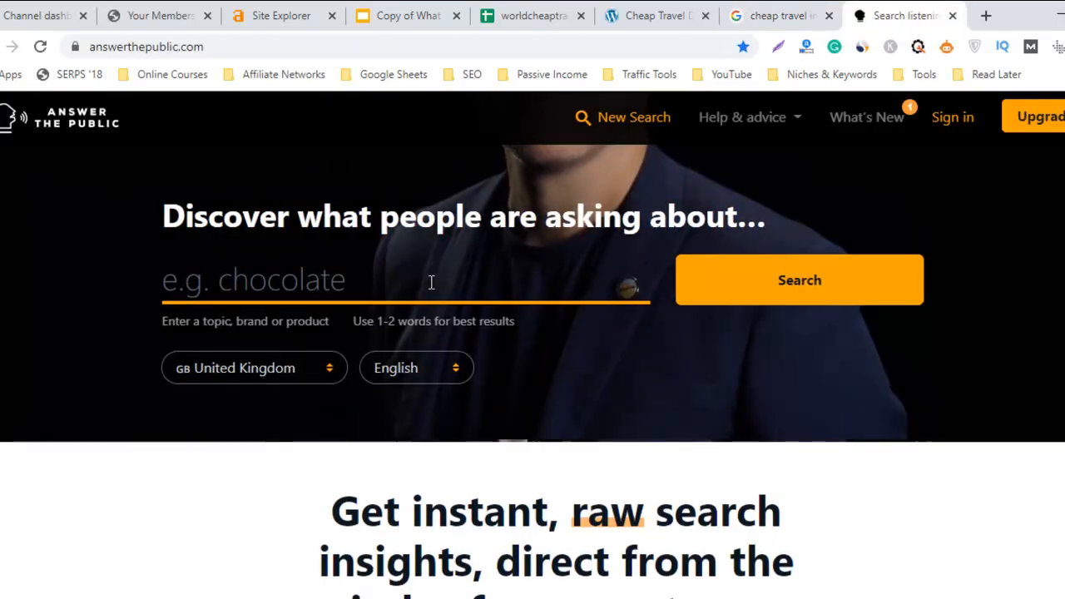
left_click(432, 283)
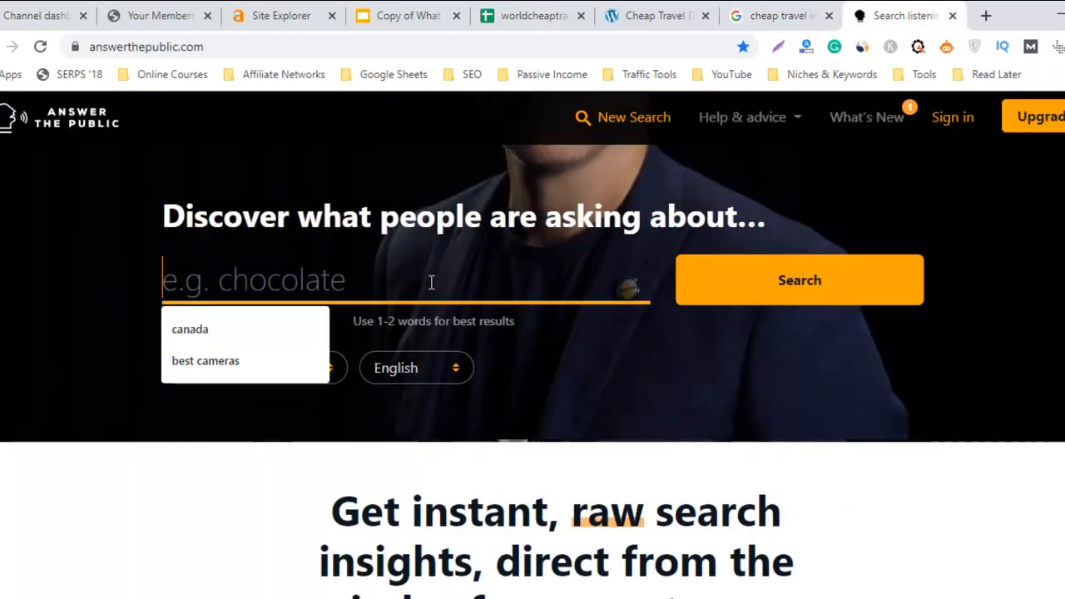
key("ctrl+v")
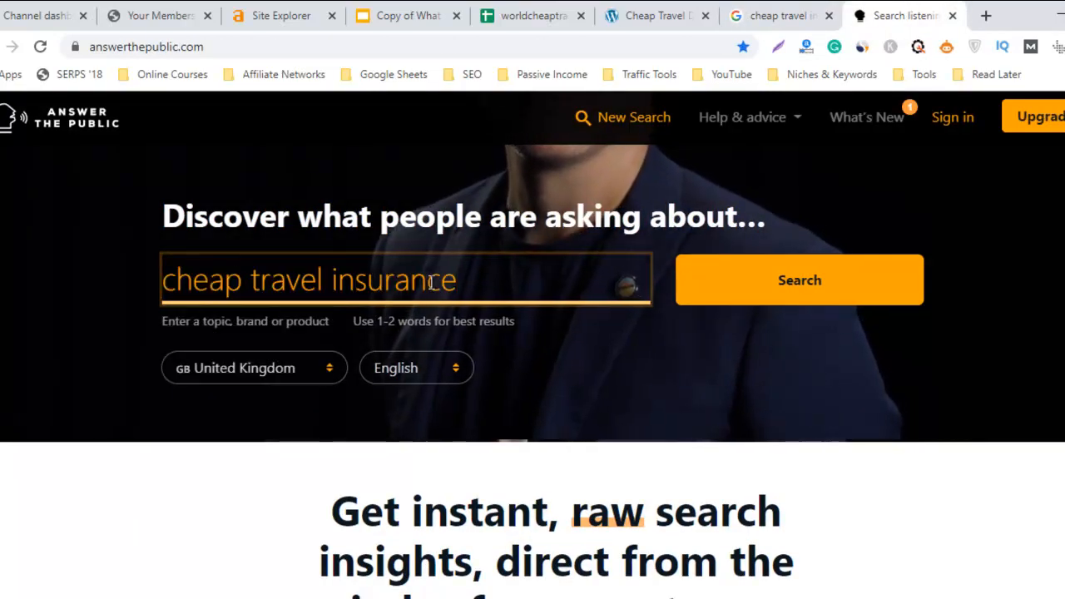
key("Return")
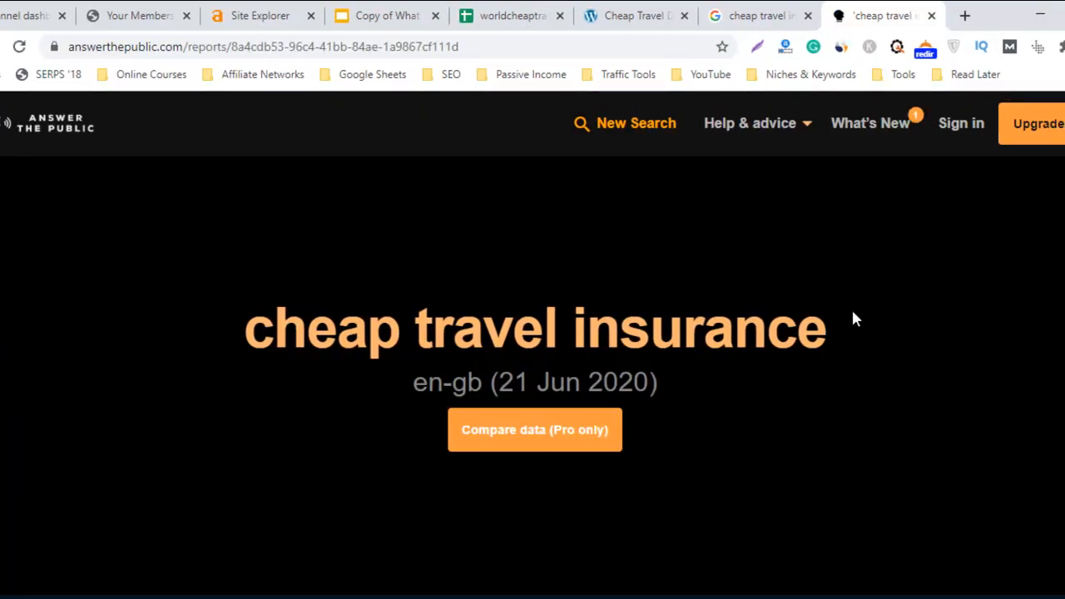
- Display the report's questions on cheap travel insurance as a data list instead of the visualisation
scroll(533, 333, "down", 8)
scroll(533, 333, "up", 2)
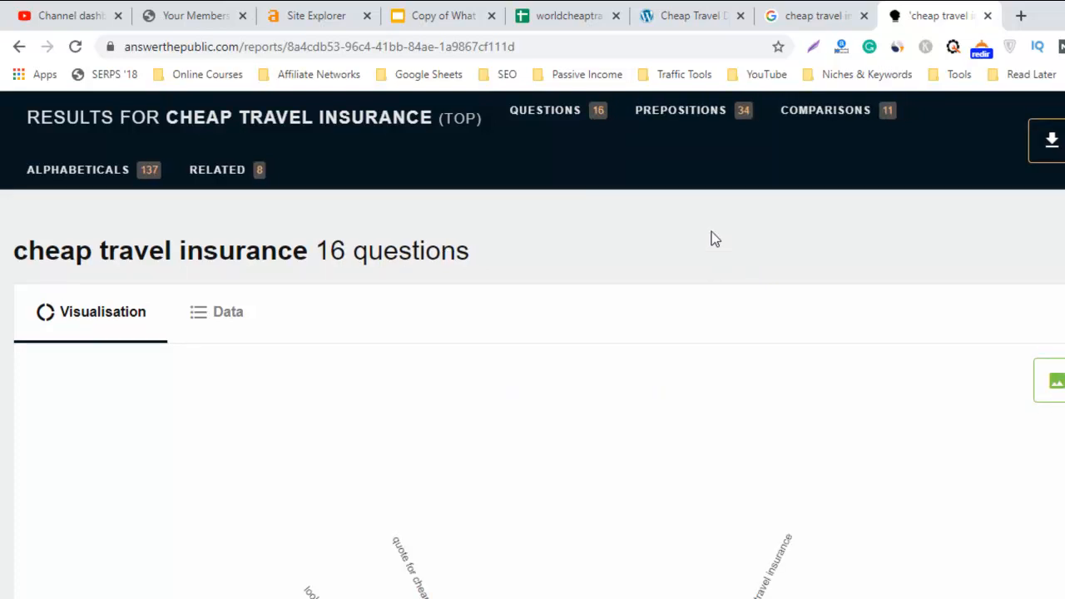
left_click(218, 330)
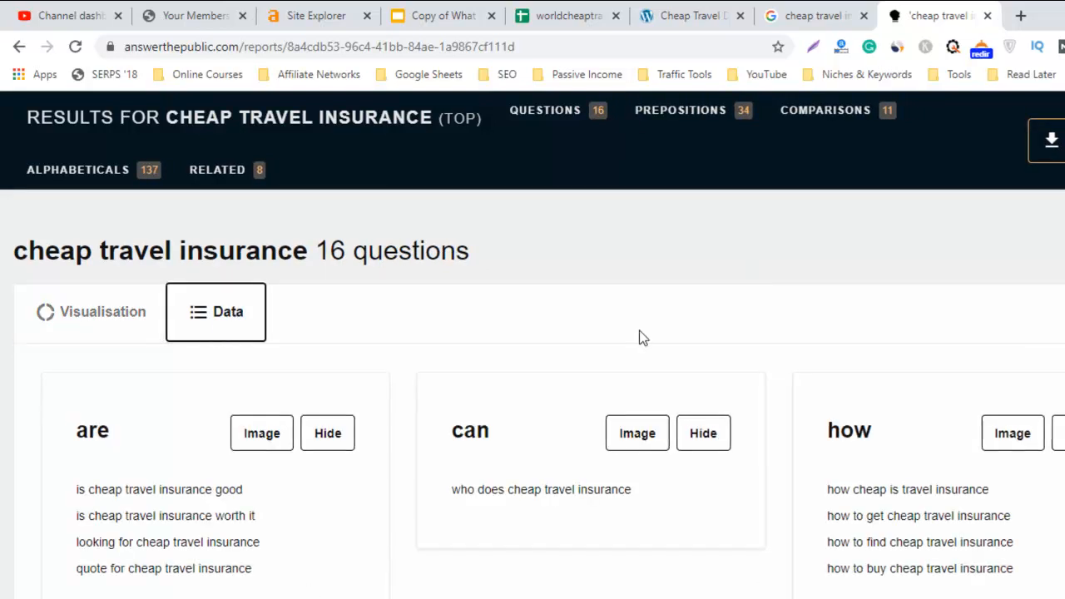
scroll(533, 387, "down", 1)
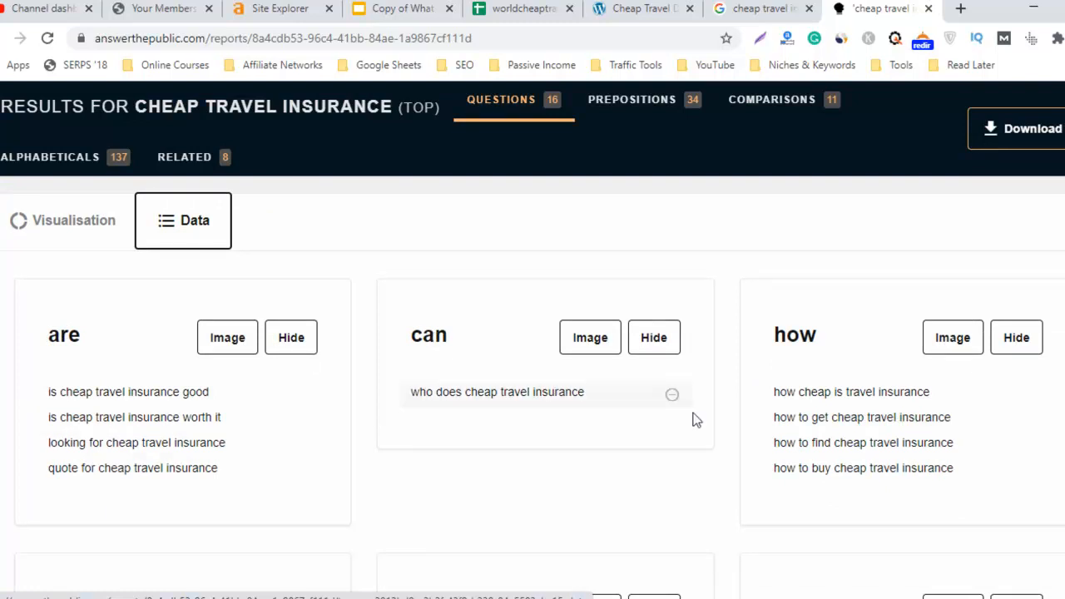
- Examine the report's question, preposition, alphabetical and related keyword sections, dismissing the beginner's course pop-up
scroll(533, 383, "down", 10)
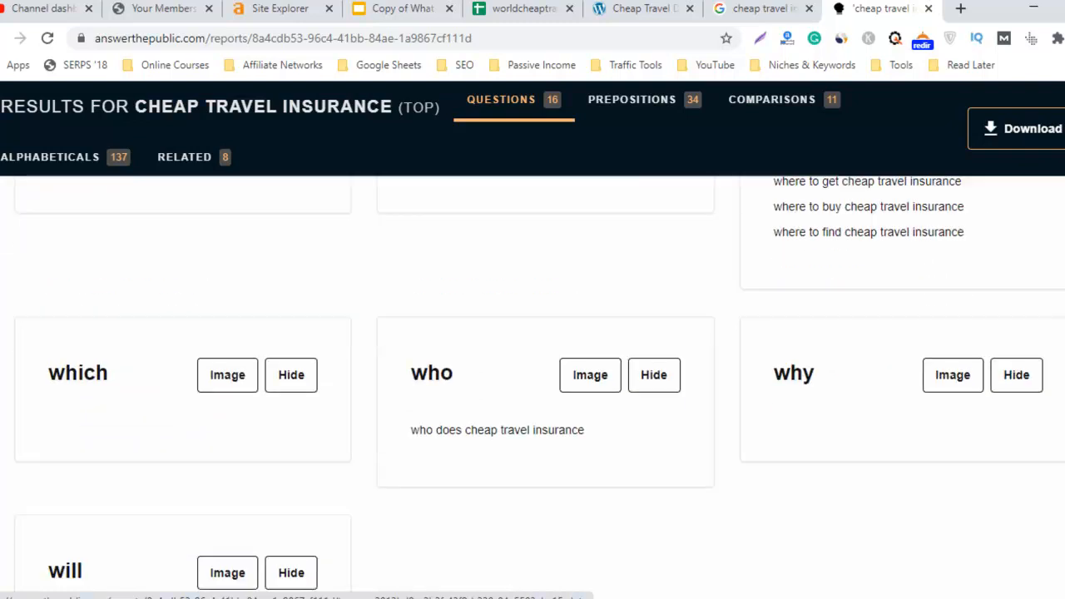
scroll(533, 383, "down", 5)
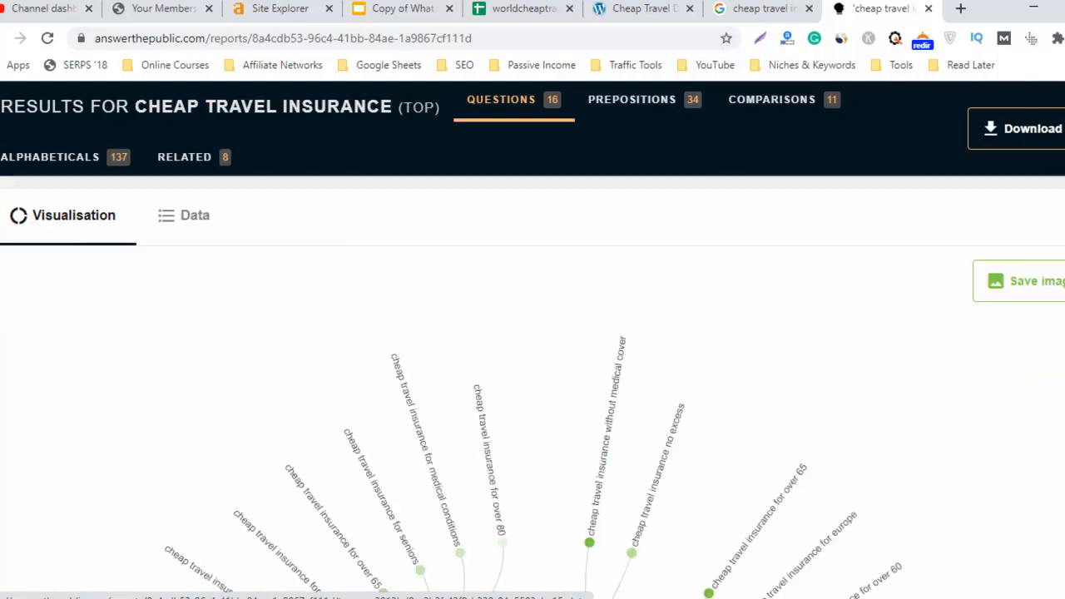
scroll(532, 383, "down", 15)
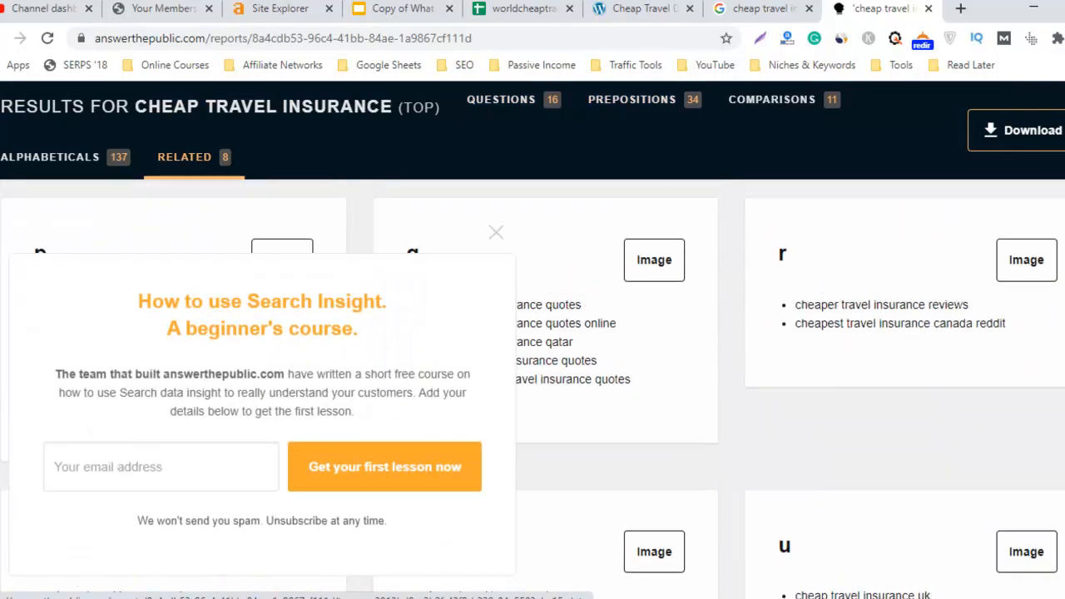
left_click(496, 233)
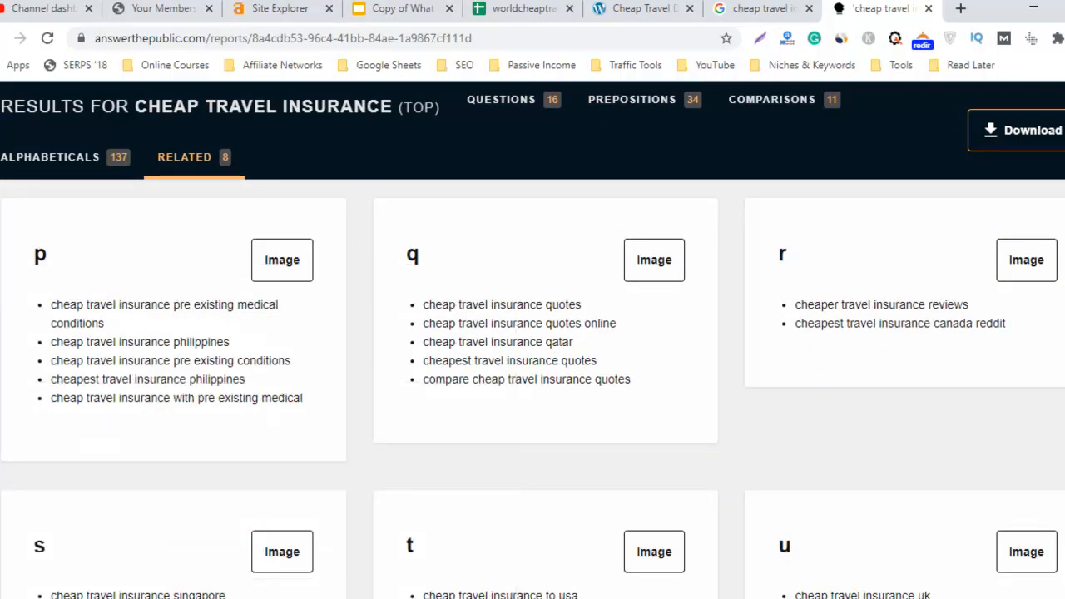
scroll(532, 383, "down", 20)
scroll(532, 382, "up", 20)
scroll(532, 383, "down", 5)
scroll(533, 383, "down", 5)
scroll(533, 383, "up", 4)
scroll(532, 382, "up", 8)
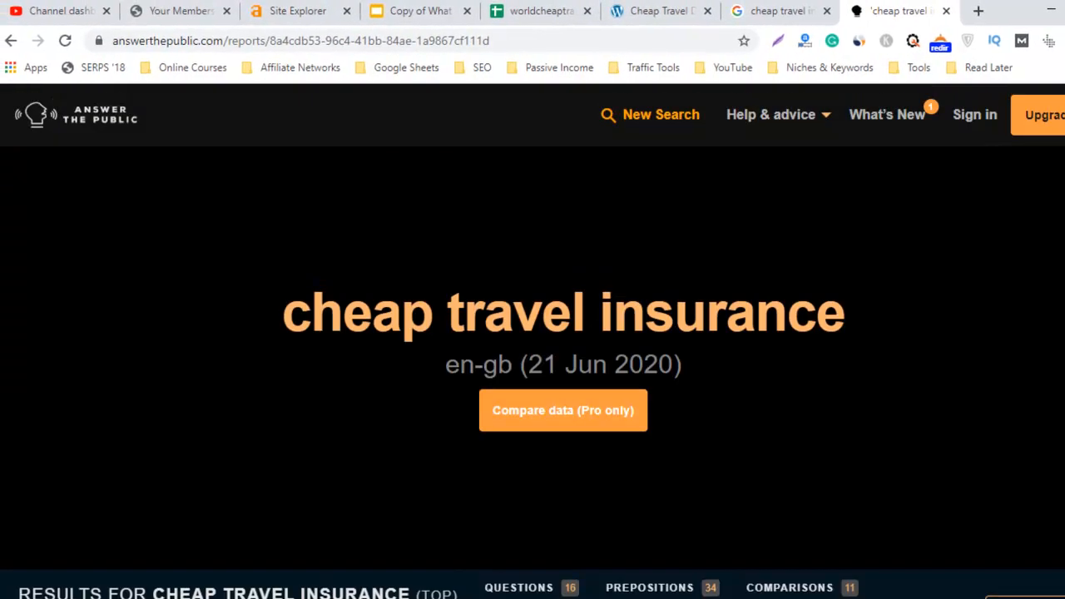
- Highlight "how cheap is travel insurance" among the report's "how" questions, and switch back to the Google results for cheap travel insurance
scroll(533, 383, "down", 15)
scroll(533, 383, "up", 5)
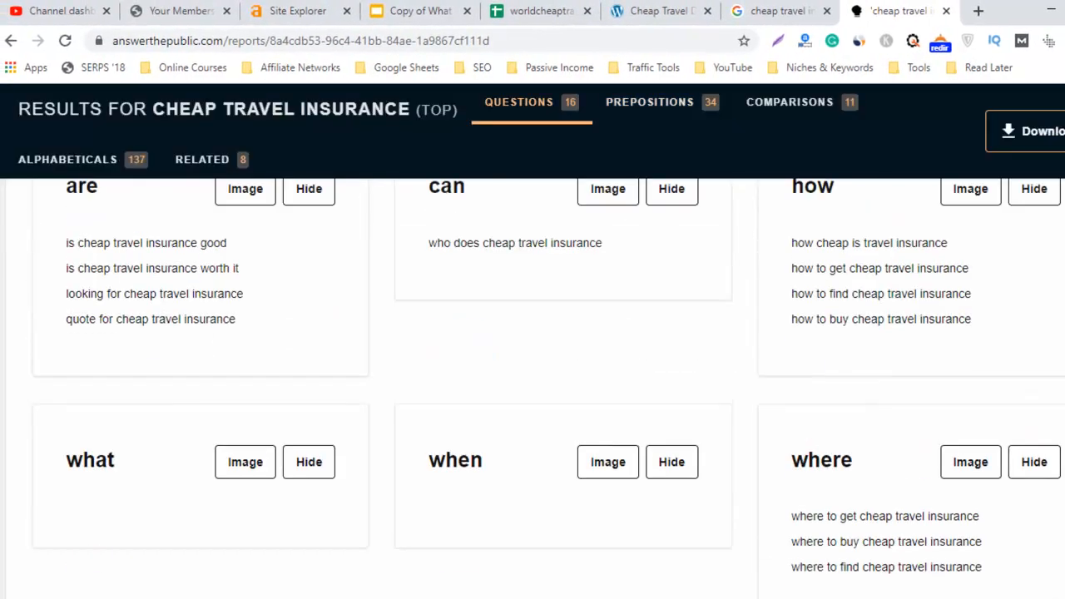
left_click_drag(150, 194, 300, 158)
scroll(533, 383, "up", 5)
scroll(532, 383, "down", 5)
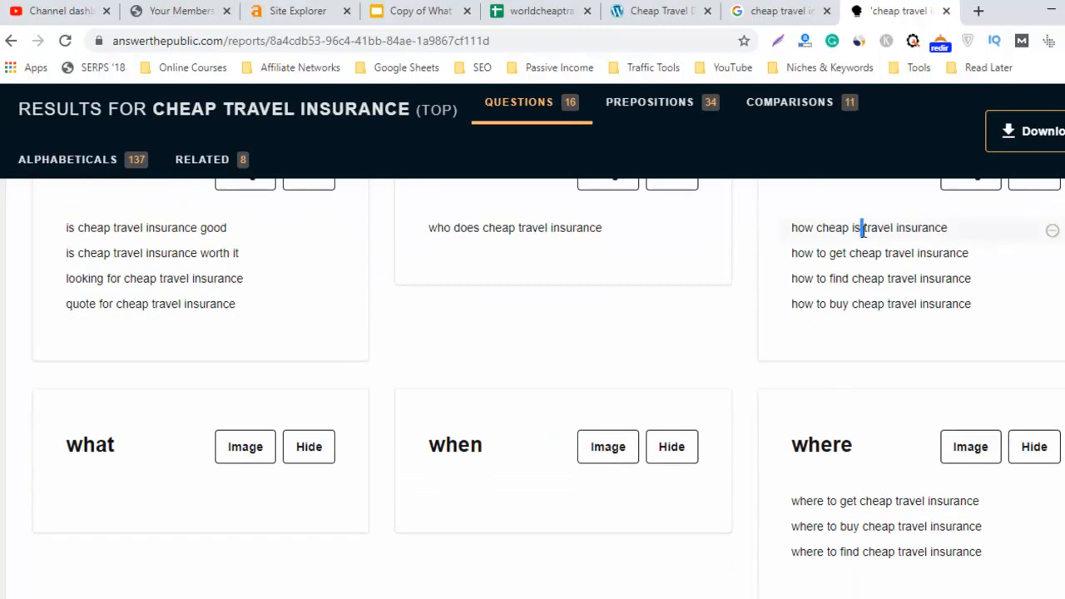
triple_click(864, 228)
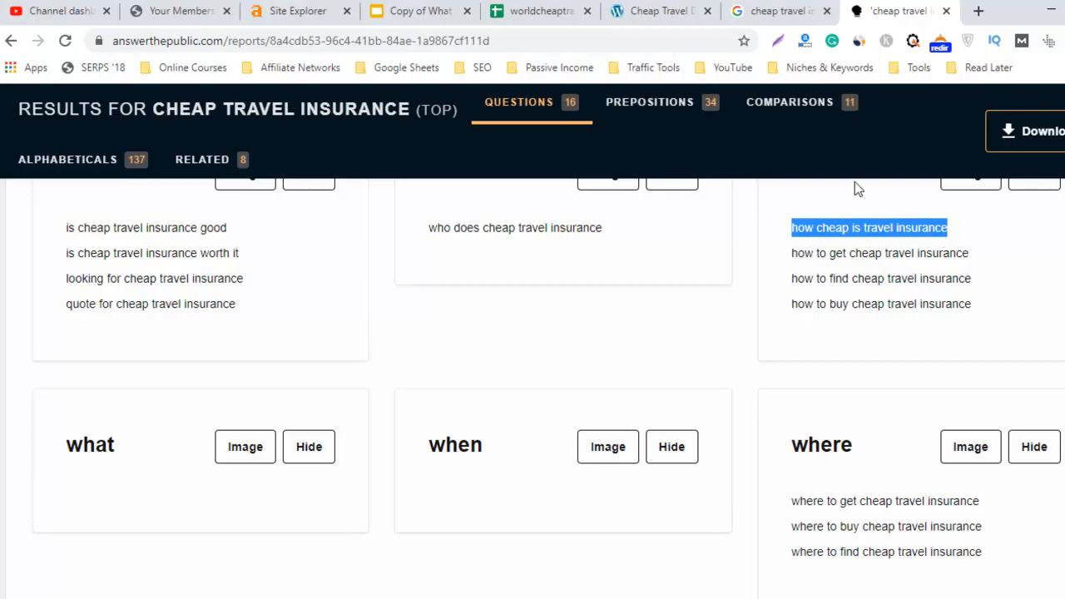
scroll(533, 341, "up", 10)
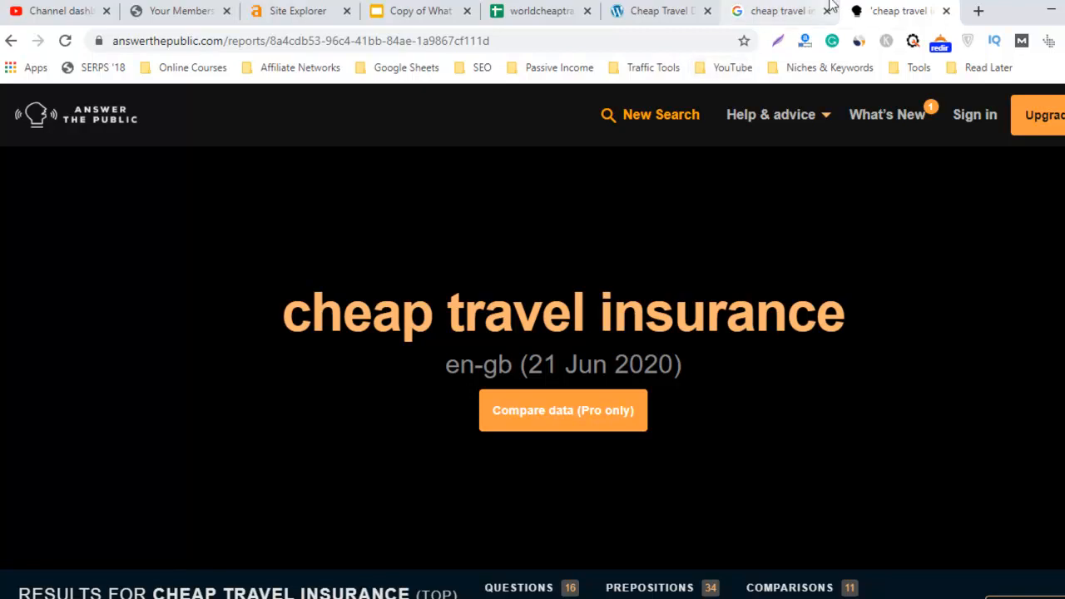
left_click(799, 10)
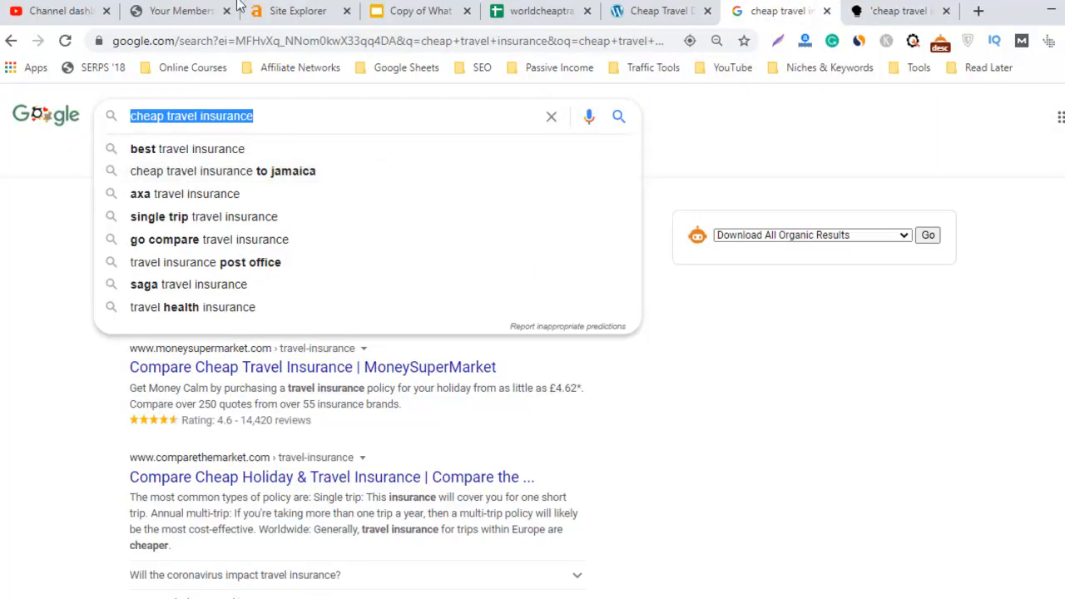
- Review the Google results for cheap travel insurance, including the People also ask questions and related searches, and glance at the AnswerThePublic report
left_click(293, 11)
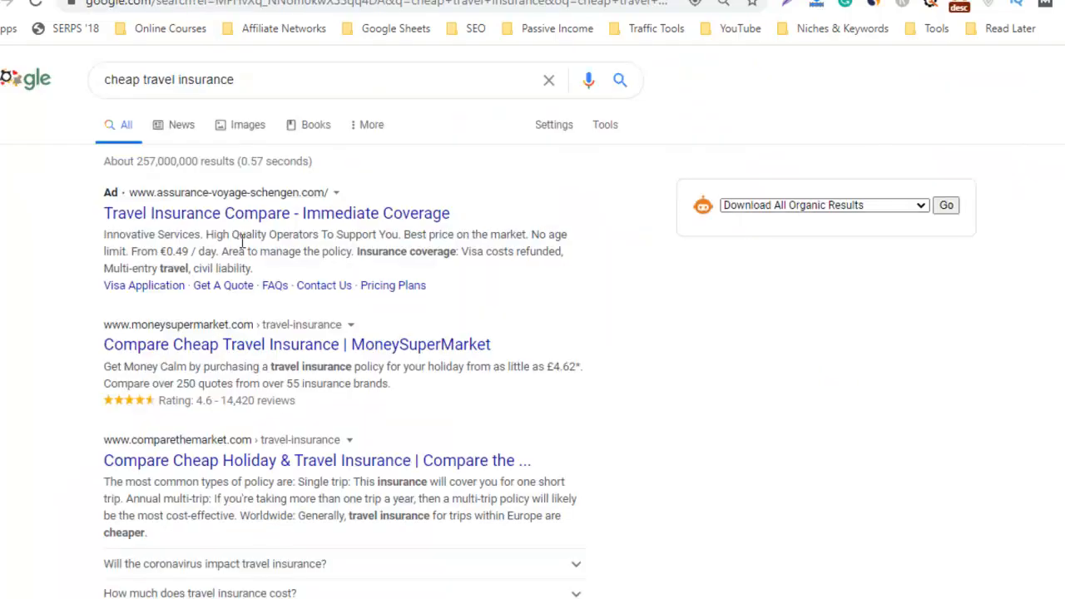
scroll(804, 205, "down", 5)
scroll(466, 200, "down", 4)
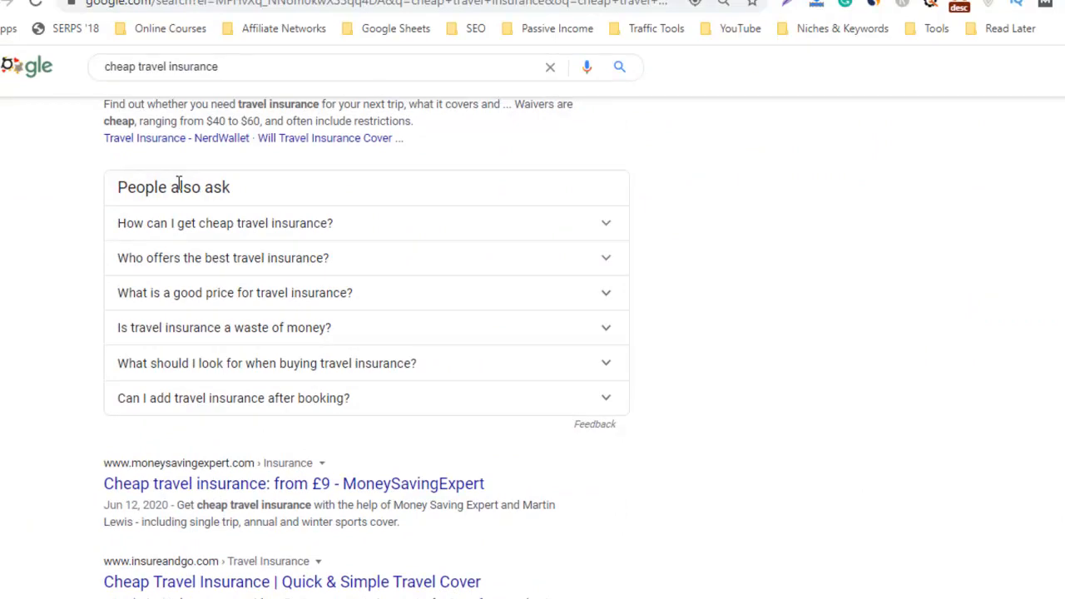
scroll(462, 520, "down", 15)
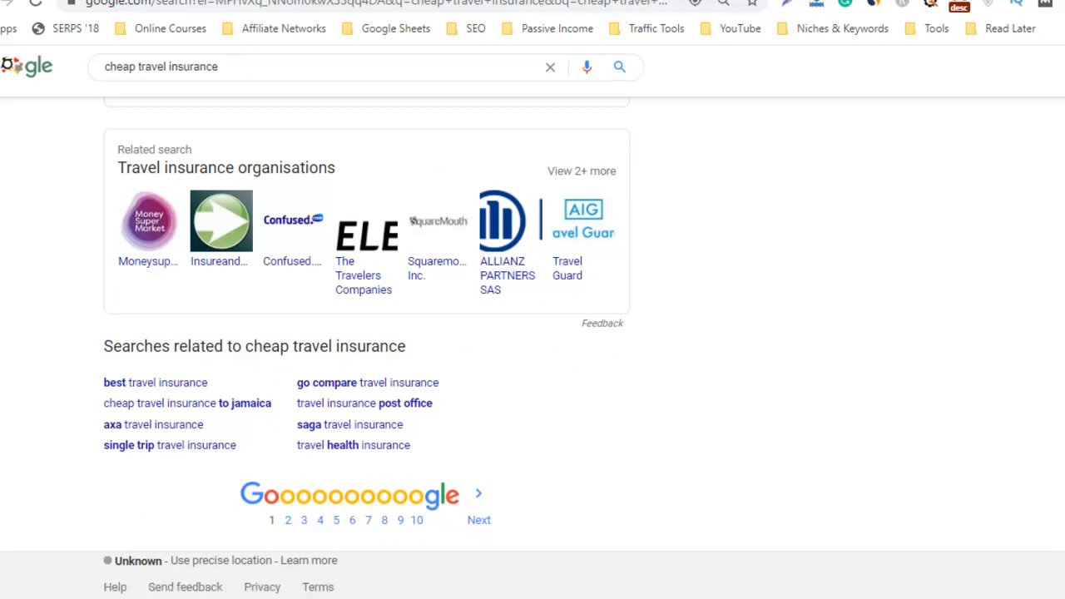
scroll(532, 322, "up", 20)
left_click(578, 2)
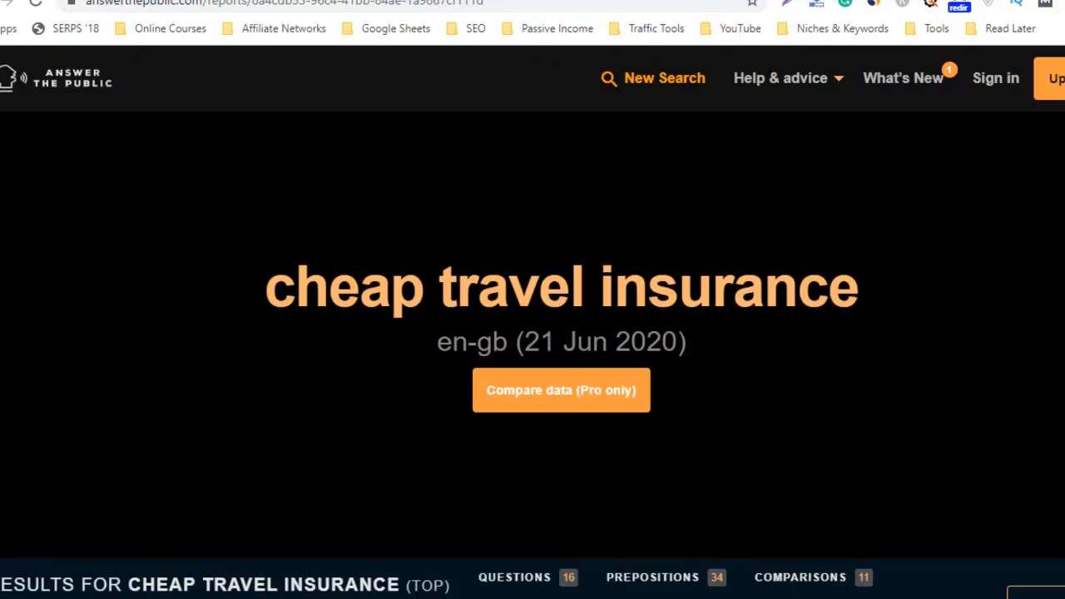
key("ctrl+shift+Tab")
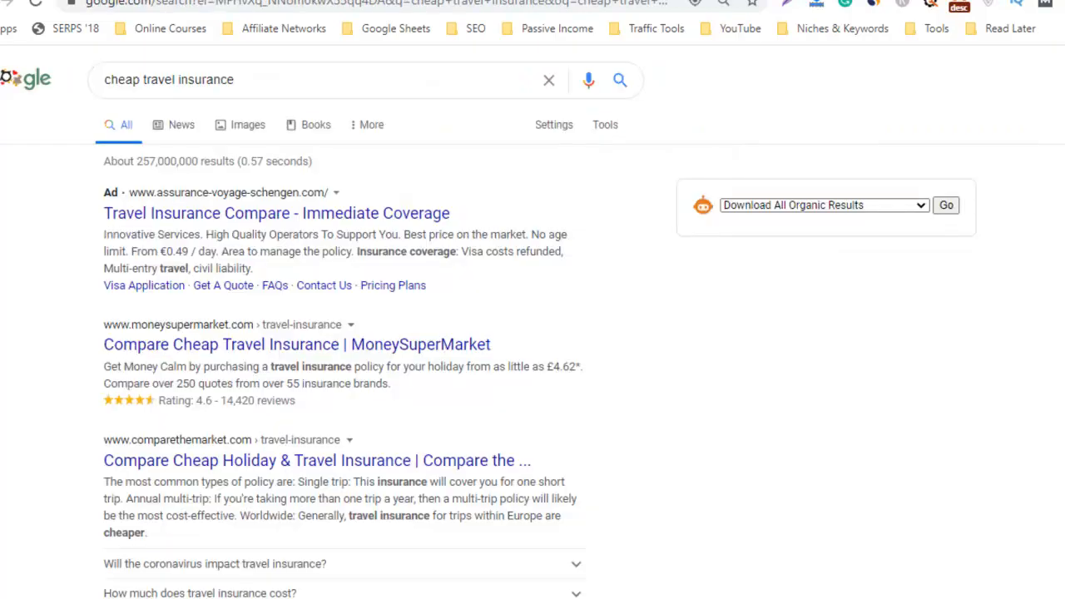
key("ctrl+shift+Tab")
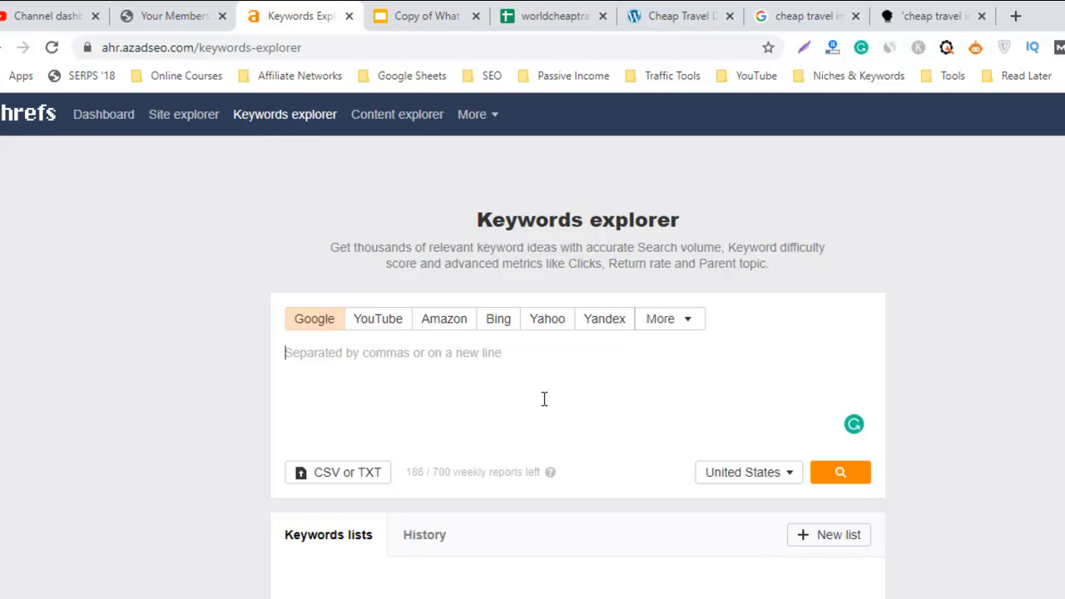
- Check the categories in the worldcheaptravel.com sheet and search Ahrefs Keywords explorer for "budget travel, cheap travel, travel insurance" in the United States
left_click(573, 14)
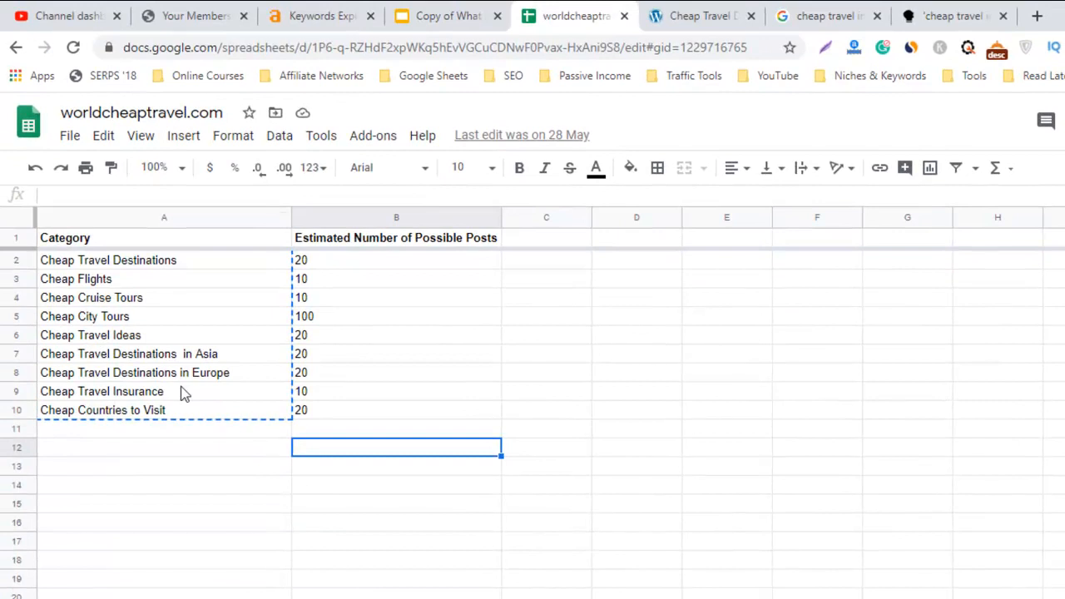
left_click(352, 12)
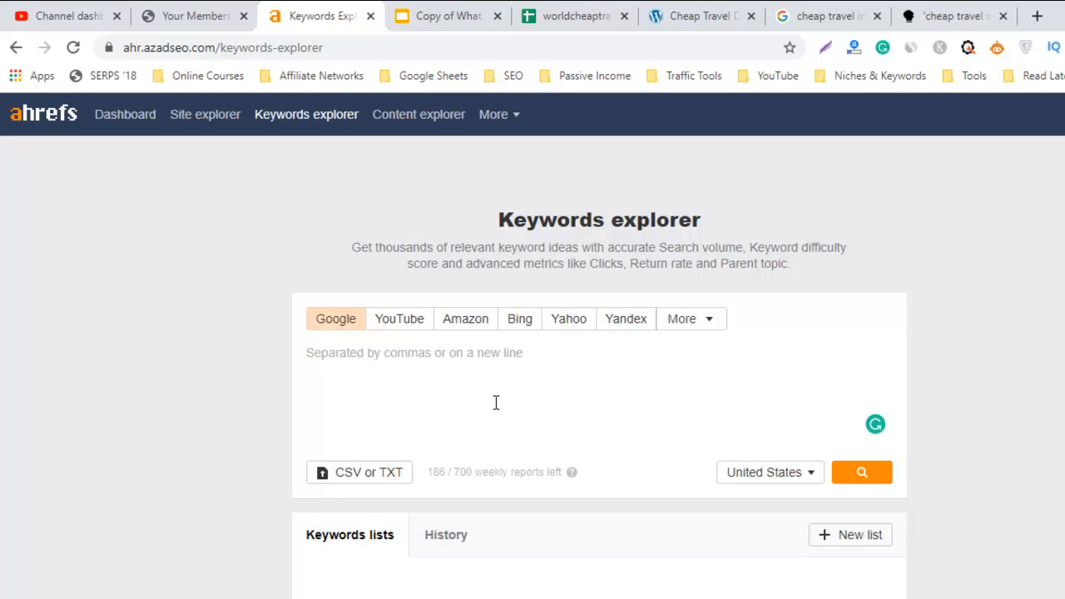
type("budget travel, cheap travel, travel insurance")
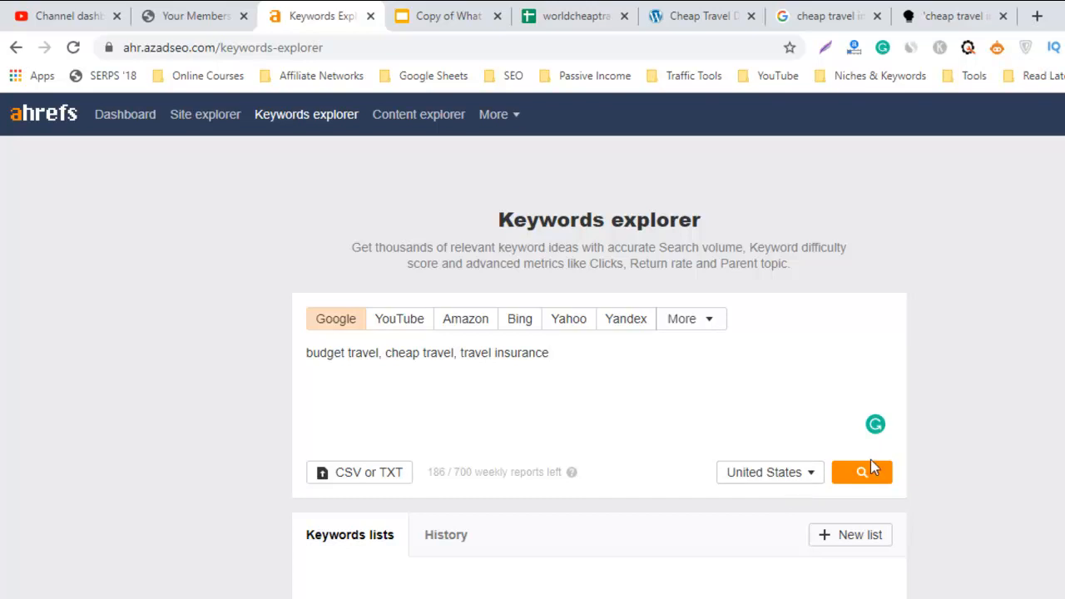
left_click(880, 480)
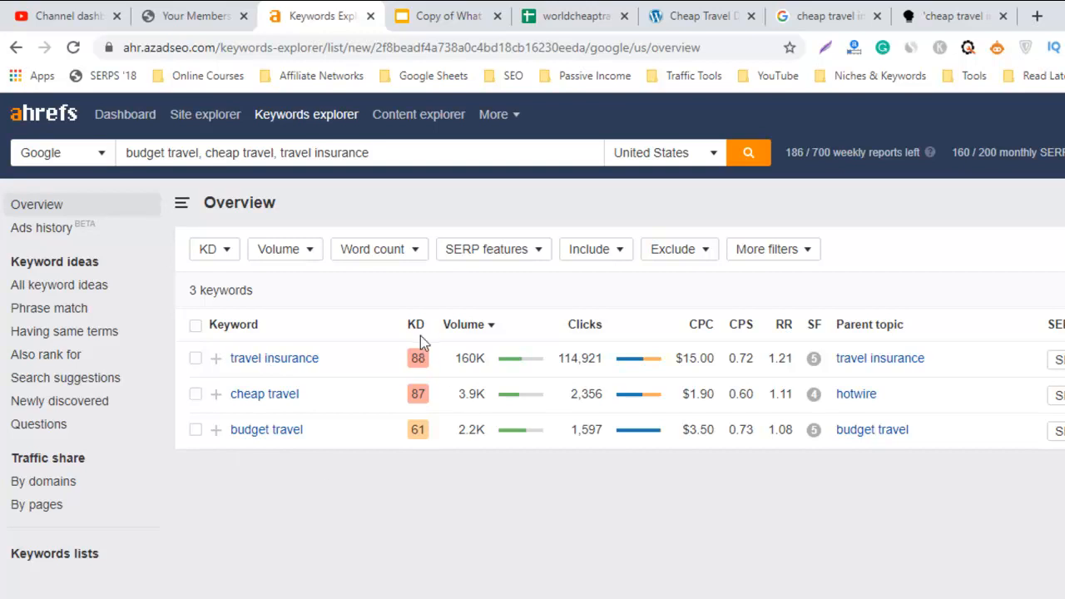
- List the keyword ideas having the same terms as the searched keywords and look at their KD column
mouse_move(419, 334)
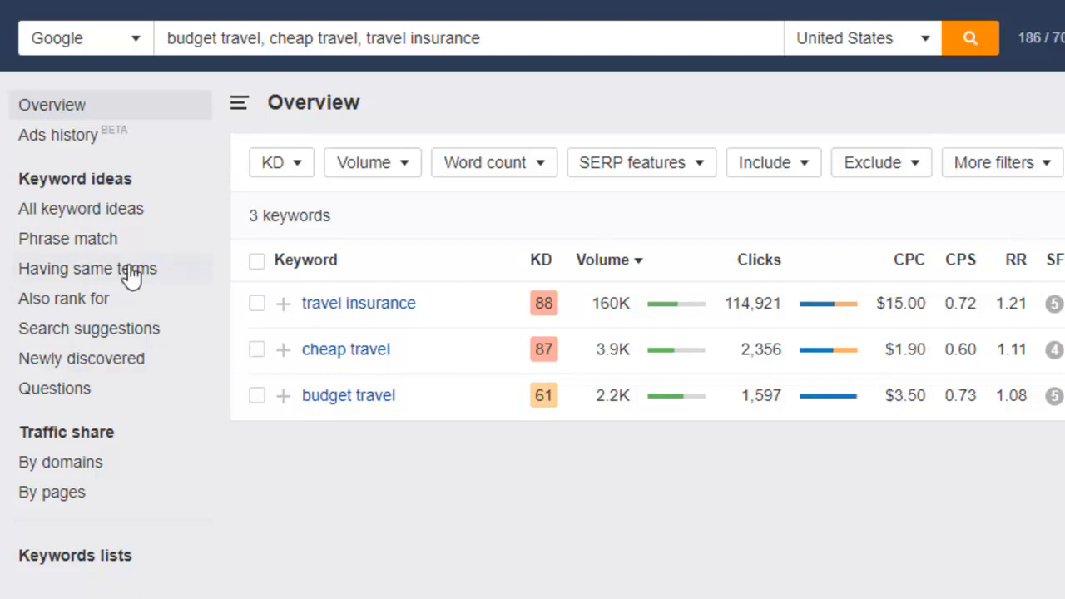
left_click(75, 274)
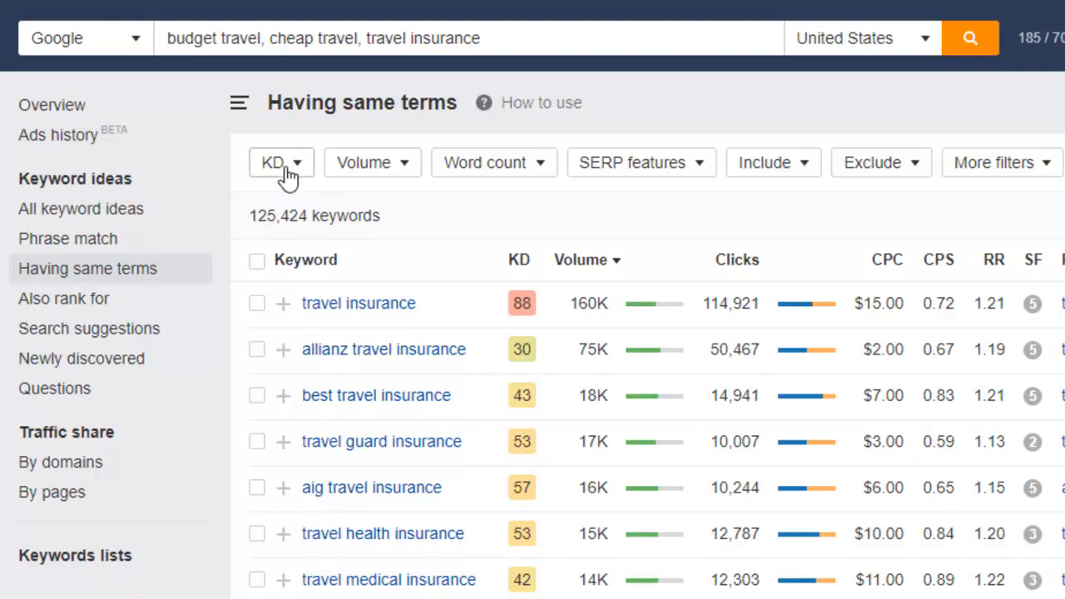
left_click(283, 167)
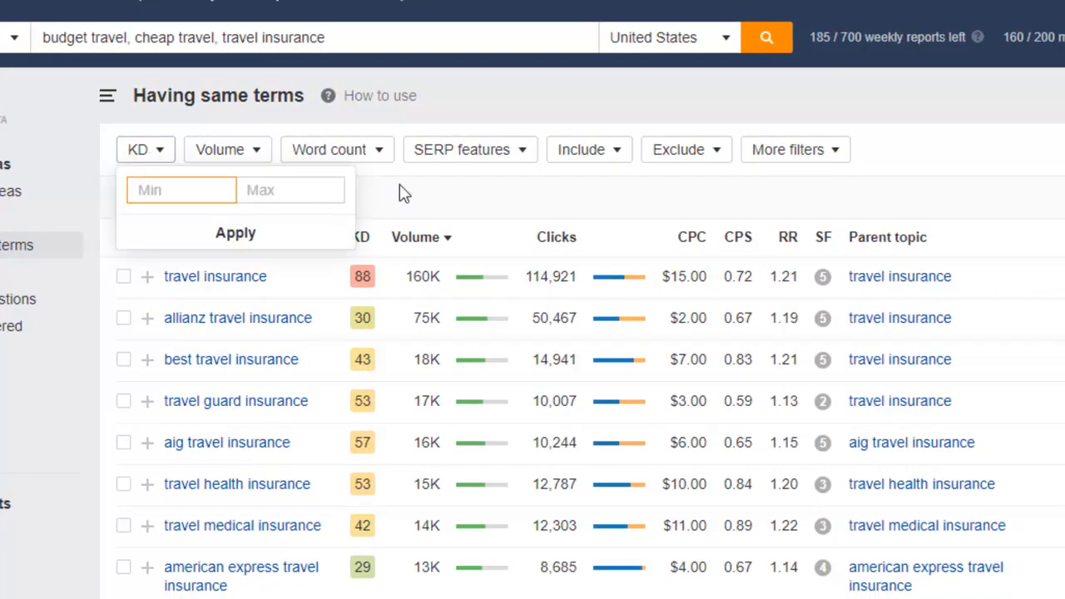
left_click(477, 203)
mouse_move(358, 239)
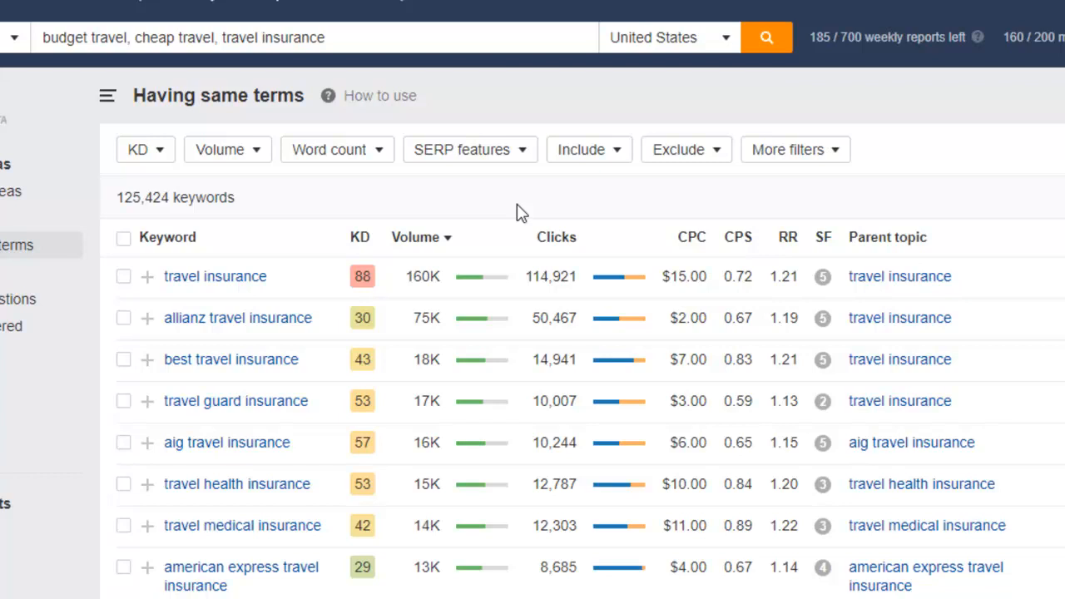
- Filter the keyword ideas to a keyword difficulty (KD) from 0 to 5
left_click(146, 151)
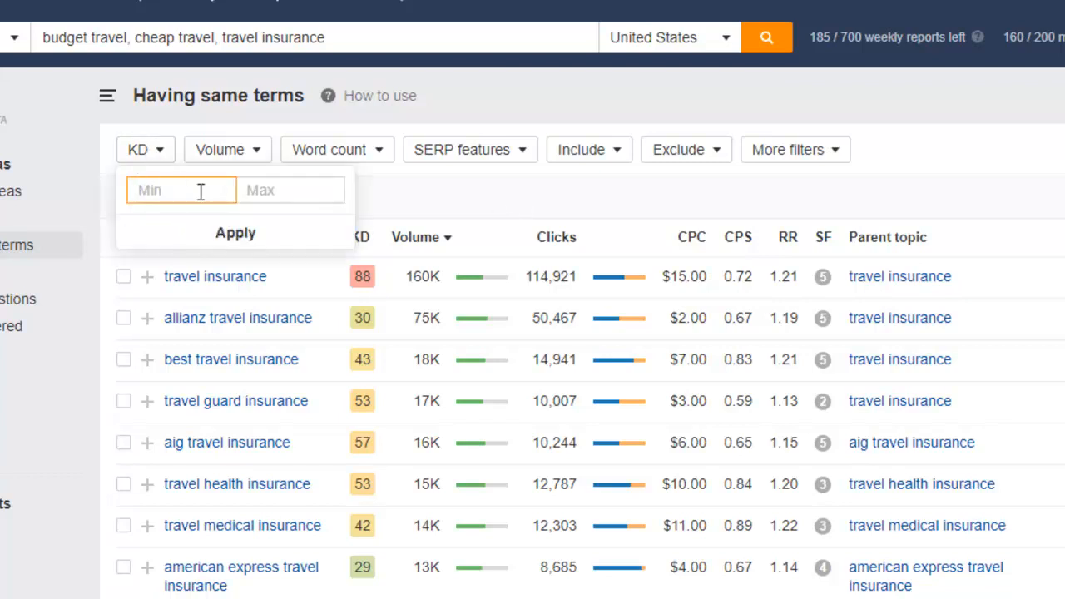
type("0")
left_click(285, 193)
type("5")
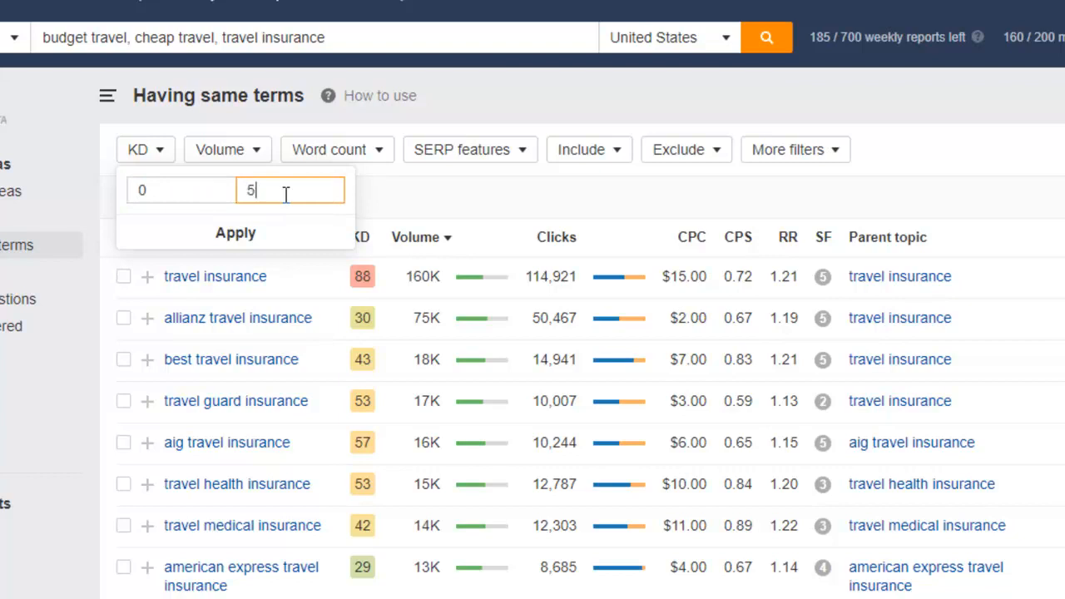
left_click(274, 241)
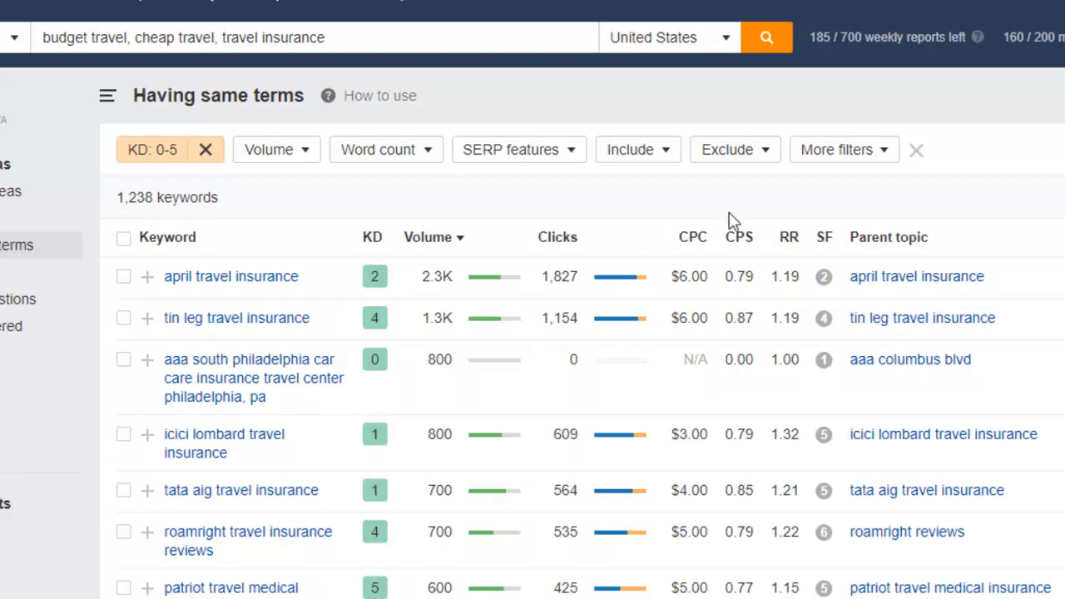
- Look through the low-difficulty keywords and limit the list to a minimum search volume of 100
scroll(533, 333, "down", 5)
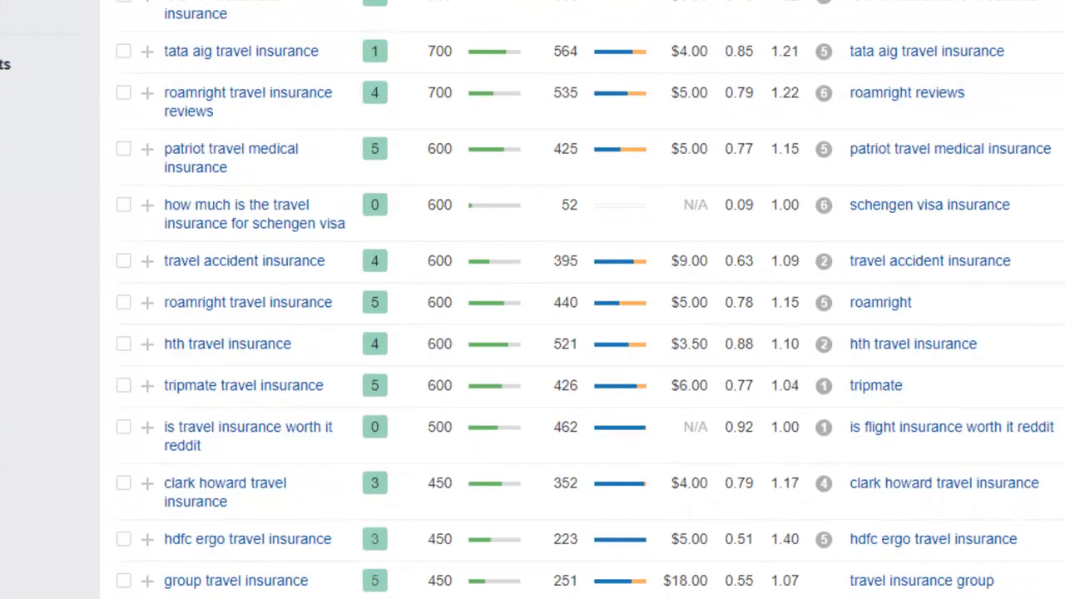
scroll(533, 333, "down", 20)
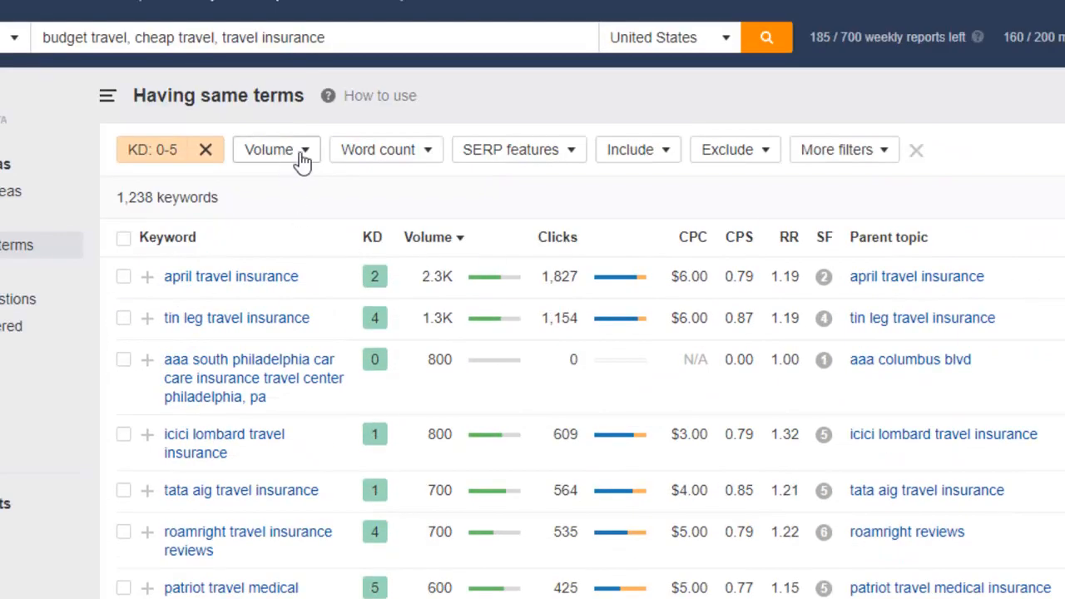
left_click(302, 157)
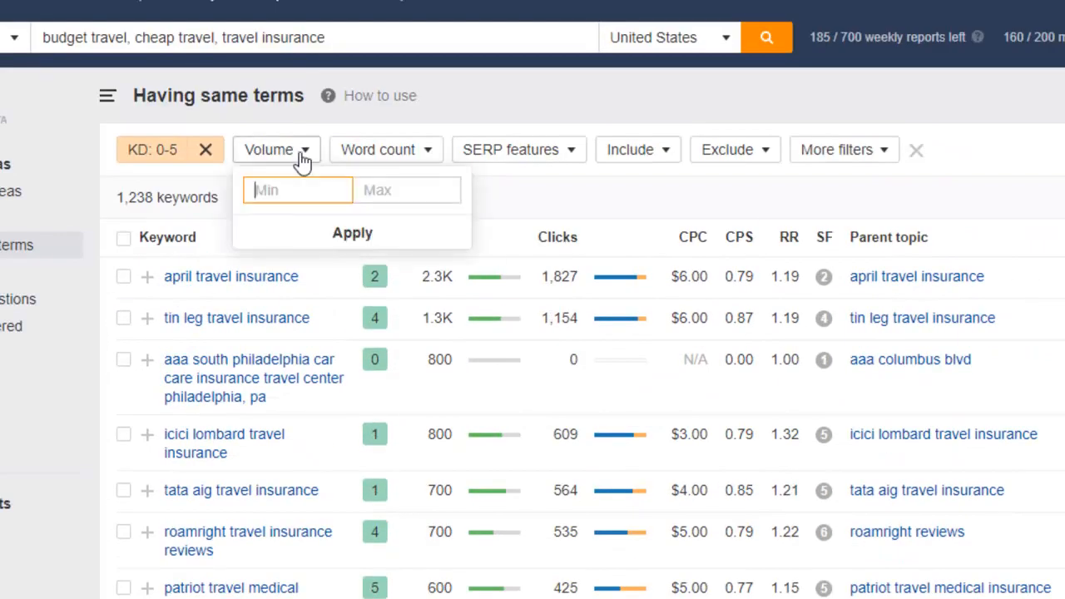
type("100")
left_click(373, 238)
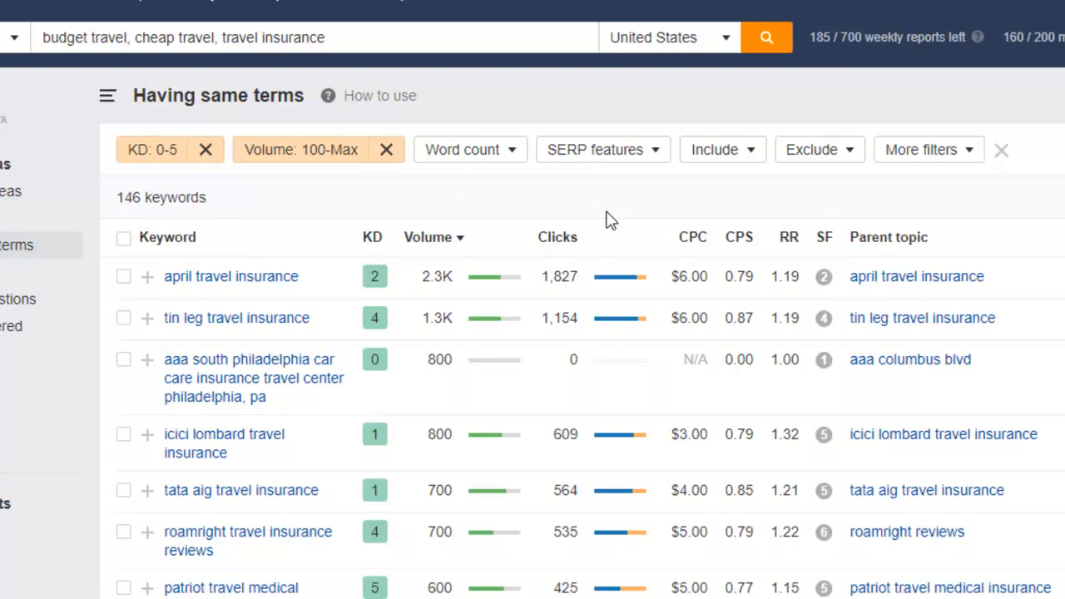
- Examine the filtered keyword list for low-difficulty travel insurance and budget travel topics, comparing their KD, volume and parent topic
scroll(533, 333, "down", 5)
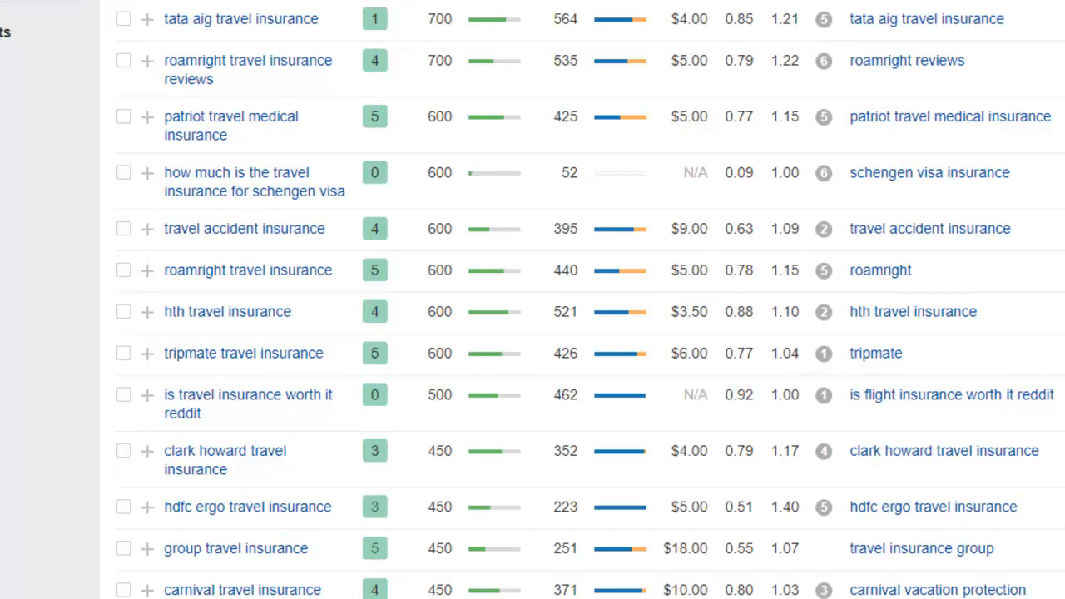
scroll(533, 299, "up", 3)
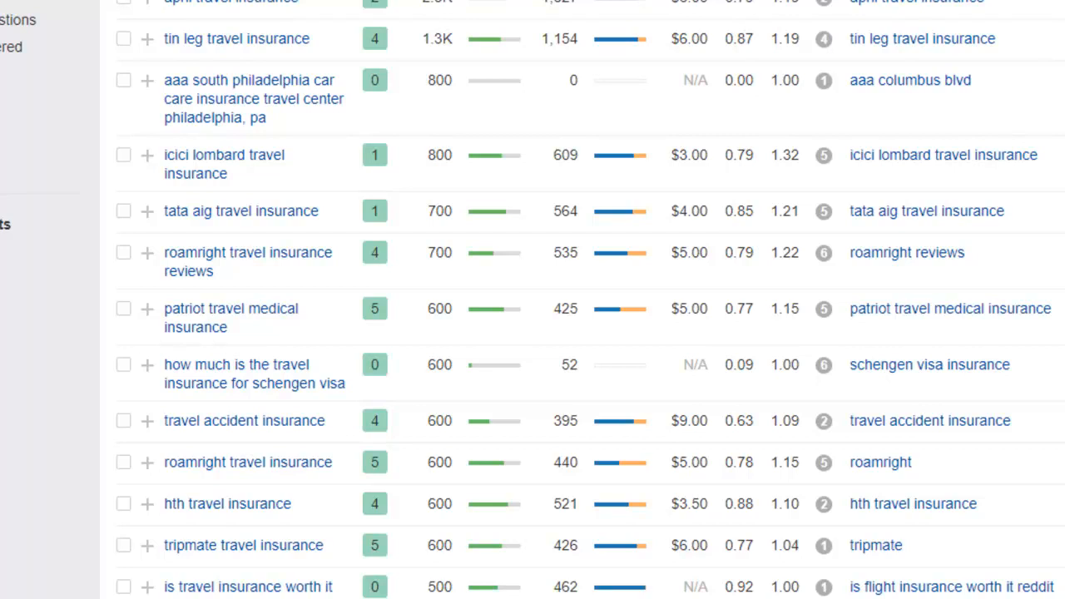
scroll(532, 300, "up", 3)
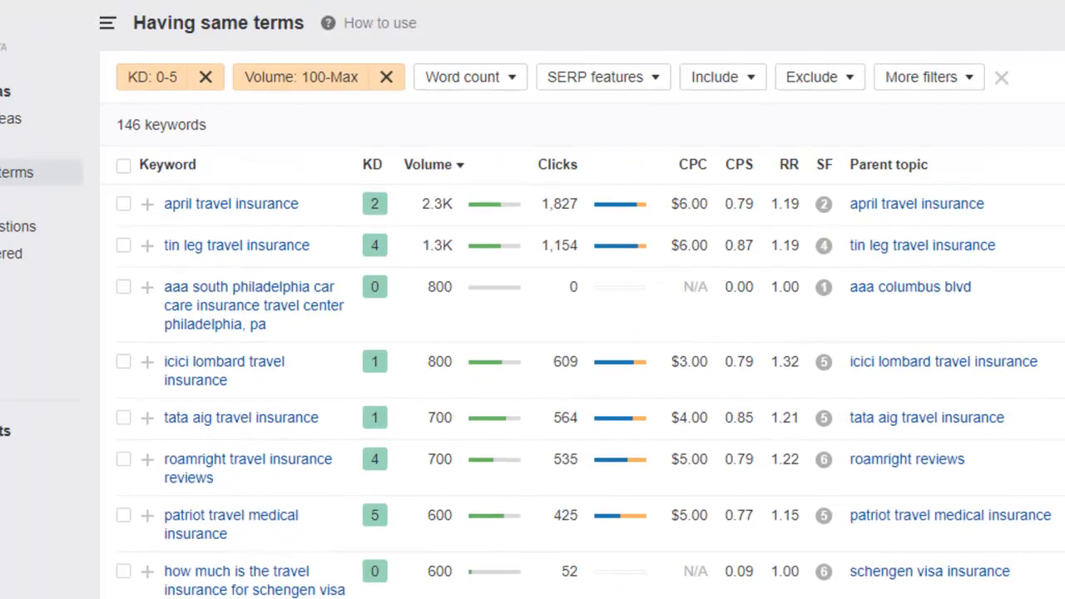
scroll(533, 300, "down", 1)
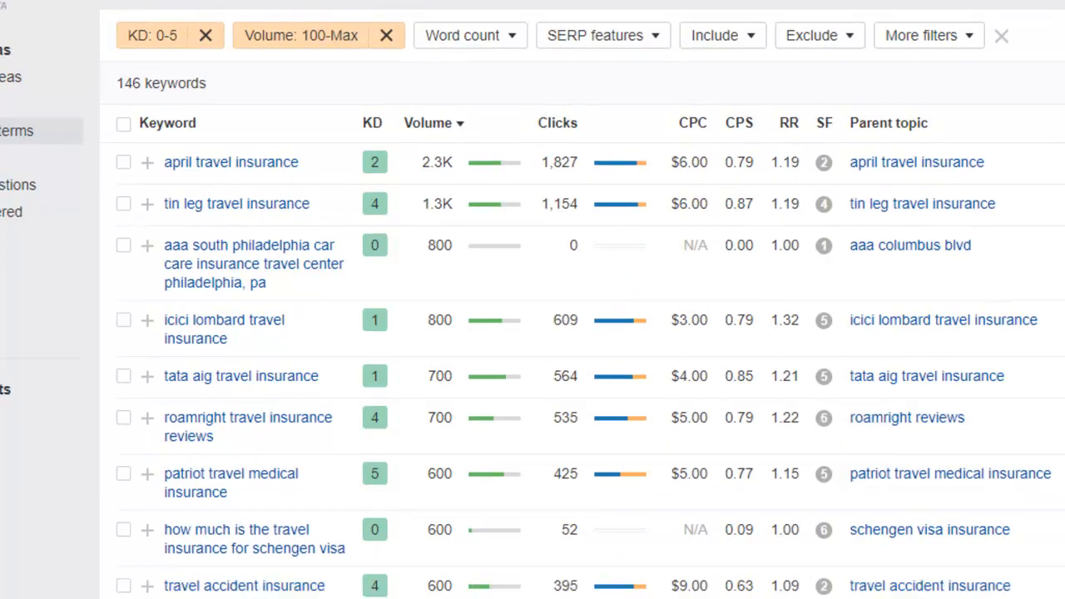
scroll(992, 181, "down", 2)
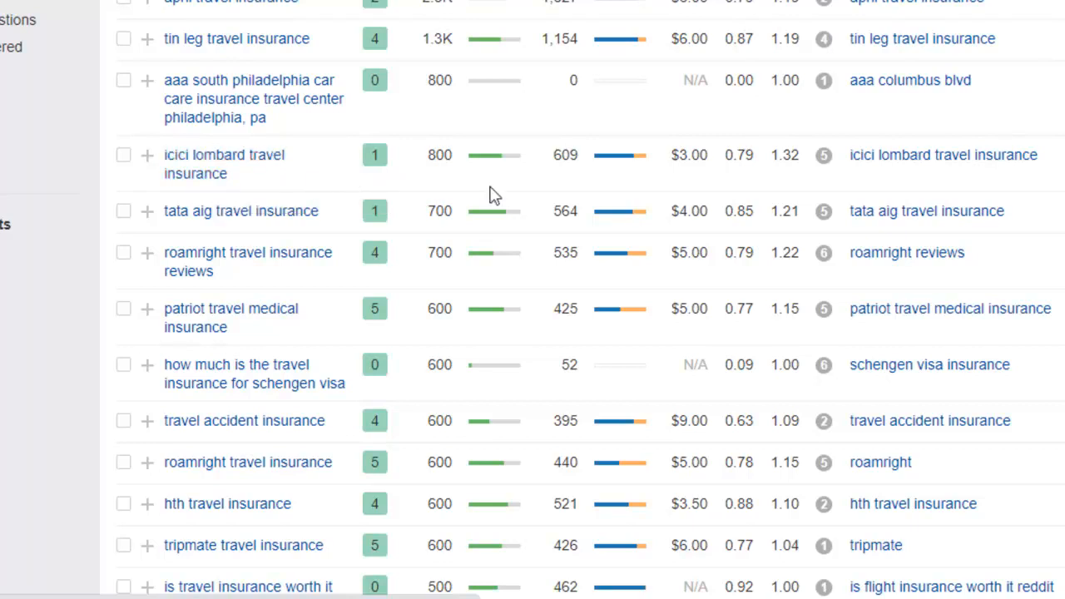
scroll(533, 299, "down", 3)
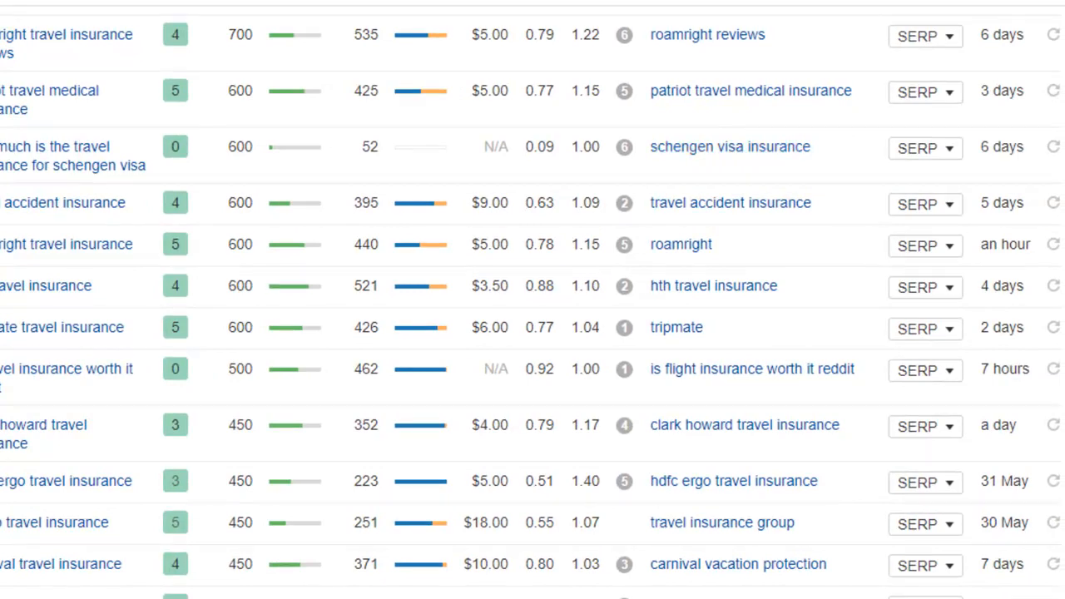
scroll(533, 300, "down", 5)
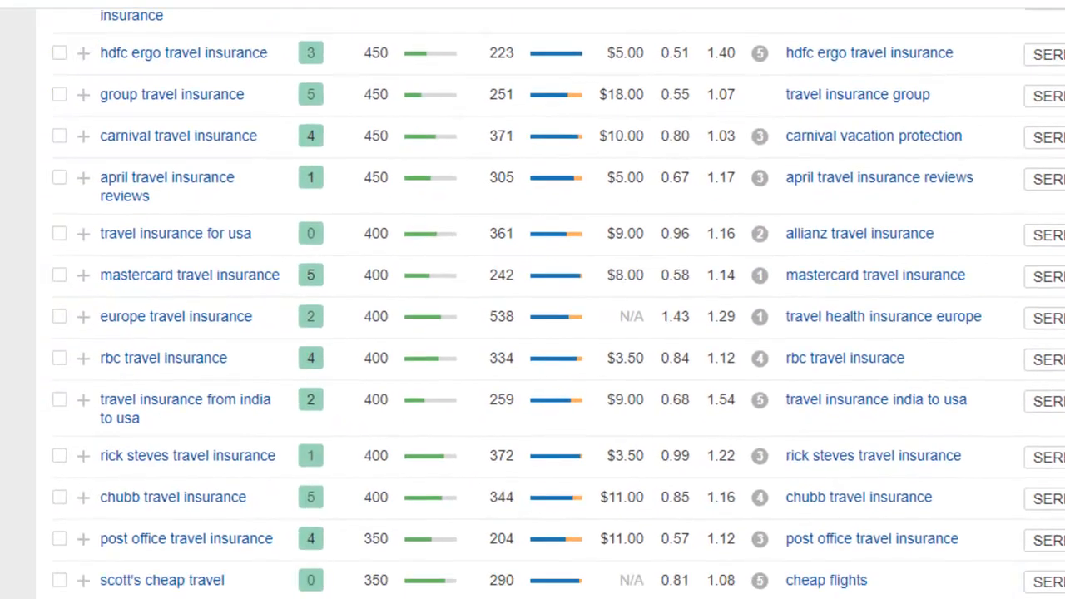
scroll(533, 299, "down", 2)
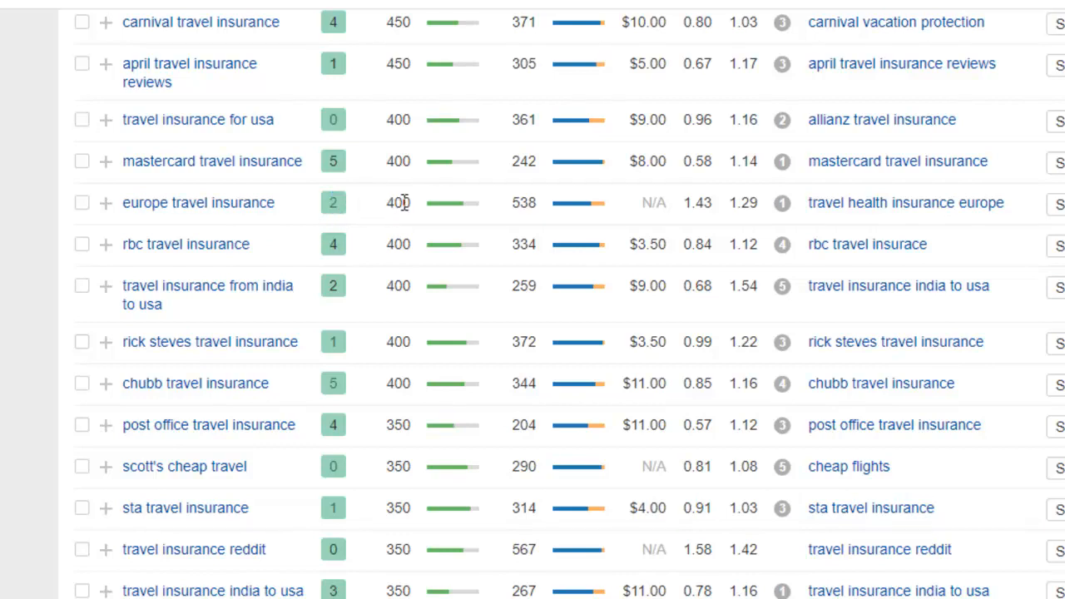
scroll(533, 300, "down", 3)
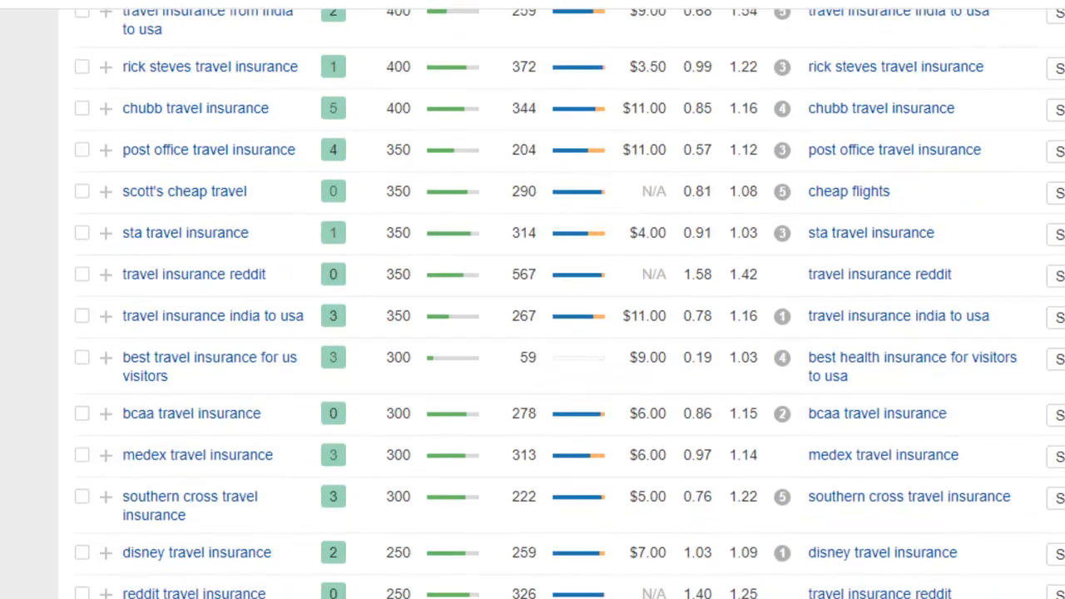
scroll(533, 300, "down", 1)
scroll(532, 300, "down", 2)
scroll(532, 300, "down", 1)
scroll(533, 299, "down", 1)
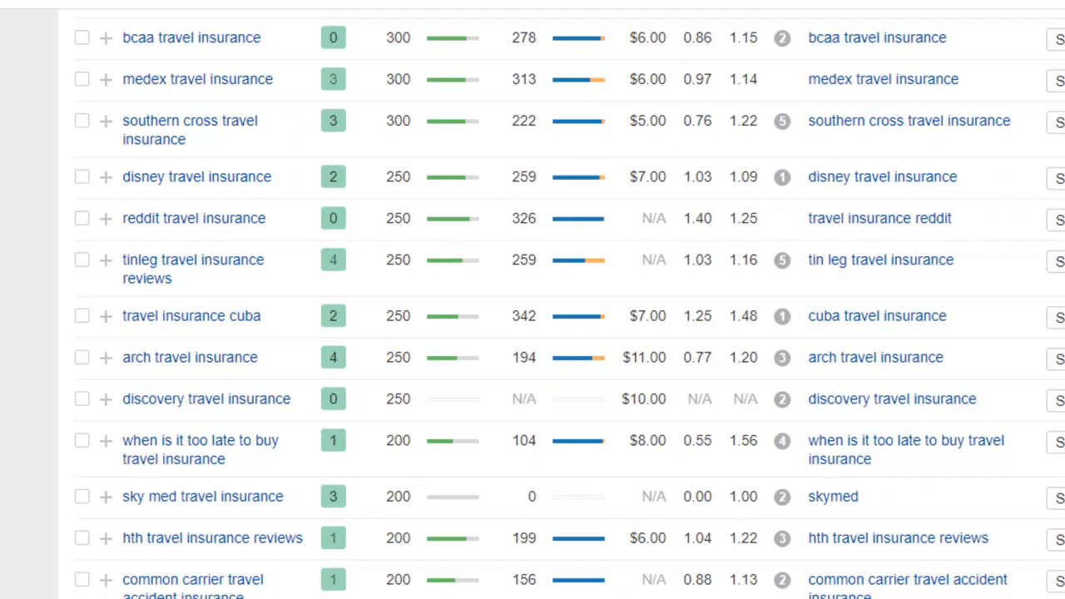
scroll(533, 300, "down", 3)
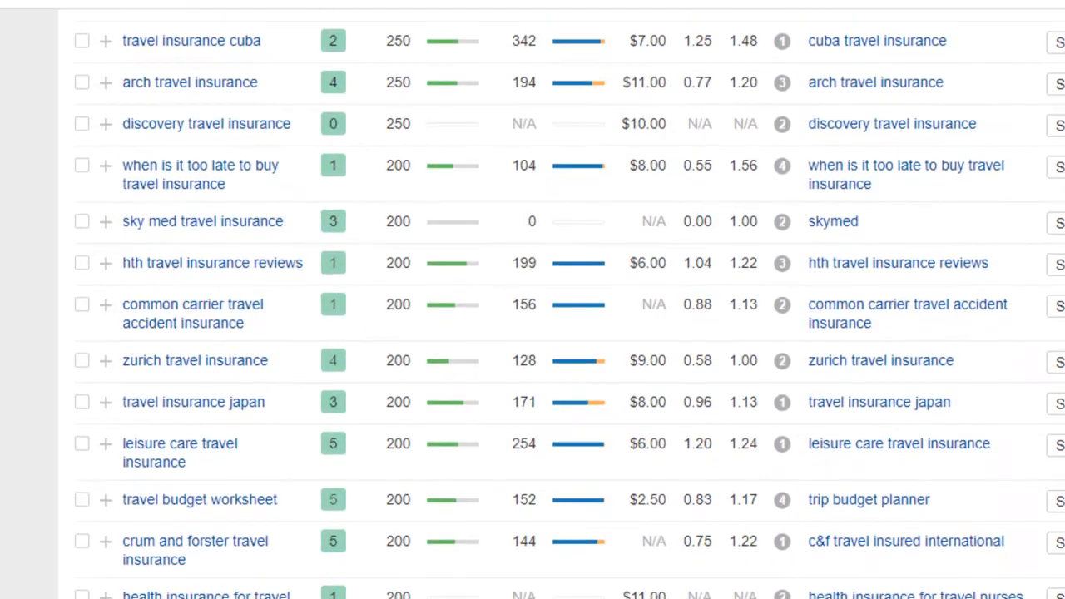
scroll(533, 300, "down", 1)
scroll(533, 300, "up", 20)
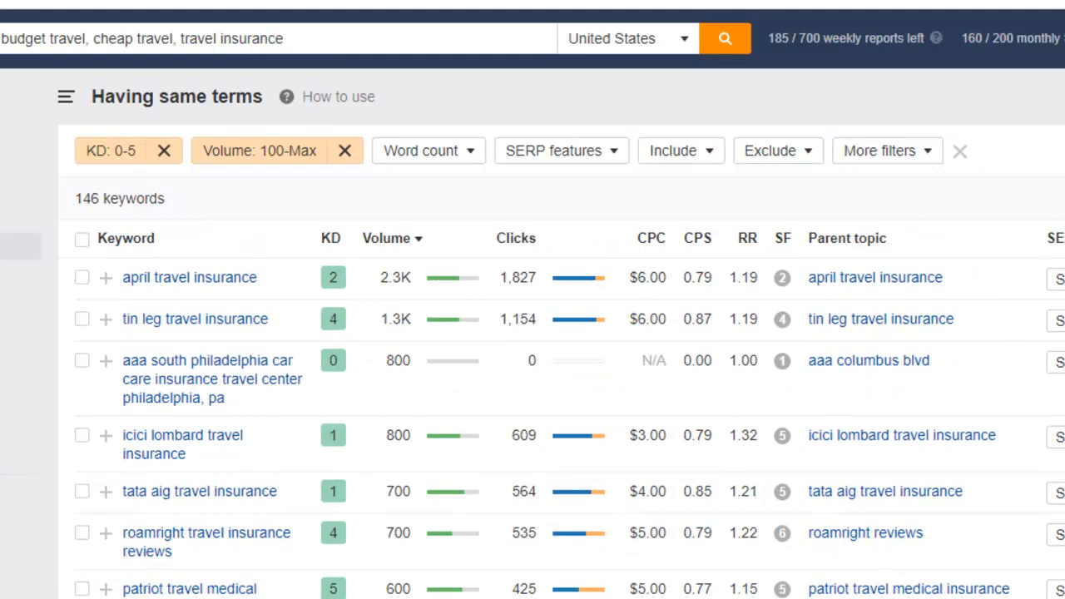
scroll(533, 299, "down", 14)
scroll(533, 300, "up", 15)
scroll(533, 299, "down", 11)
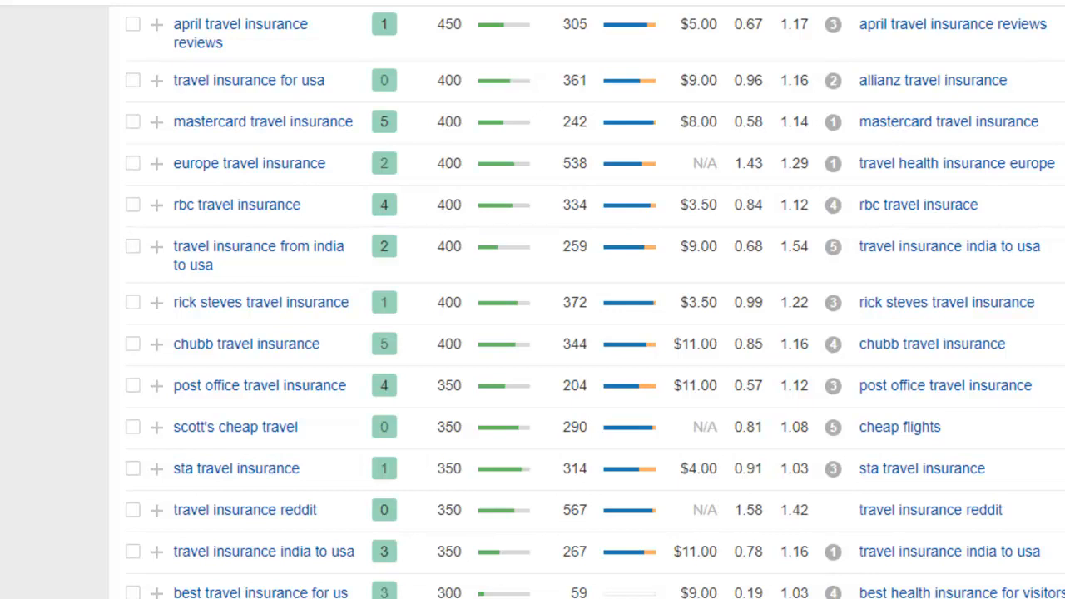
scroll(533, 300, "down", 3)
scroll(533, 300, "up", 4)
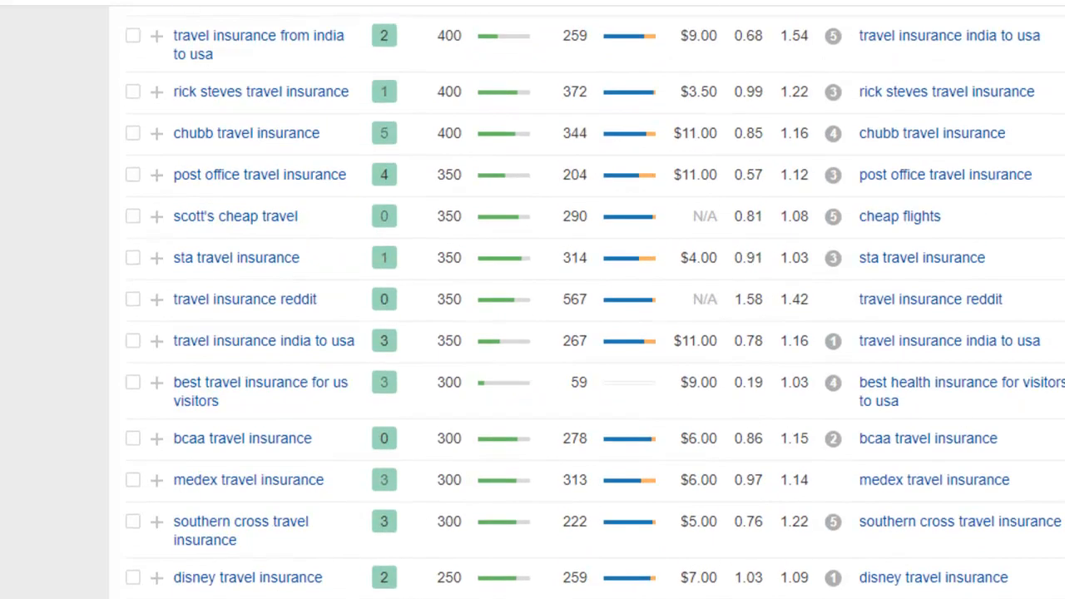
- Show the SERP overview for the keyword "how much is the travel insurance for schengen visa"
scroll(532, 300, "up", 1)
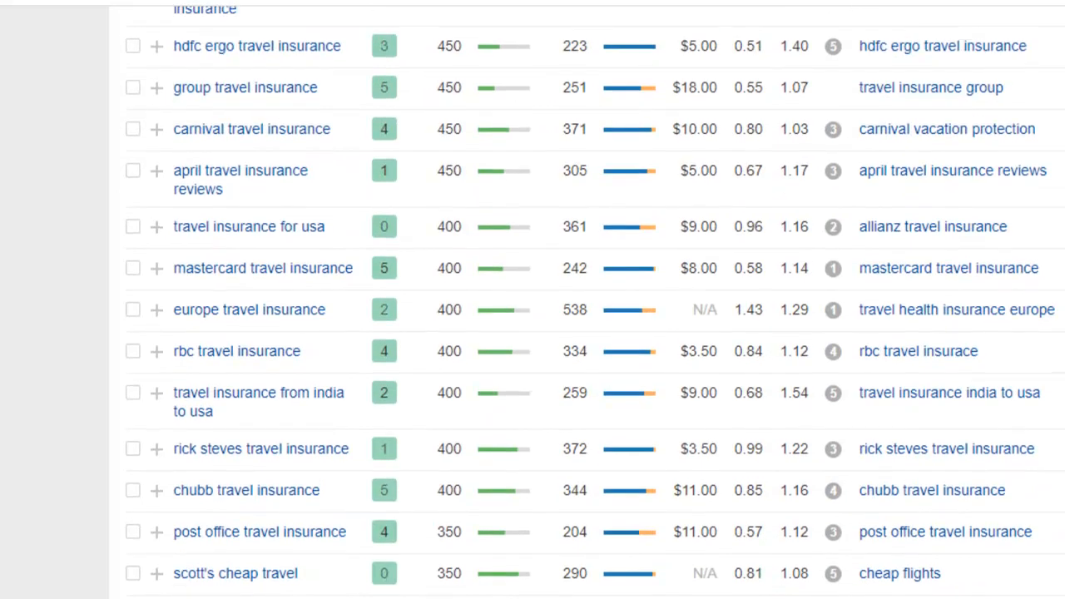
scroll(533, 300, "up", 5)
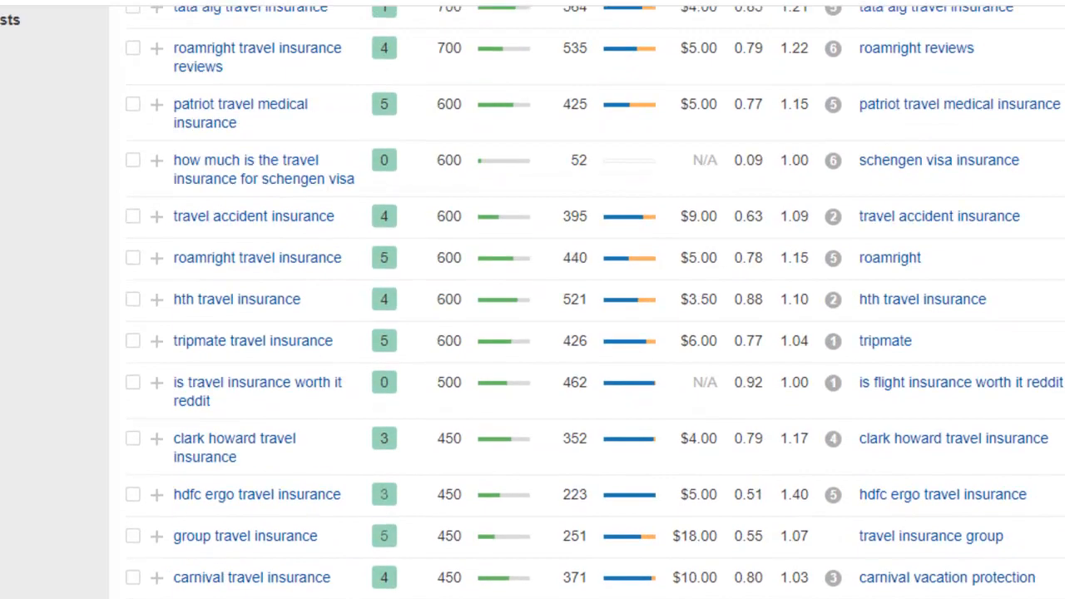
mouse_move(496, 206)
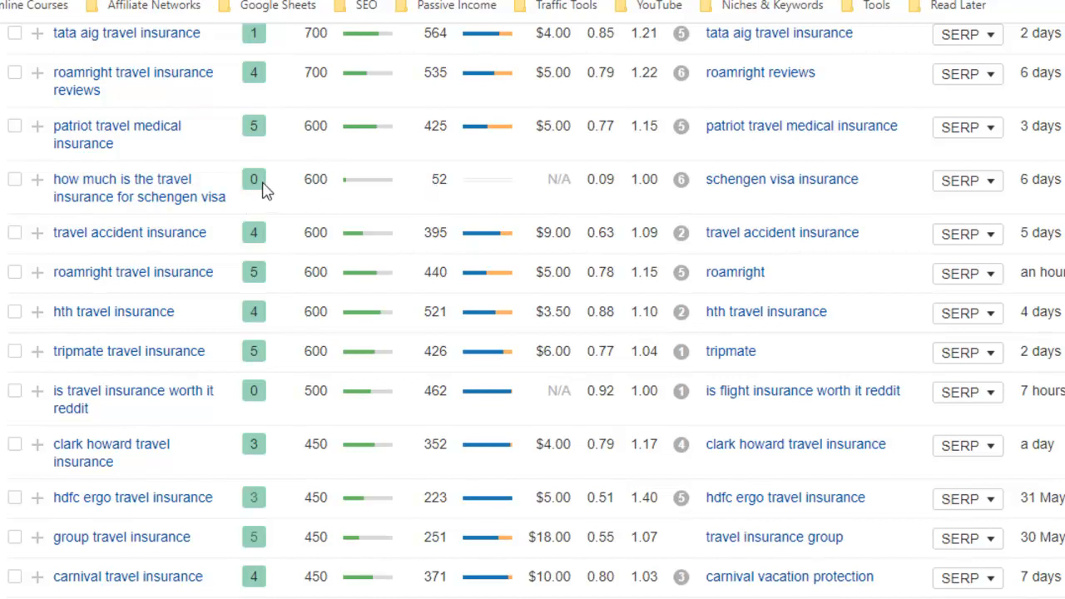
double_click(317, 180)
scroll(1019, 308, "up", 1)
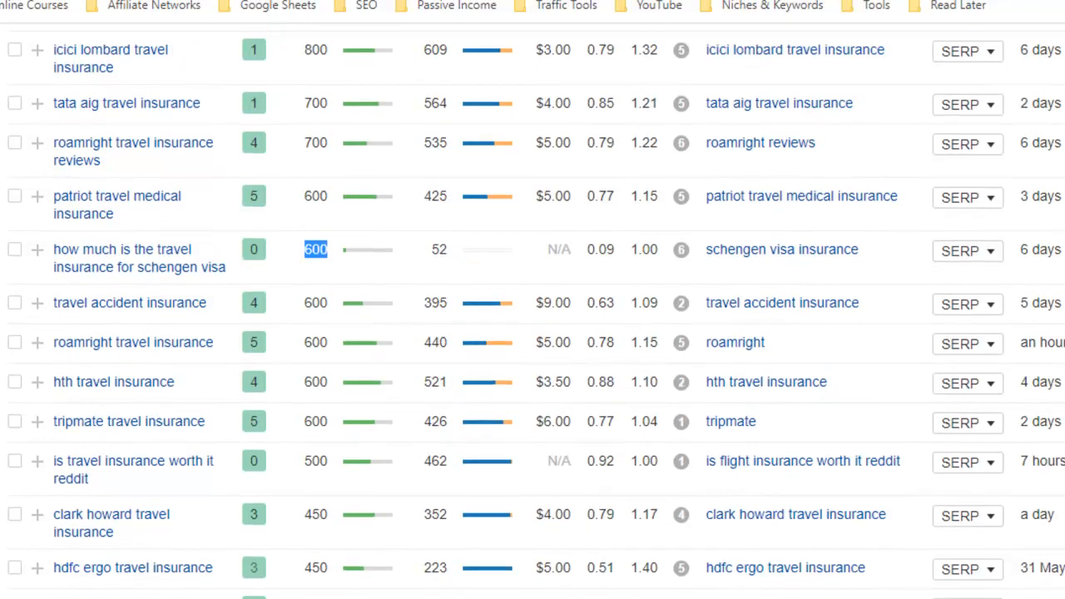
left_click(985, 260)
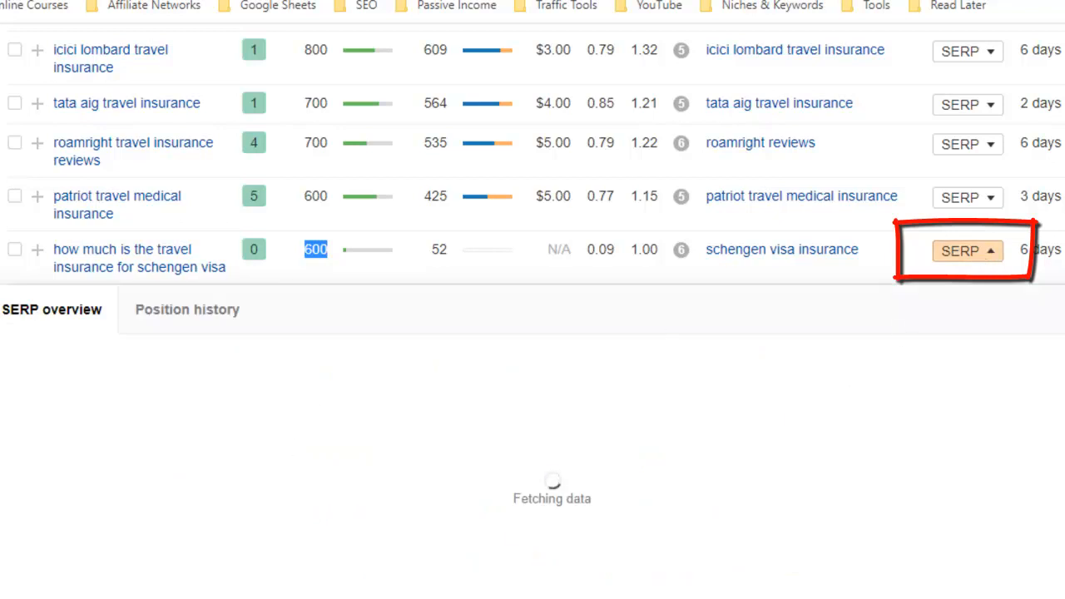
- Look through the pages ranking for the Schengen visa insurance keyword and check the featured snippet site's DR and its linking domains
scroll(844, 374, "down", 3)
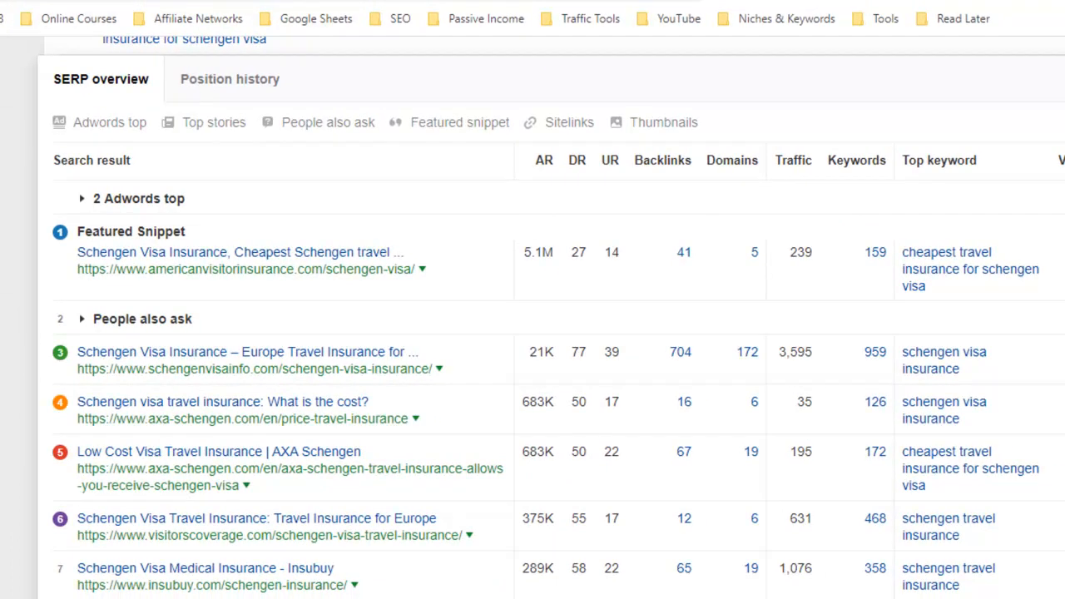
scroll(549, 316, "down", 3)
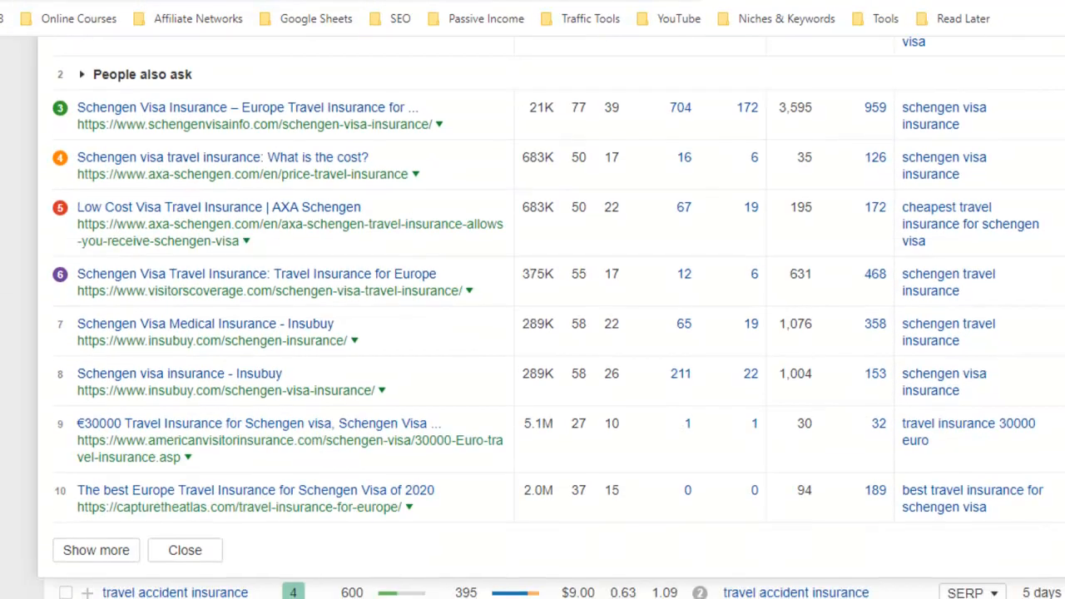
scroll(549, 316, "up", 2)
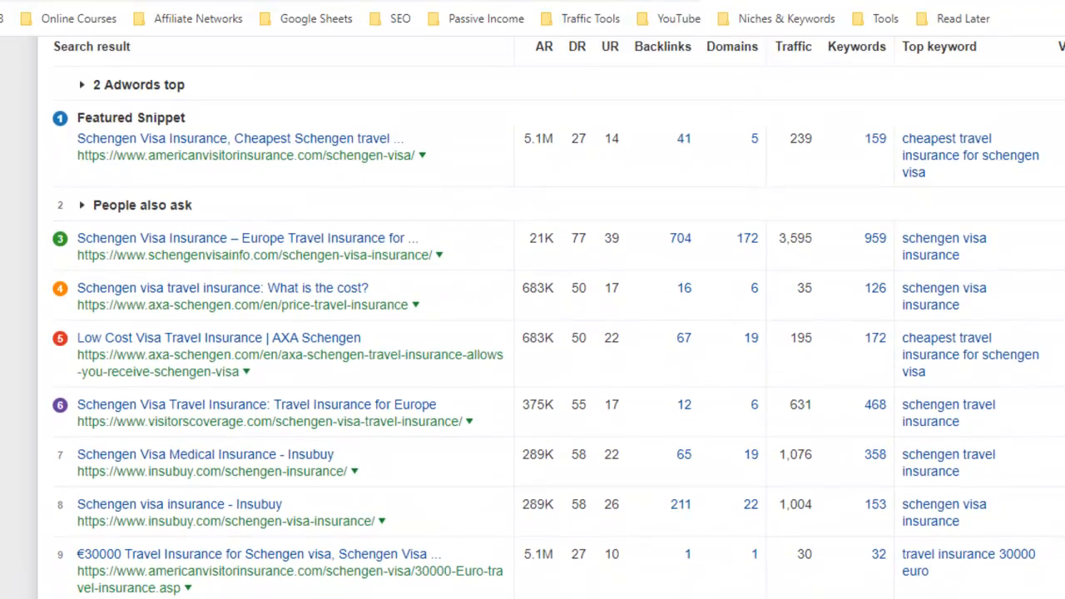
scroll(550, 316, "up", 1)
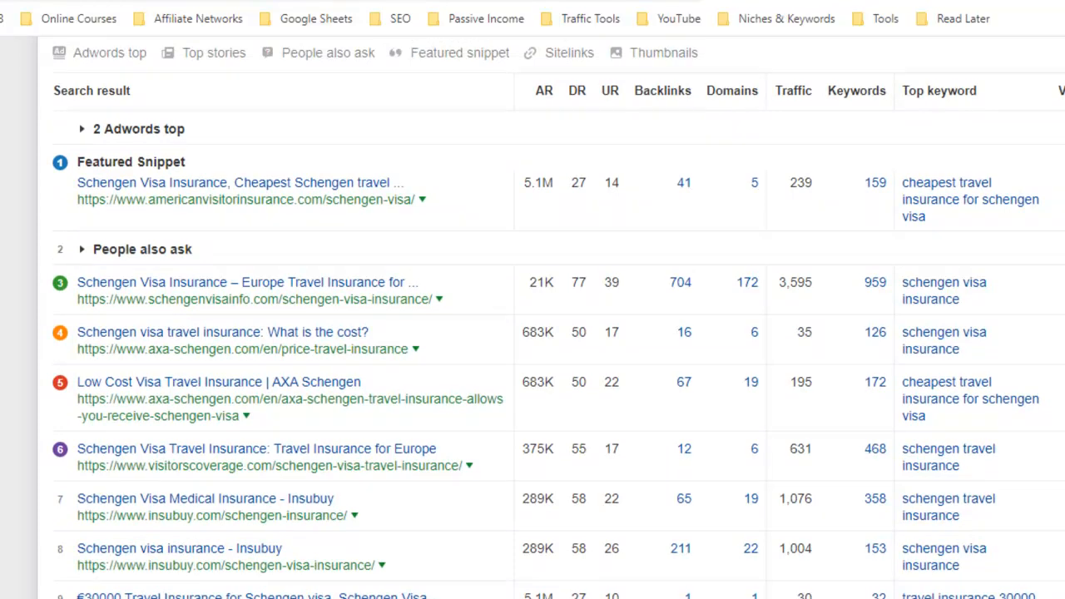
mouse_move(583, 98)
double_click(580, 183)
left_click(765, 139)
mouse_move(578, 100)
- Compare the traffic of the pages ranking for the Schengen visa insurance keyword, from the featured snippet down to the tenth result
mouse_move(795, 99)
double_click(803, 182)
left_click(797, 288)
double_click(797, 288)
scroll(533, 333, "down", 4)
scroll(533, 333, "up", 4)
scroll(558, 321, "down", 1)
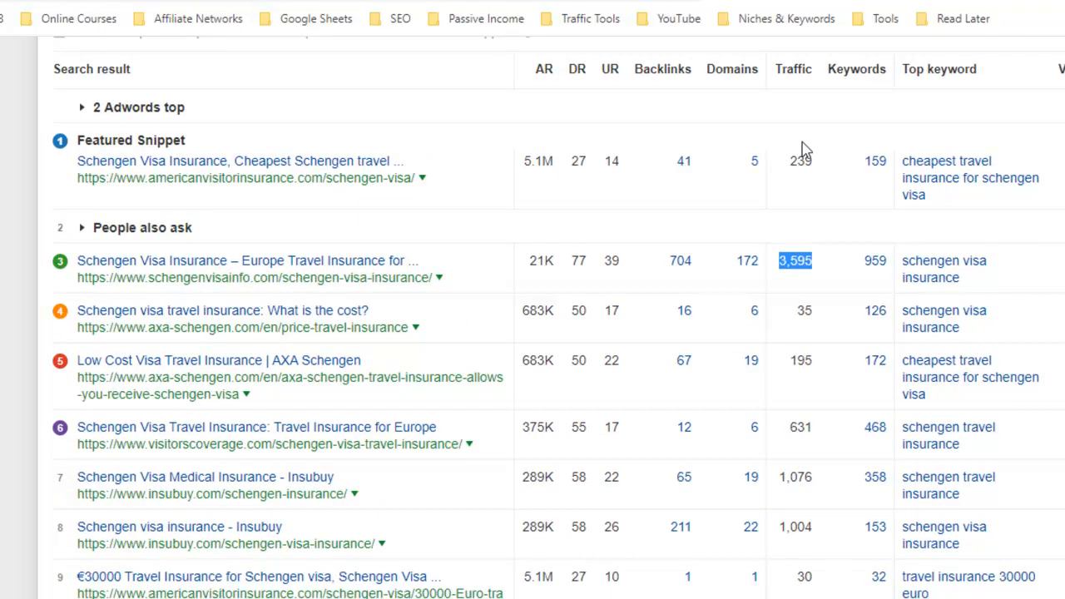
left_click(801, 196)
double_click(802, 263)
left_click(804, 433)
scroll(749, 333, "down", 3)
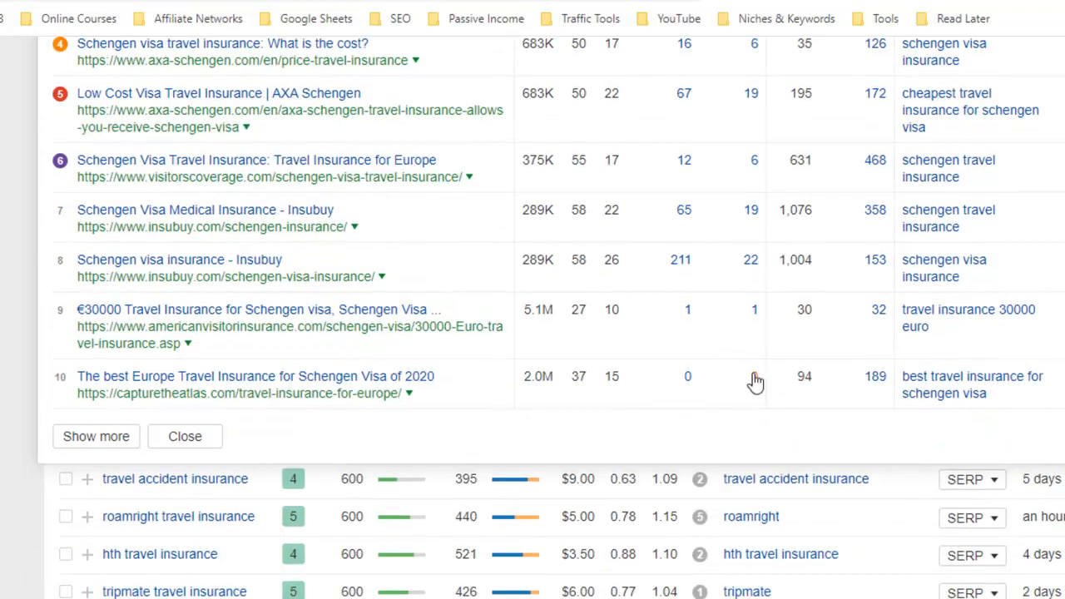
scroll(583, 165, "up", 4)
scroll(583, 164, "down", 1)
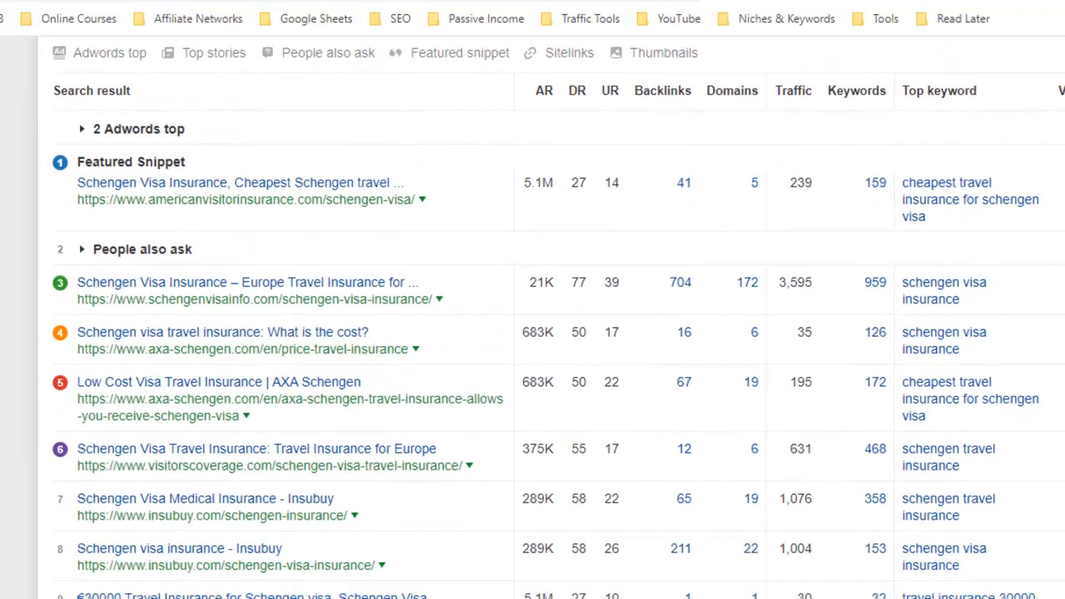
- Compare the DR of the featured snippet site with the DR of the ninth and tenth results
double_click(574, 166)
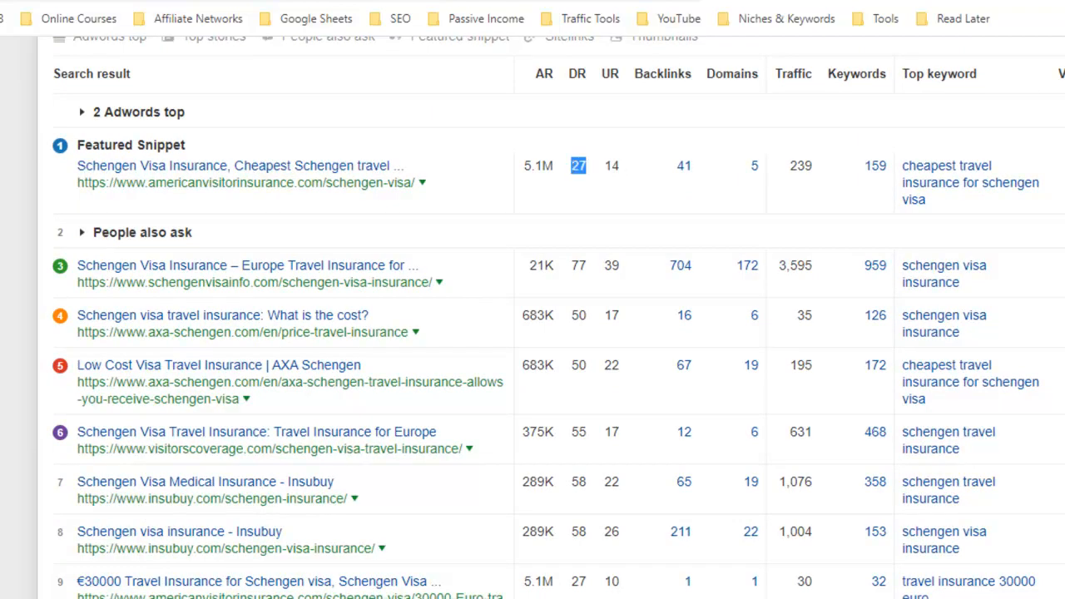
scroll(728, 300, "down", 3)
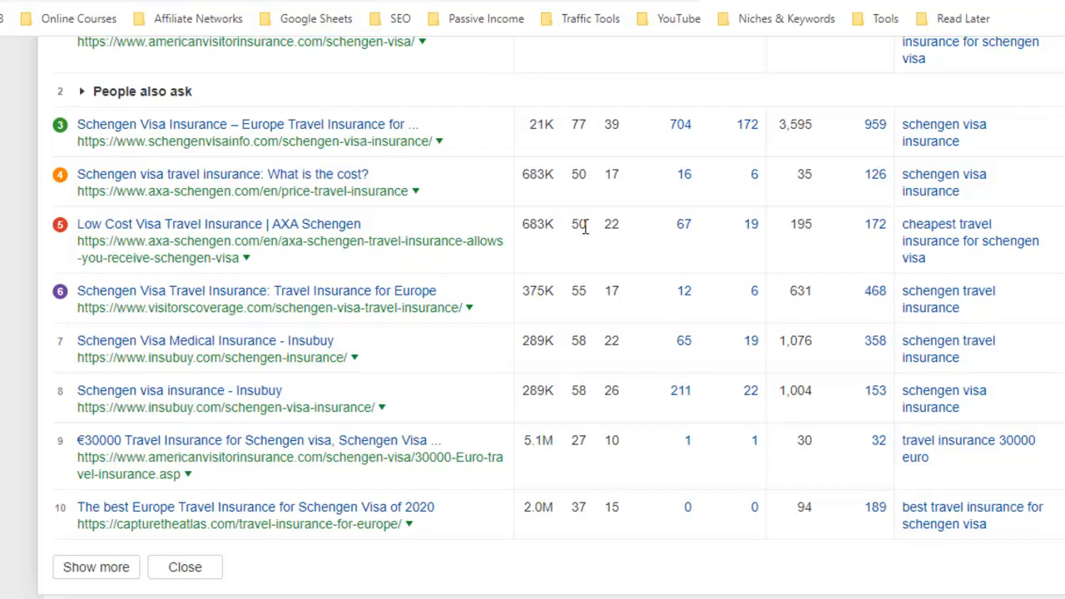
double_click(579, 441)
double_click(579, 507)
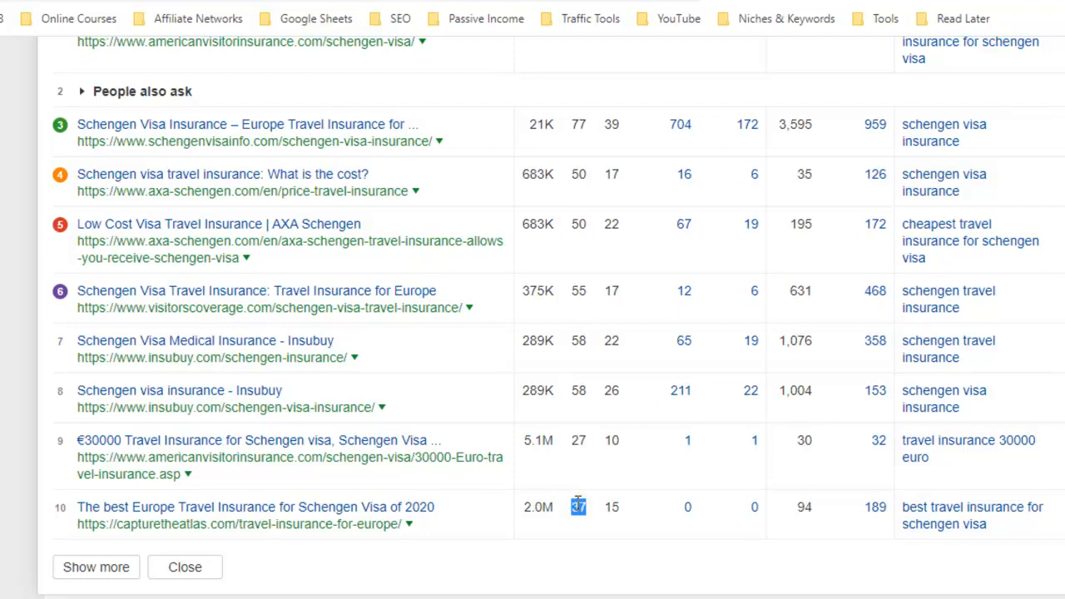
left_click(576, 446)
- Review the whole Schengen visa insurance SERP overview again for low-authority sites among the ranking pages
scroll(576, 445, "up", 5)
scroll(532, 316, "down", 3)
scroll(533, 316, "up", 1)
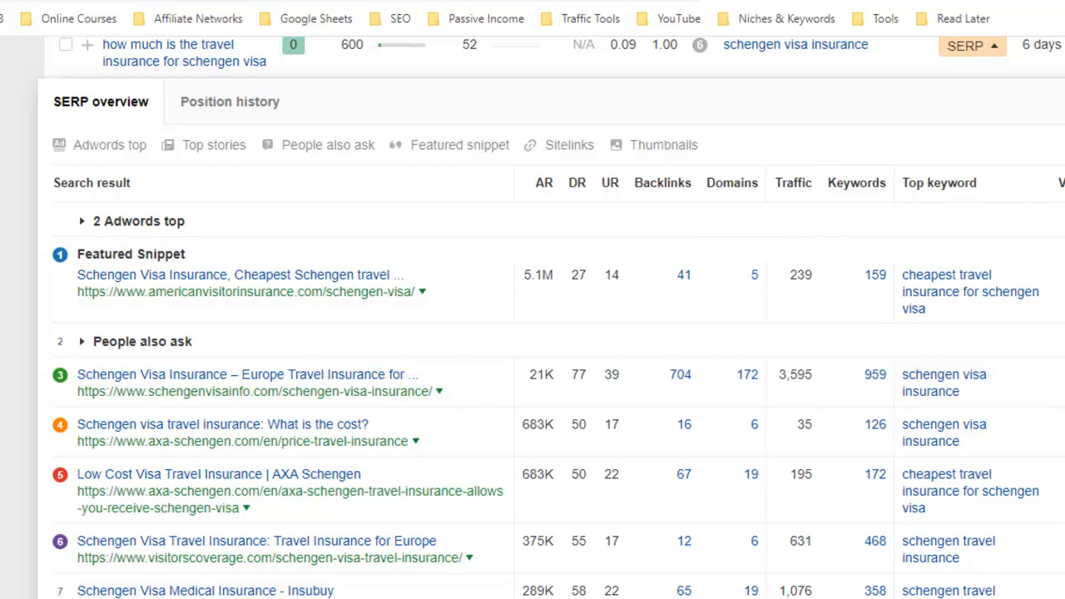
scroll(795, 325, "down", 5)
scroll(549, 316, "up", 3)
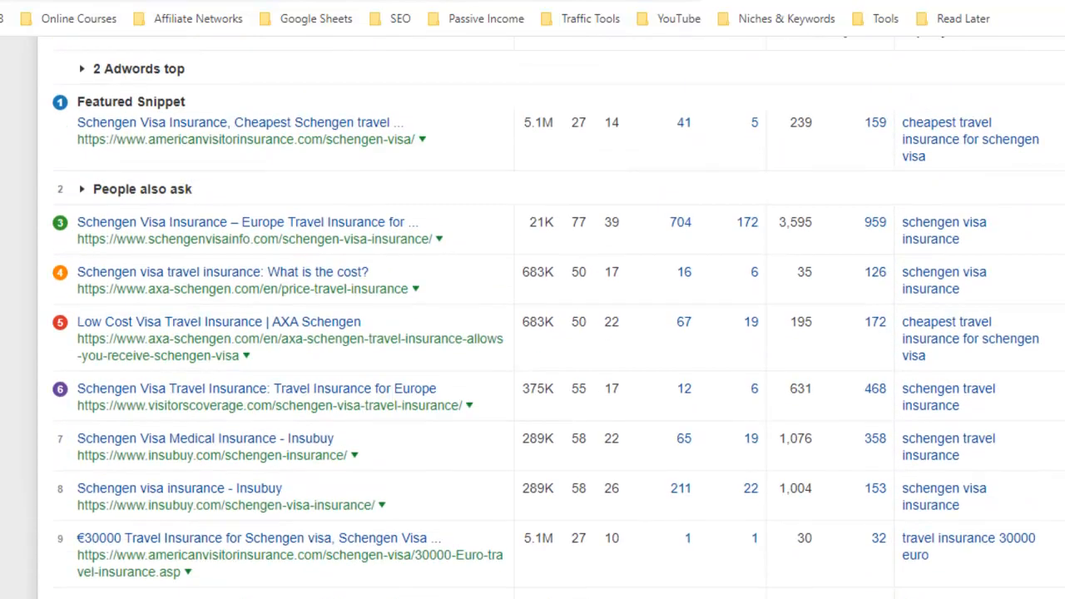
scroll(731, 233, "up", 3)
scroll(730, 233, "down", 2)
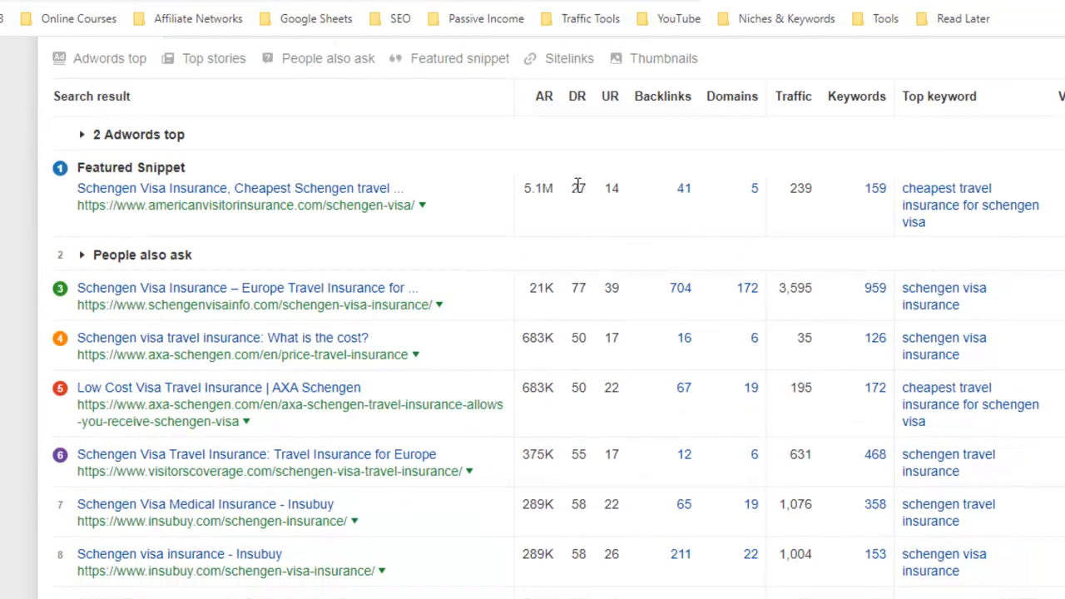
scroll(550, 333, "up", 3)
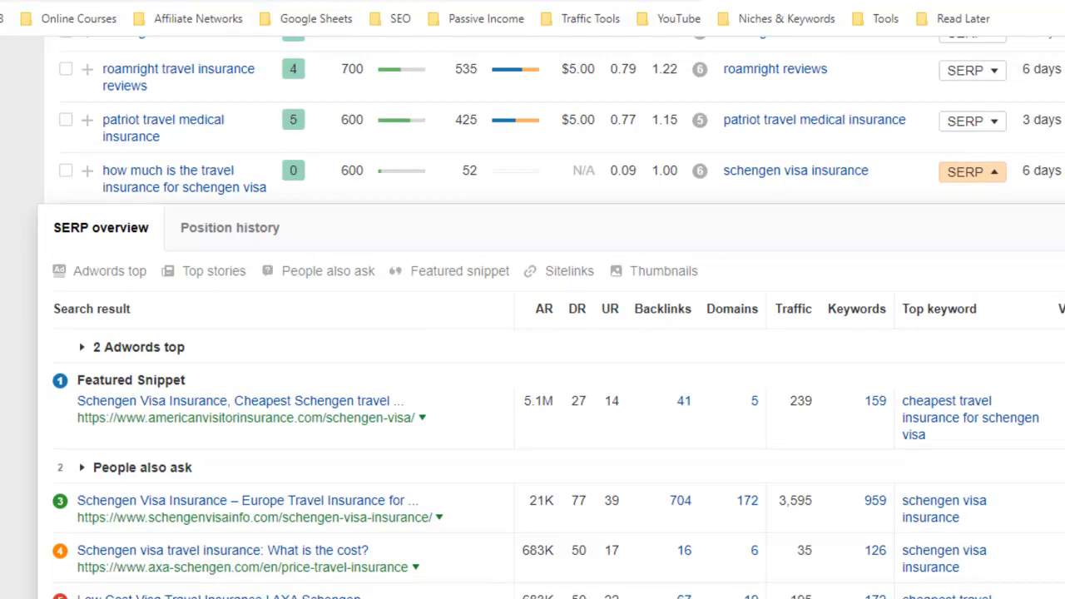
- Close the Schengen visa keyword's SERP overview and go to the next page of the low-difficulty keyword list
left_click(972, 172)
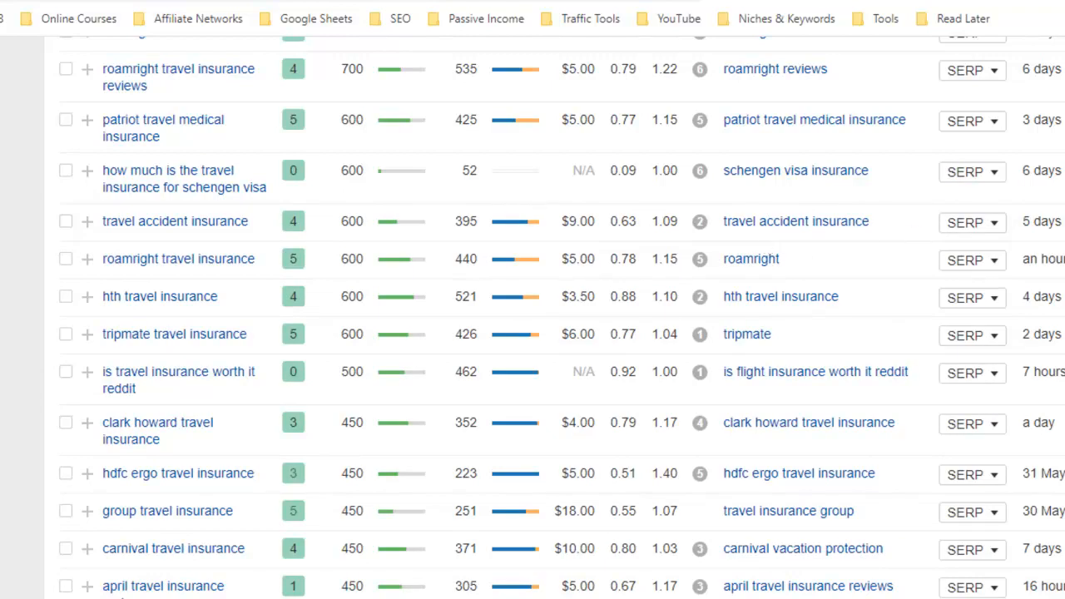
scroll(287, 596, "down", 10)
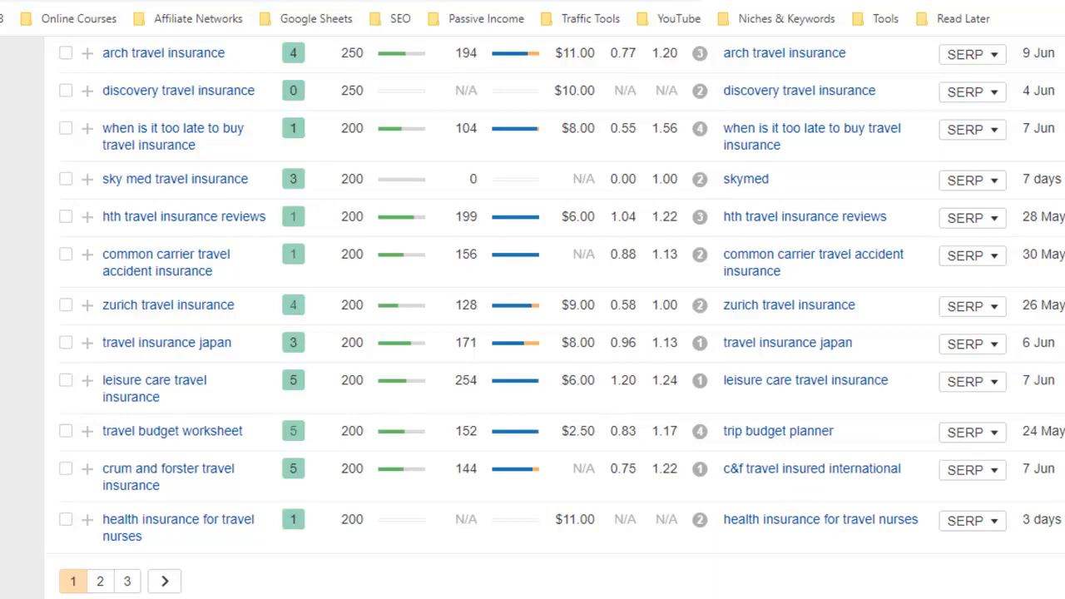
left_click(169, 585)
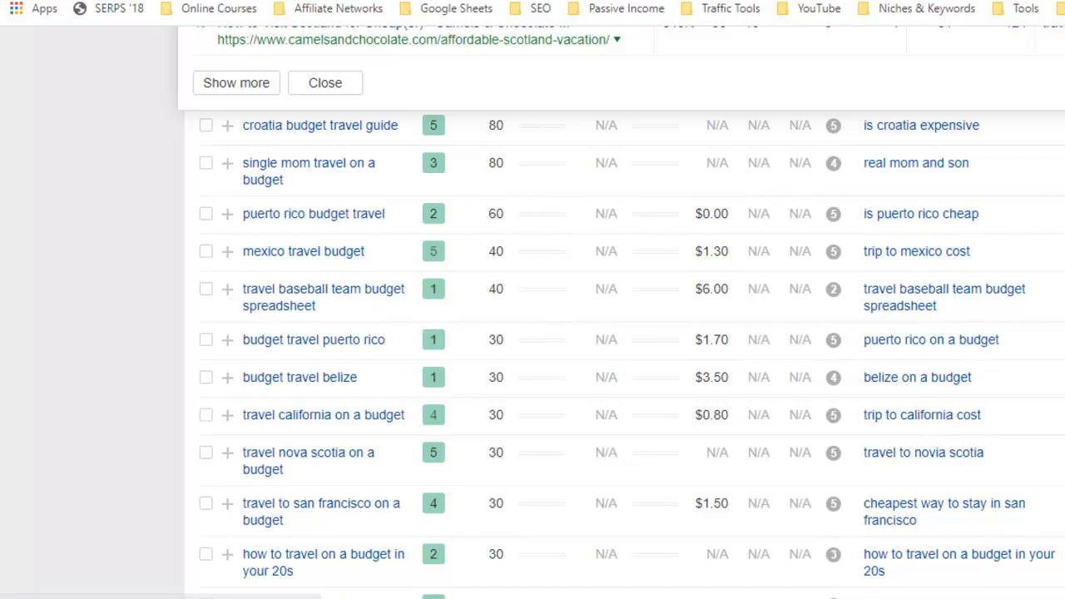
- In the budget travel keyword list, show the SERP overviews for "single mom travel on a budget" and "croatia budget travel guide"
left_click(1061, 163)
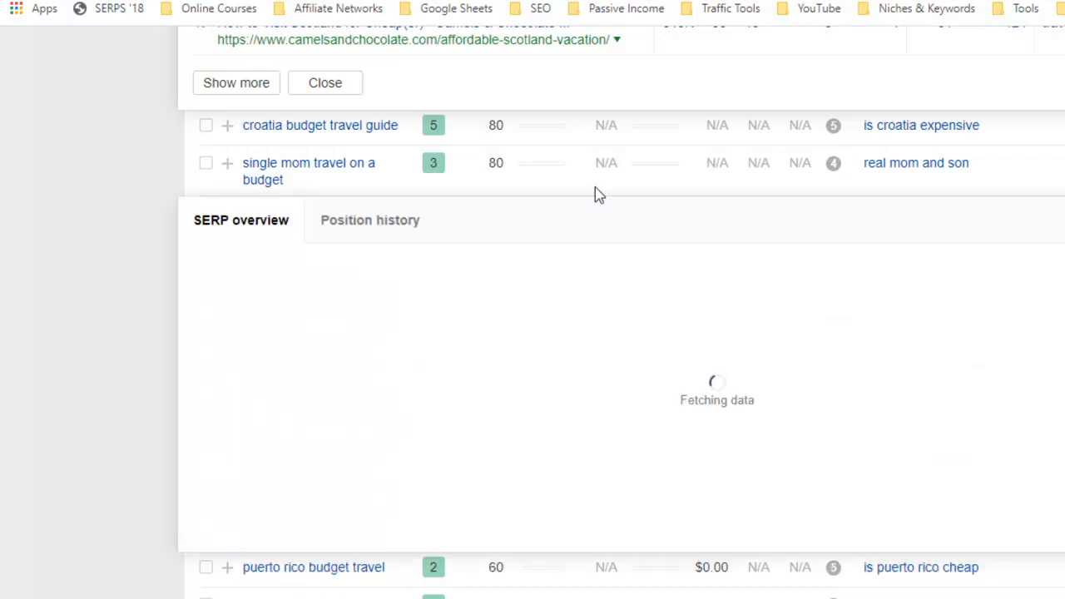
left_click(1062, 125)
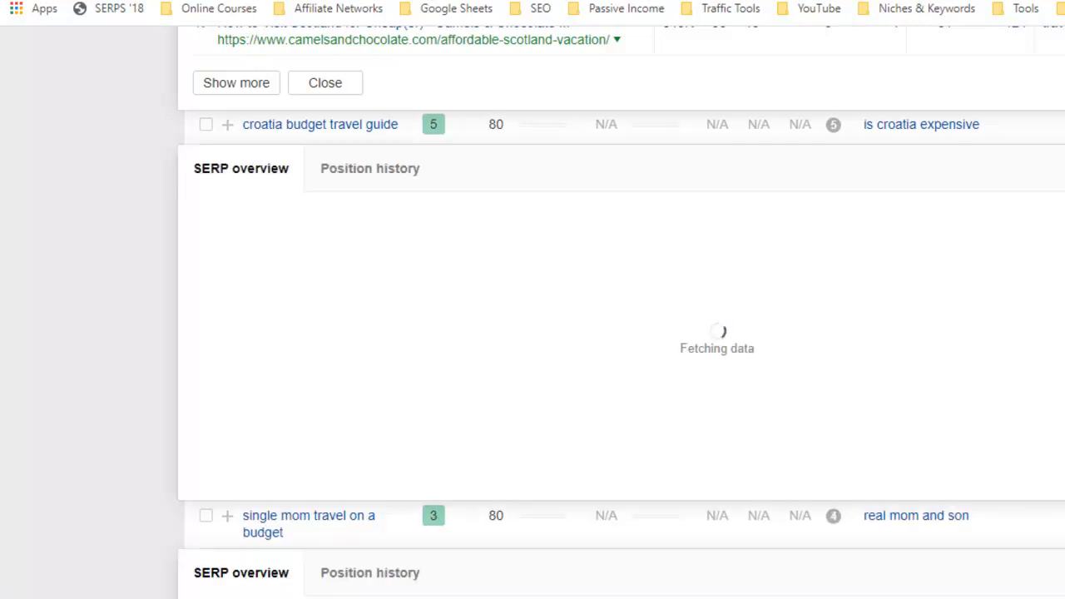
scroll(620, 333, "down", 7)
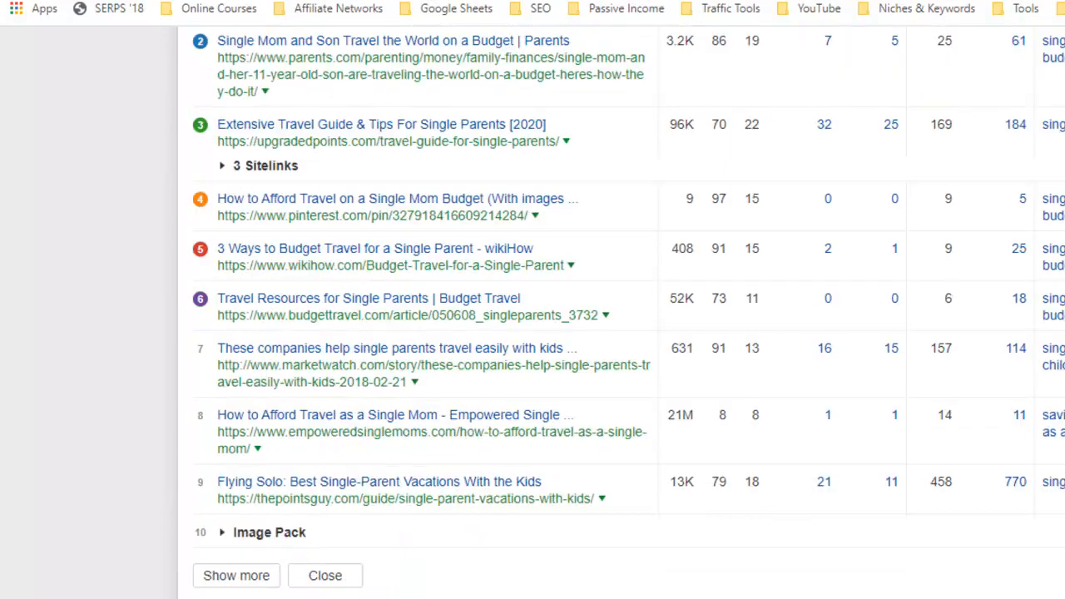
- Examine the SERP overviews for the Scotland, Croatia and single mom budget travel keywords, comparing the ranking pages' DR, backlinks and traffic
scroll(620, 333, "up", 20)
scroll(620, 333, "down", 8)
scroll(620, 333, "up", 16)
scroll(620, 333, "down", 15)
scroll(620, 333, "up", 3)
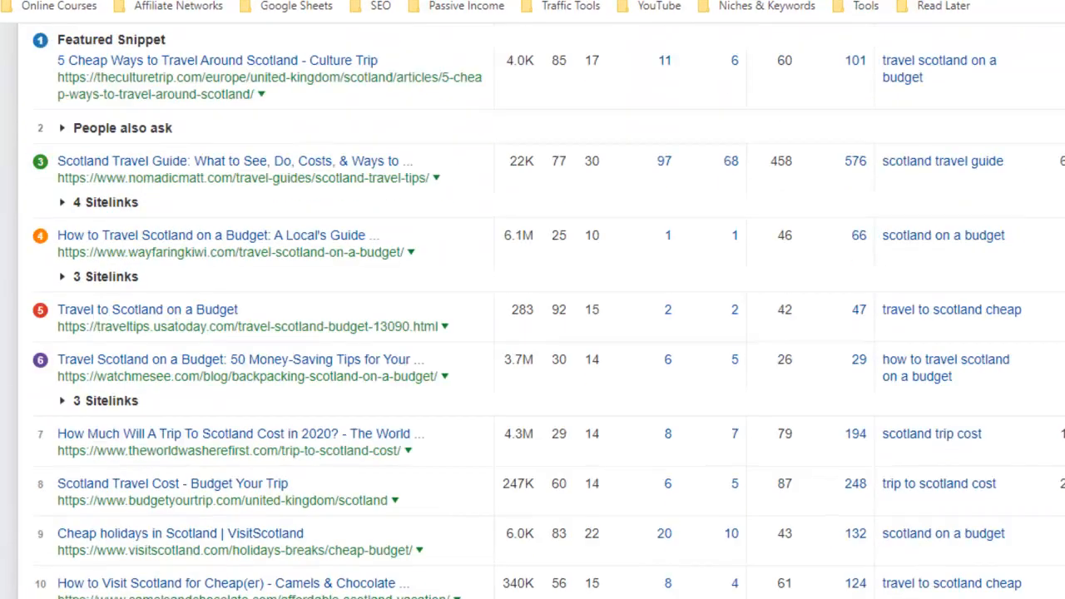
scroll(620, 332, "up", 15)
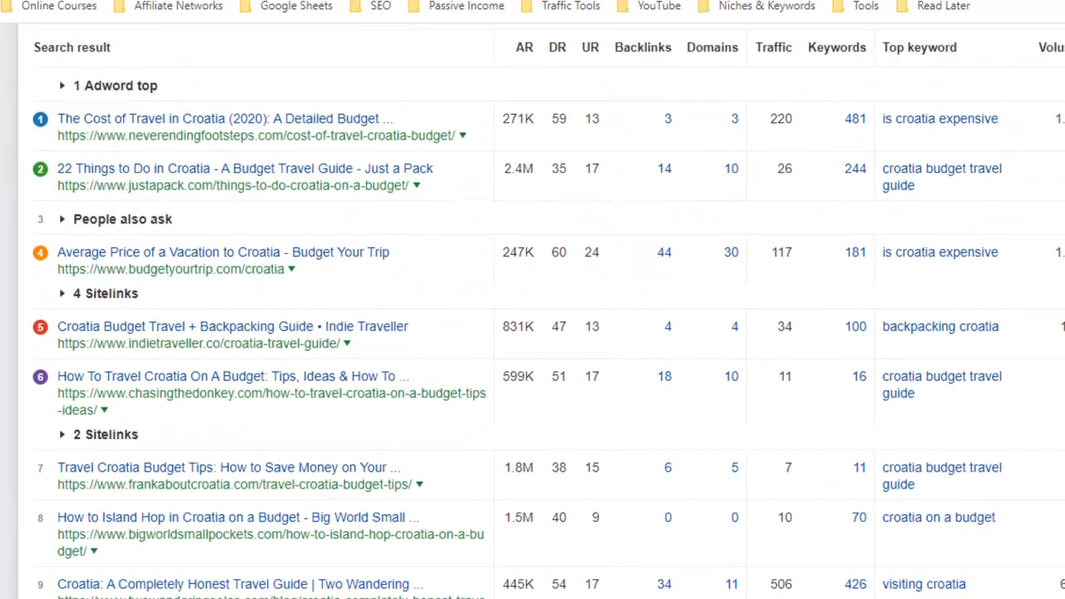
scroll(620, 333, "down", 5)
scroll(620, 333, "down", 6)
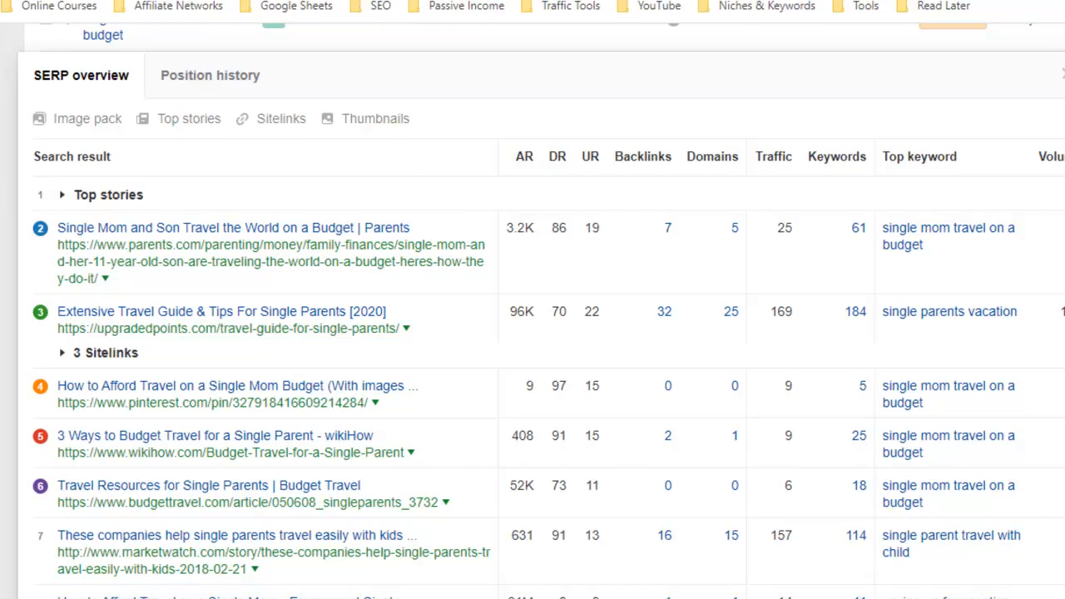
- Look through the remaining low-difficulty budget travel keywords for further destination and topic ideas
scroll(620, 333, "down", 7)
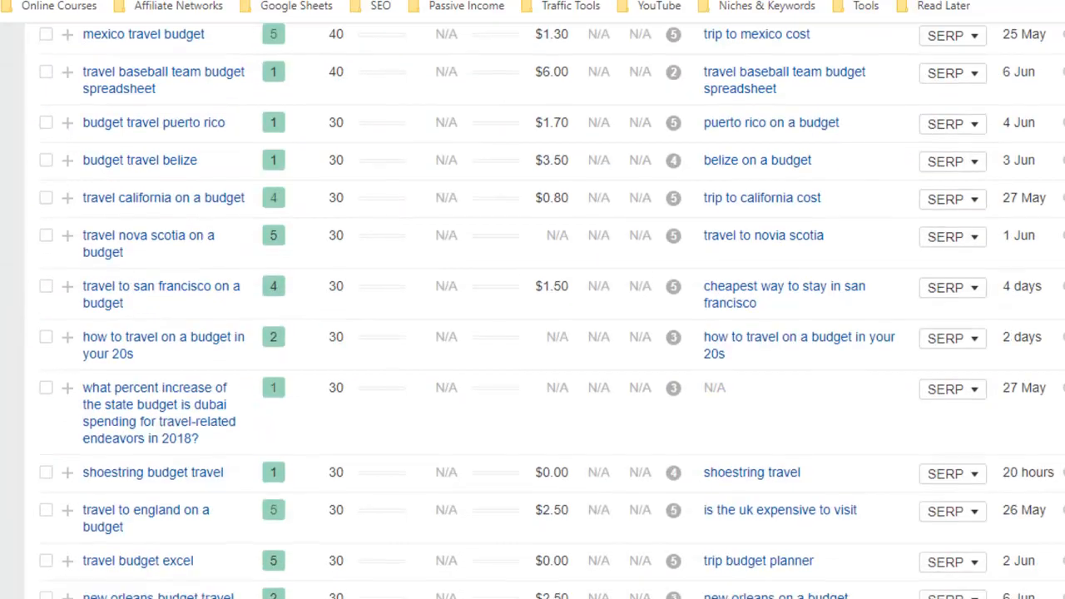
scroll(620, 333, "up", 3)
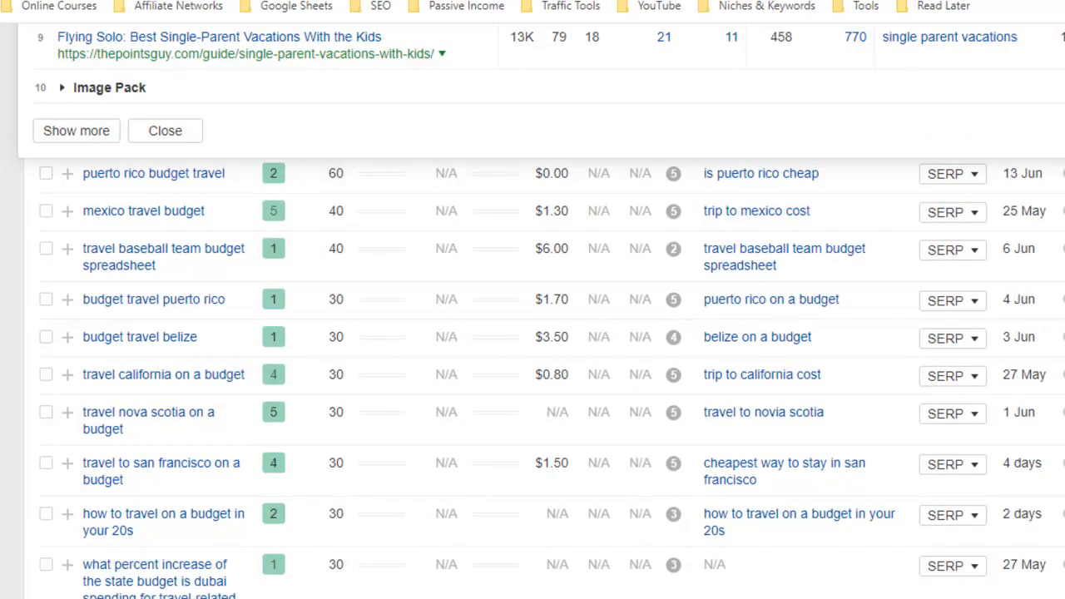
scroll(540, 308, "down", 3)
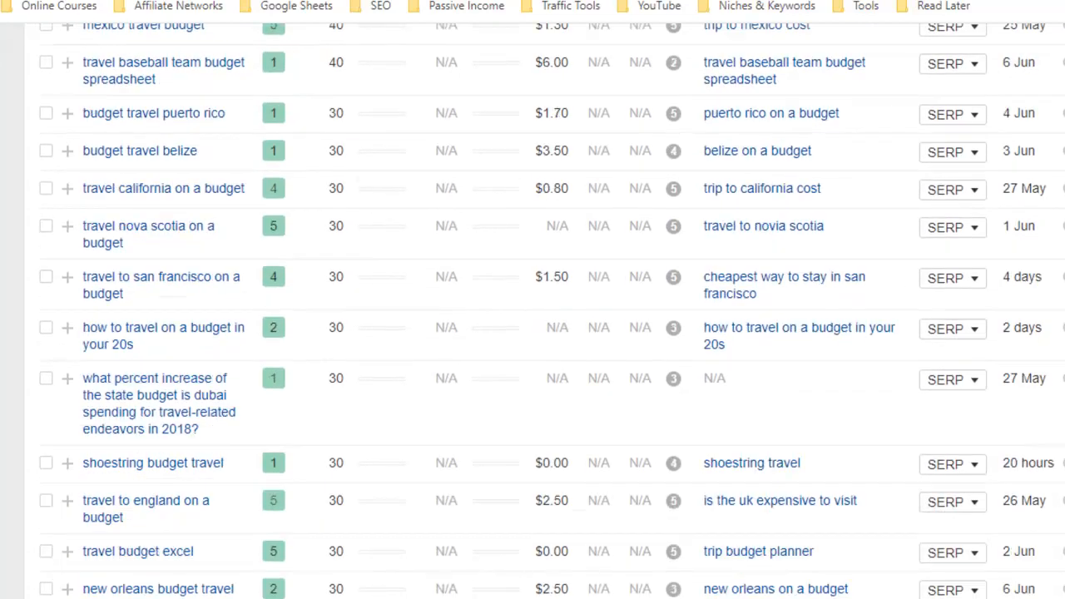
scroll(540, 308, "down", 7)
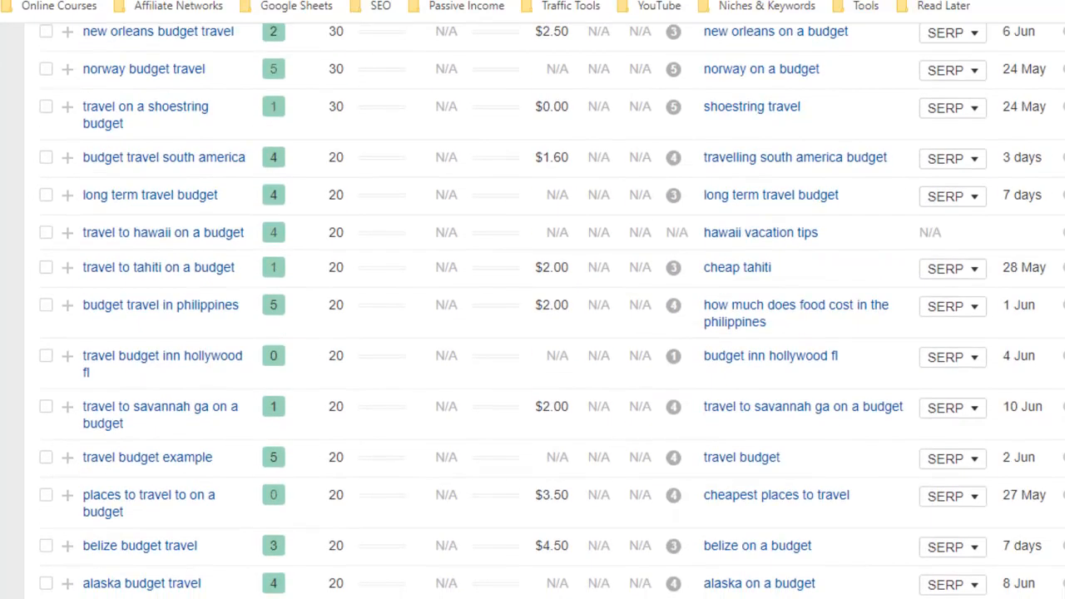
- Shorten the searched keyword to "travel" and list the keyword ideas having the same terms
scroll(533, 308, "up", 15)
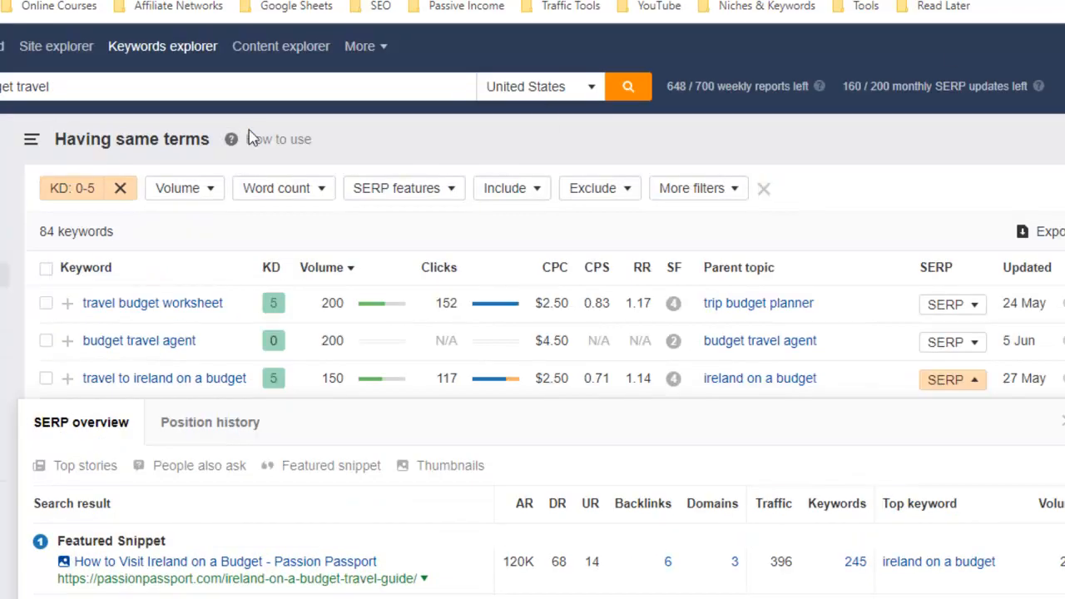
double_click(118, 91)
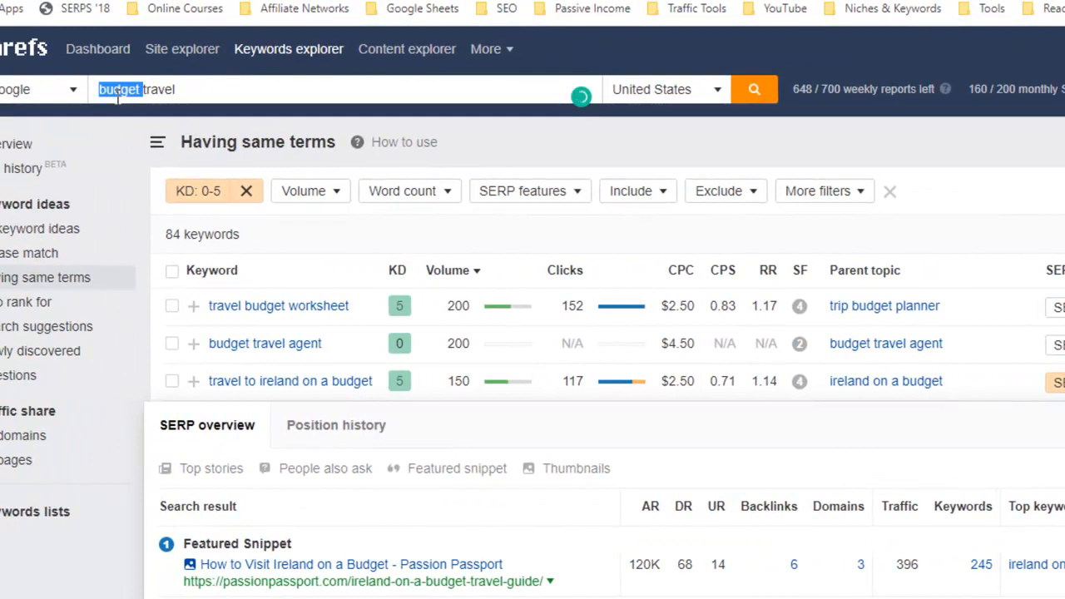
key("BackSpace")
key("Return")
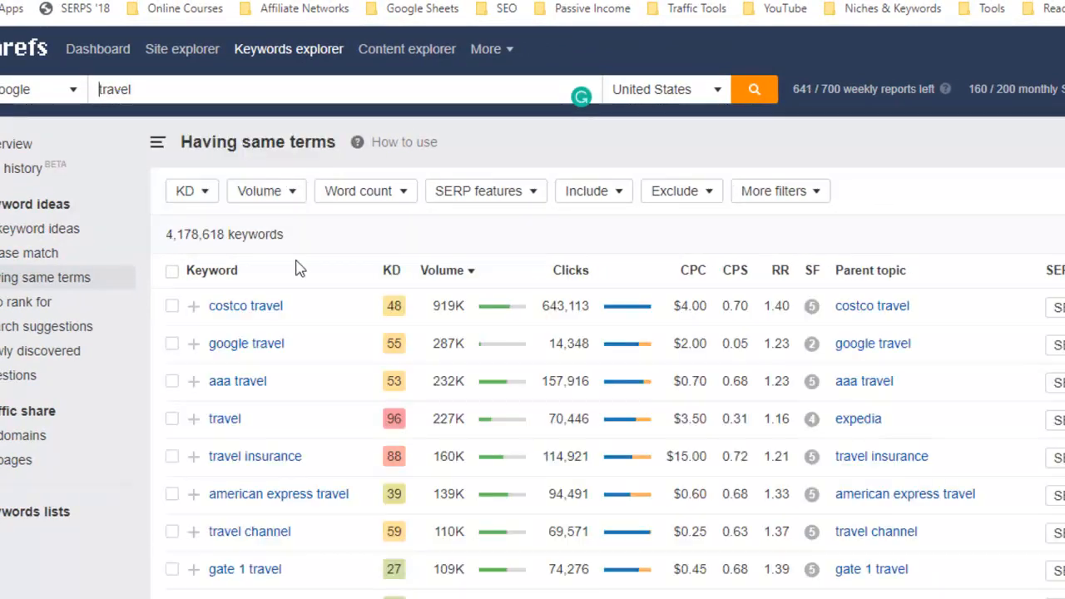
- Filter the travel keyword ideas to a keyword difficulty from 0 to 5
left_click(208, 194)
type("0")
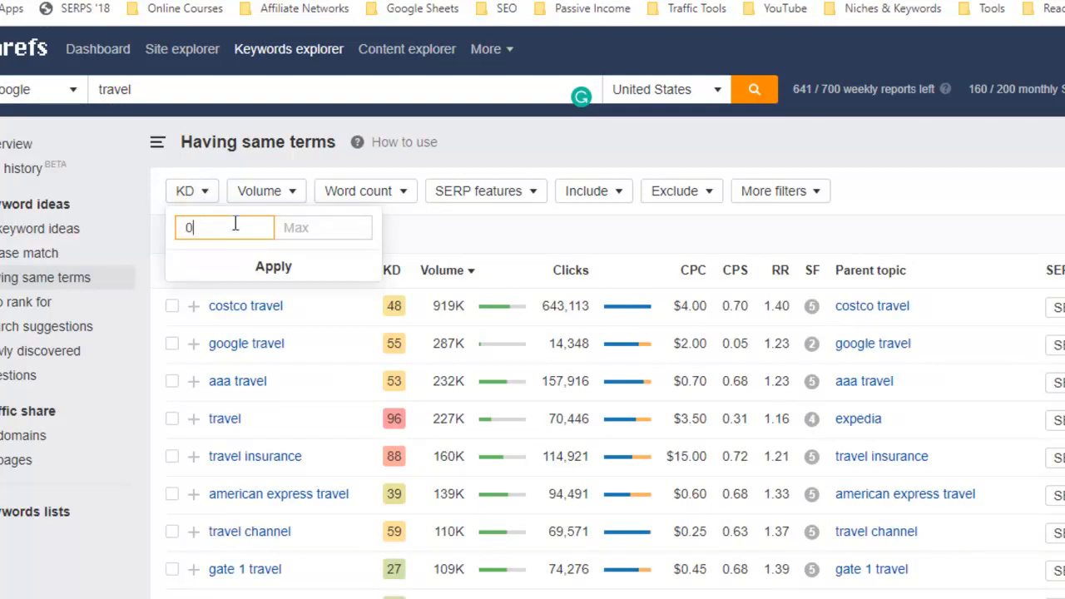
left_click(331, 229)
type("5")
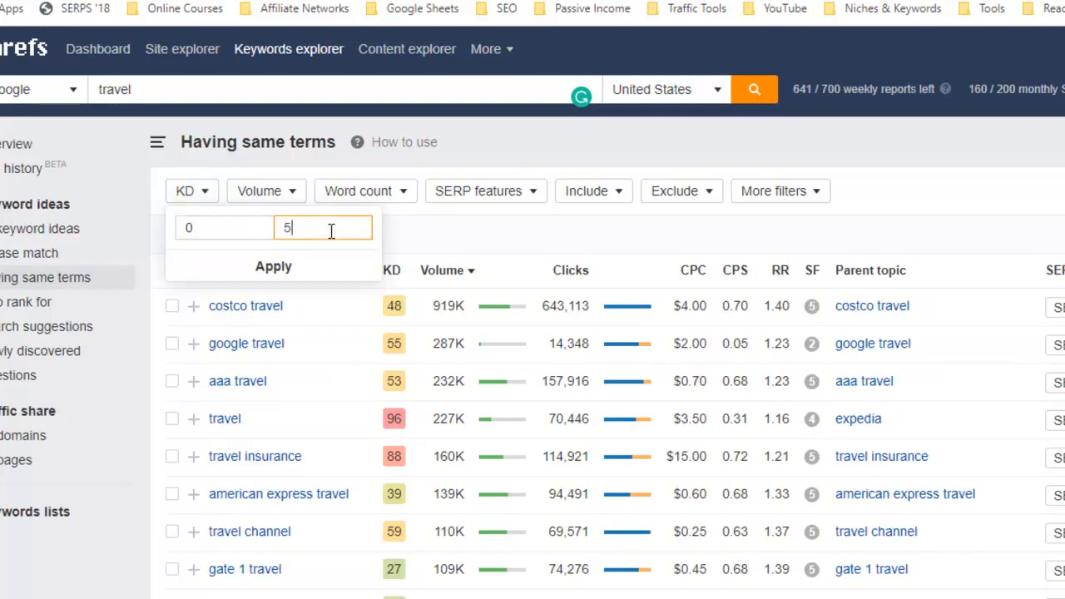
key("Return")
- Limit the keyword ideas to a minimum search volume of 100 and a minimum word count of 3
left_click(323, 190)
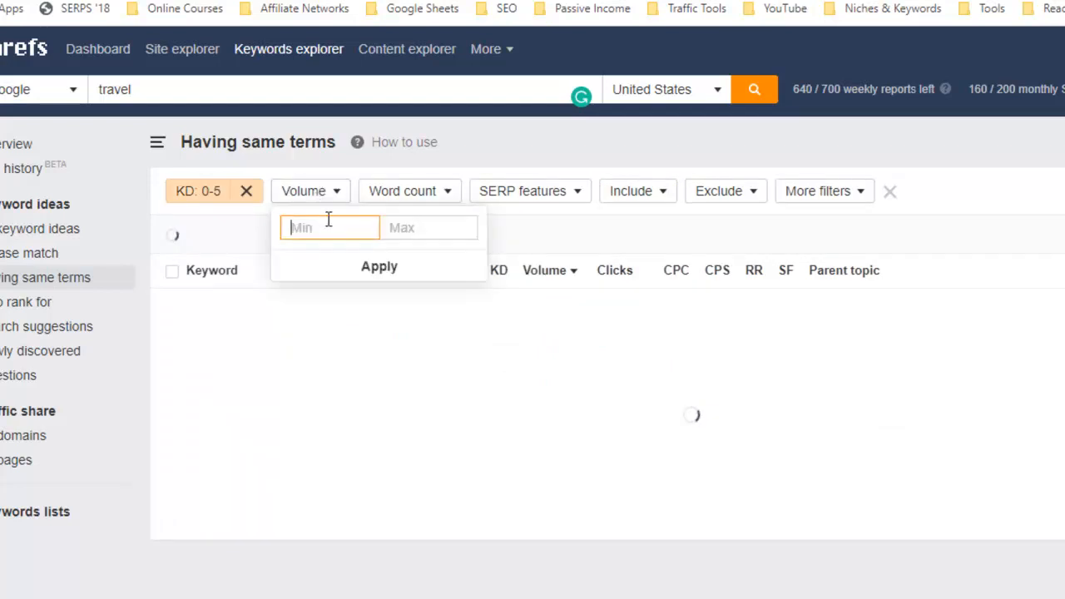
type("100")
key("Return")
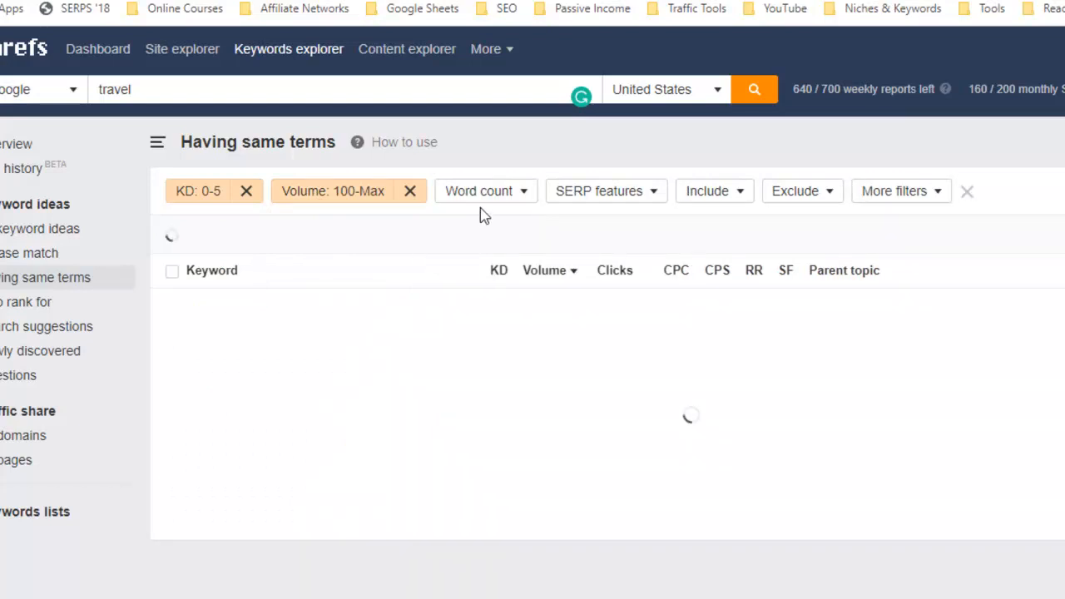
left_click(506, 196)
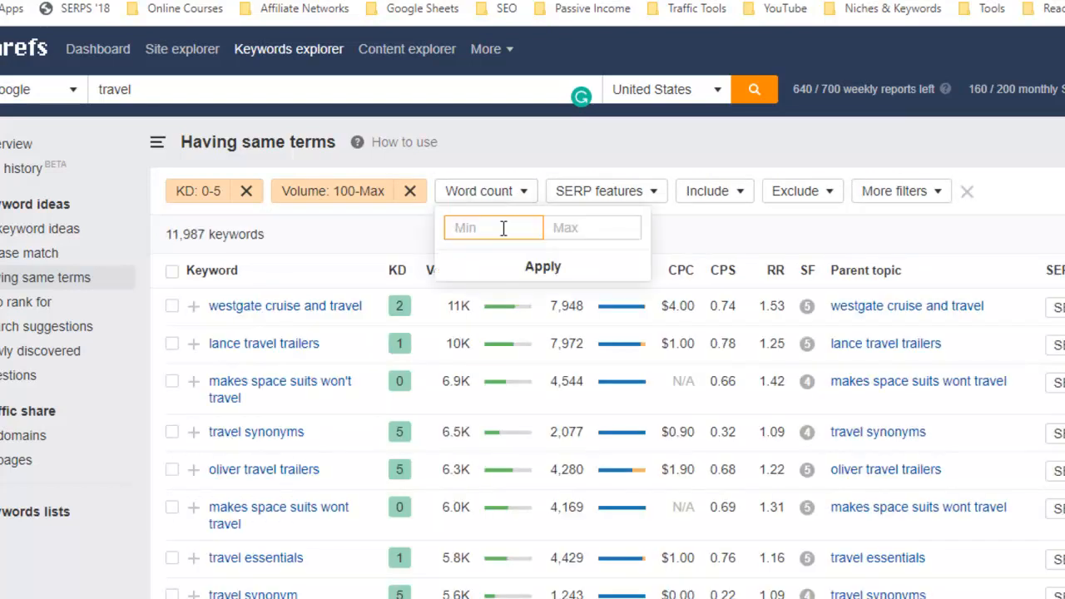
type("3")
key("Return")
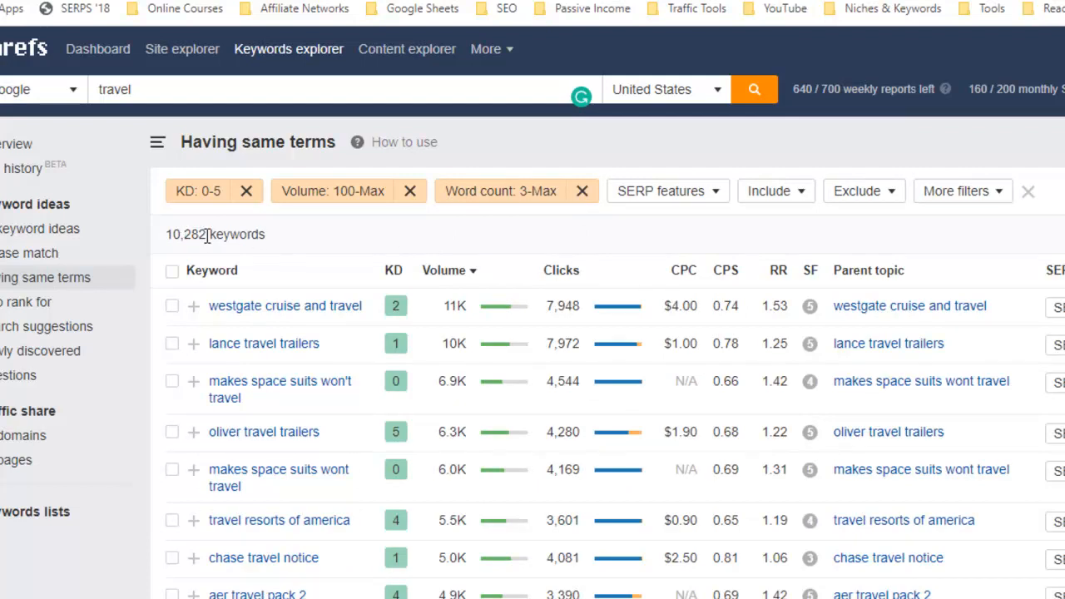
- Look through the filtered travel keywords and narrow them to those including the word "best"
scroll(890, 238, "down", 3)
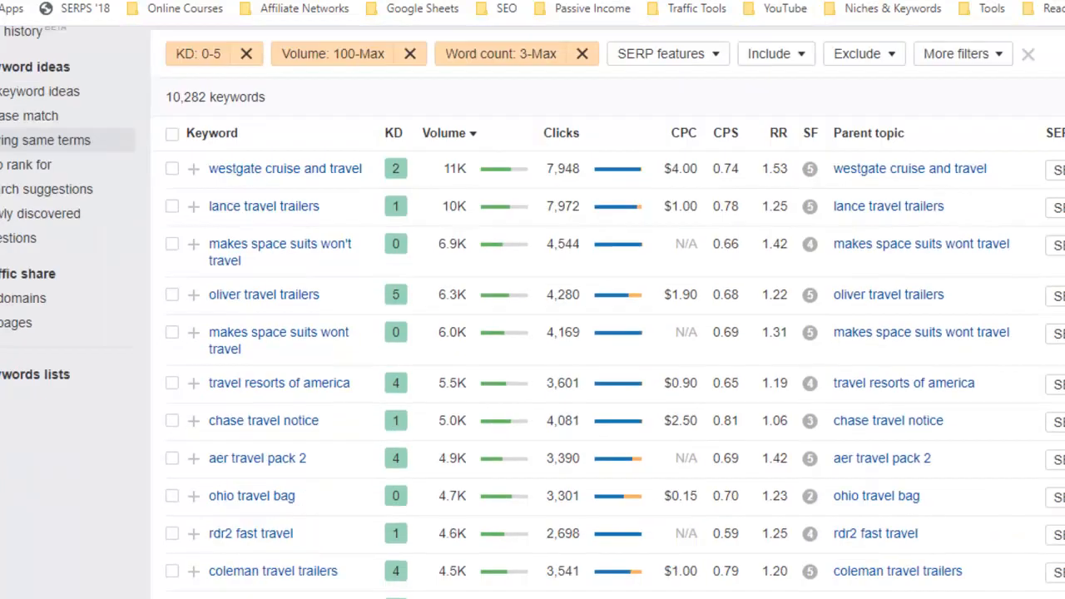
scroll(533, 312, "down", 8)
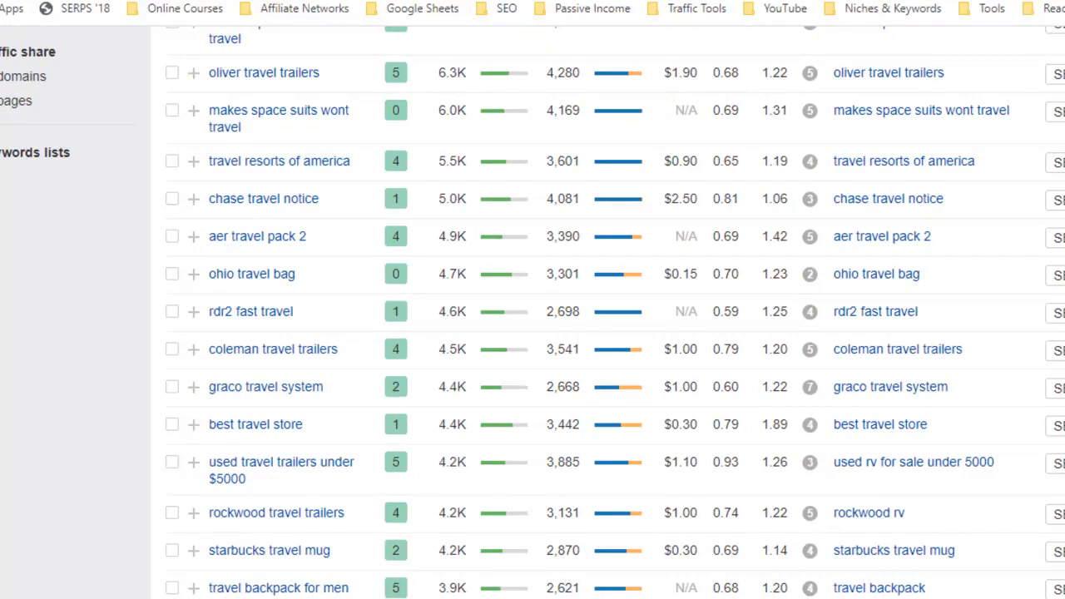
scroll(532, 312, "down", 5)
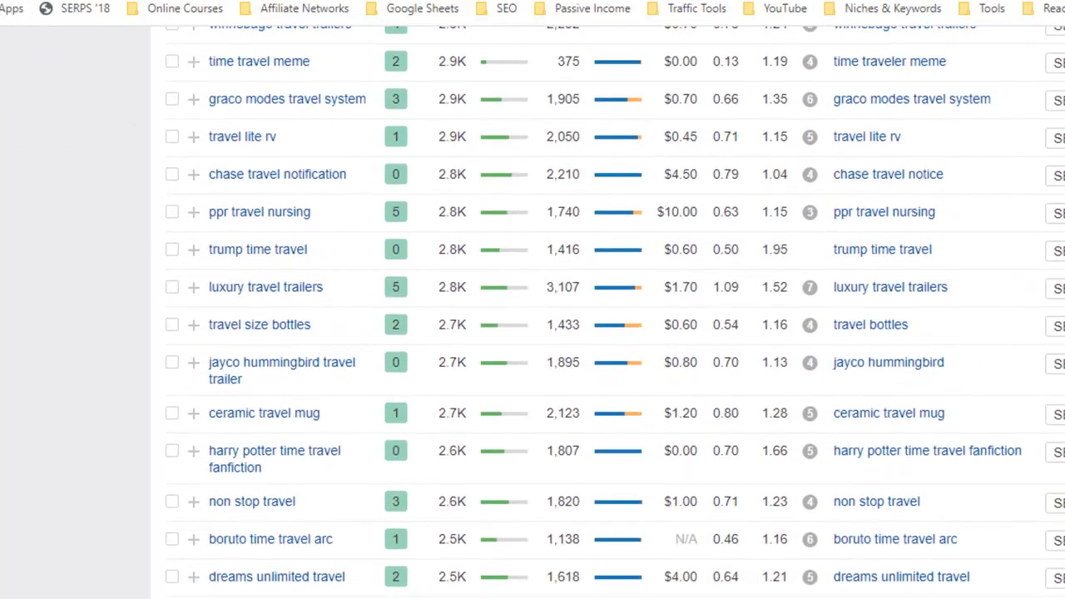
scroll(533, 312, "down", 3)
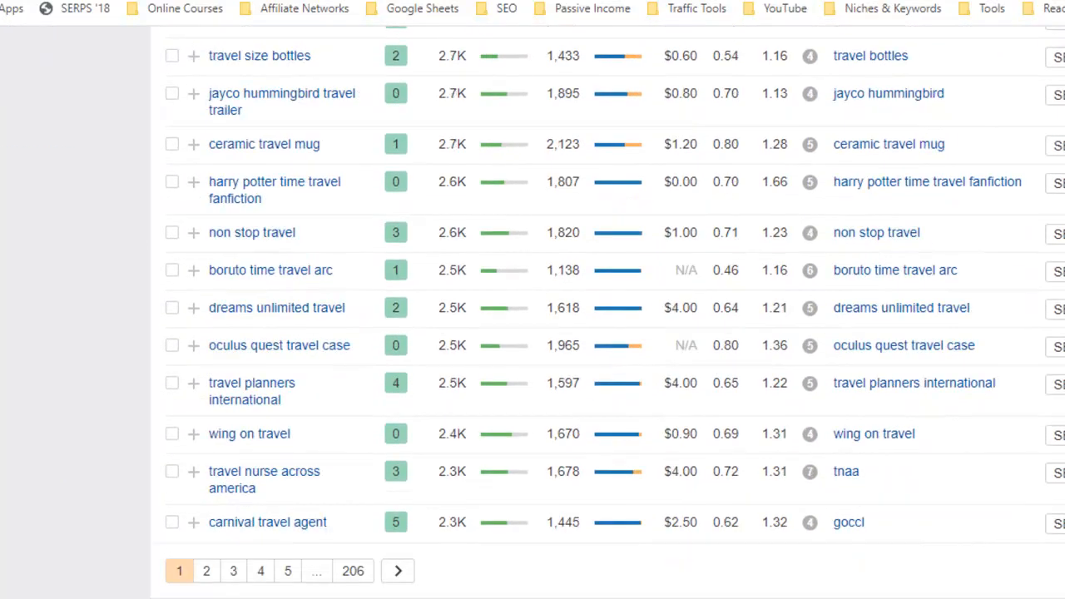
scroll(533, 312, "up", 15)
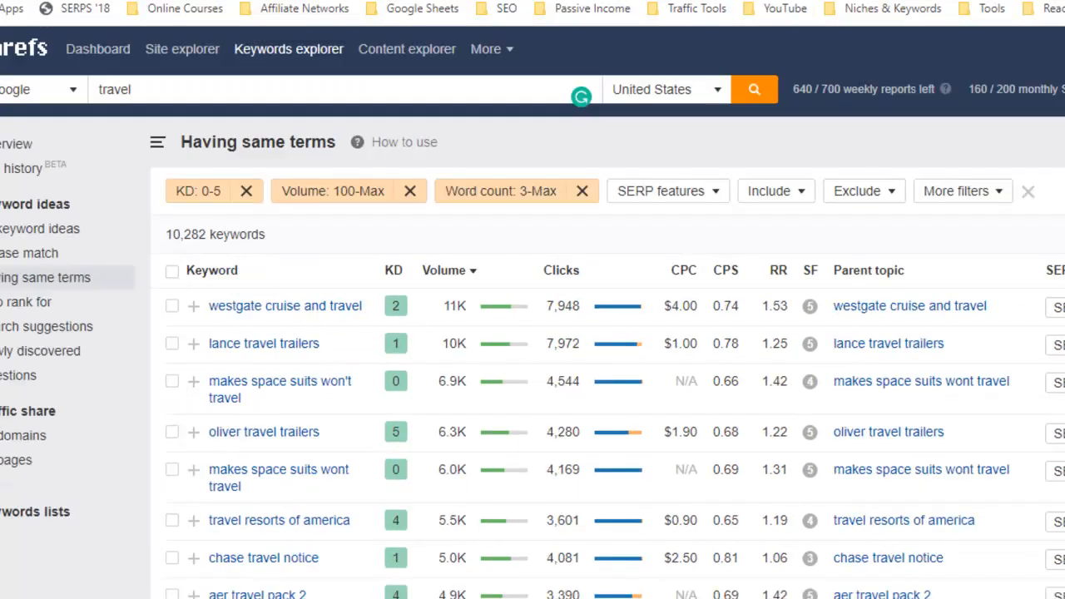
left_click(789, 191)
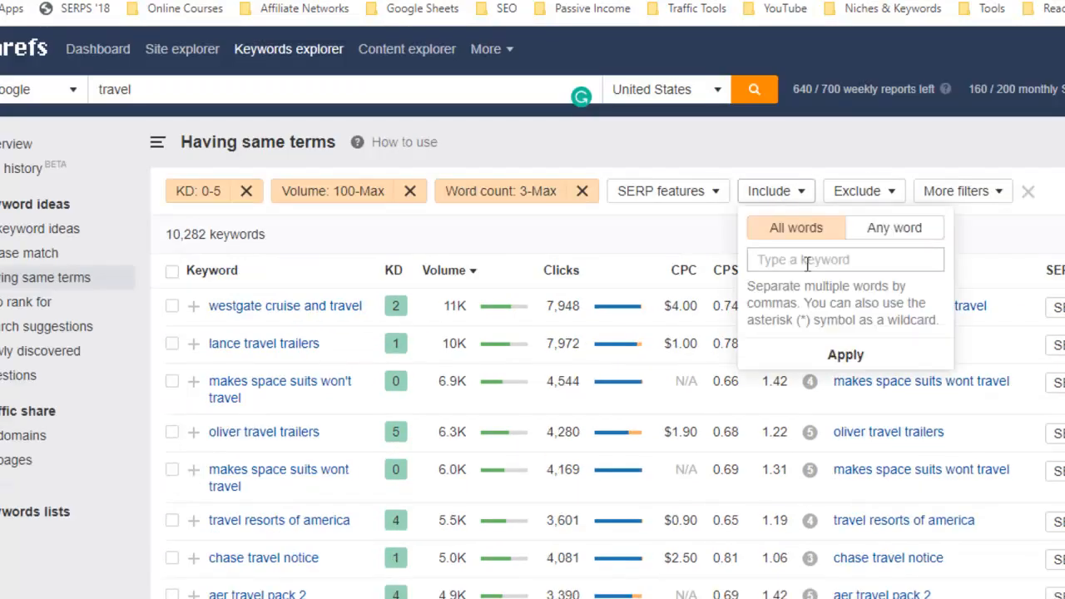
type("best")
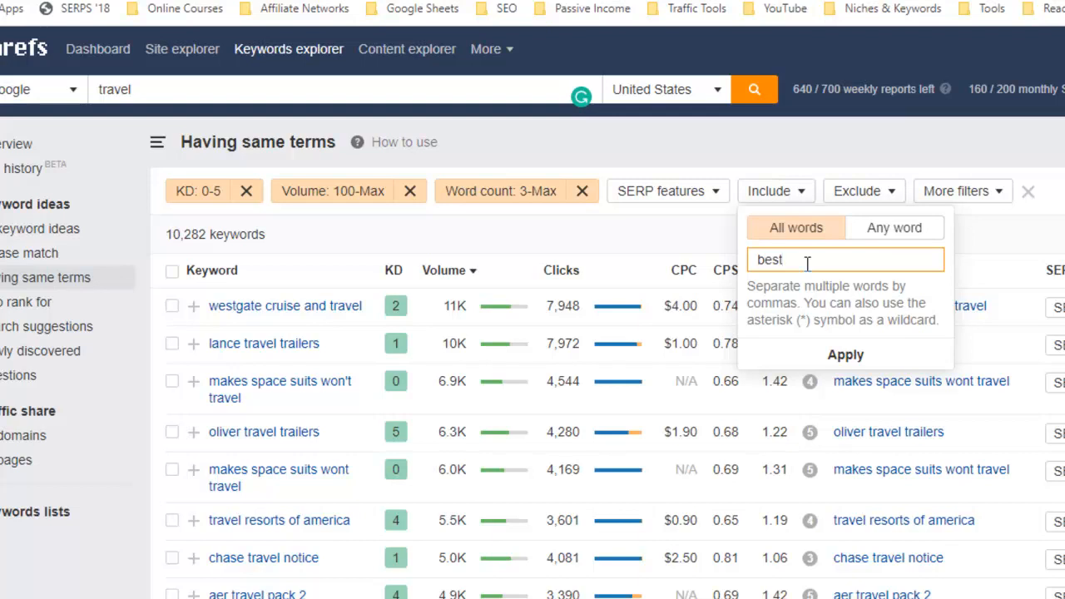
key("Return")
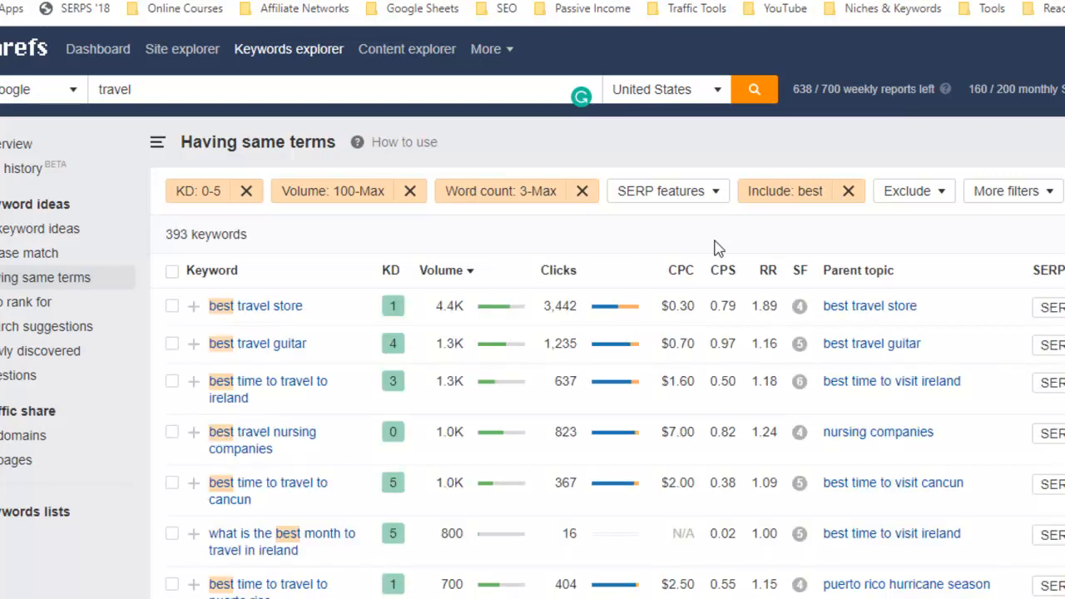
- Show the SERP overview for "best travel guitar" and compare the ranking pages' DR, backlinks and traffic
scroll(962, 196, "down", 2)
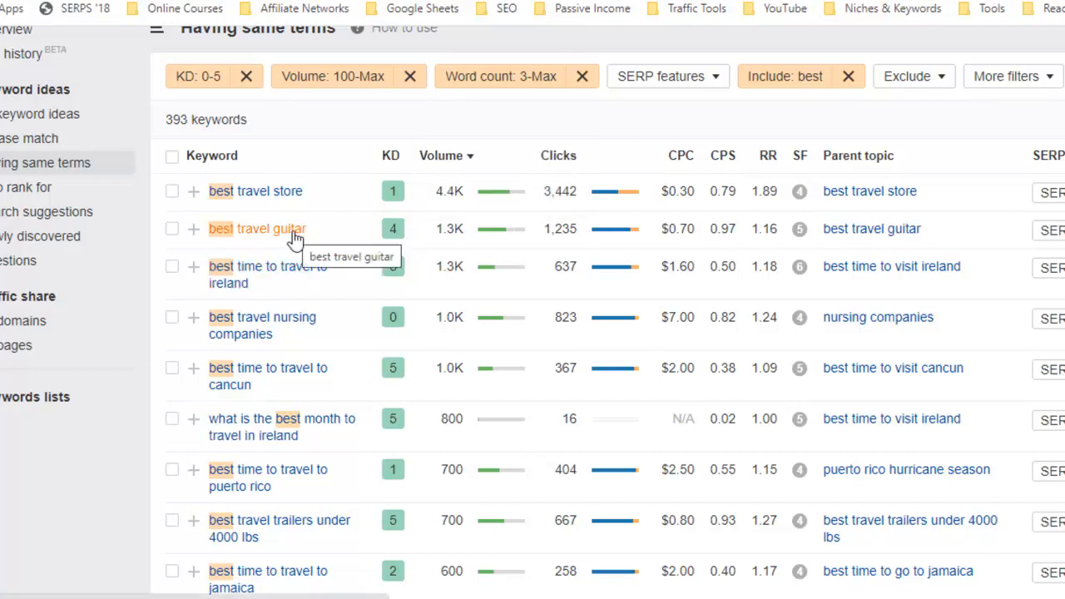
left_click(1051, 231)
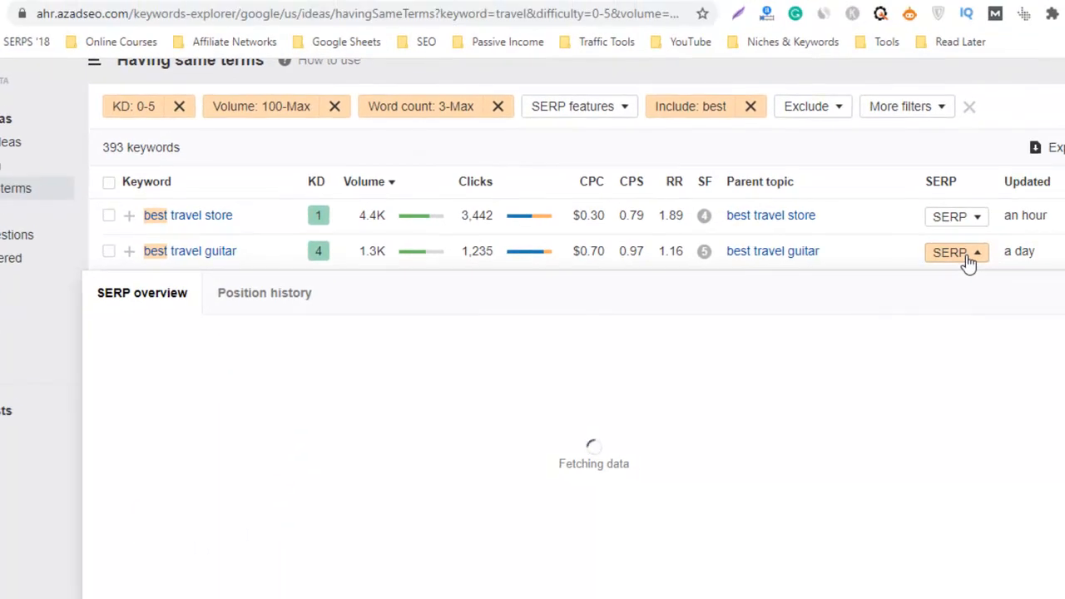
scroll(533, 333, "down", 1)
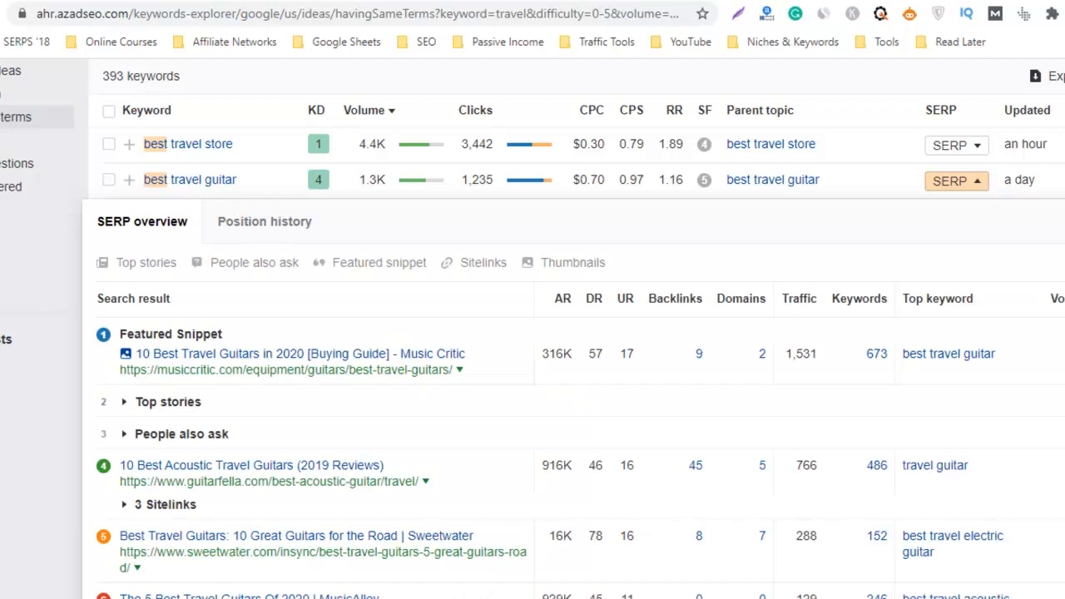
scroll(532, 333, "down", 5)
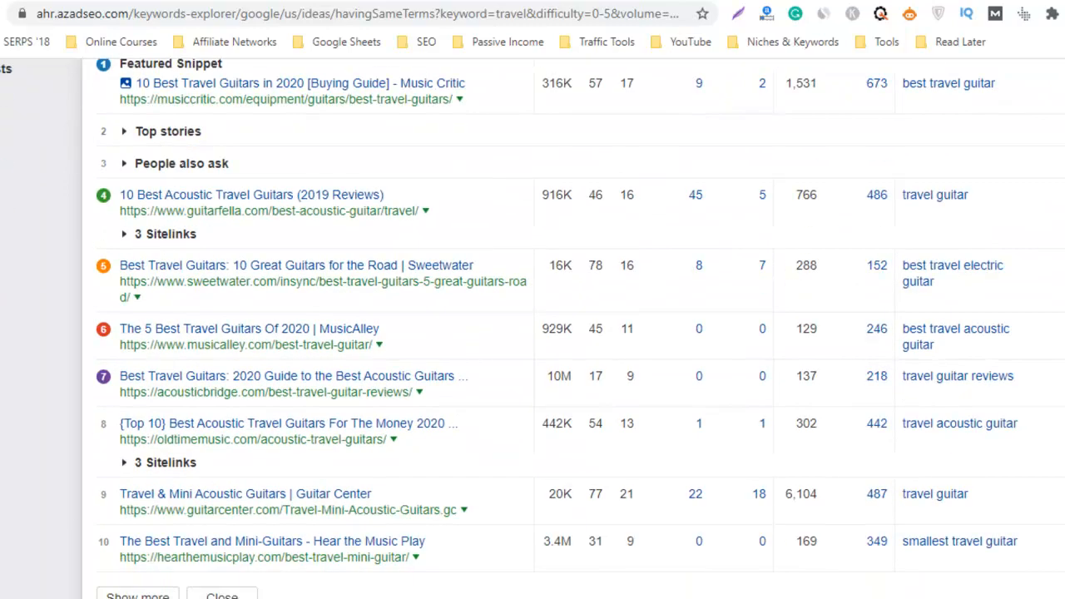
scroll(533, 333, "up", 3)
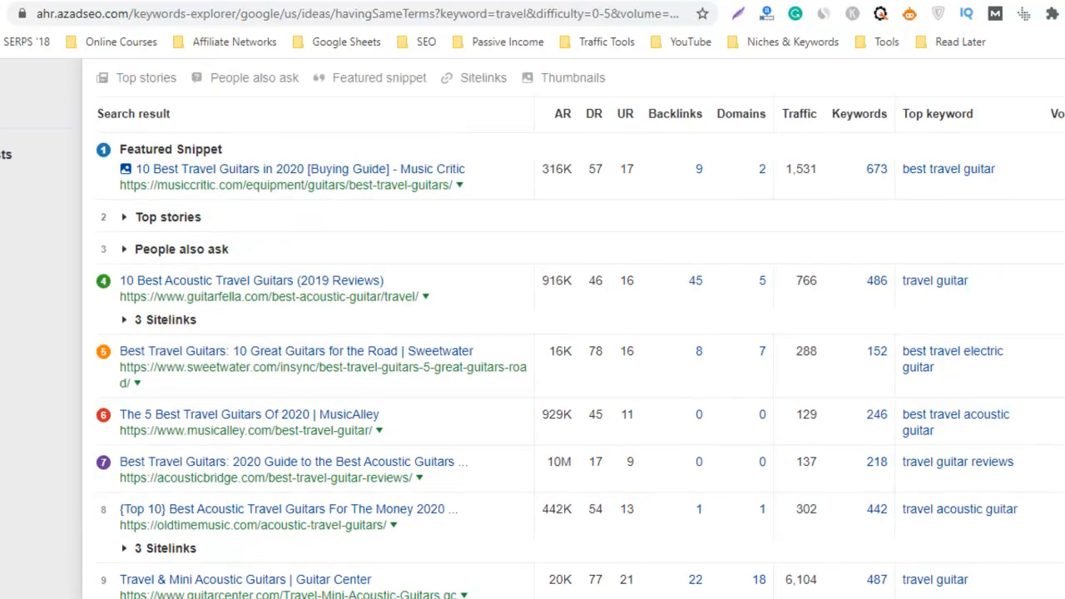
- Show the SERP overviews for the "best month to travel in ireland" question and the best time to travel to Cancun and Ireland keywords
scroll(533, 333, "down", 8)
scroll(533, 333, "up", 2)
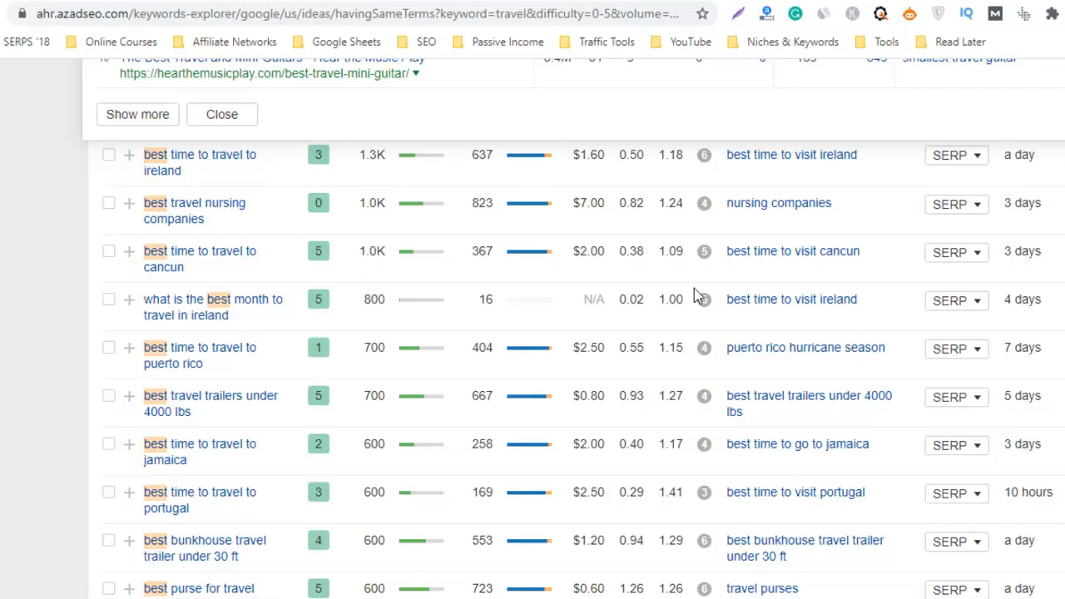
left_click(985, 307)
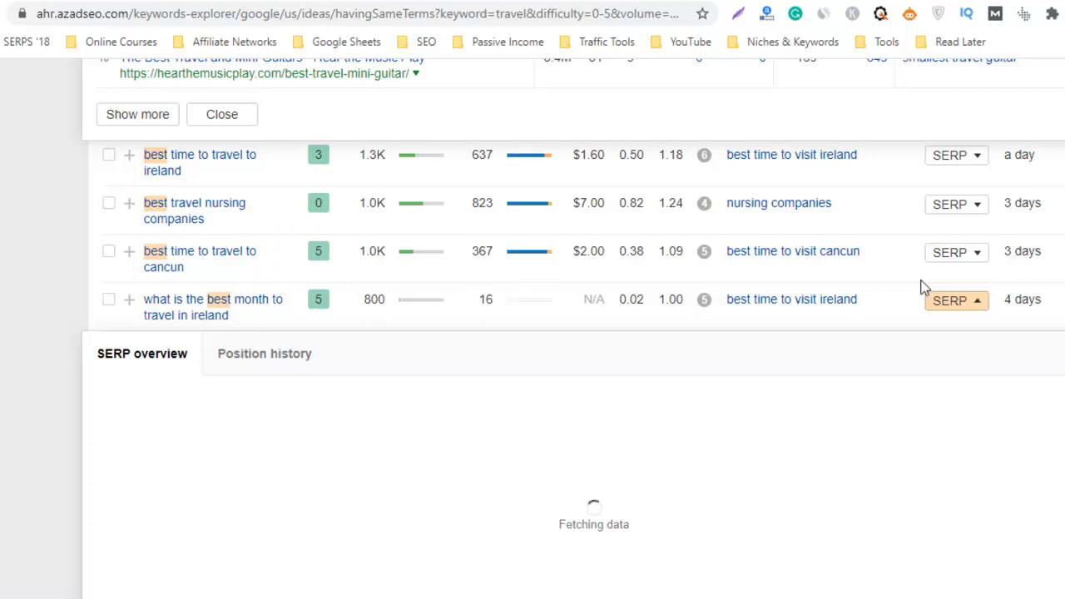
left_click(979, 255)
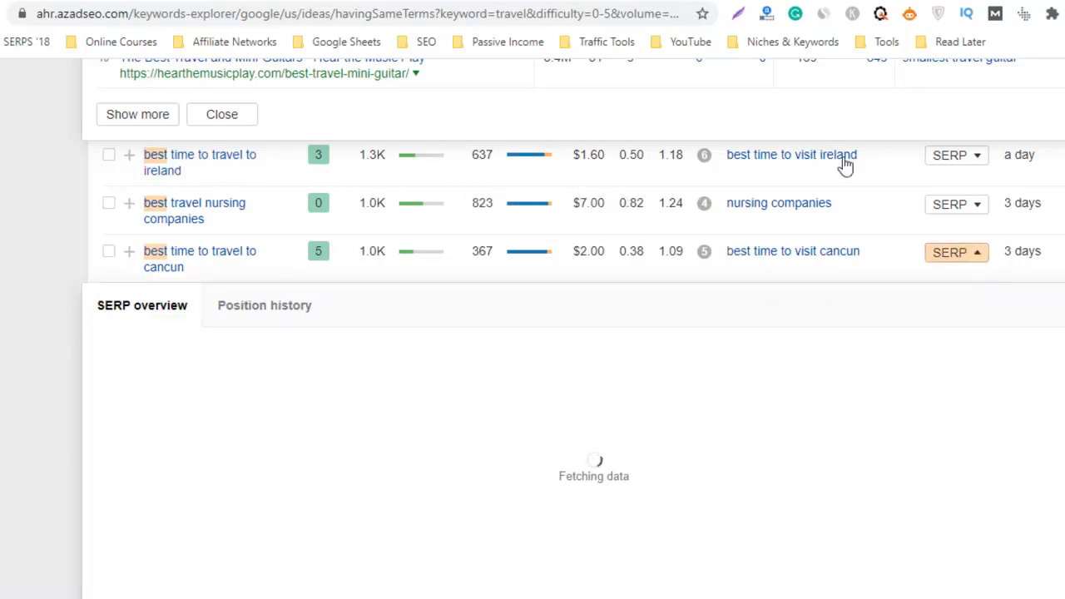
left_click(945, 163)
scroll(944, 163, "down", 12)
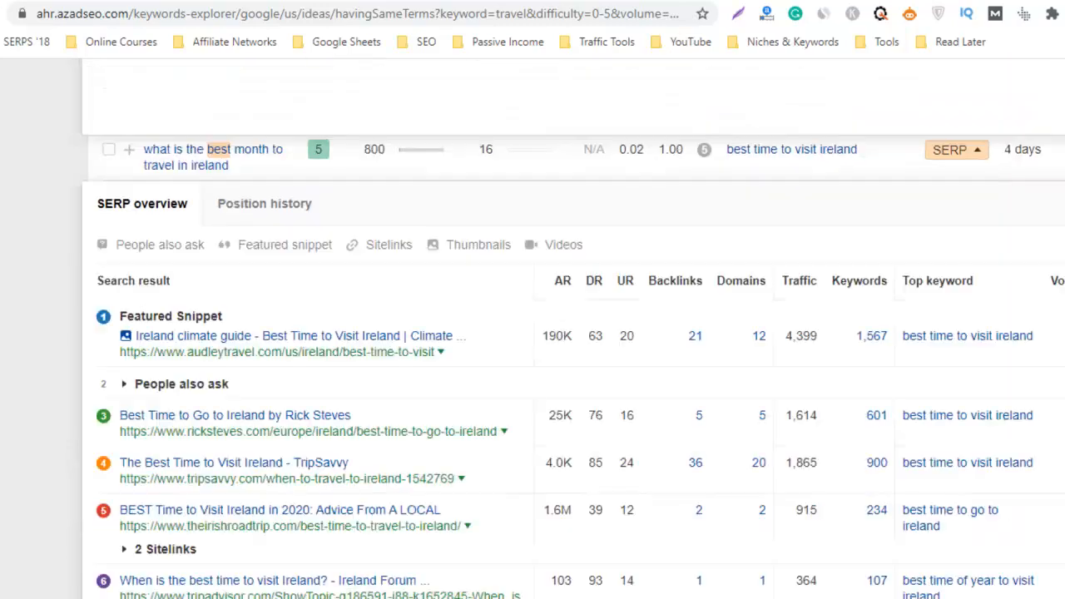
- Show the SERP overviews for "best time to travel to portugal" and "best time to travel to puerto rico"
scroll(462, 289, "down", 20)
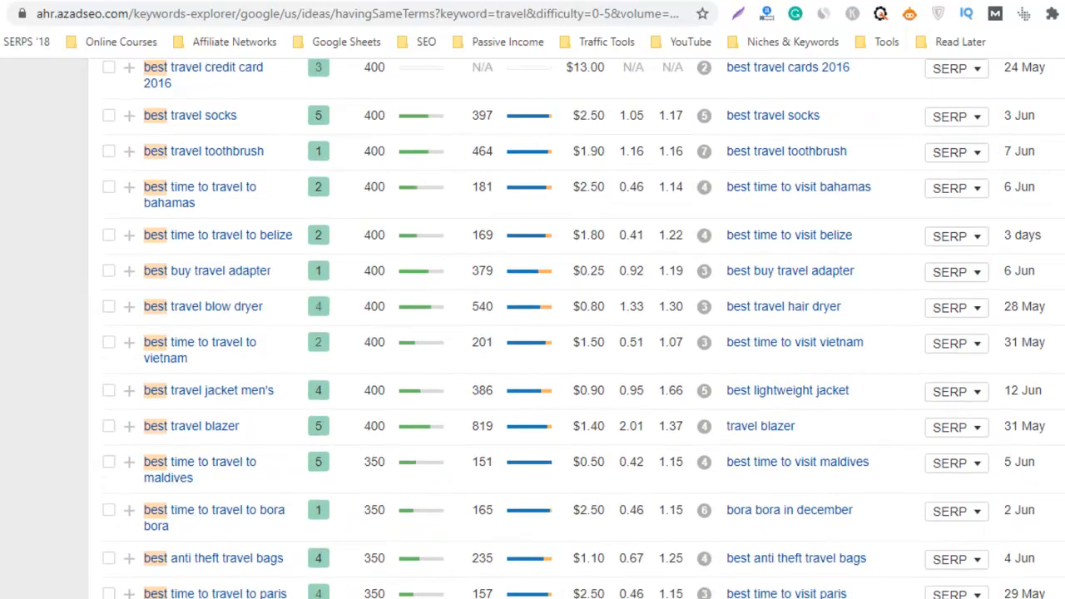
scroll(462, 289, "up", 10)
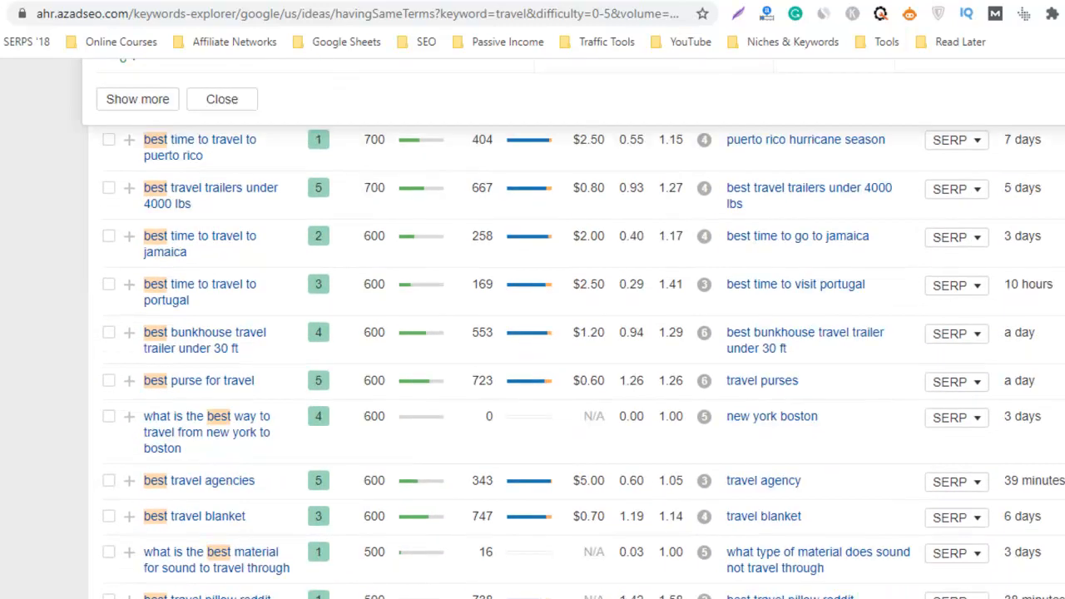
left_click(965, 292)
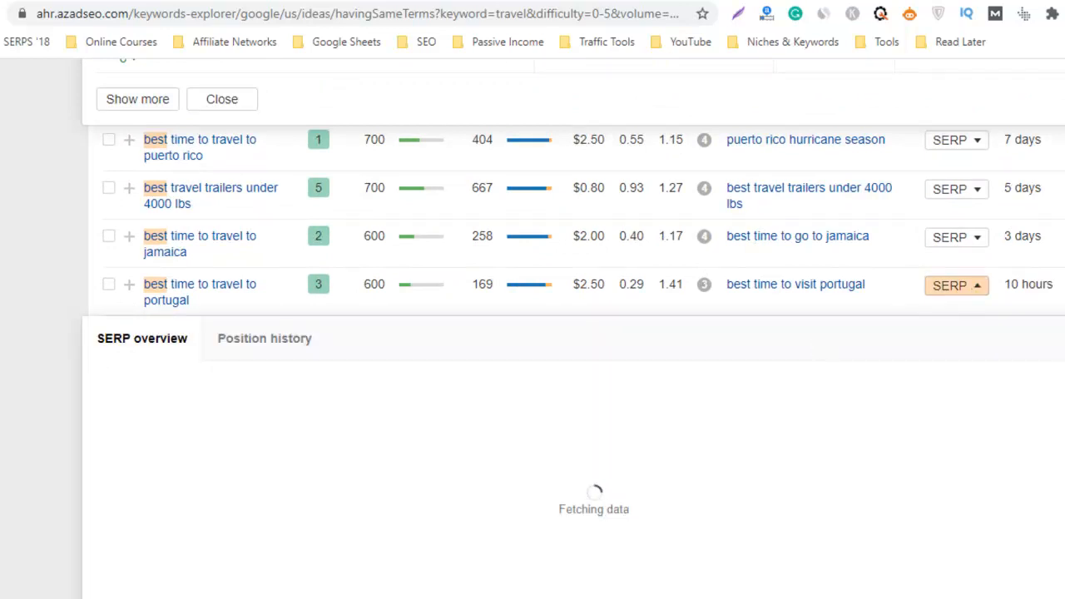
left_click(956, 143)
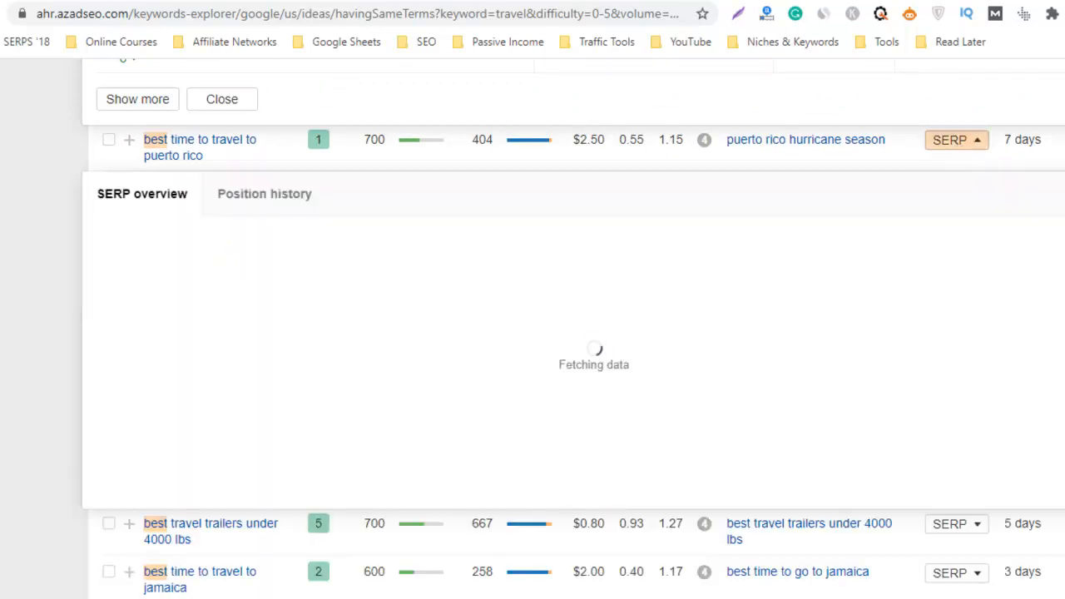
- Show the SERP overviews for the product keywords "best travel socks" and "best travel blanket"
scroll(582, 329, "down", 15)
scroll(582, 329, "up", 1)
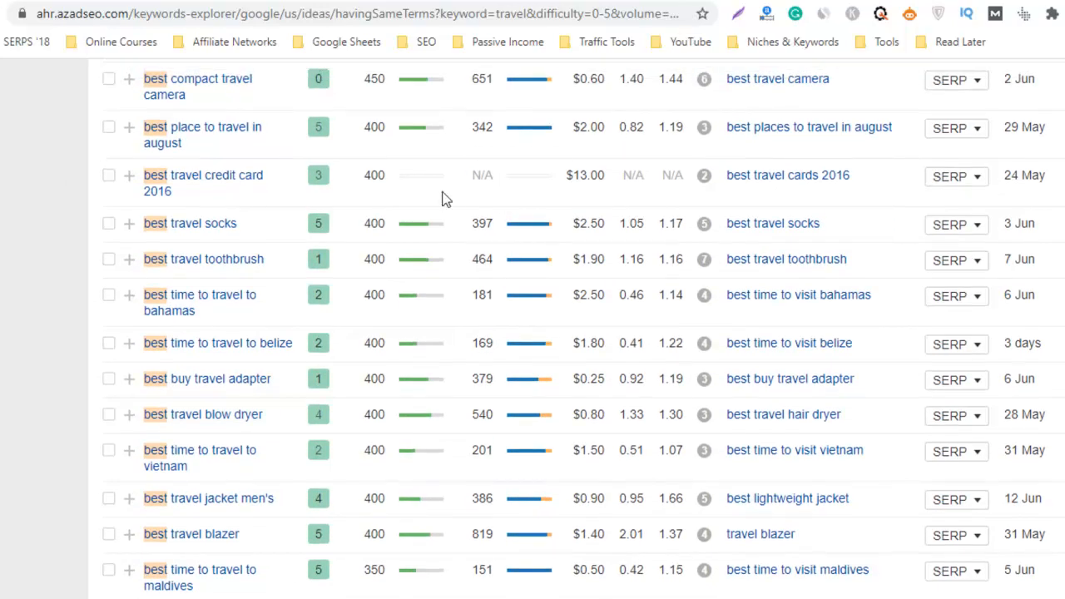
left_click(972, 236)
scroll(785, 316, "up", 4)
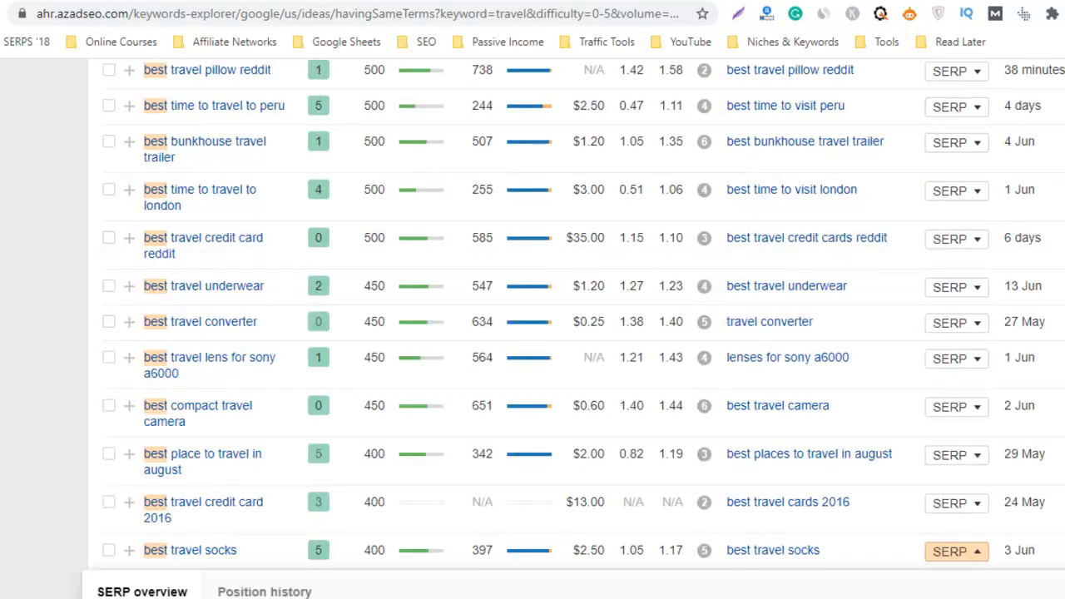
scroll(532, 333, "up", 5)
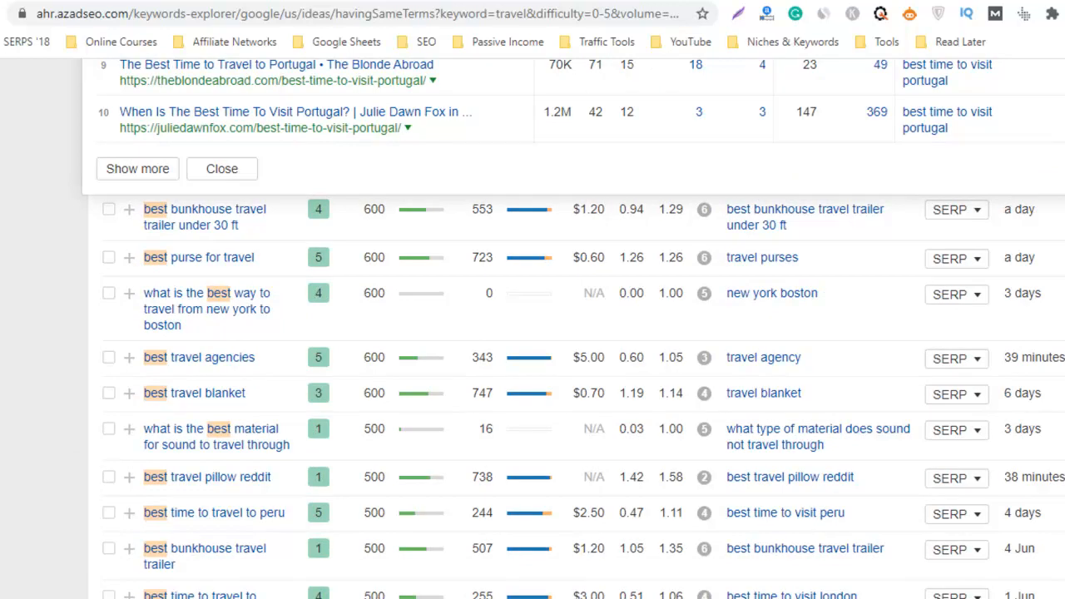
scroll(532, 333, "down", 3)
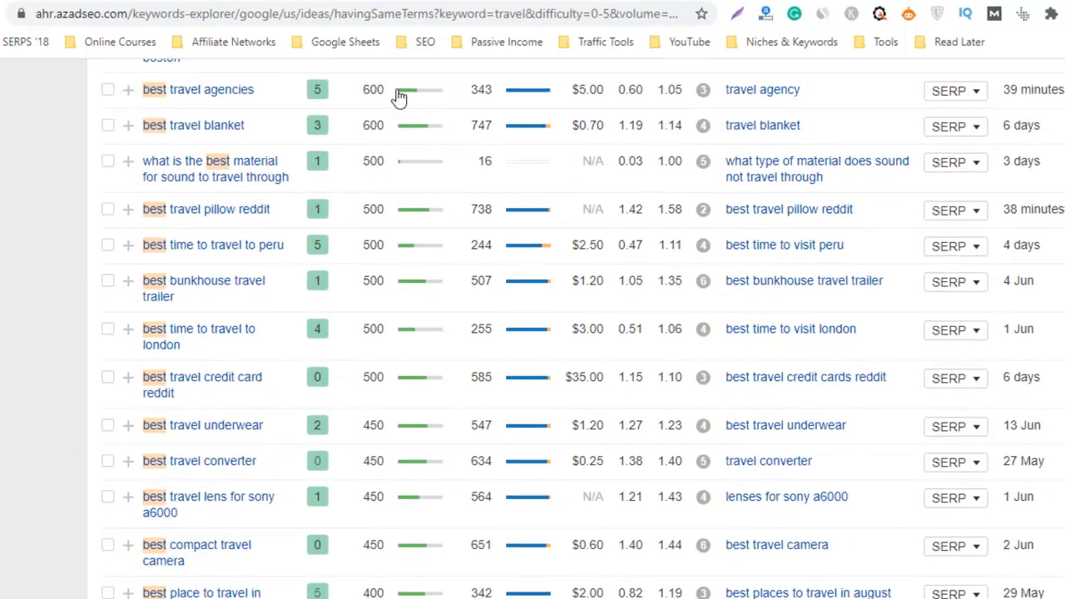
left_click(947, 134)
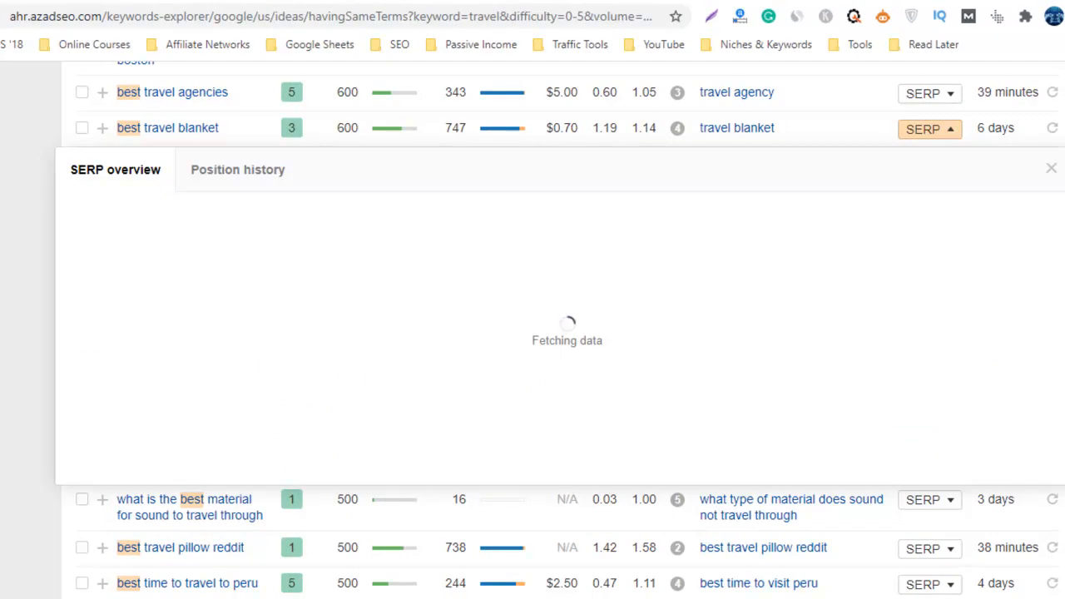
- Examine the ranking pages for "best travel socks" and the neighbouring low-difficulty "best" keywords
scroll(940, 335, "down", 5)
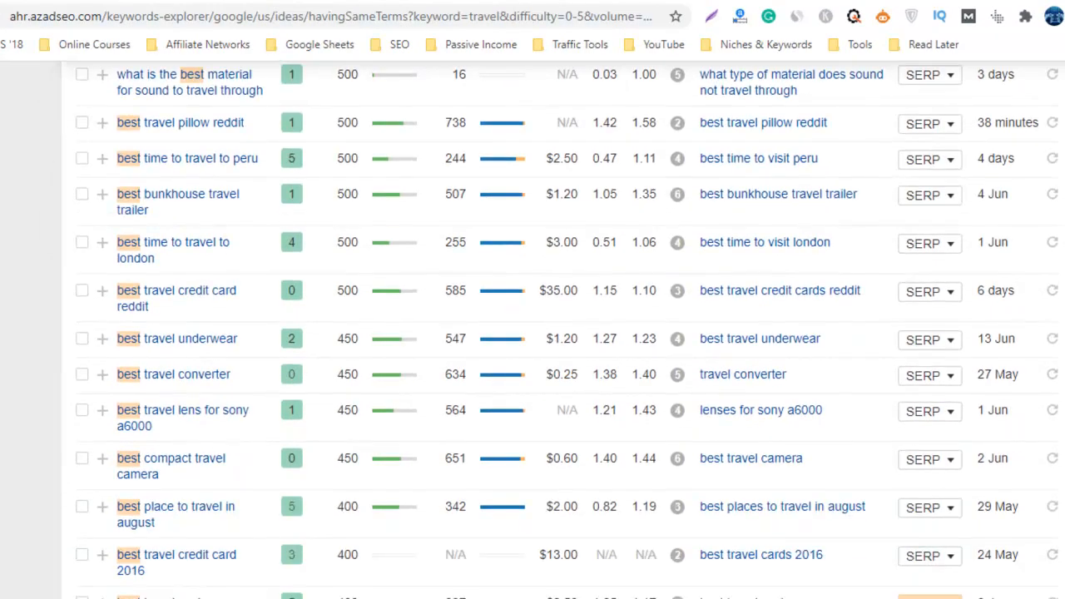
scroll(562, 329, "up", 3)
scroll(563, 330, "down", 8)
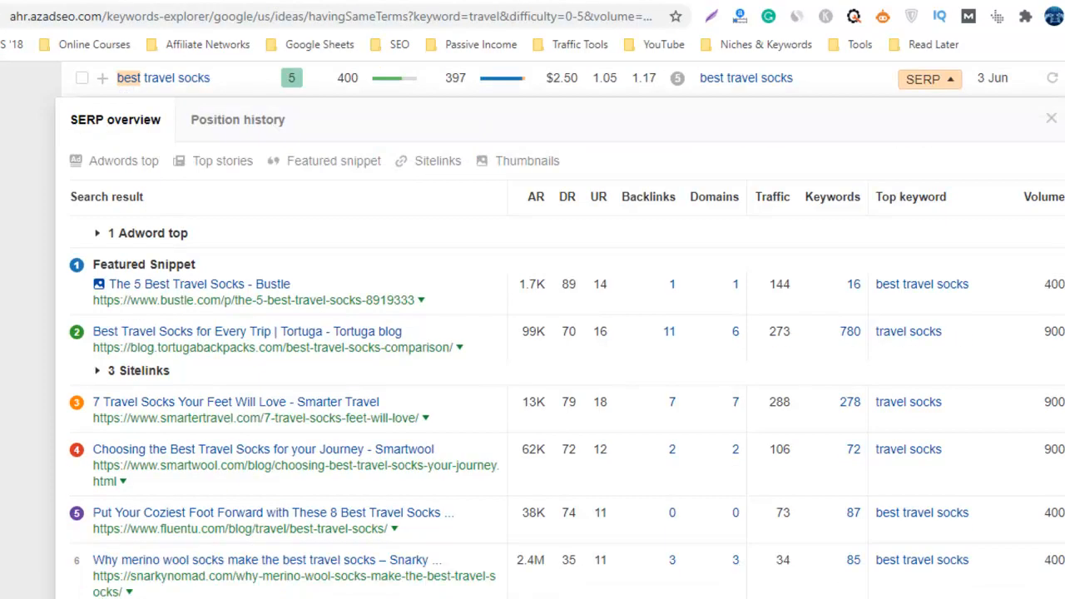
scroll(533, 333, "up", 5)
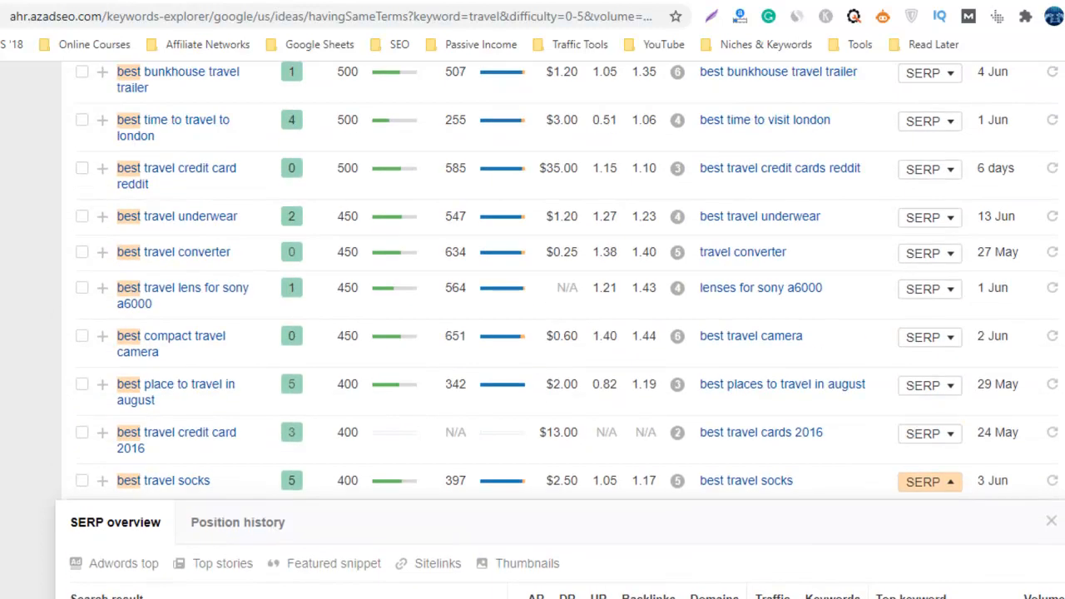
- Show the SERP overviews for "best travel jacket men's" and "best time to travel to maldives"
scroll(533, 333, "down", 10)
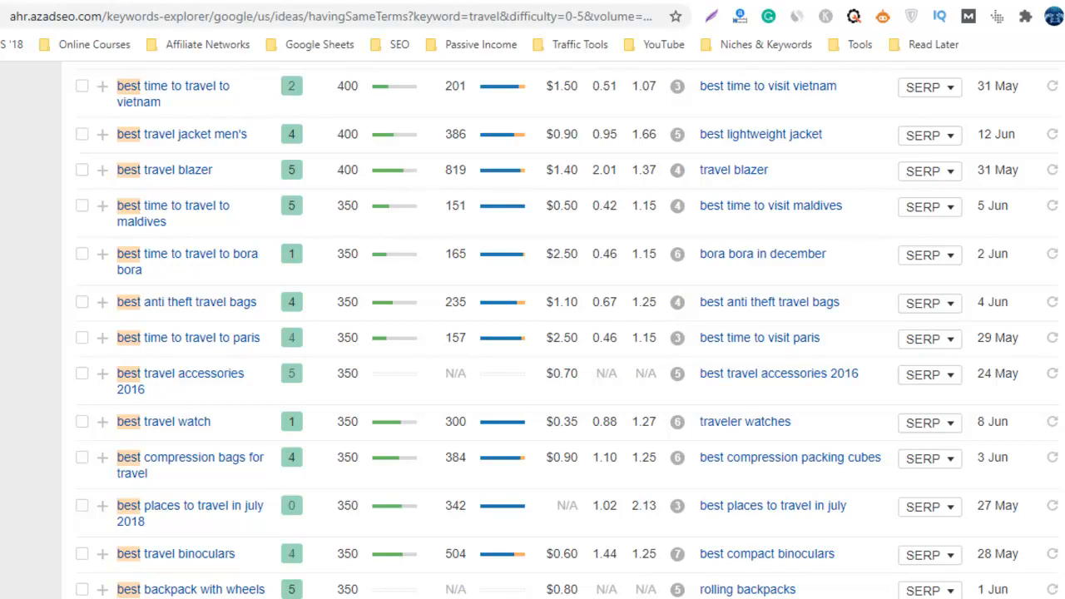
left_click(928, 137)
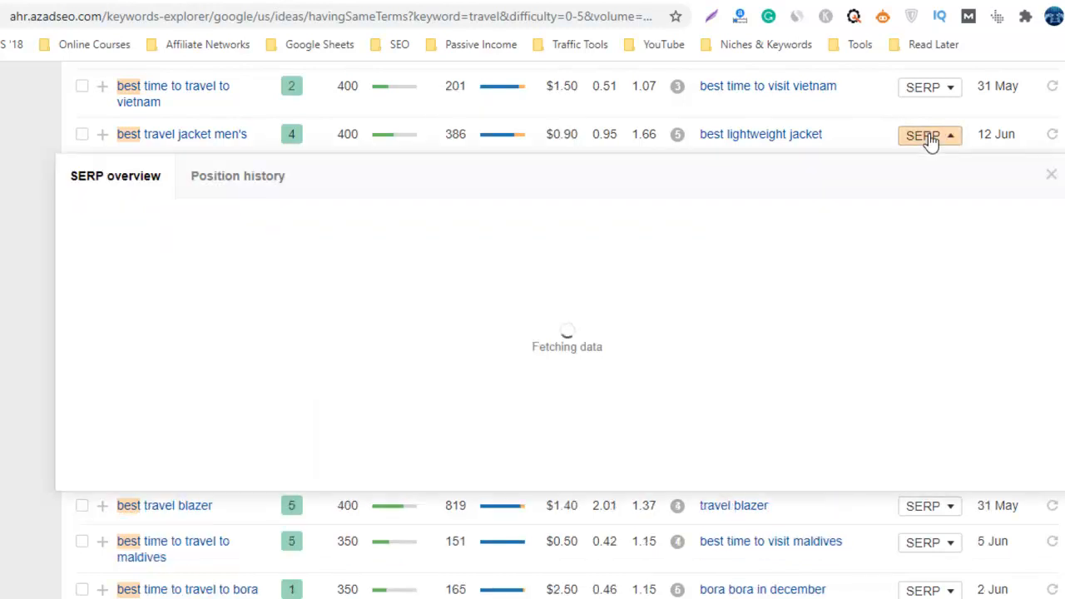
scroll(930, 141, "down", 3)
scroll(557, 329, "down", 2)
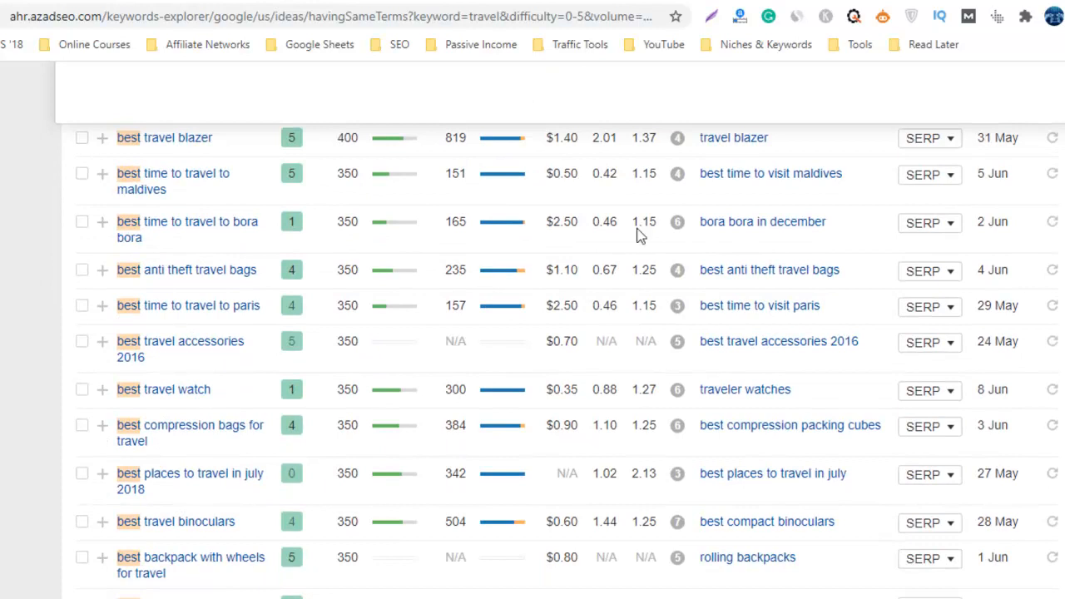
left_click(944, 181)
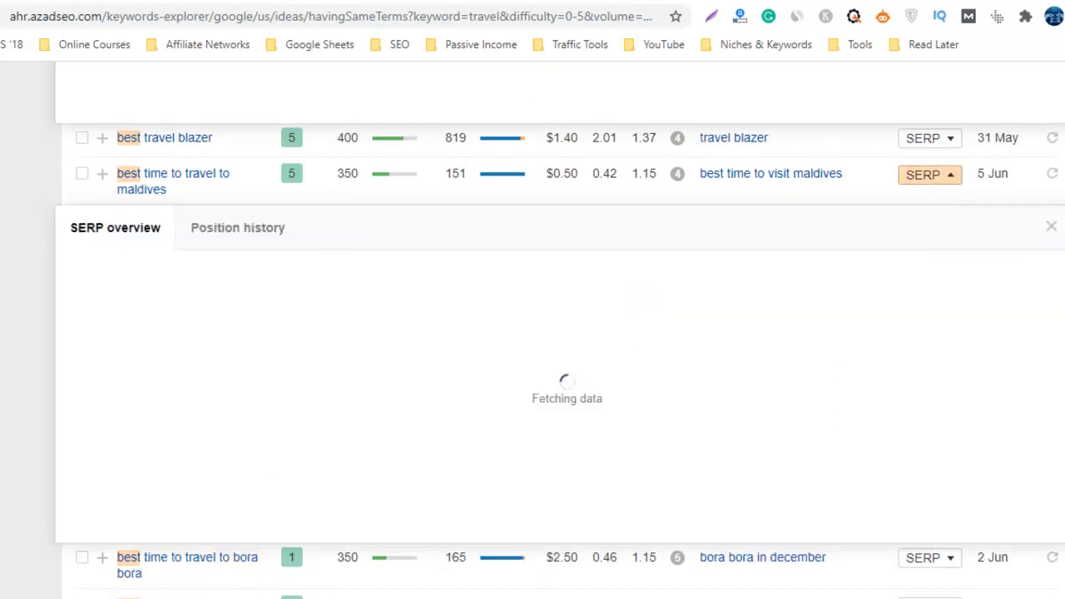
- Show the SERP overviews for "best time to travel to paris", "best compression bags for travel" and "best travel watch"
scroll(558, 333, "down", 10)
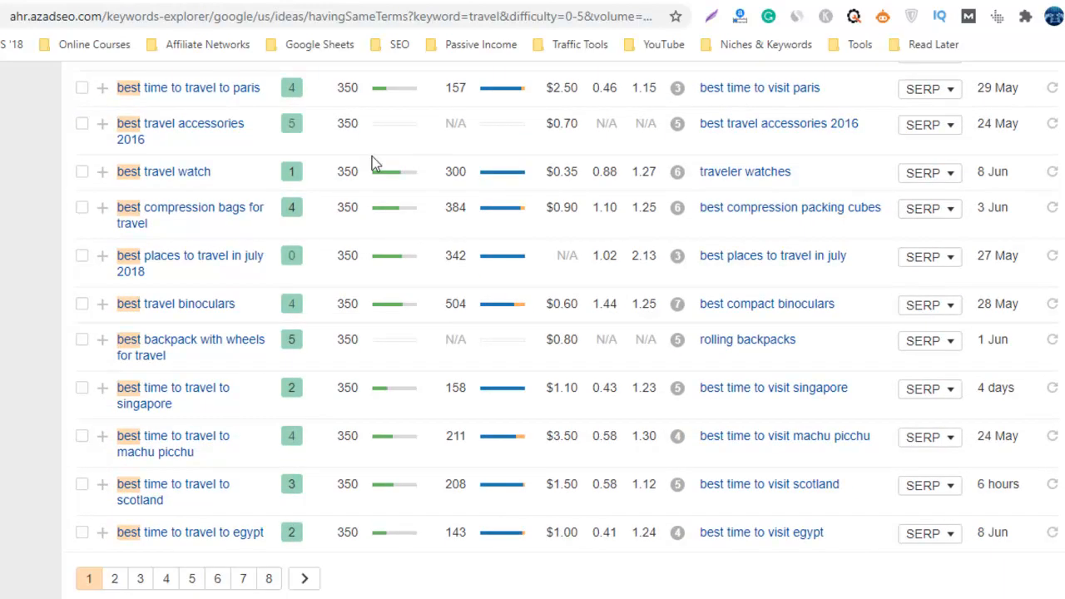
left_click(930, 89)
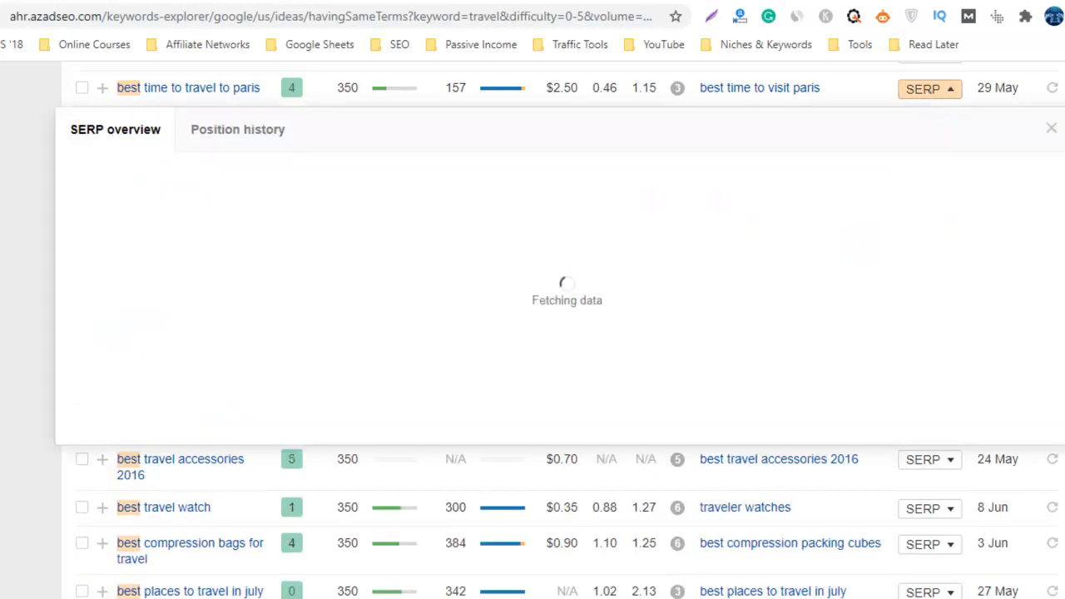
scroll(326, 343, "down", 4)
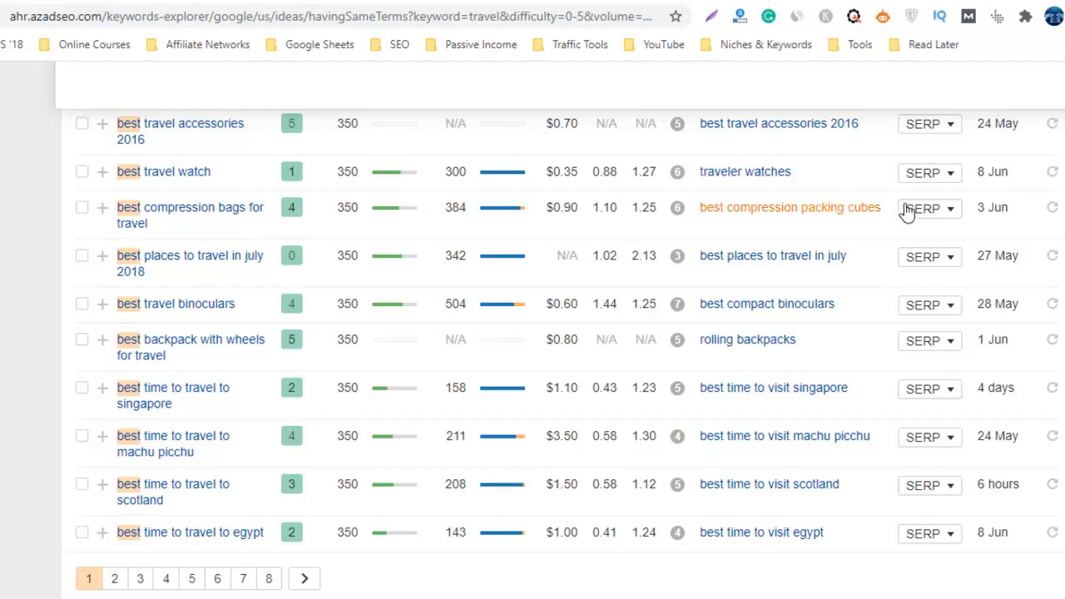
left_click(942, 211)
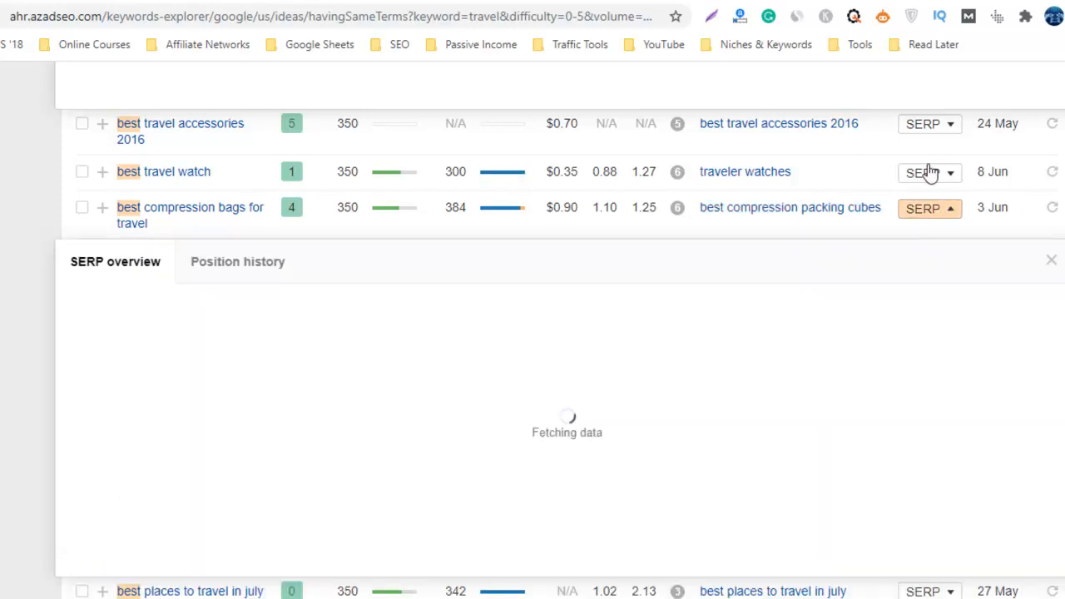
left_click(933, 172)
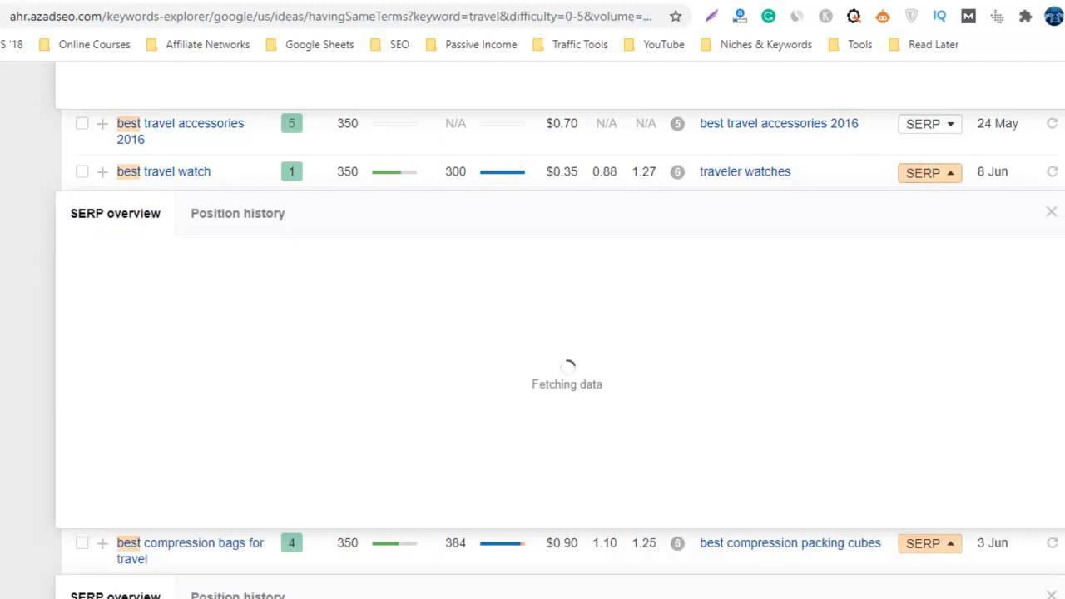
- Check the ranking pages for "best compression bags for travel" and show the SERP overviews for the Singapore travel time and wheeled backpack keywords
scroll(558, 333, "down", 8)
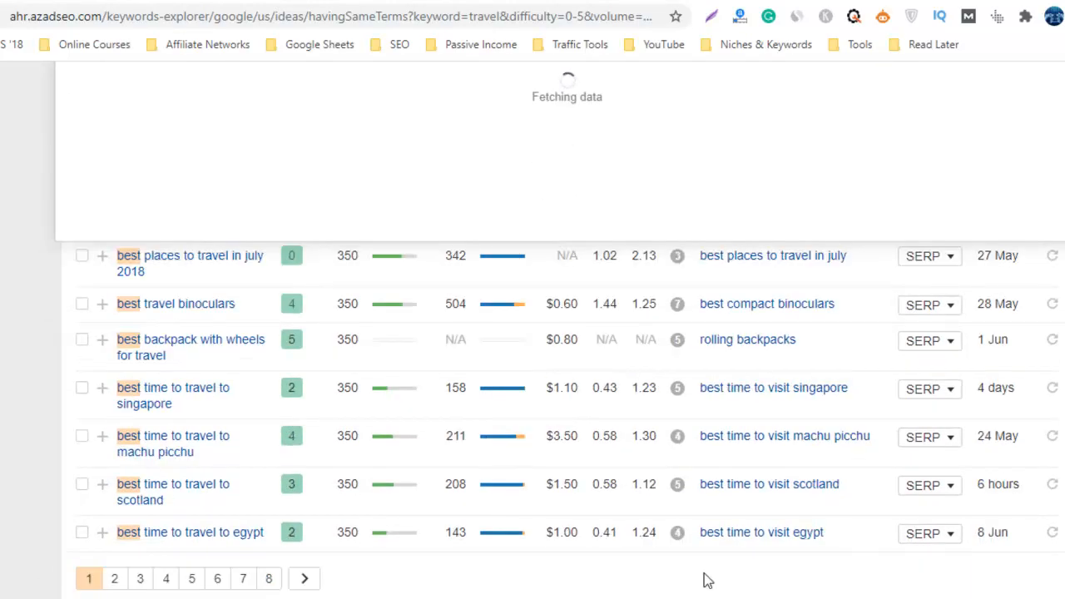
scroll(415, 436, "up", 5)
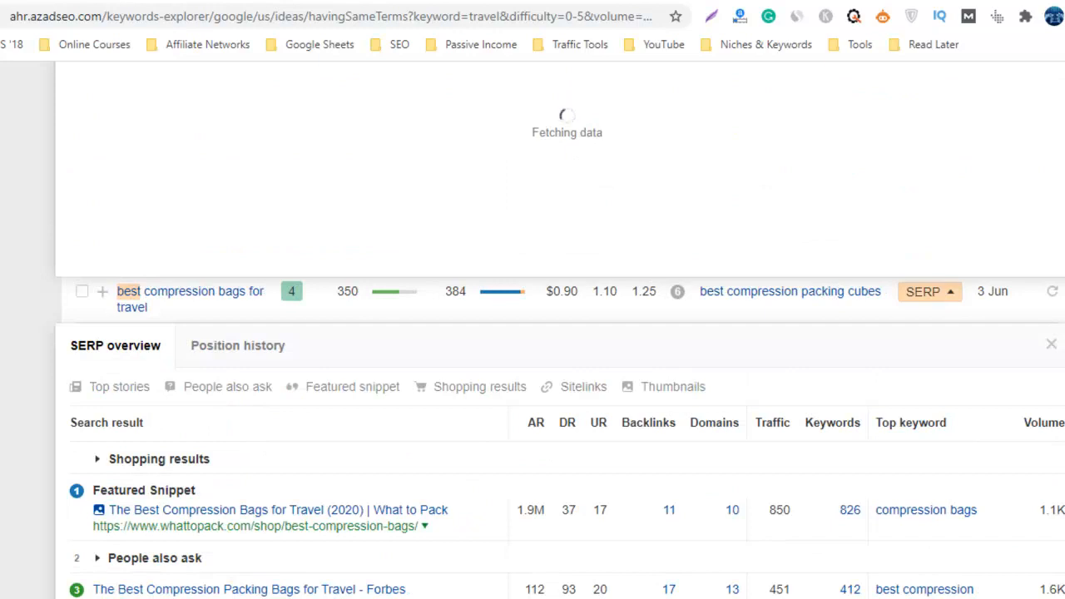
scroll(533, 333, "down", 5)
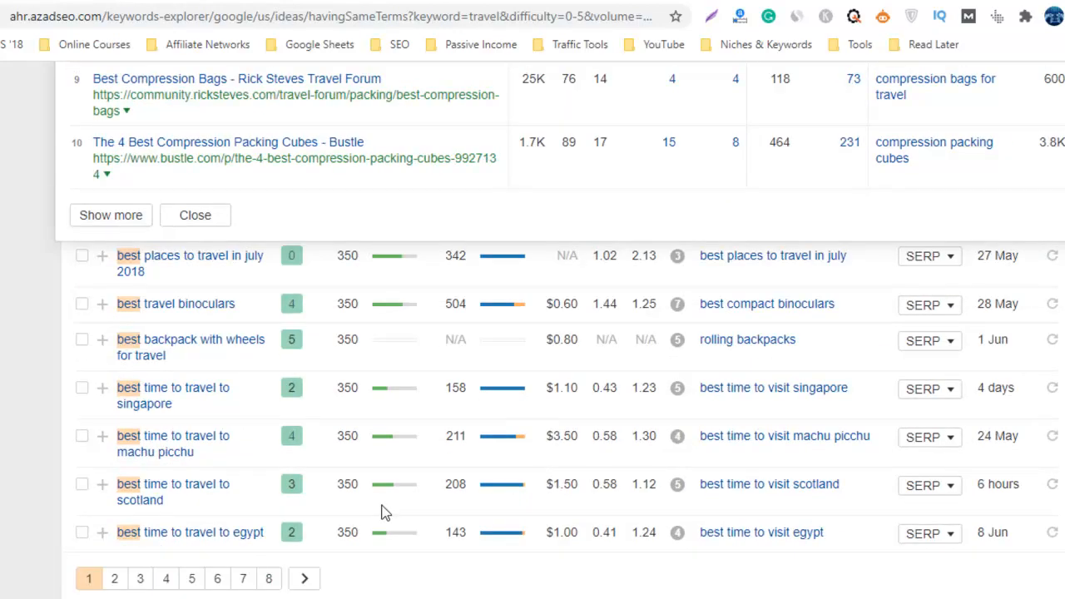
left_click(949, 390)
scroll(511, 392, "up", 5)
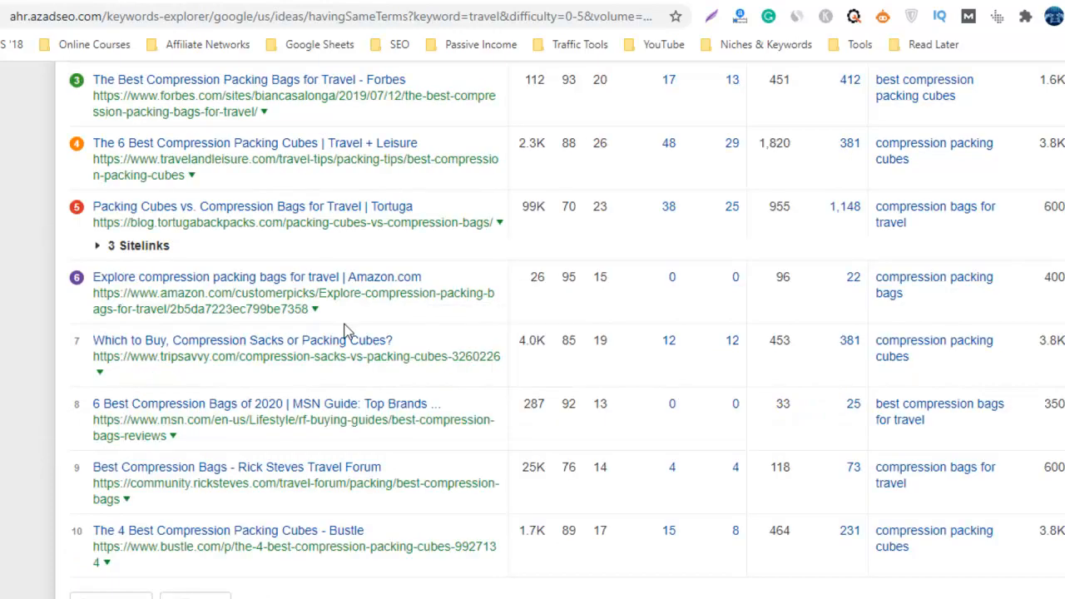
scroll(735, 195, "down", 7)
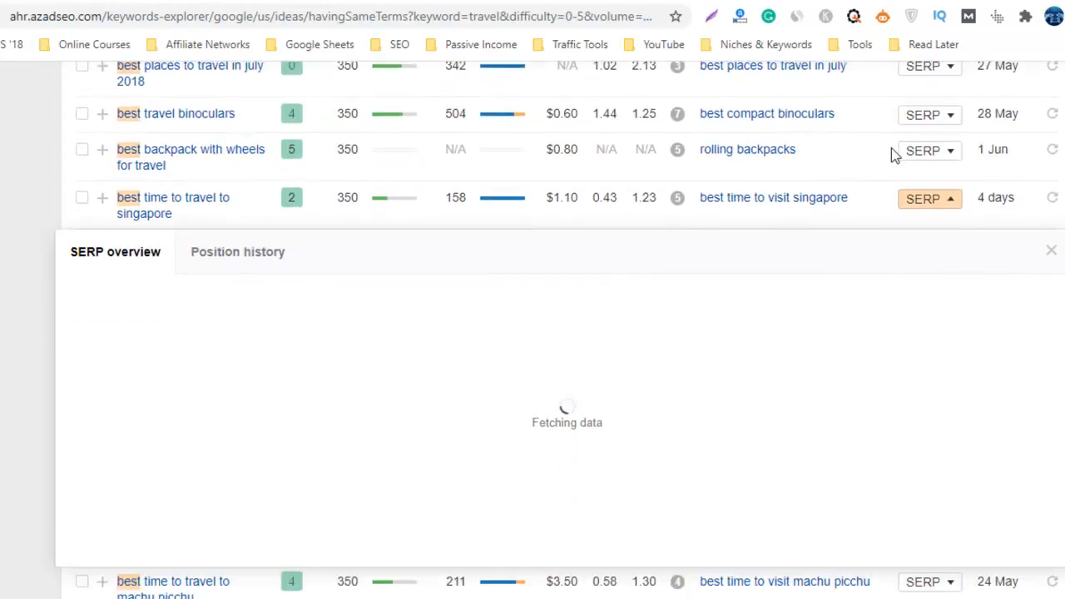
left_click(943, 153)
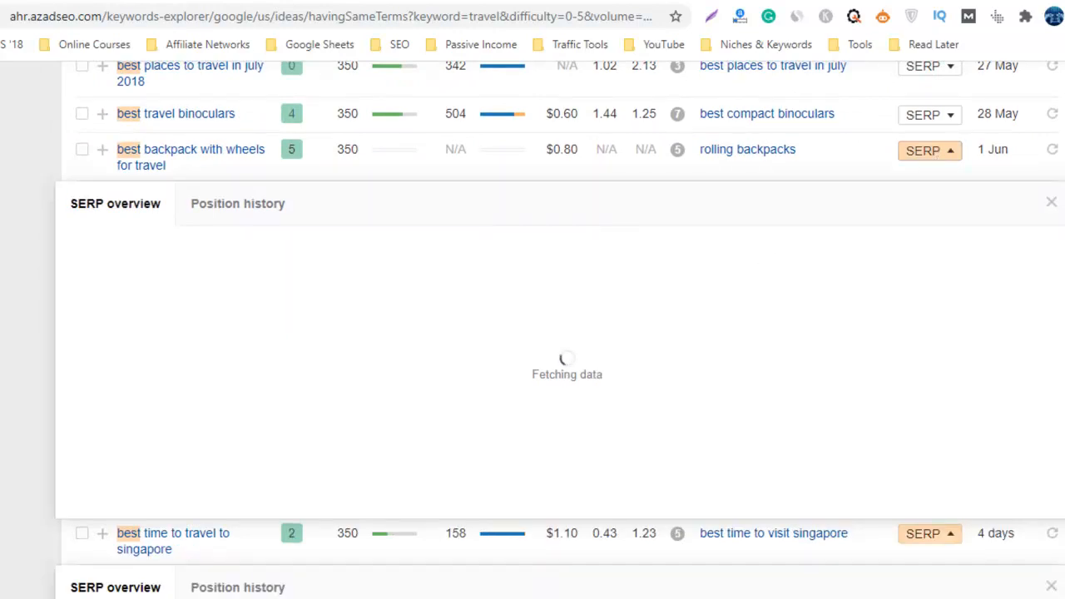
- Examine the domain ratings, backlinks and traffic of the pages ranking for "best travel guitar"
scroll(560, 329, "down", 6)
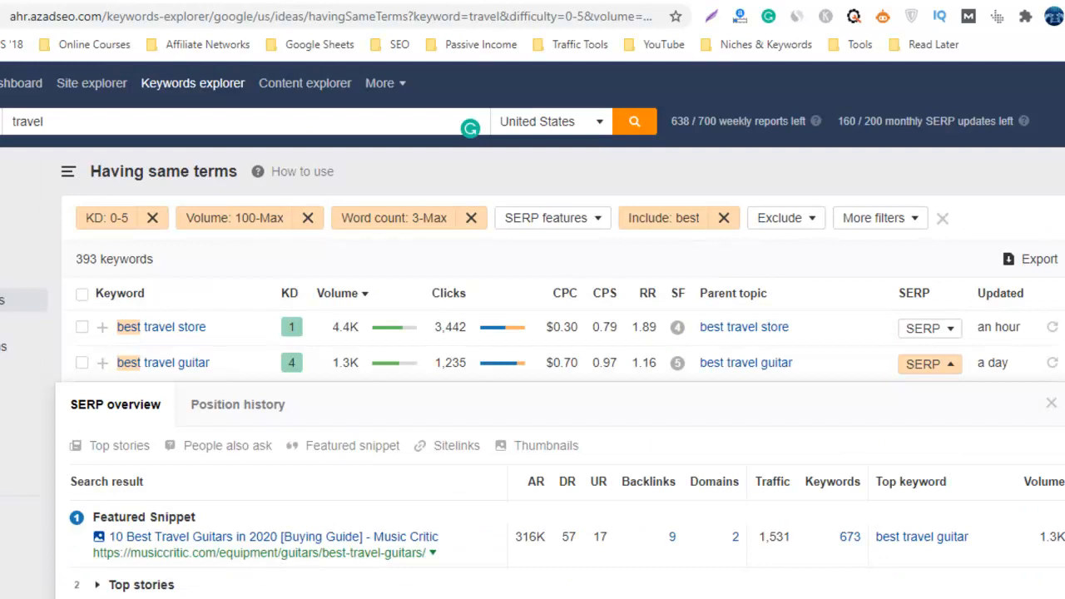
scroll(533, 333, "down", 5)
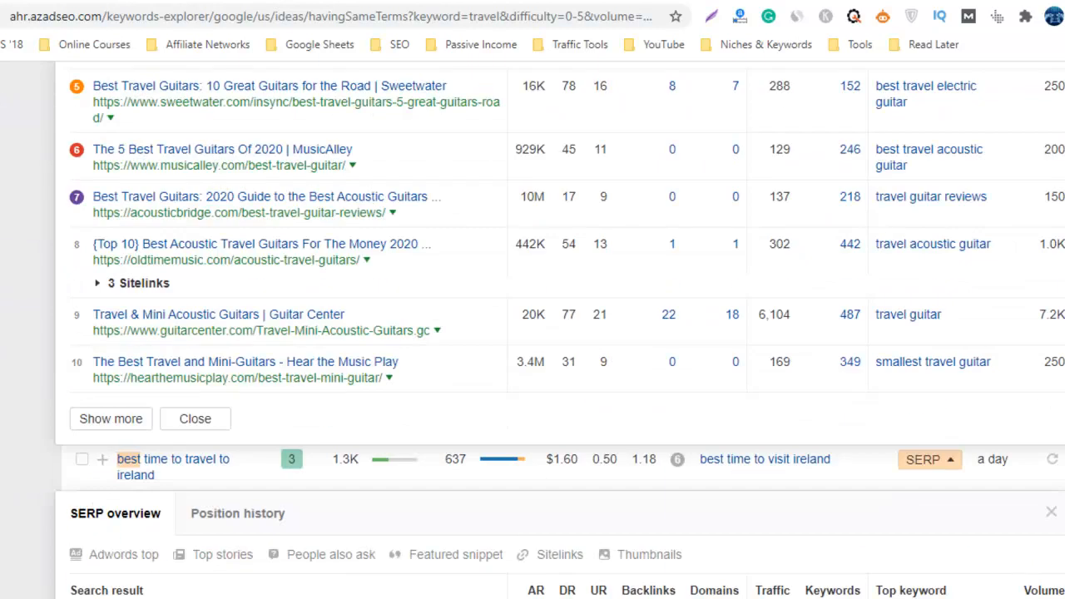
scroll(533, 333, "down", 2)
scroll(533, 333, "up", 2)
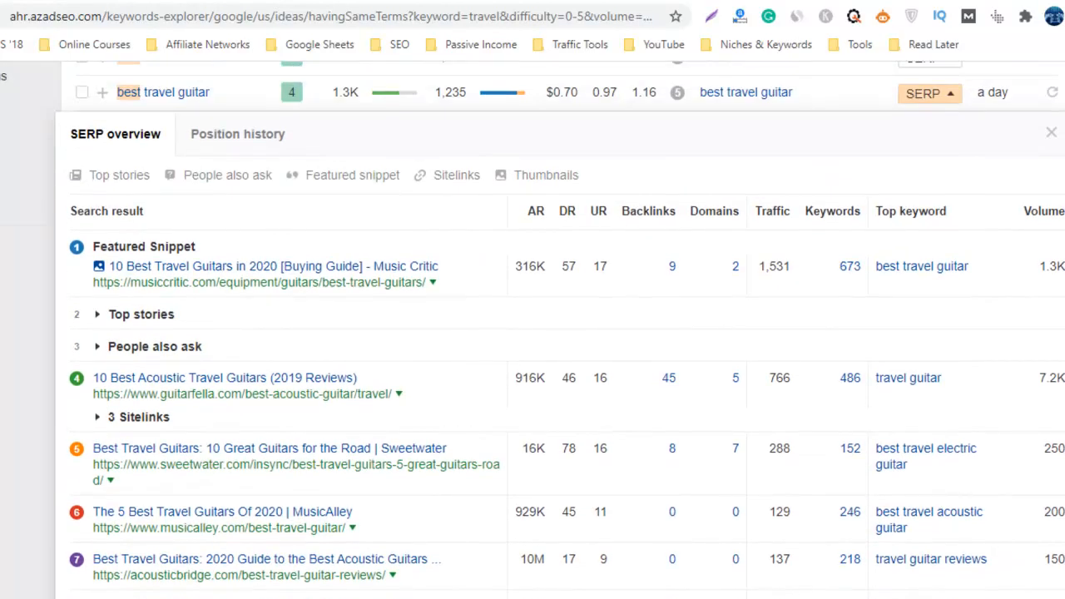
scroll(533, 333, "down", 3)
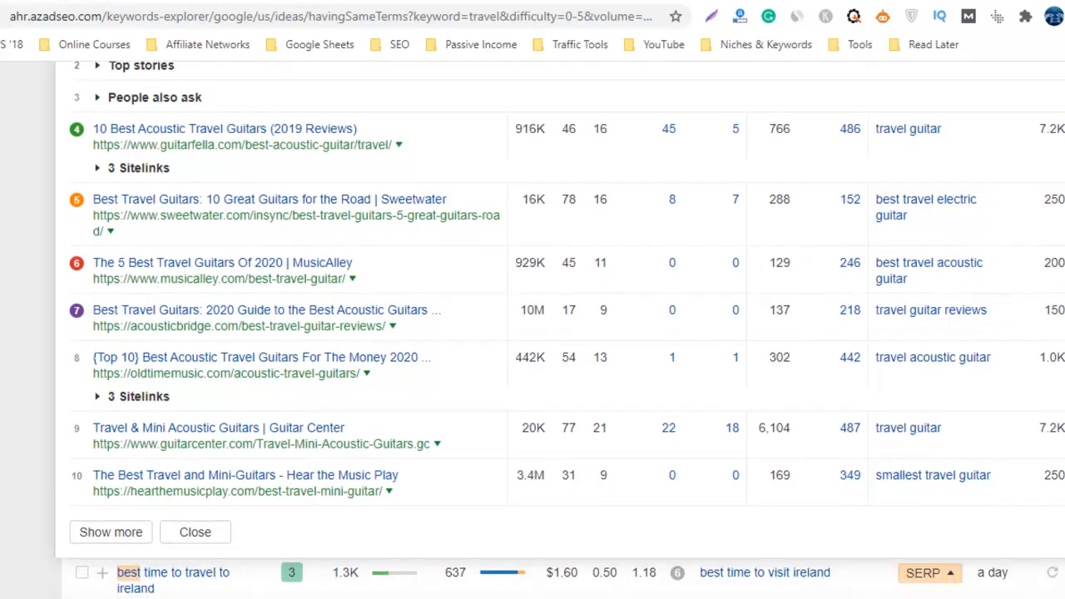
scroll(532, 333, "up", 2)
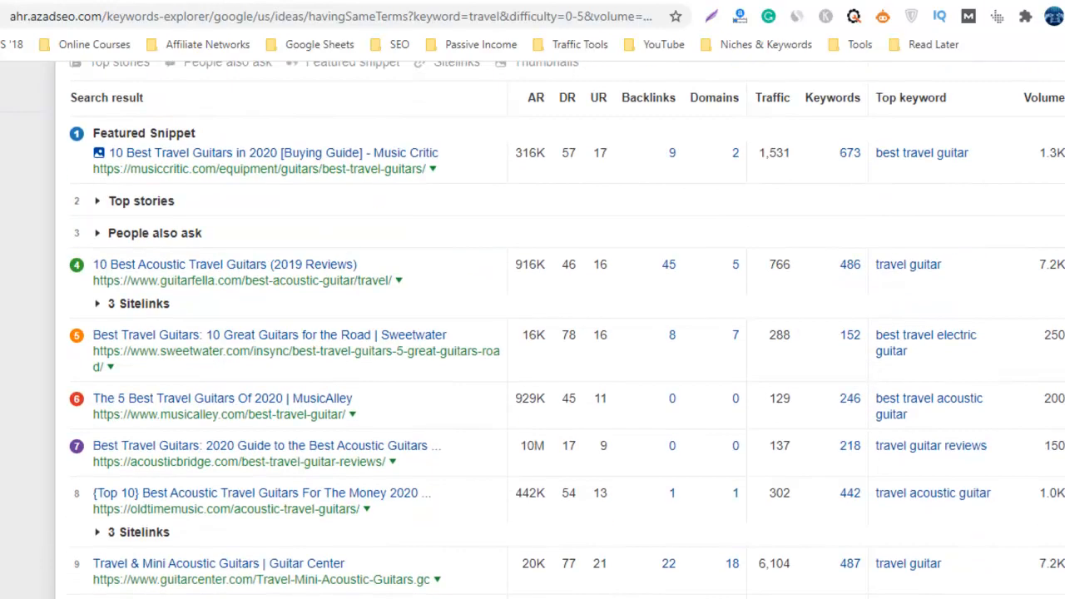
scroll(533, 333, "down", 3)
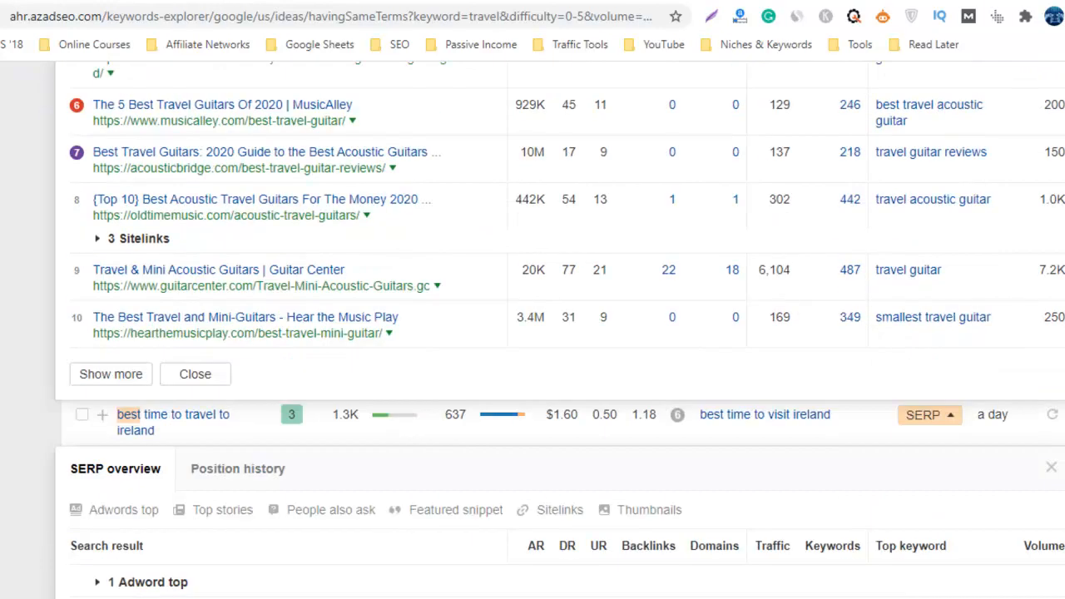
- Examine the competing pages in the SERP overviews for "best time to travel to ireland" and "best time to travel to cancun"
scroll(532, 333, "down", 5)
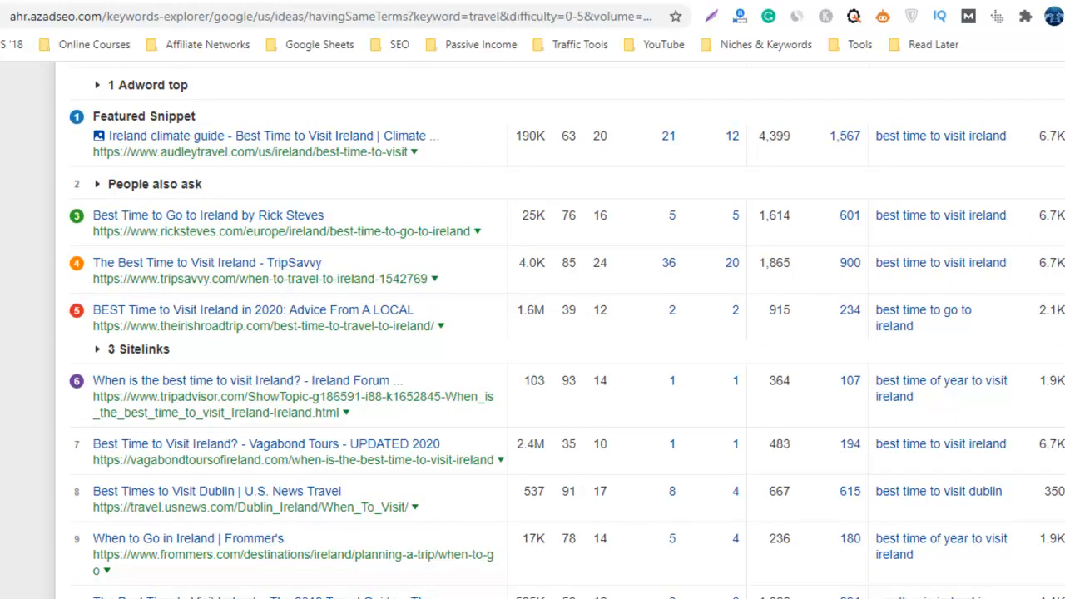
scroll(533, 333, "up", 2)
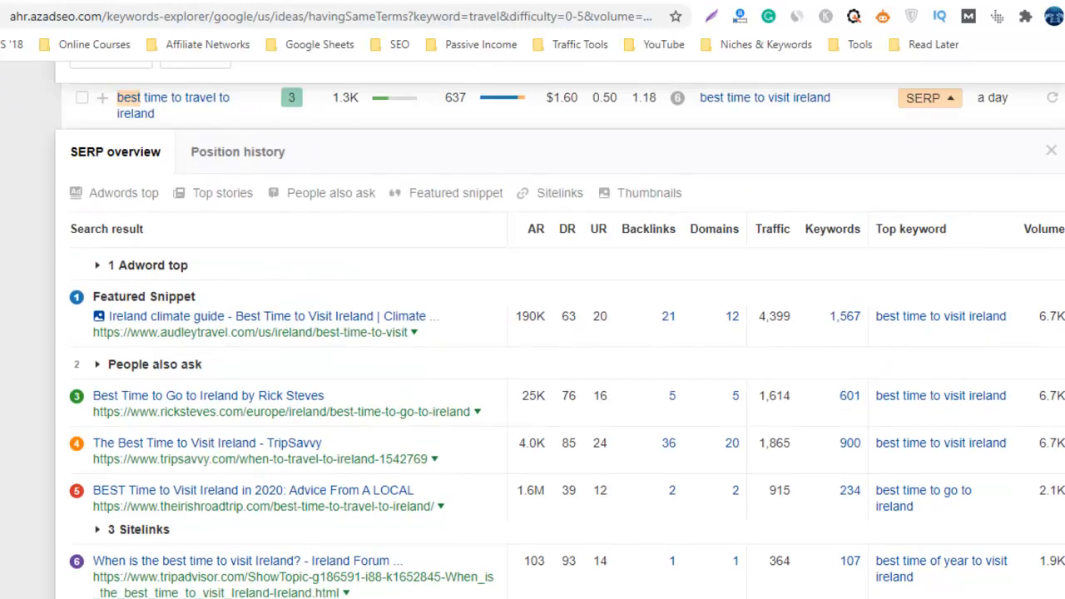
scroll(533, 333, "down", 5)
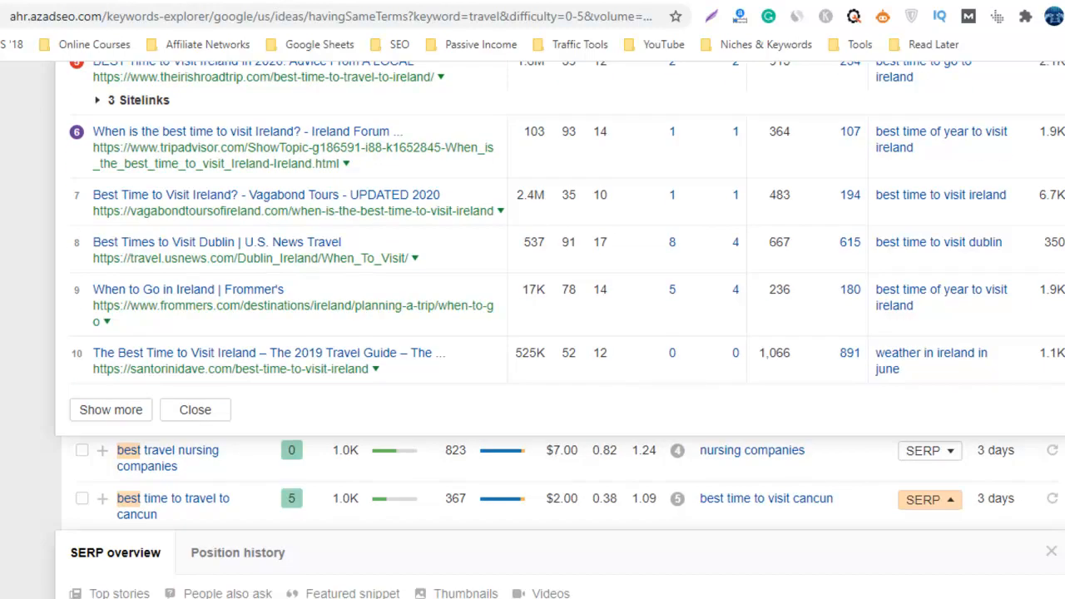
scroll(533, 333, "down", 7)
scroll(532, 333, "up", 1)
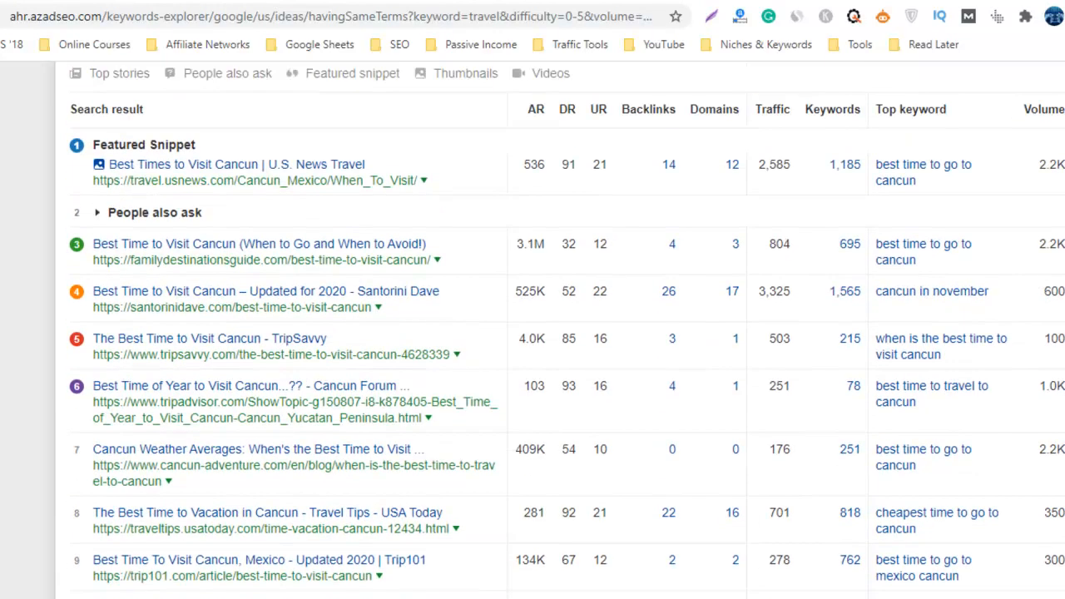
scroll(533, 332, "up", 2)
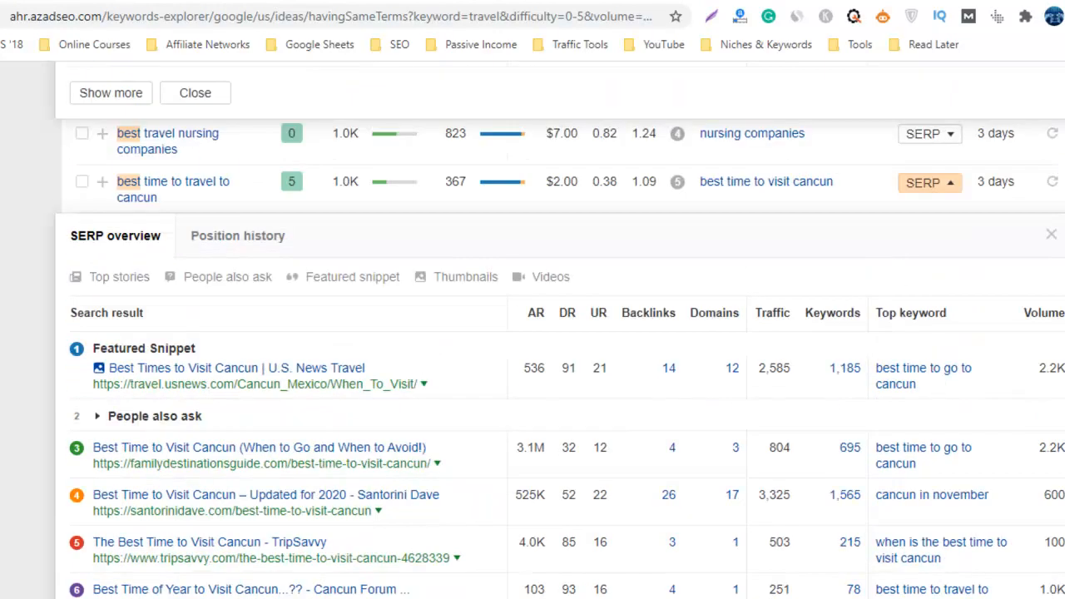
scroll(533, 333, "down", 2)
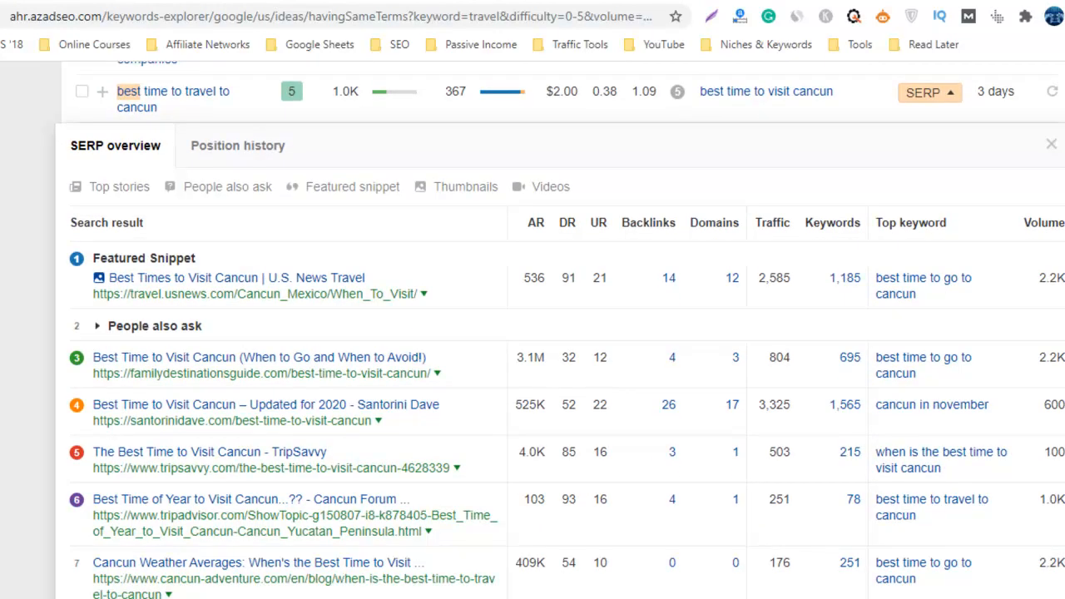
scroll(533, 333, "down", 3)
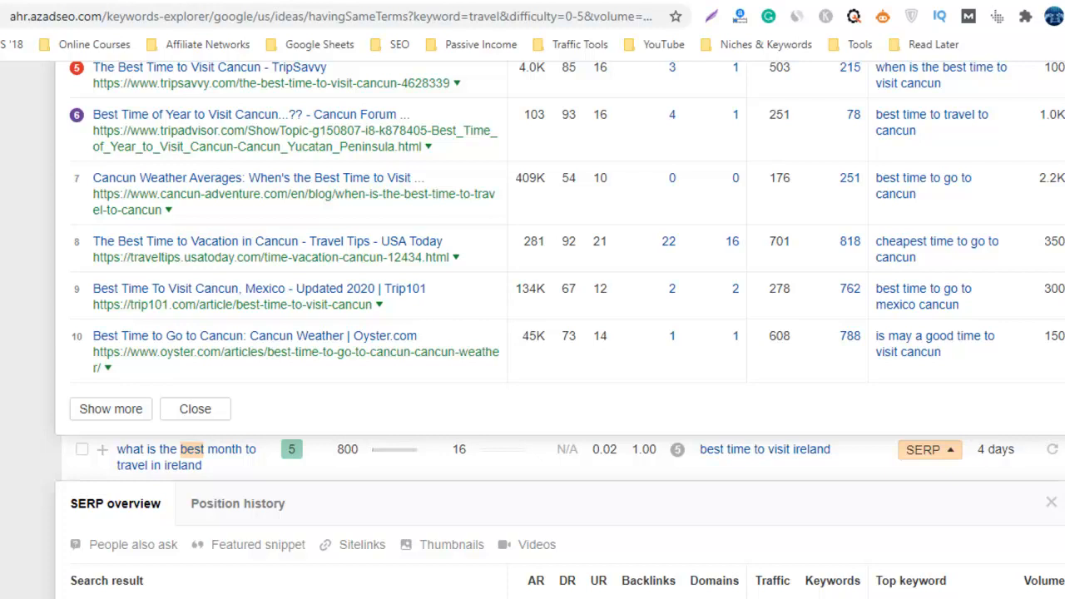
- Review the ranking pages for the Ireland best-month question and the best time to travel to Puerto Rico and Portugal keywords
scroll(533, 333, "down", 6)
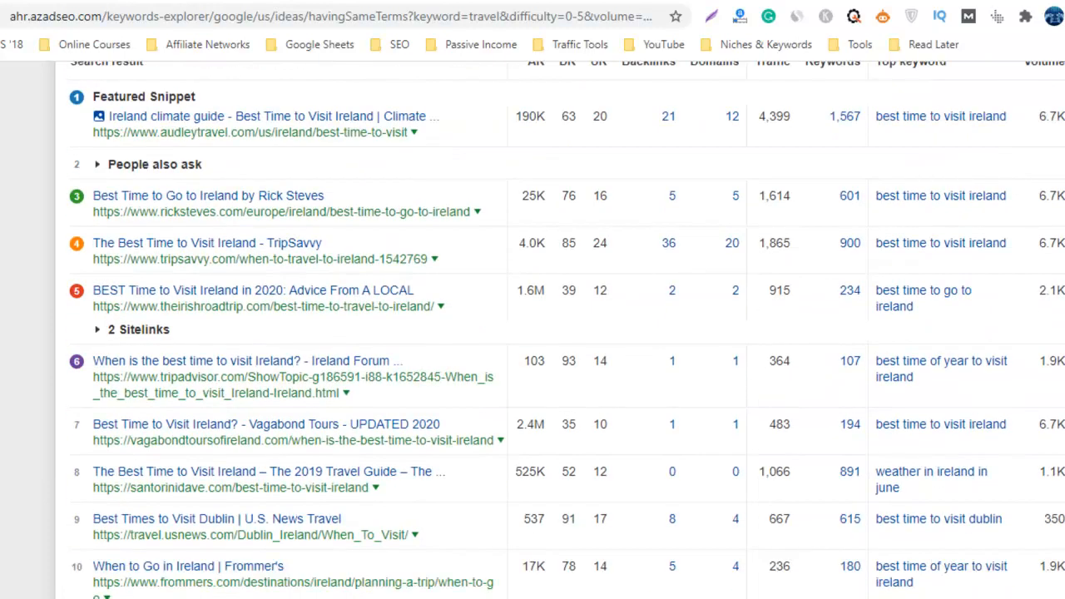
scroll(532, 333, "down", 1)
scroll(533, 333, "down", 15)
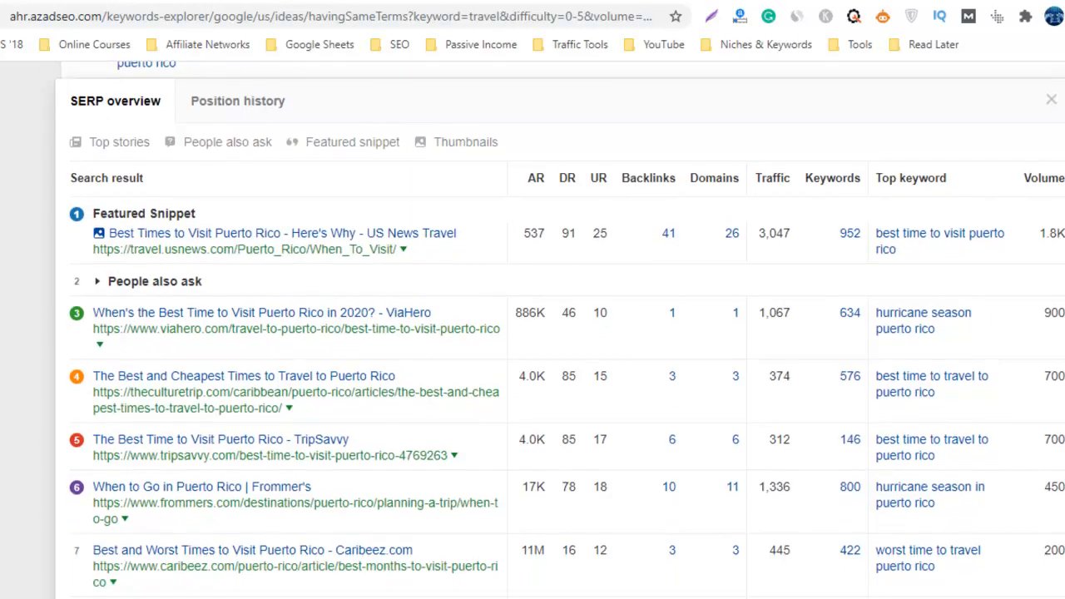
scroll(532, 333, "down", 11)
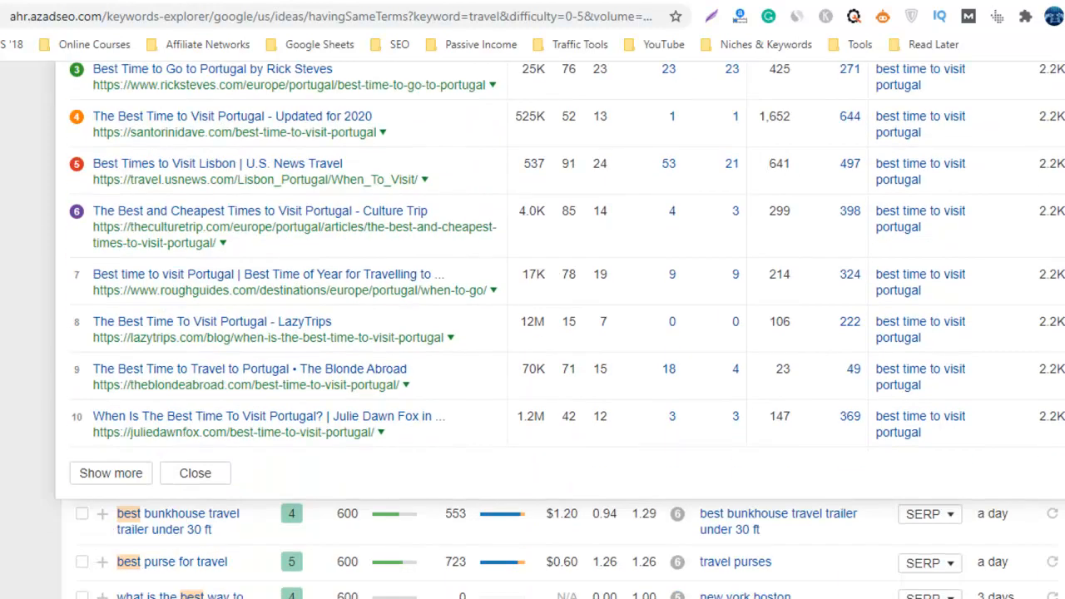
- Examine the domain ratings, backlinks and traffic of the pages ranking for "best travel blanket"
scroll(533, 333, "down", 1)
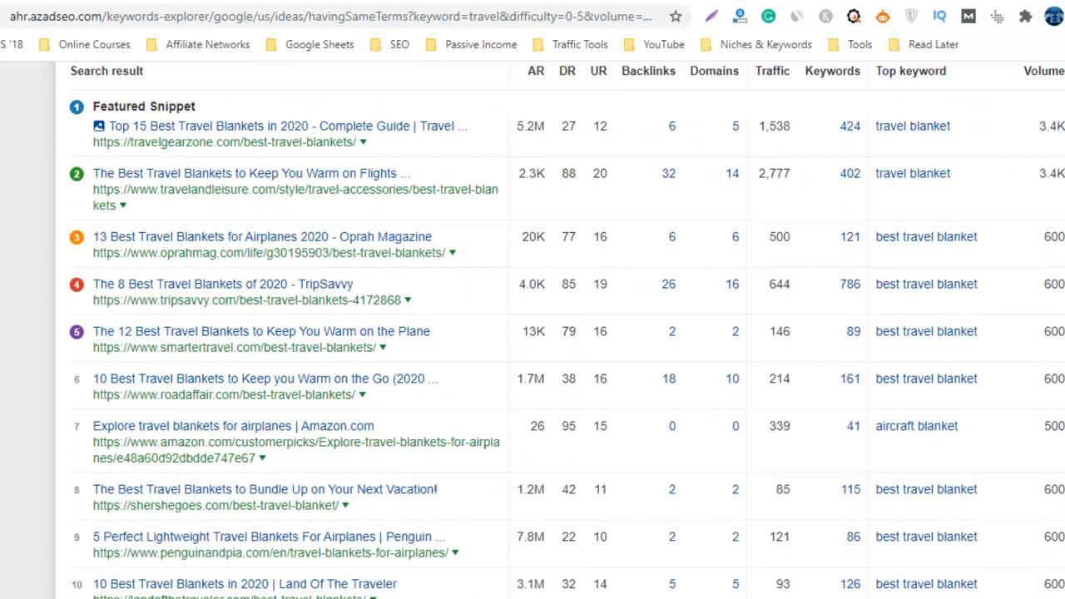
scroll(533, 333, "down", 3)
scroll(533, 333, "up", 5)
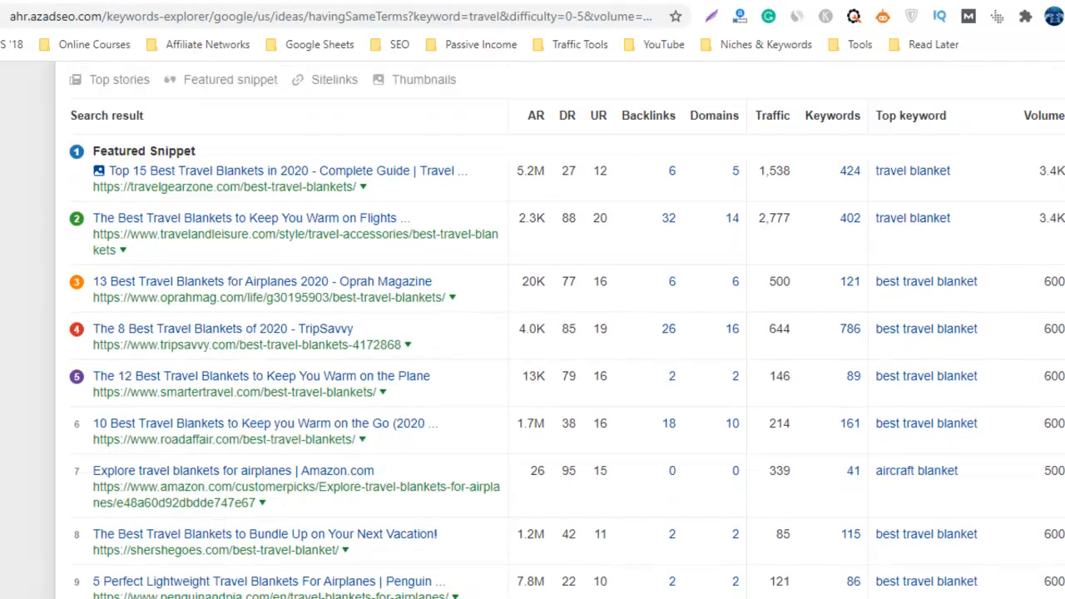
scroll(533, 333, "up", 4)
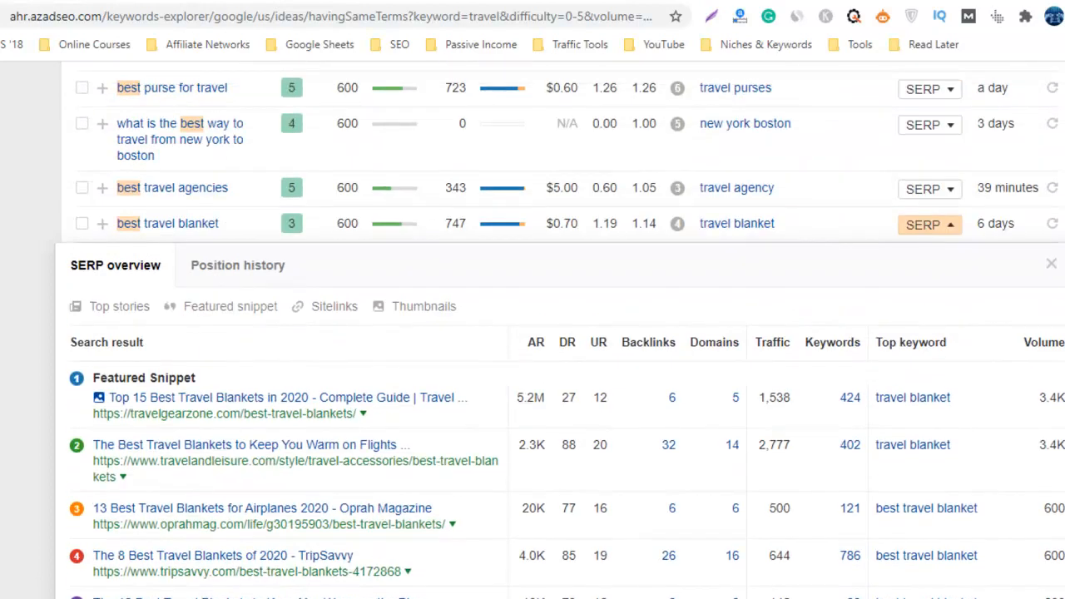
scroll(532, 333, "down", 6)
scroll(533, 333, "up", 2)
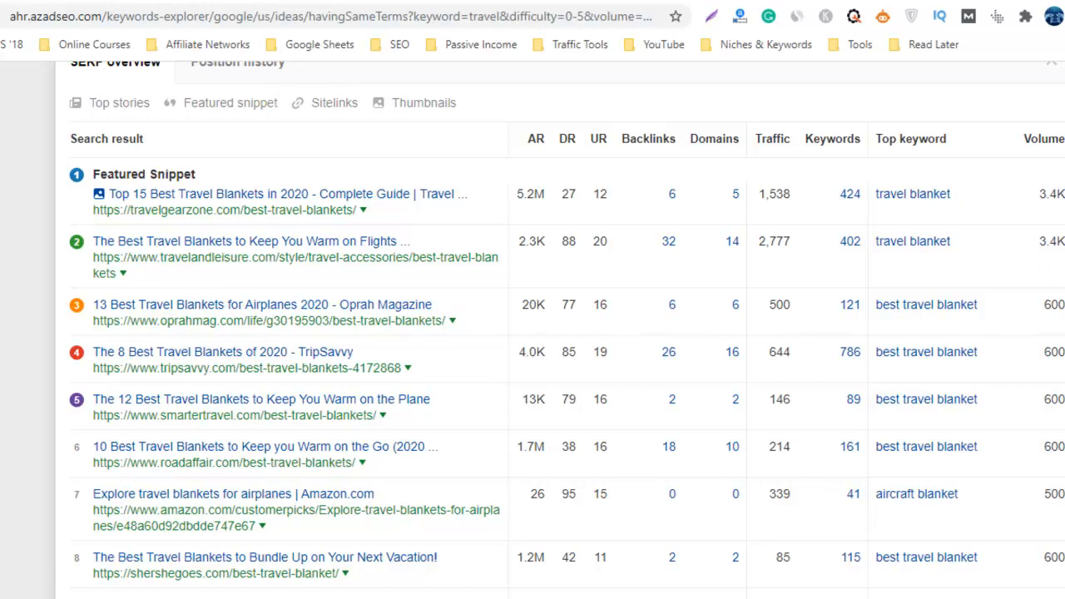
- Recheck all ten ranking pages in the SERP overview for "best travel blanket", comparing small sites with large ones
scroll(533, 333, "down", 5)
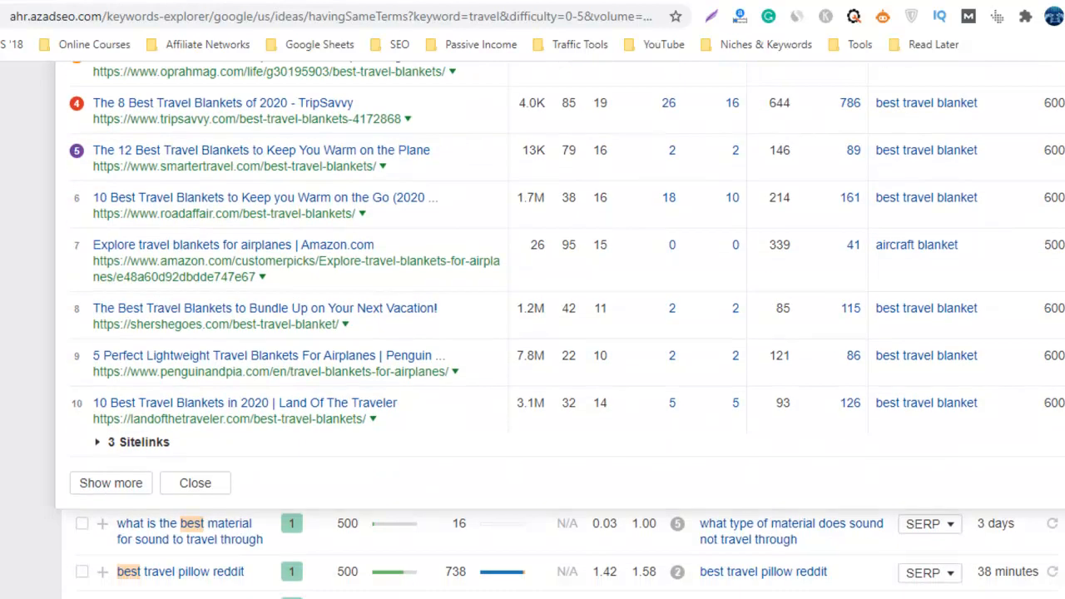
scroll(533, 333, "up", 6)
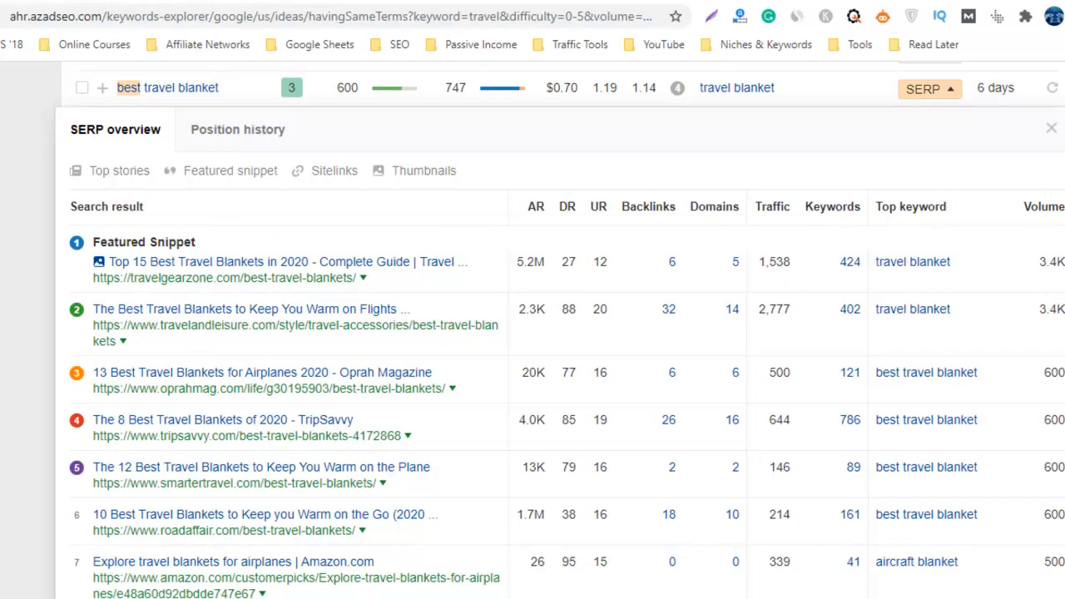
scroll(533, 333, "down", 2)
scroll(998, 299, "up", 3)
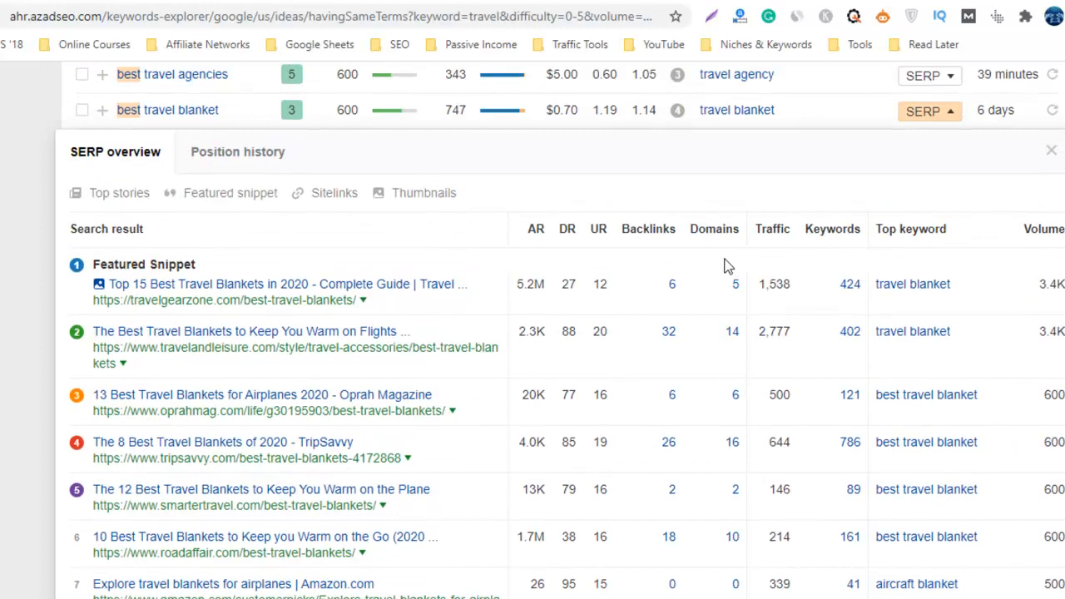
scroll(533, 333, "down", 5)
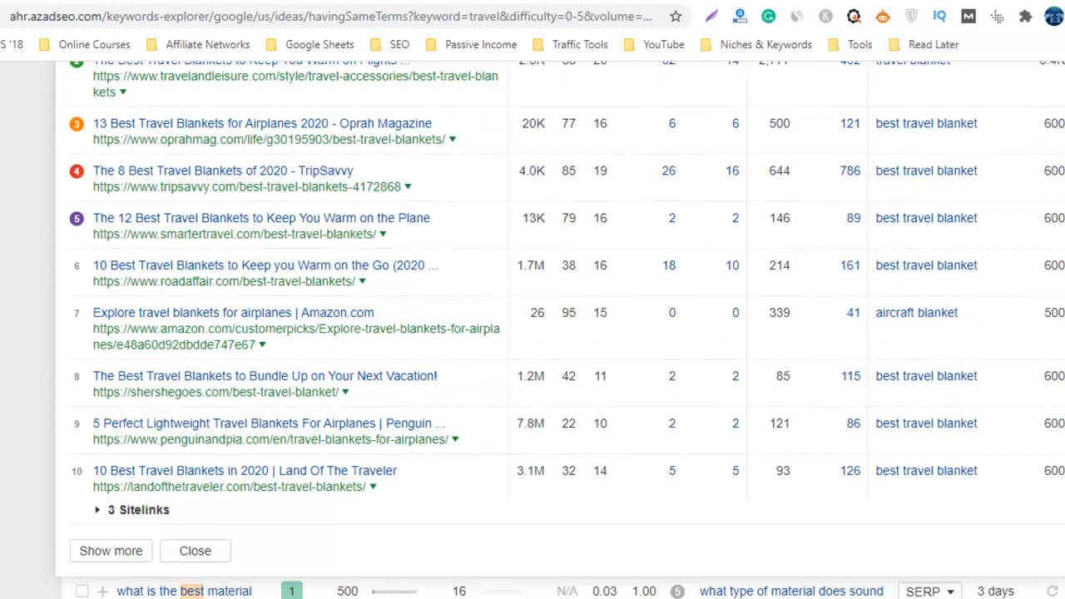
scroll(532, 333, "up", 5)
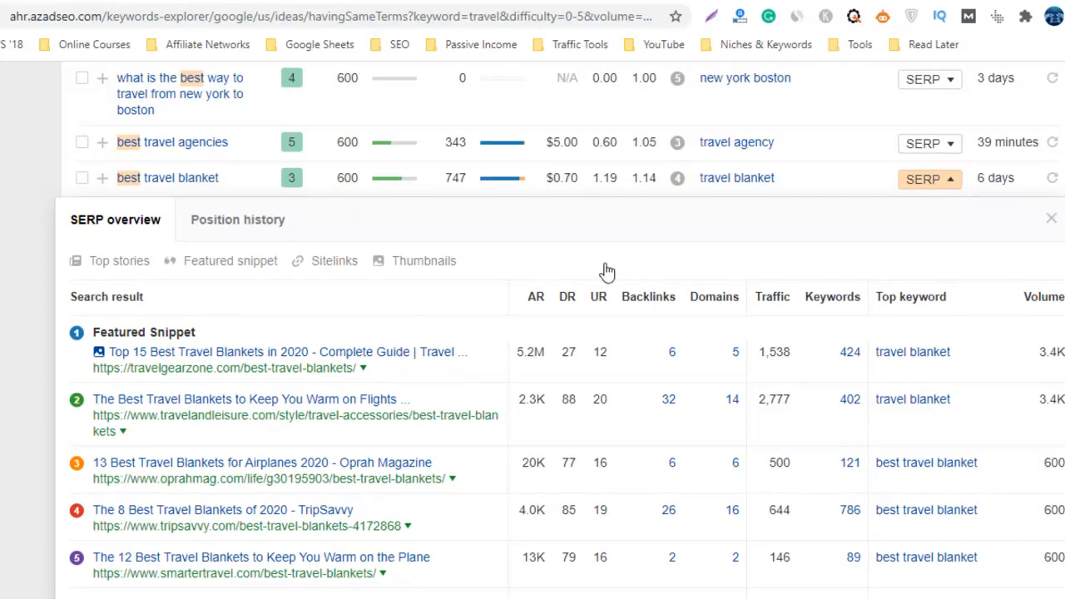
- Copy the keyword "best travel blanket" from the ideas list and close its SERP overview
left_click_drag(240, 182, 118, 178)
right_click(123, 180)
left_click(155, 189)
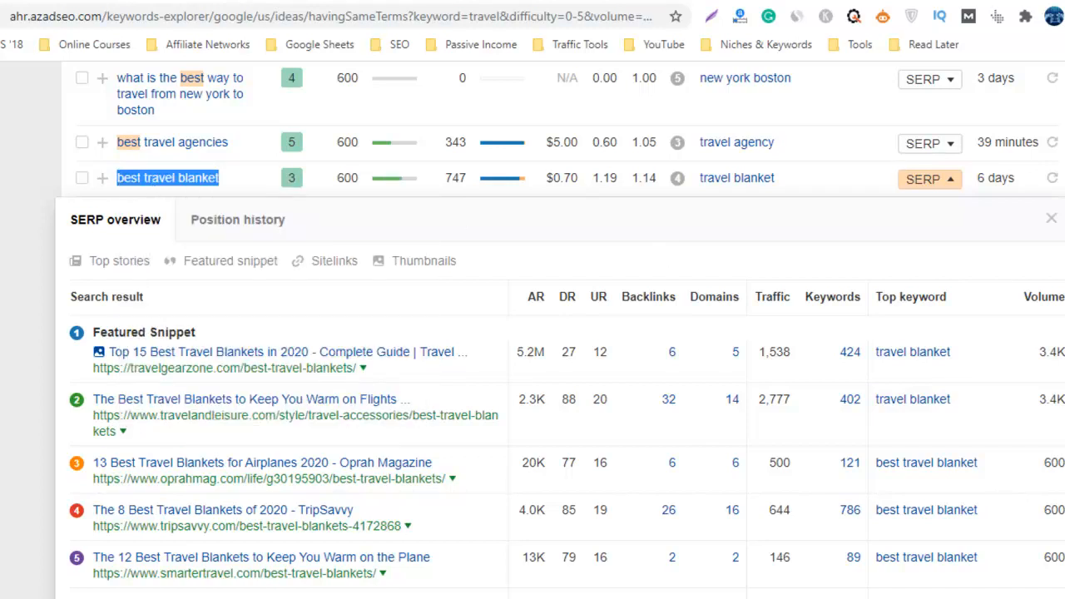
scroll(532, 333, "down", 10)
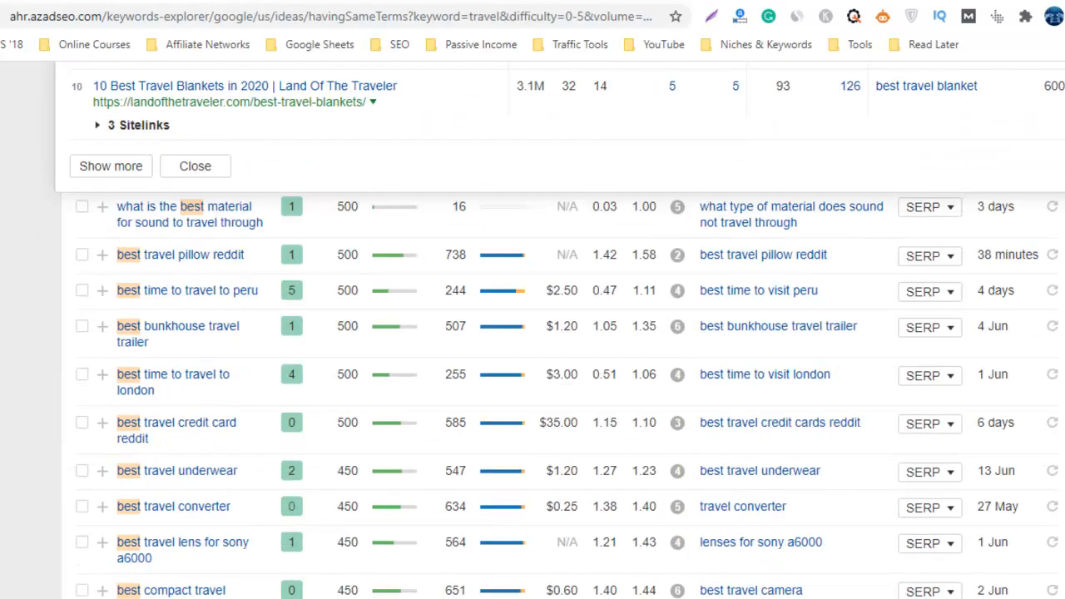
scroll(533, 333, "up", 1)
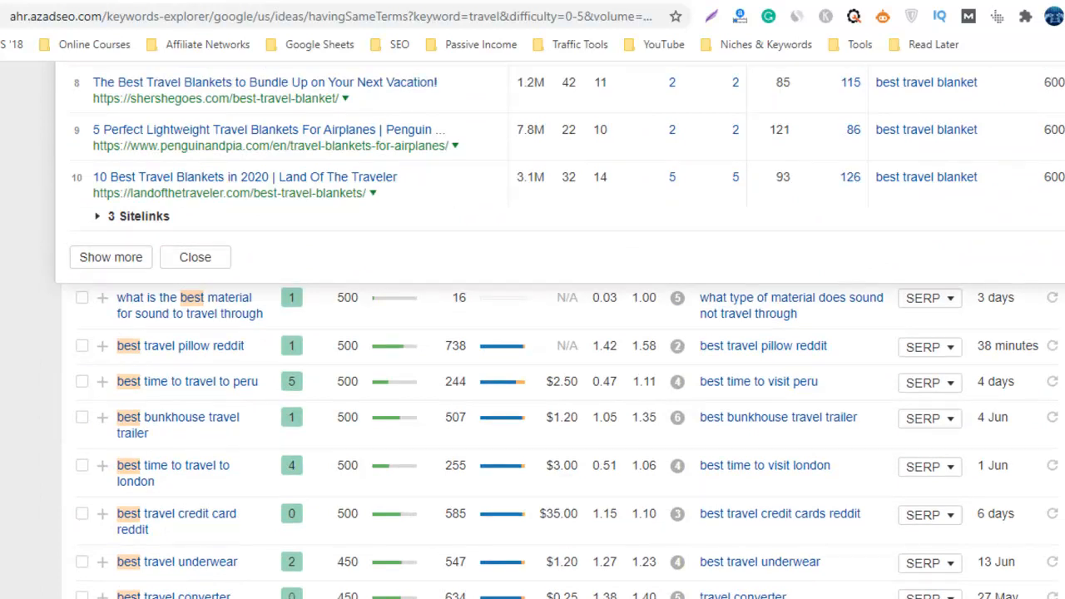
scroll(533, 333, "up", 6)
scroll(533, 333, "up", 1)
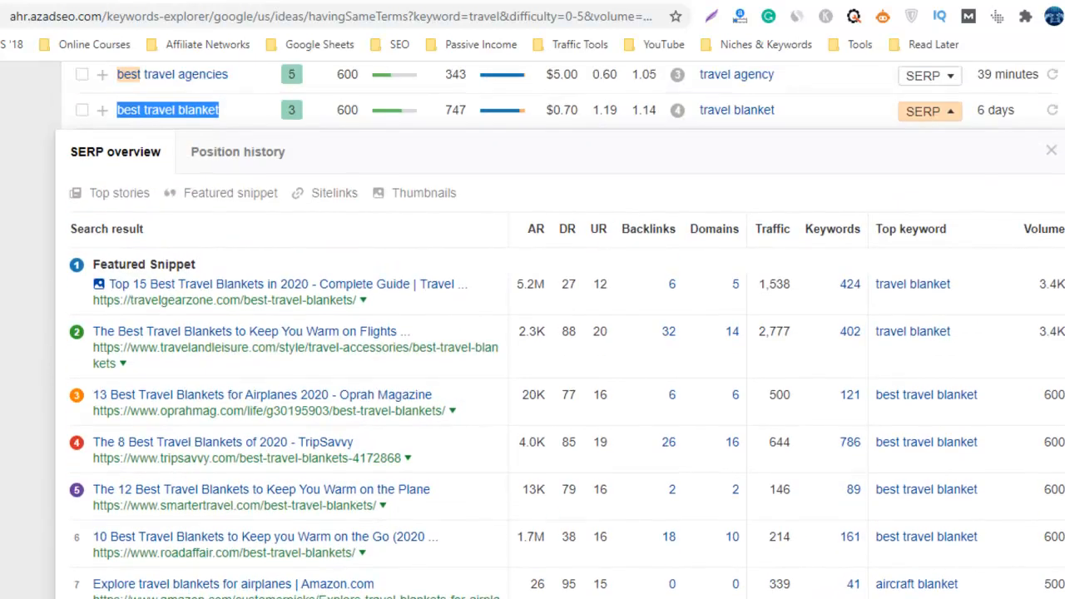
left_click(1052, 151)
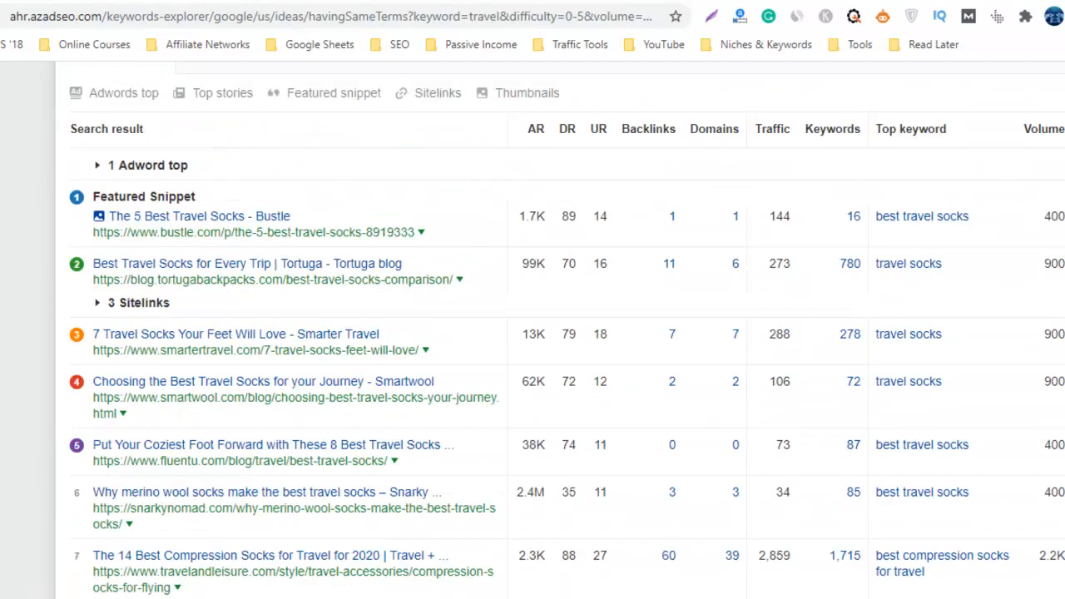
- Examine the competing pages in the SERP overviews for "best travel socks" and "best travel jacket men's"
scroll(532, 333, "down", 1)
scroll(533, 333, "up", 7)
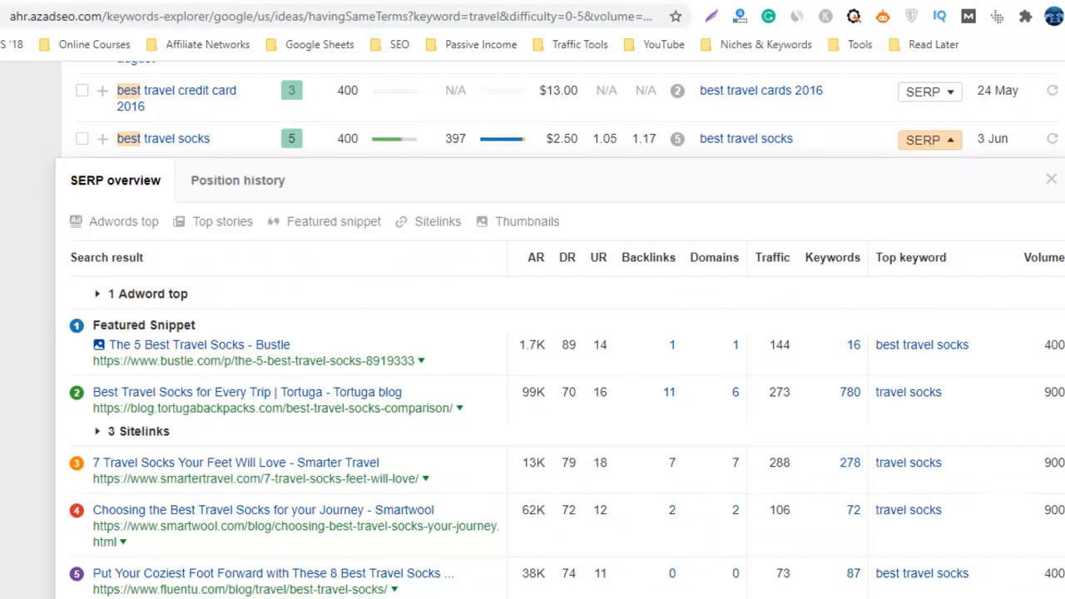
scroll(532, 333, "down", 8)
scroll(532, 333, "down", 2)
scroll(532, 333, "up", 2)
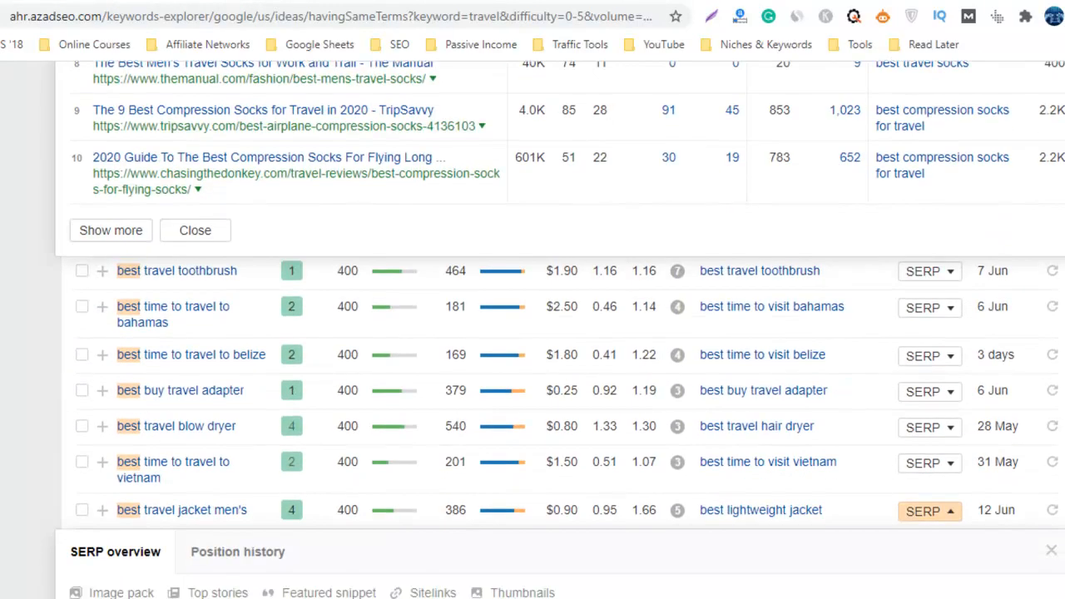
scroll(533, 333, "down", 6)
scroll(533, 333, "up", 2)
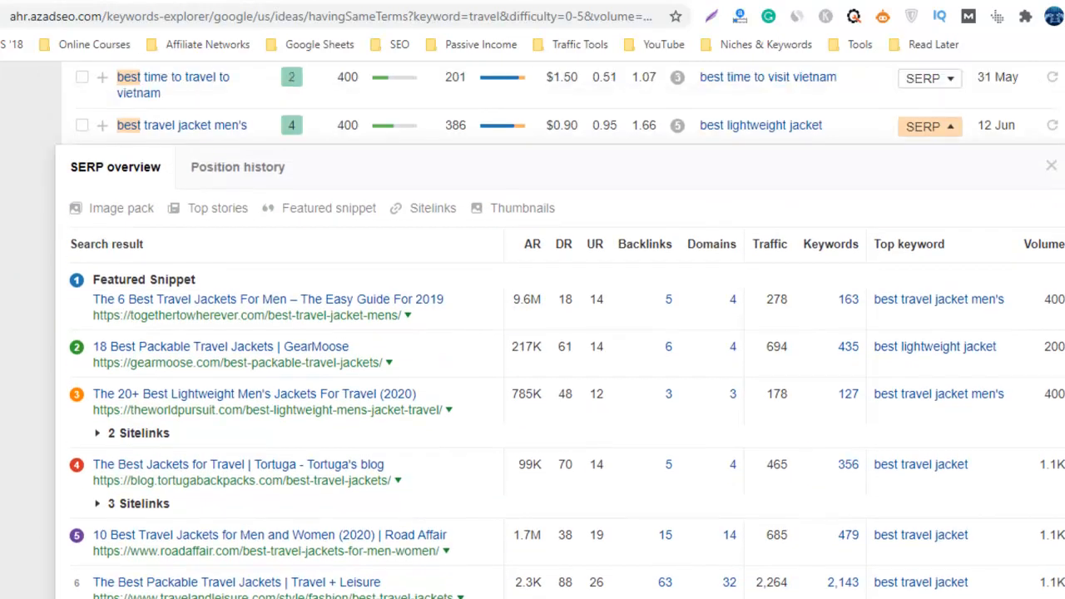
scroll(532, 333, "down", 4)
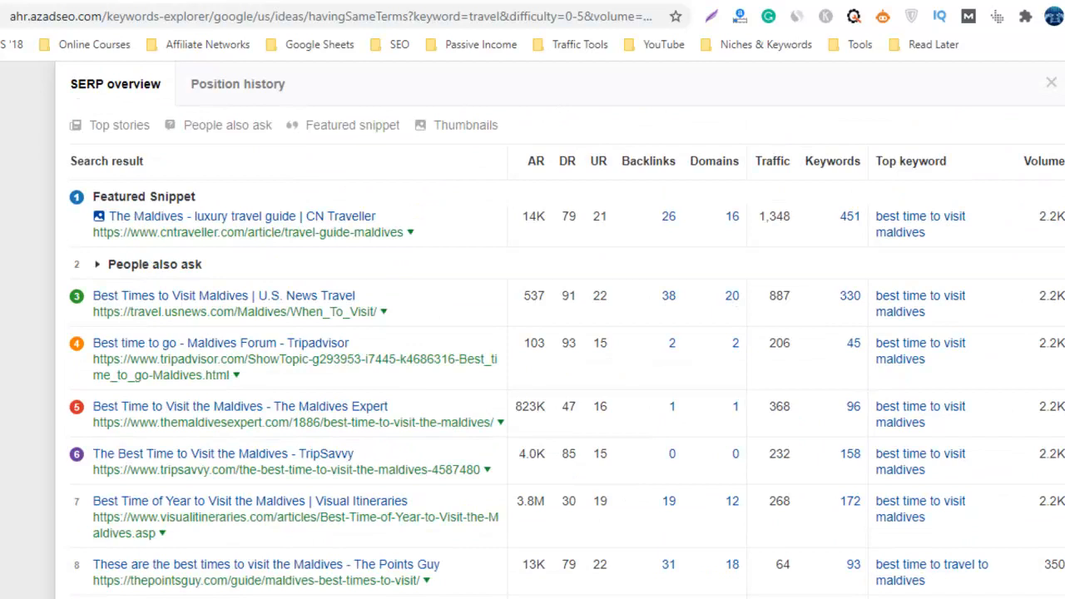
- Review the ranking pages for the best time to travel to Maldives and Paris keywords and "best compression bags for travel"
scroll(533, 333, "down", 2)
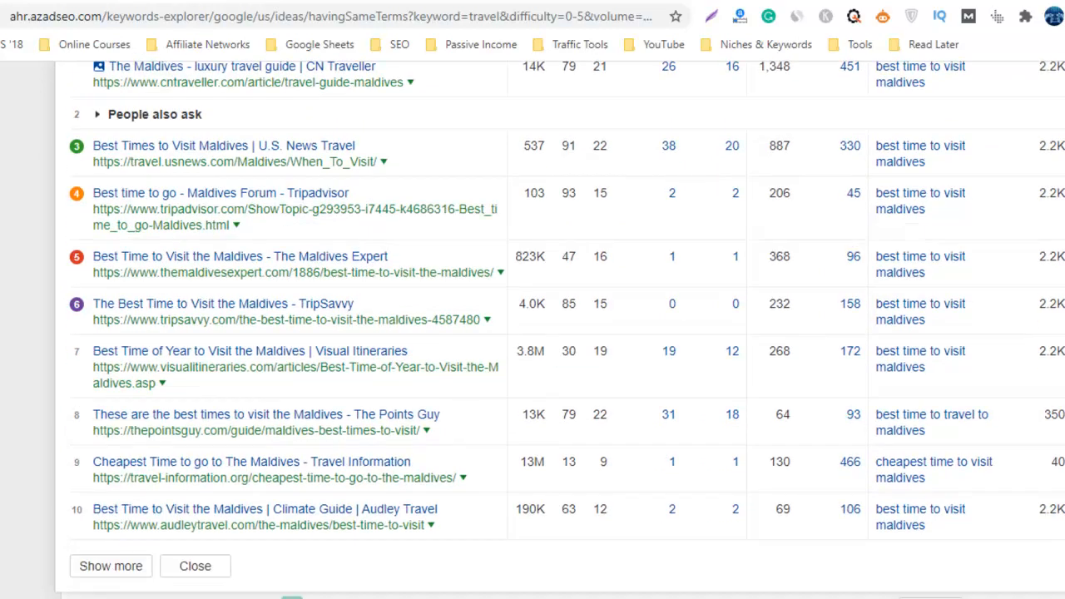
scroll(533, 333, "down", 5)
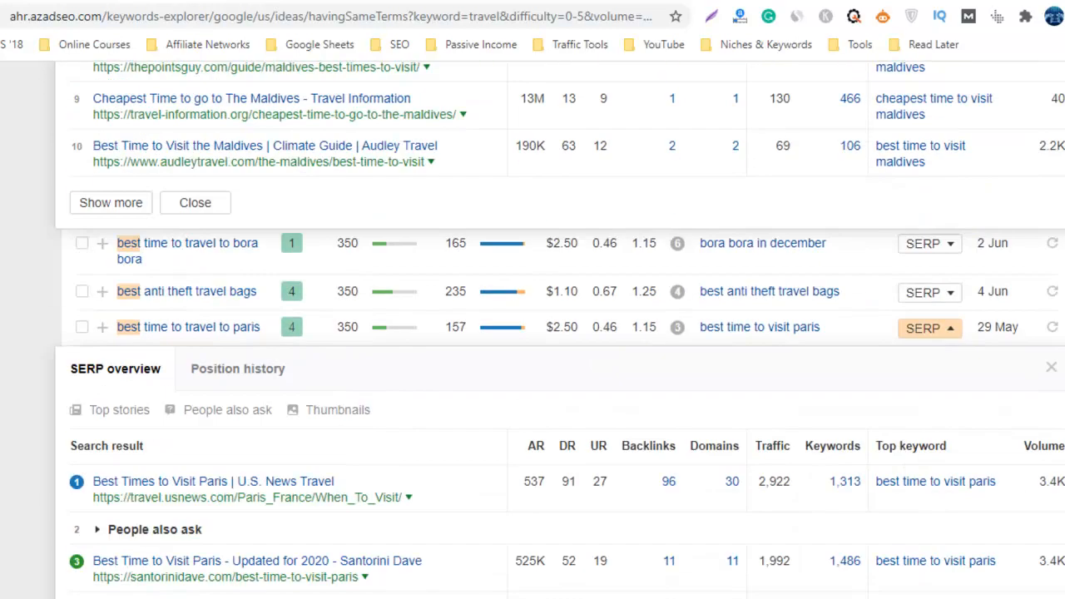
scroll(533, 333, "down", 4)
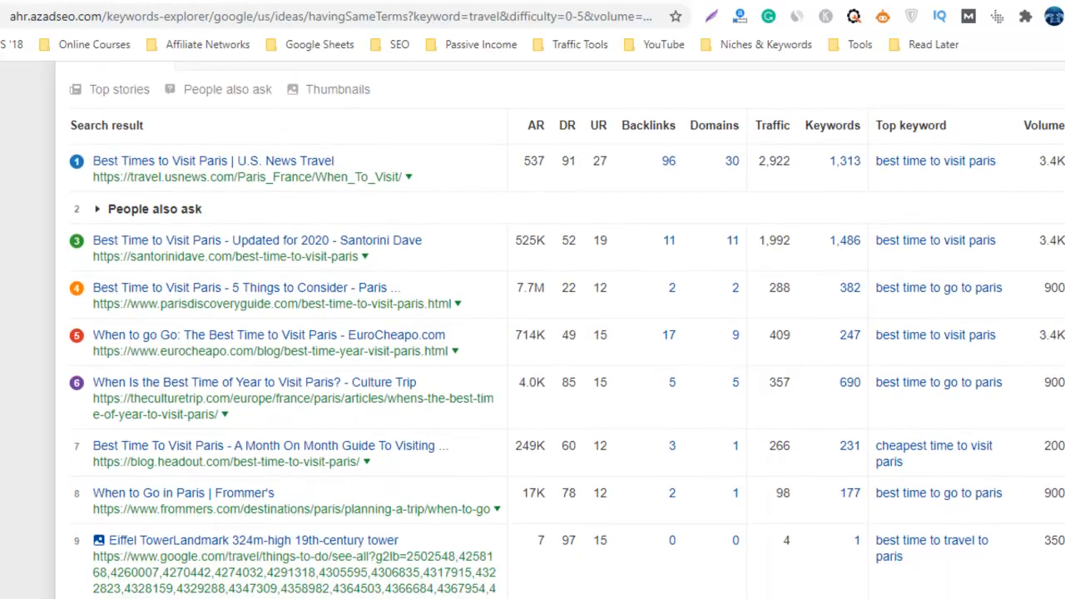
scroll(533, 333, "down", 8)
scroll(533, 333, "down", 3)
scroll(533, 333, "down", 10)
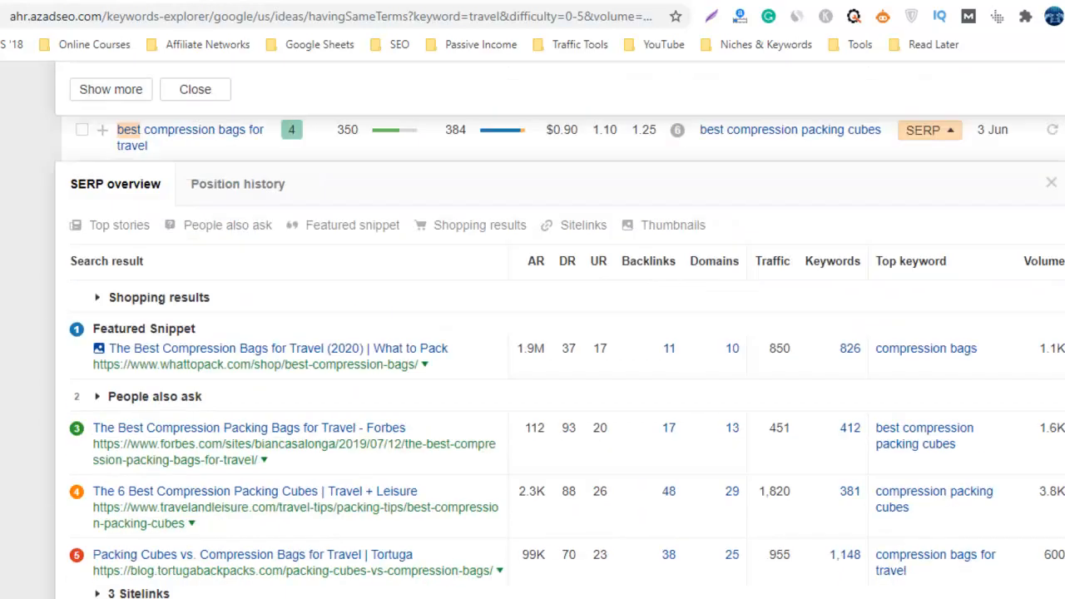
scroll(532, 333, "down", 9)
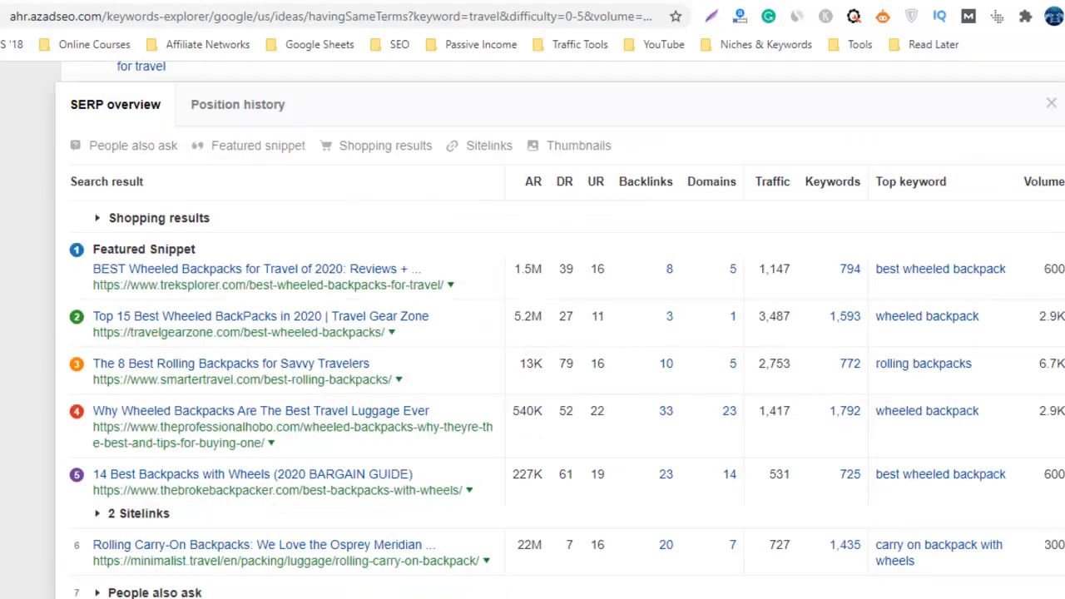
- Examine the domain ratings, backlinks and traffic of the pages ranking for "best backpack with wheels for travel"
scroll(533, 333, "down", 3)
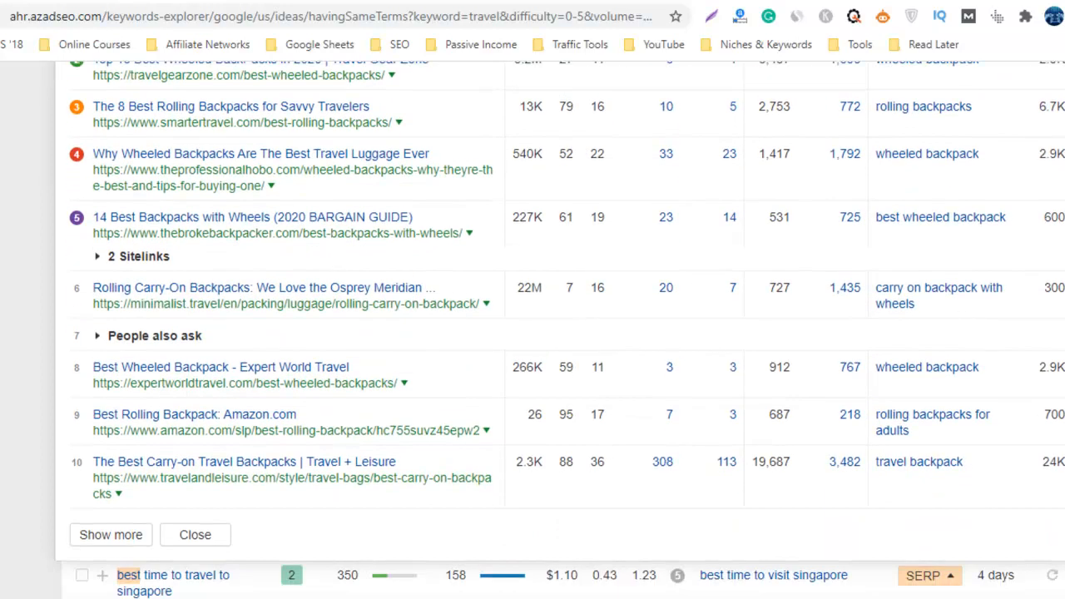
scroll(532, 333, "up", 2)
scroll(533, 333, "up", 2)
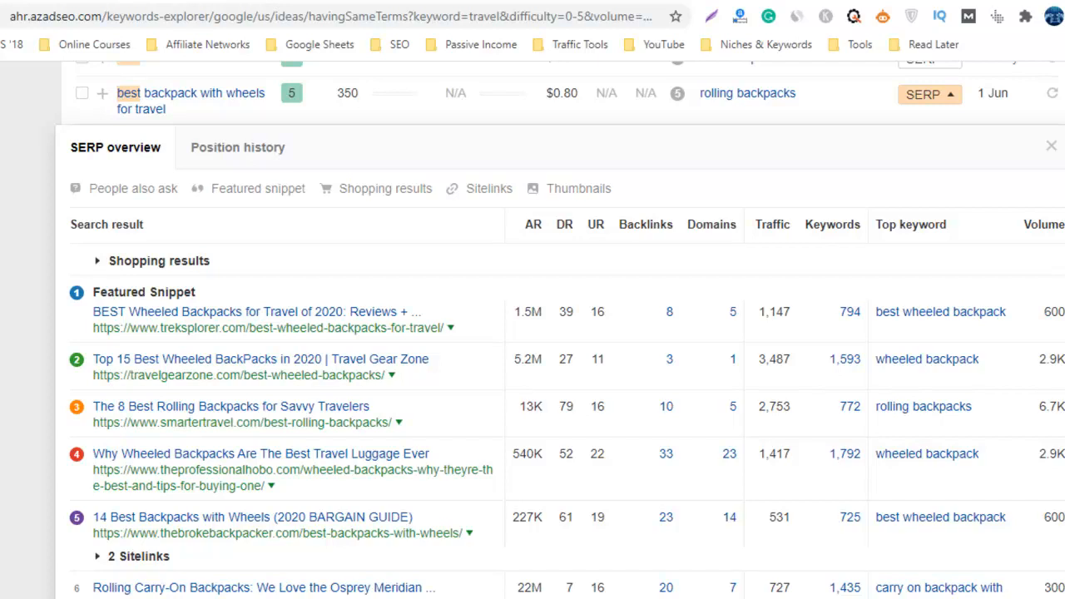
scroll(533, 333, "down", 2)
scroll(533, 333, "up", 1)
scroll(532, 333, "down", 3)
scroll(533, 333, "up", 2)
scroll(533, 333, "up", 1)
scroll(533, 333, "down", 3)
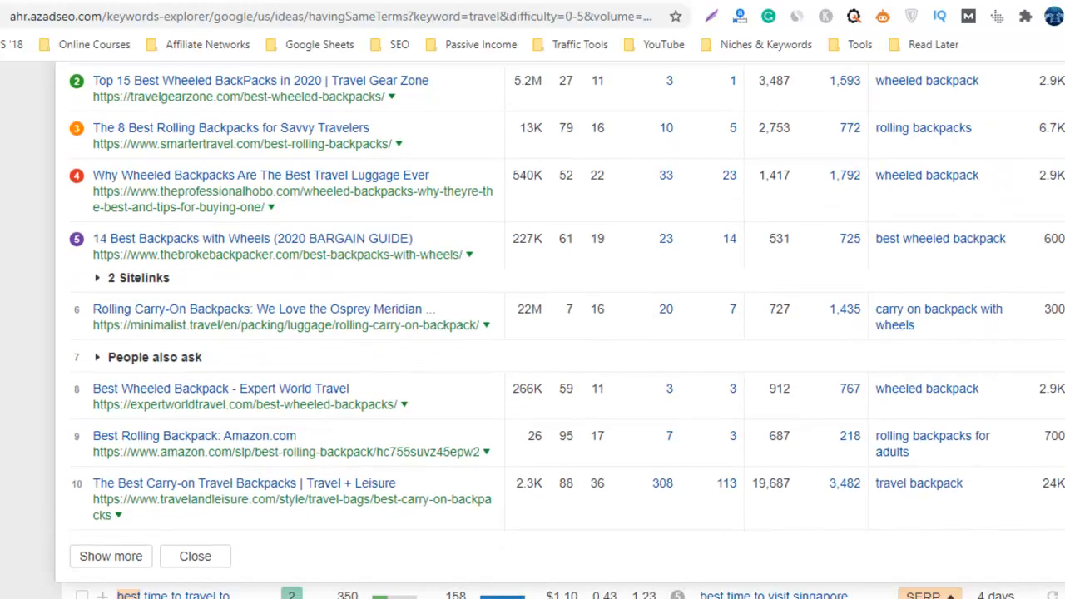
scroll(533, 333, "up", 3)
scroll(532, 333, "down", 2)
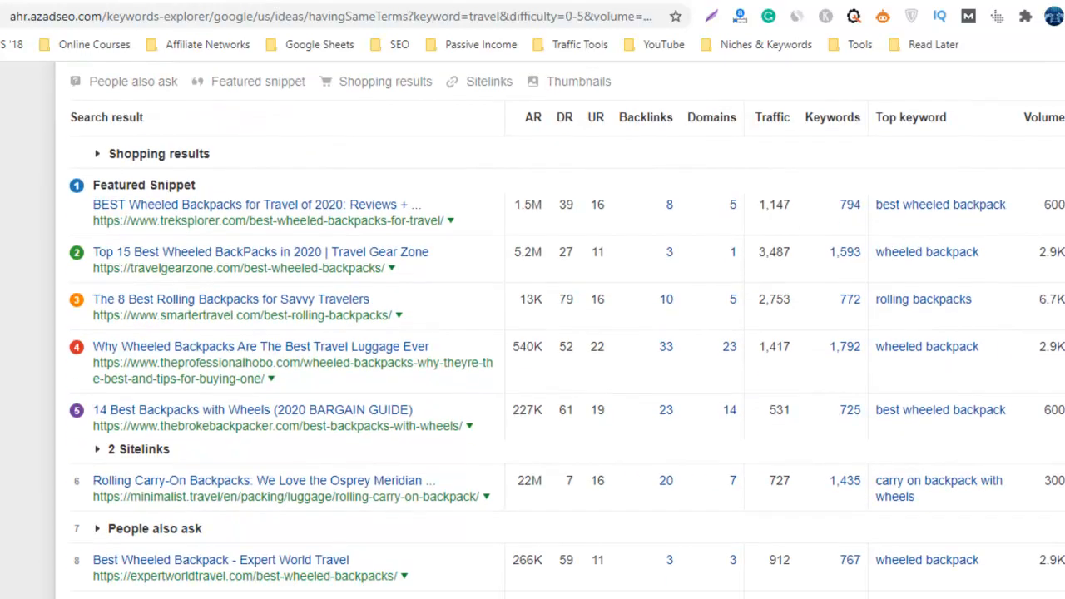
scroll(533, 333, "down", 2)
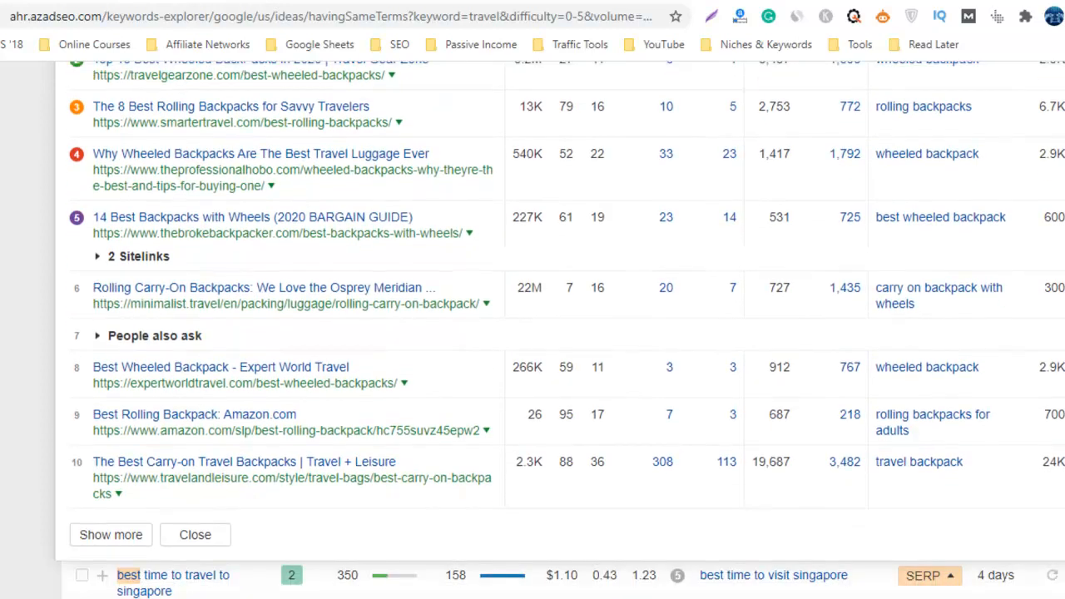
scroll(533, 333, "up", 2)
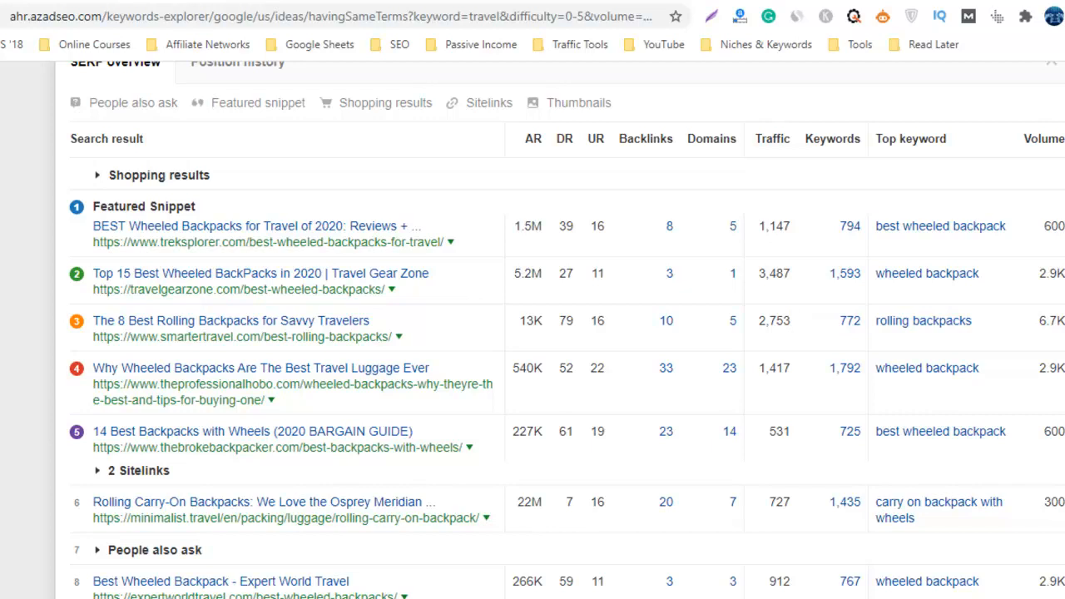
scroll(533, 333, "up", 1)
scroll(533, 333, "up", 2)
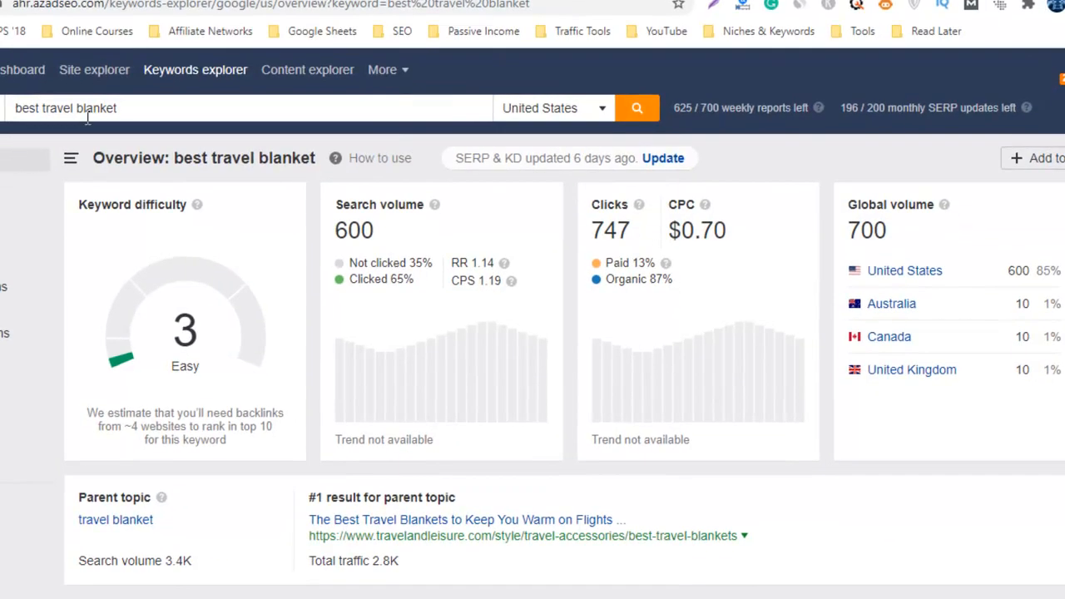
- Review the search volume, parent topic and related keyword ideas in the keyword overview for "best travel blanket"
left_click_drag(142, 119, 10, 102)
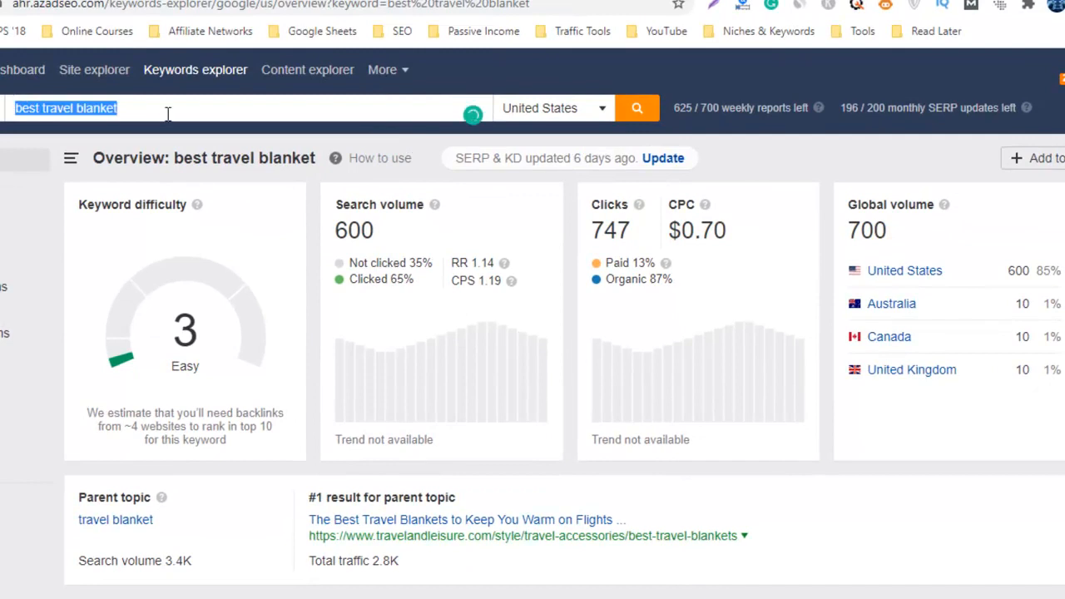
left_click(246, 120)
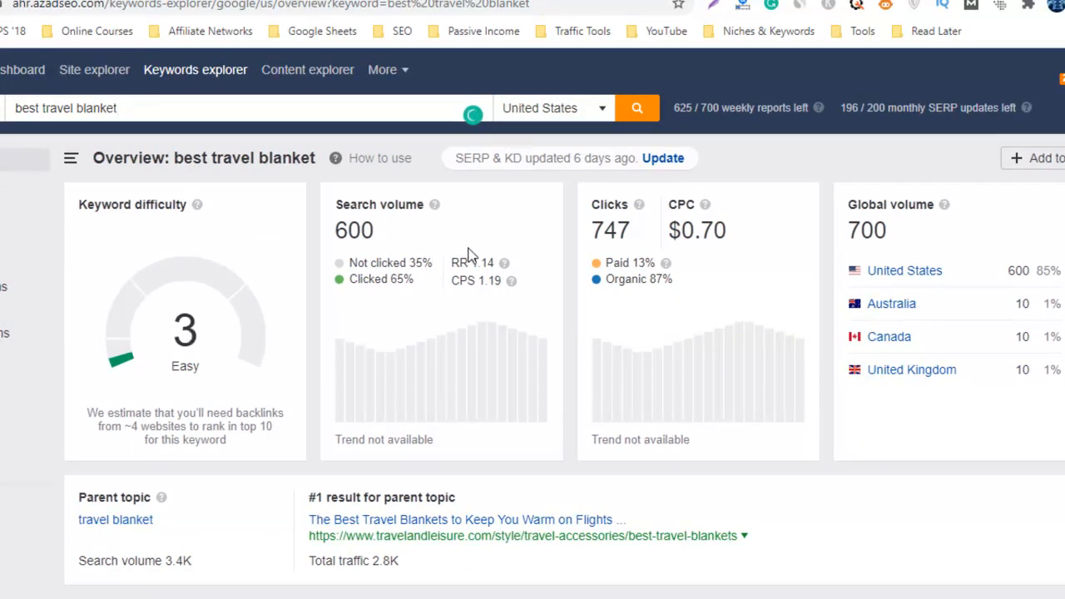
double_click(360, 235)
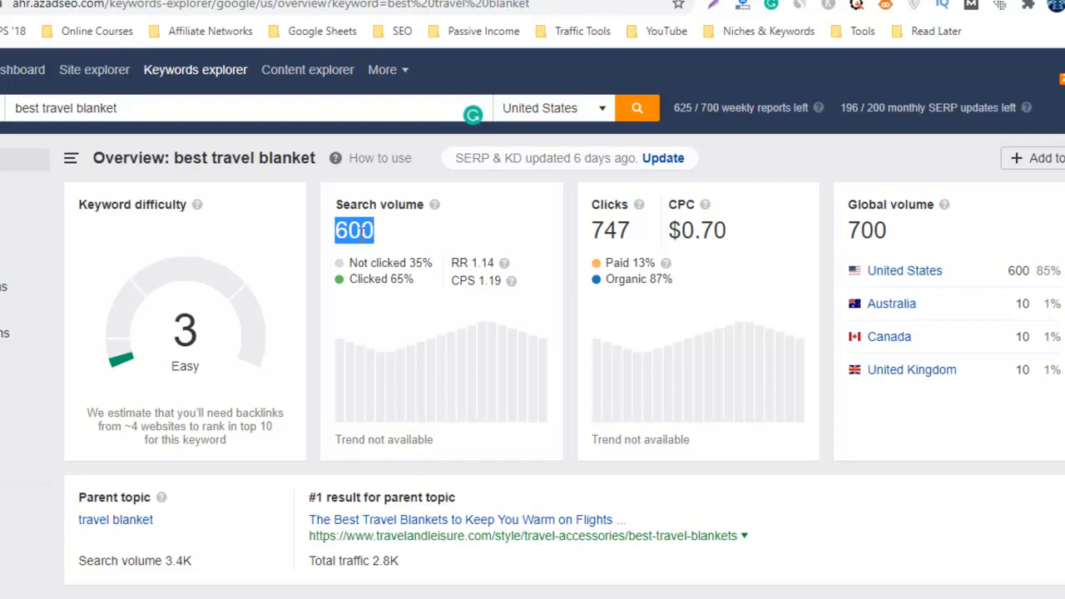
left_click(494, 243)
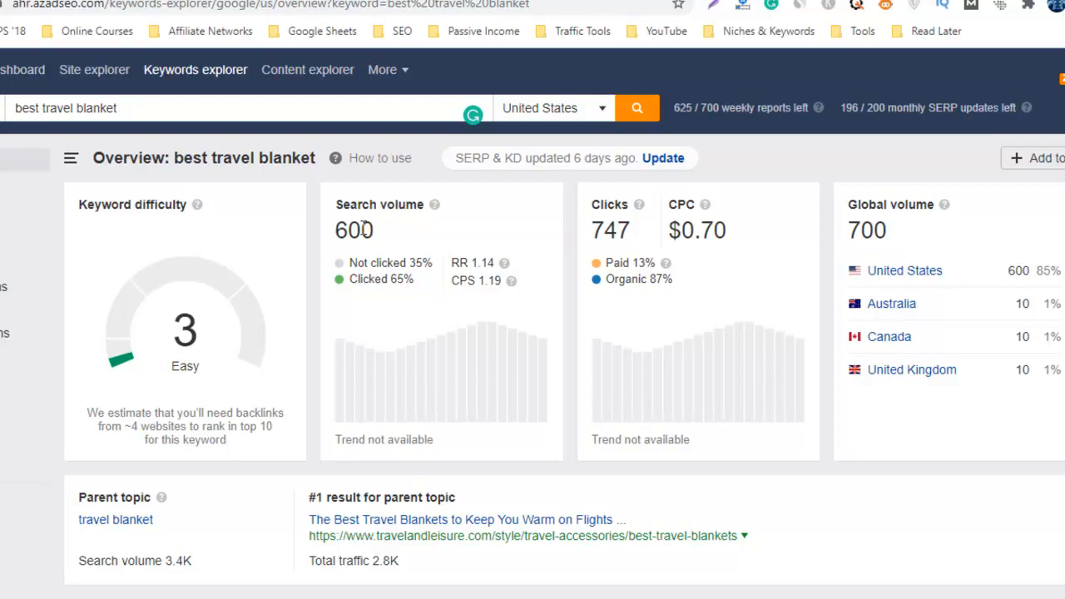
scroll(533, 333, "down", 4)
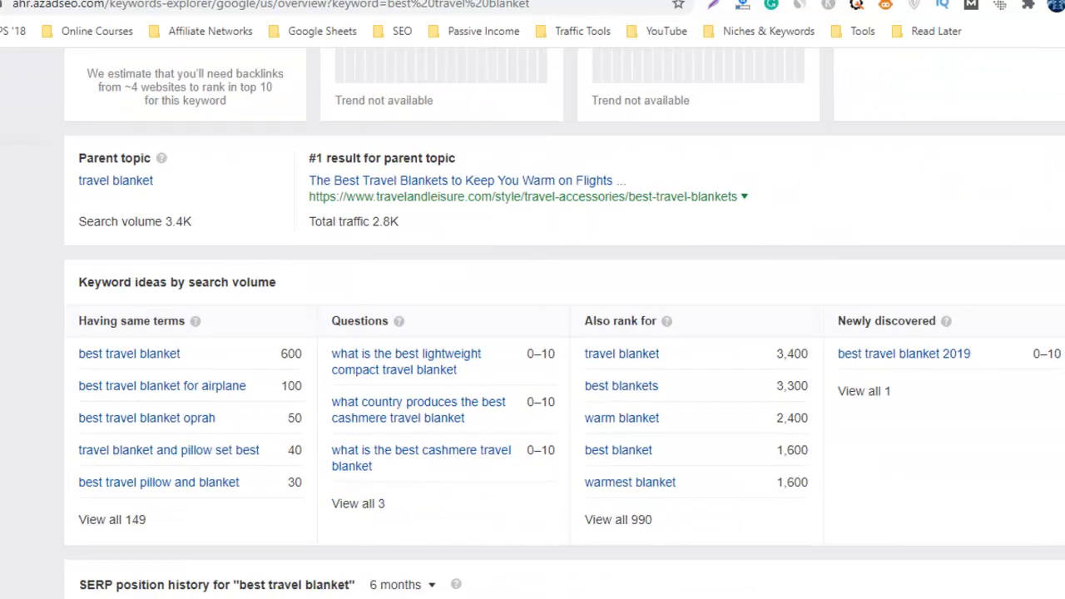
scroll(533, 333, "down", 1)
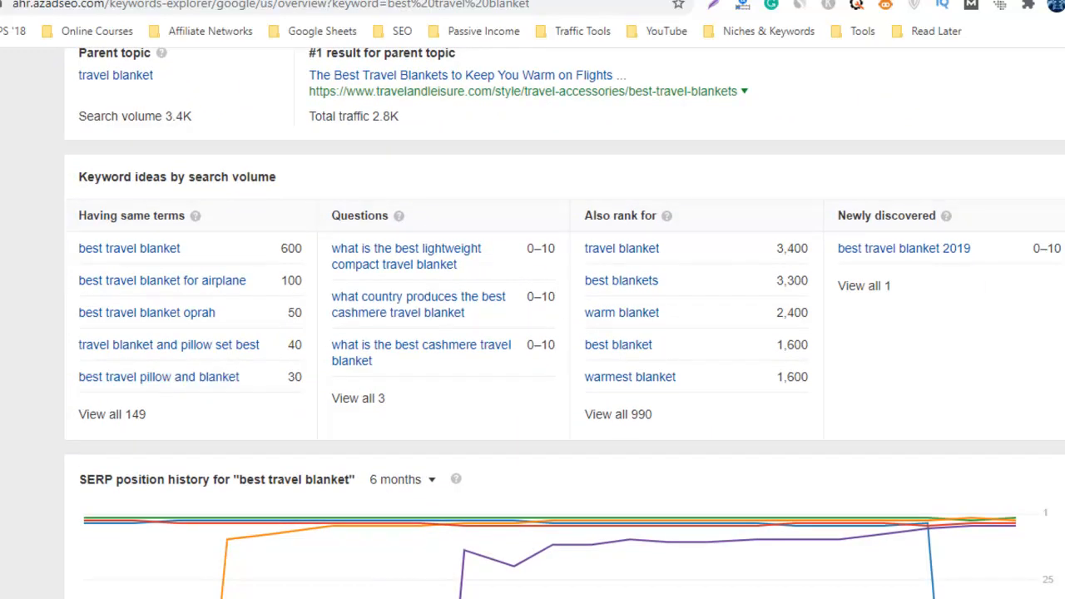
- Review the top-ranking pages in the SERP section of the "best travel blanket" keyword overview
scroll(572, 250, "down", 11)
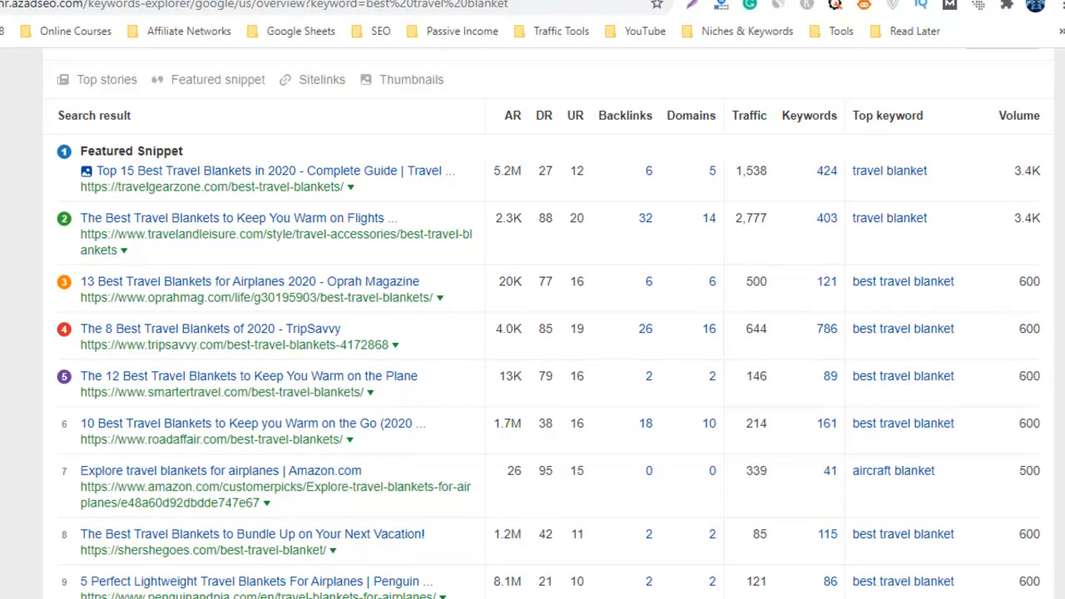
scroll(533, 333, "down", 2)
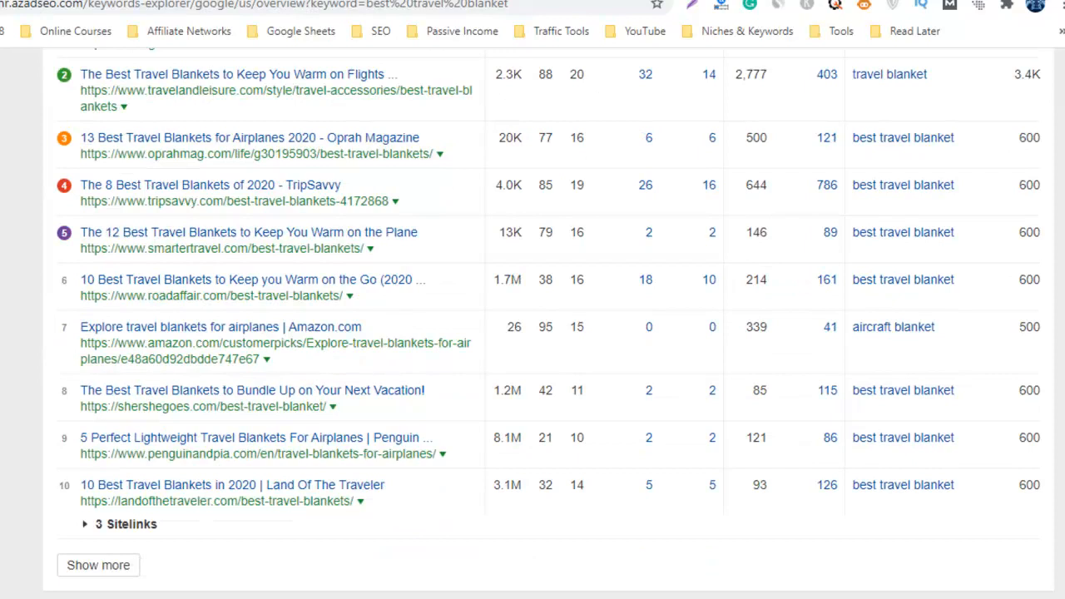
scroll(533, 332, "up", 5)
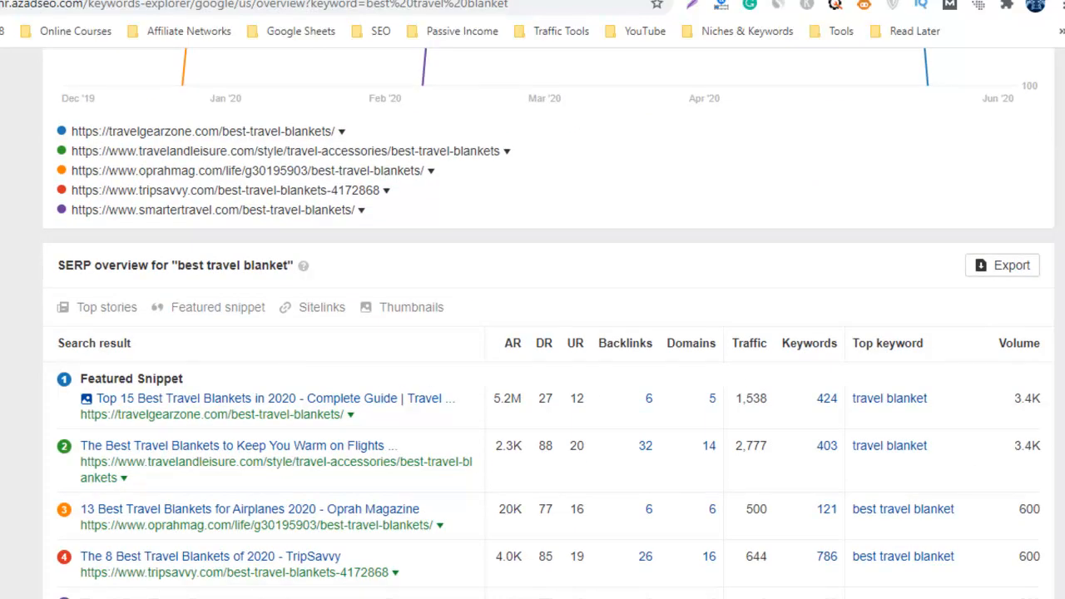
- Compare the search volume and difficulty of "best travel blanket" with the traffic and backlinks of its top-ranking pages
scroll(1054, 516, "up", 7)
scroll(1054, 516, "down", 12)
scroll(1054, 516, "up", 3)
scroll(533, 333, "down", 1)
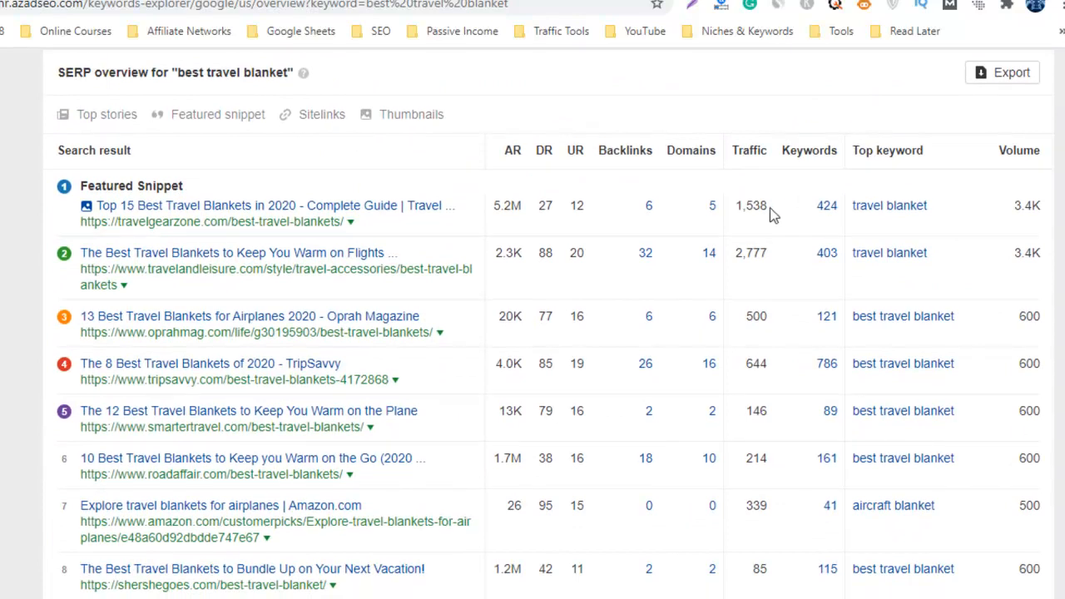
scroll(533, 333, "up", 8)
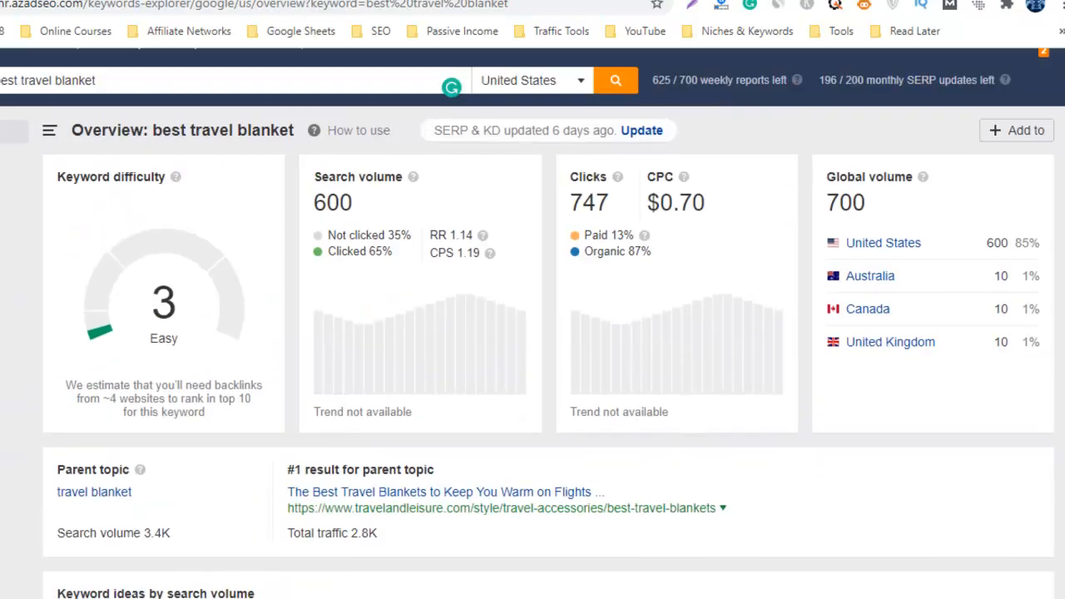
scroll(533, 333, "down", 8)
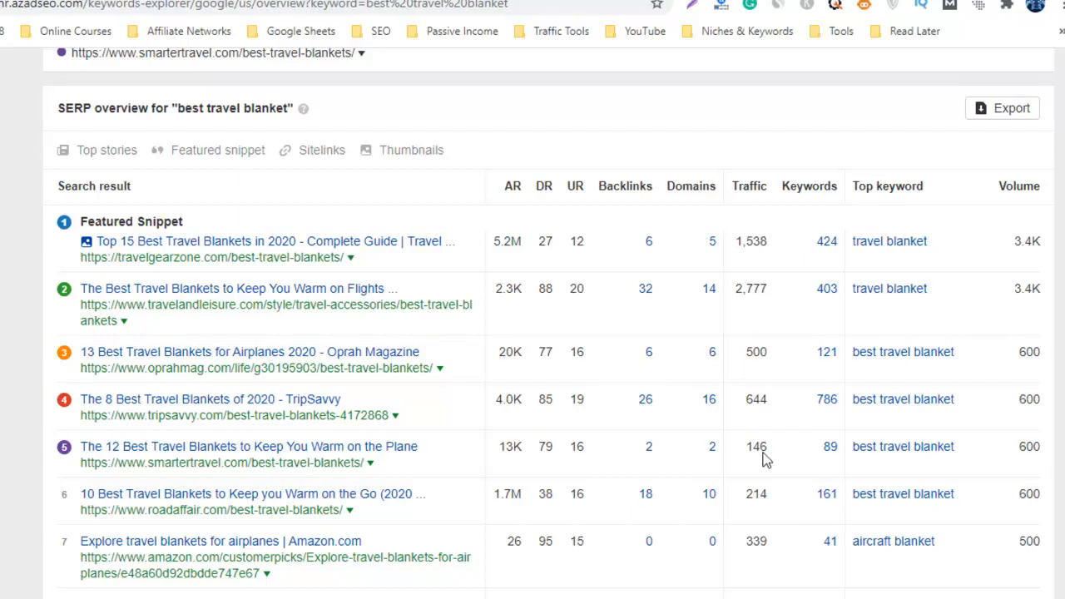
scroll(1040, 459, "down", 1)
scroll(549, 323, "down", 3)
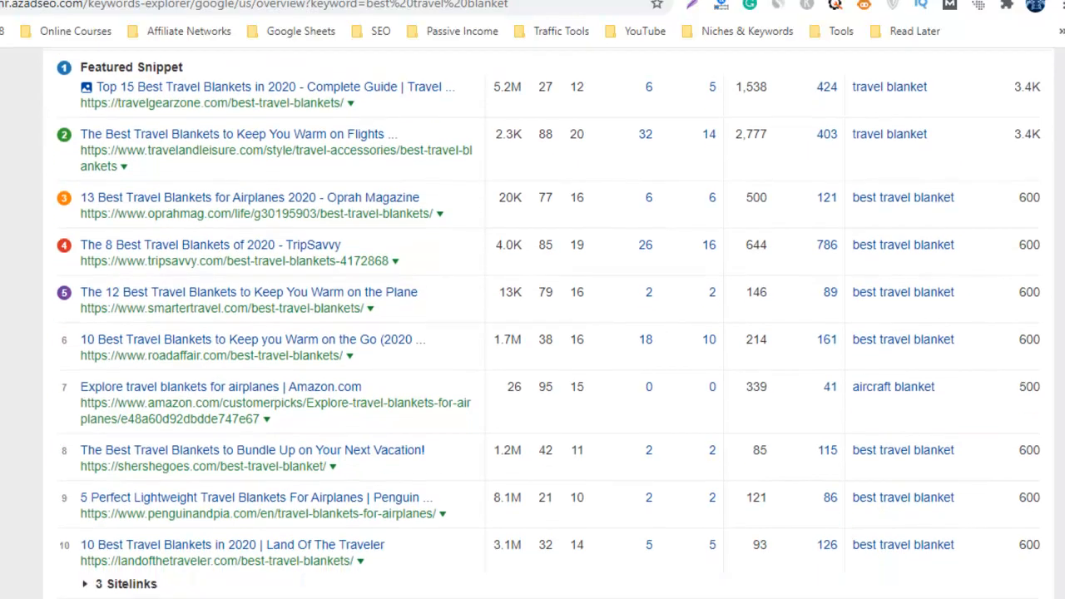
scroll(550, 323, "up", 5)
scroll(549, 323, "down", 5)
- Copy the keyword "best travel blanket" into the first Main Keyword cell of the Keyword Research sheet in the worldcheaptravel.com Google Sheets file
scroll(549, 323, "up", 10)
scroll(549, 323, "up", 10)
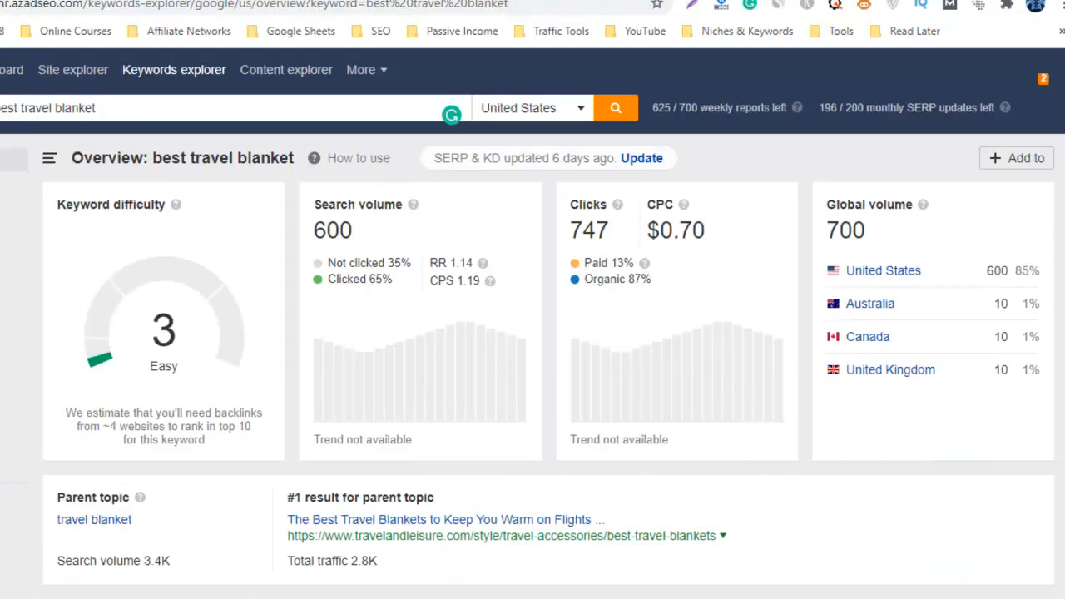
triple_click(288, 100)
right_click(287, 100)
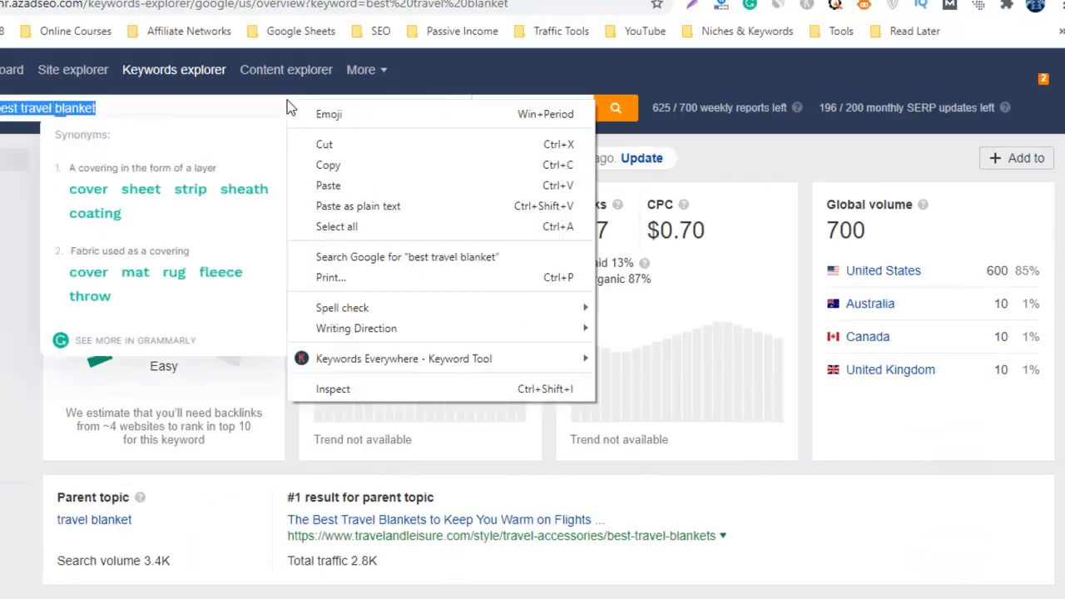
left_click(372, 166)
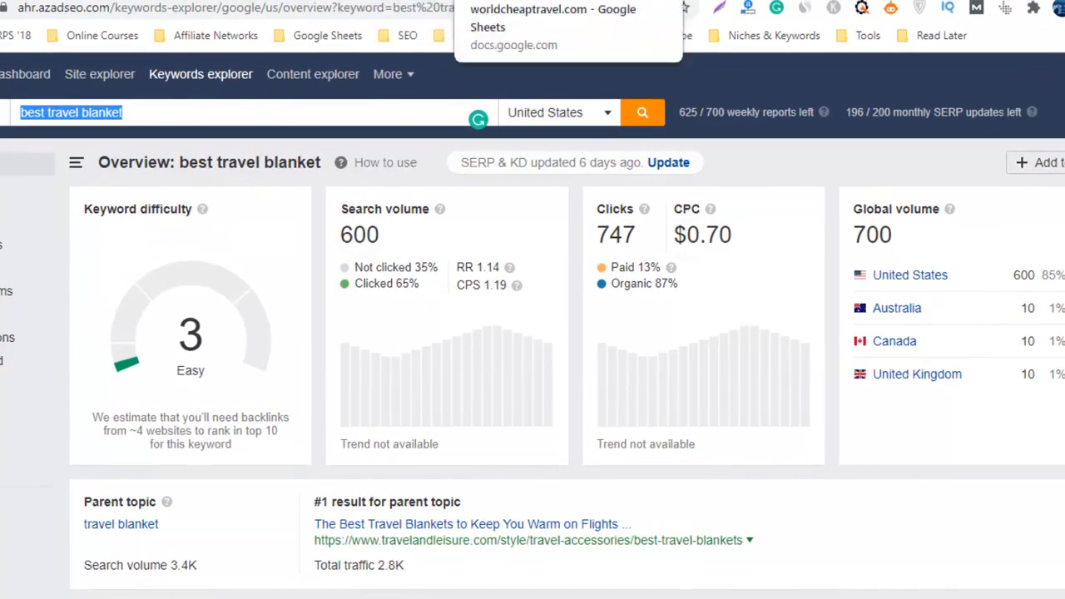
left_click(508, 0)
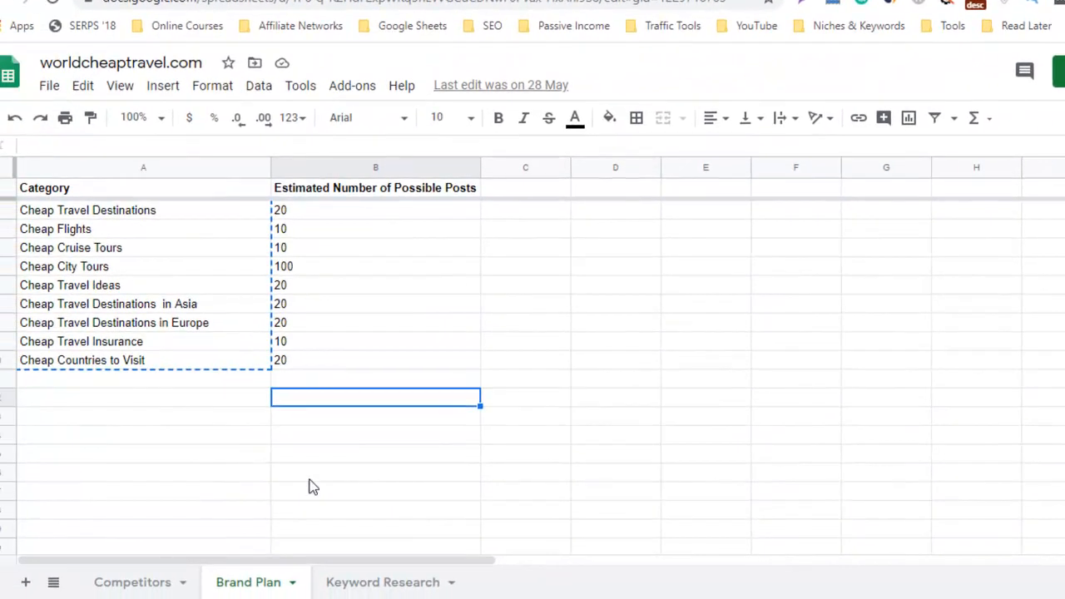
left_click(406, 583)
double_click(183, 214)
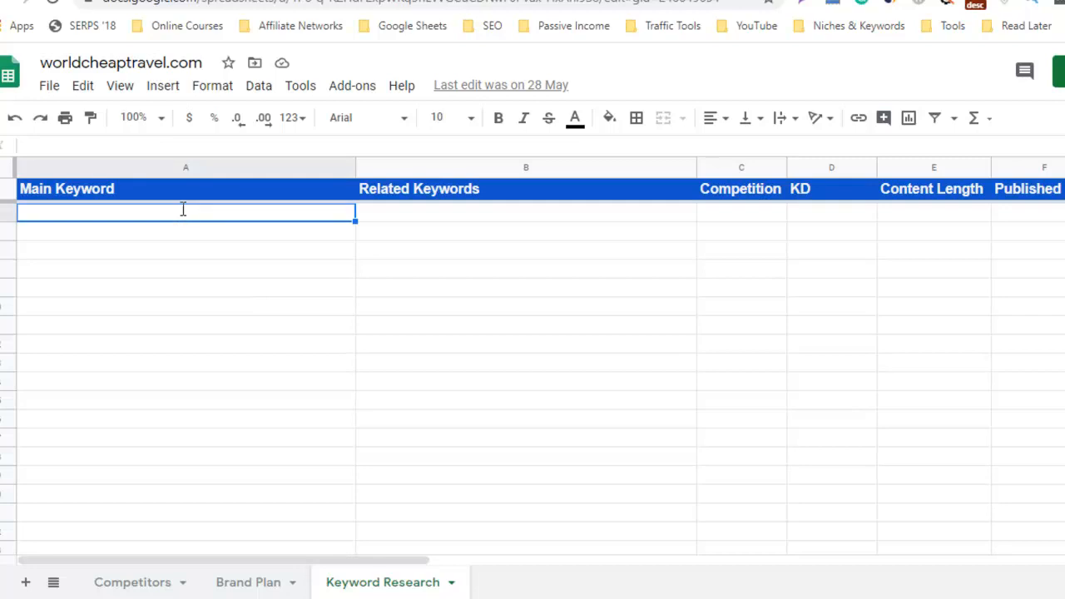
right_click(183, 214)
left_click(260, 346)
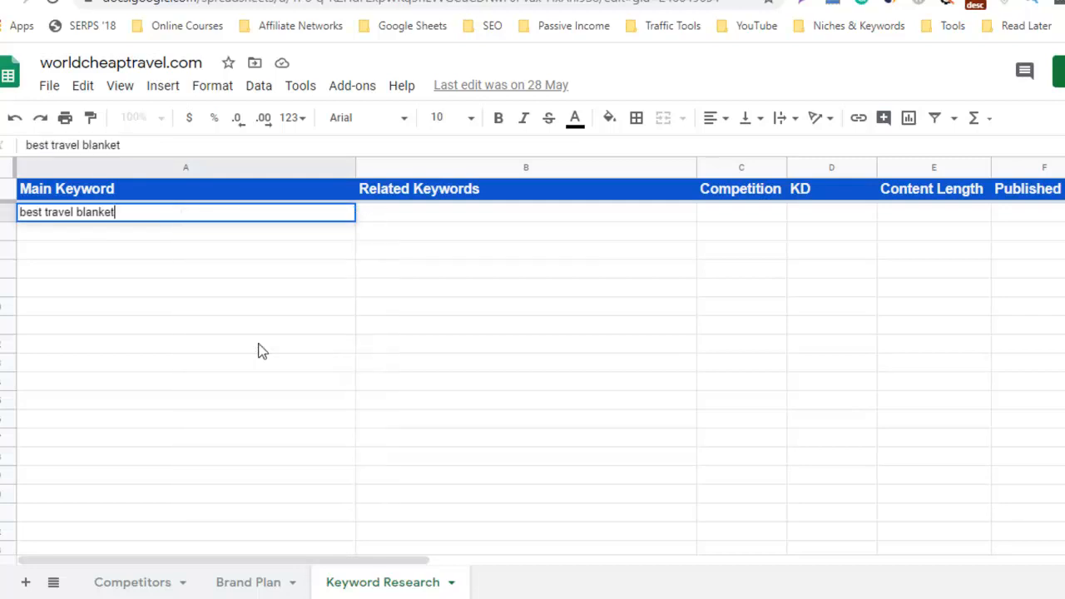
left_click(440, 215)
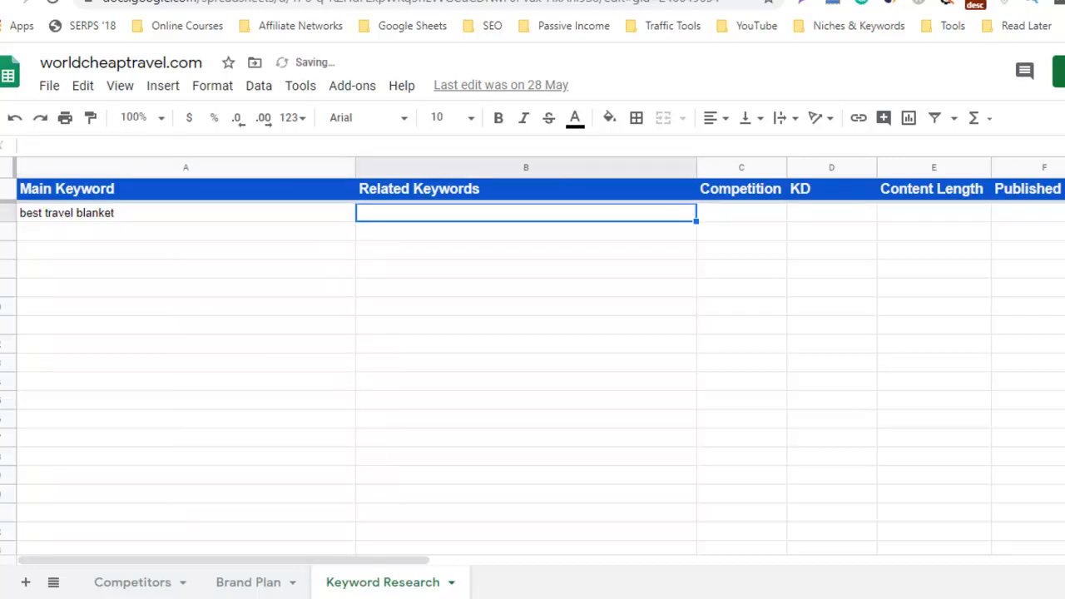
- In the Ahrefs overview, copy the listed "Having same terms" ideas from "best travel blanket" through "best travel pillow and blanket"
key("ctrl+Tab")
scroll(357, 255, "down", 7)
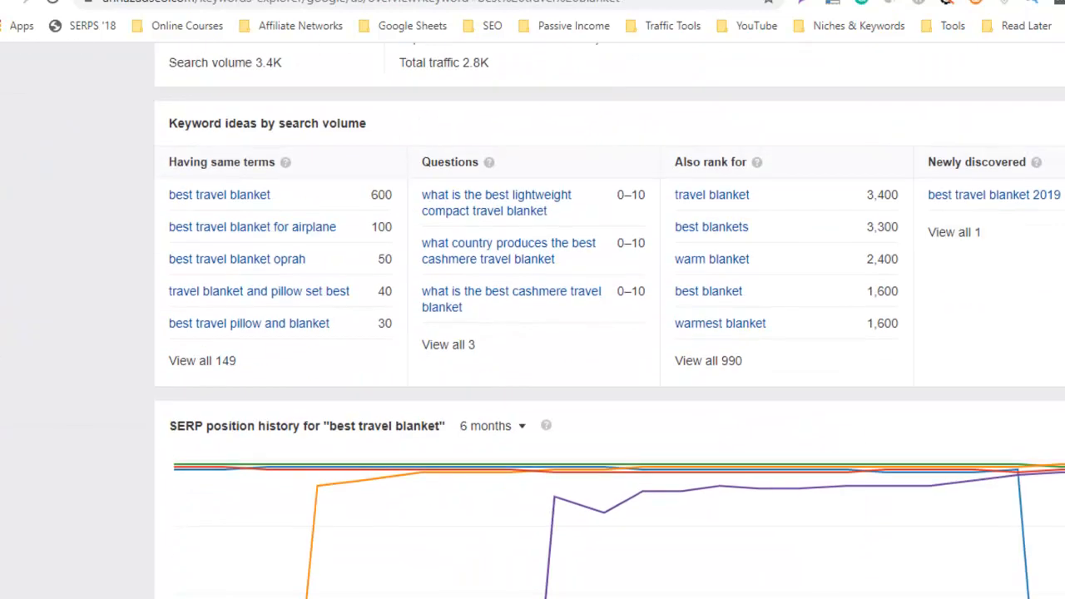
scroll(356, 255, "up", 1)
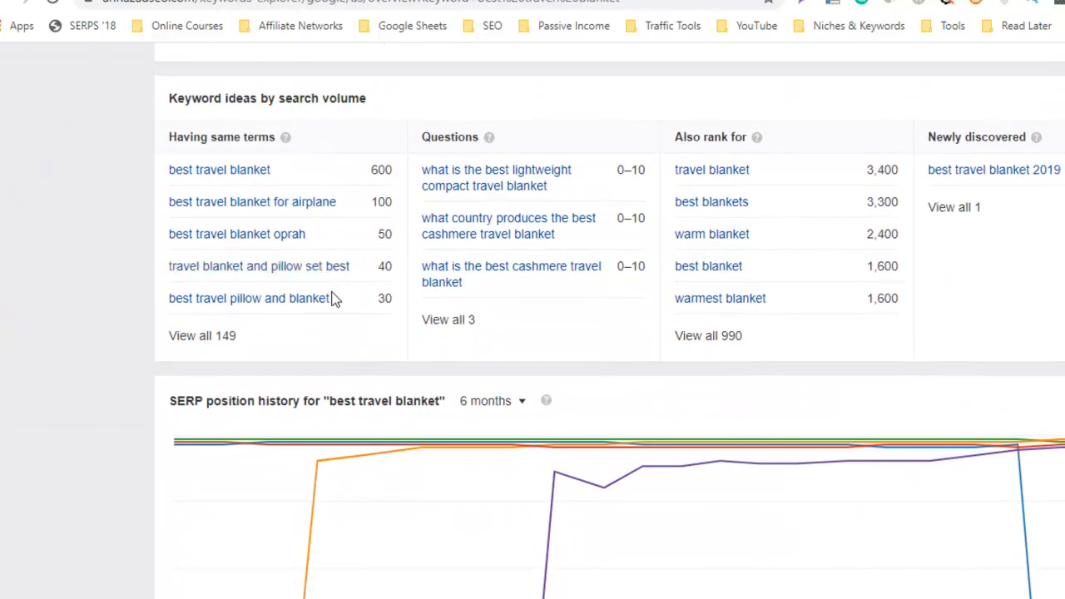
left_click_drag(338, 300, 191, 177)
right_click(200, 173)
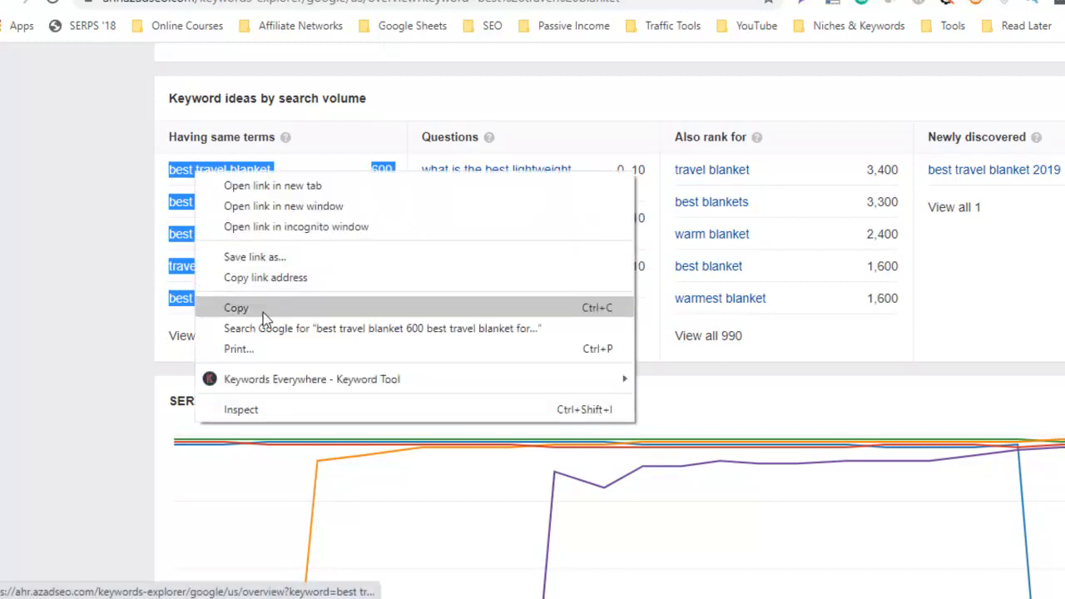
left_click(263, 306)
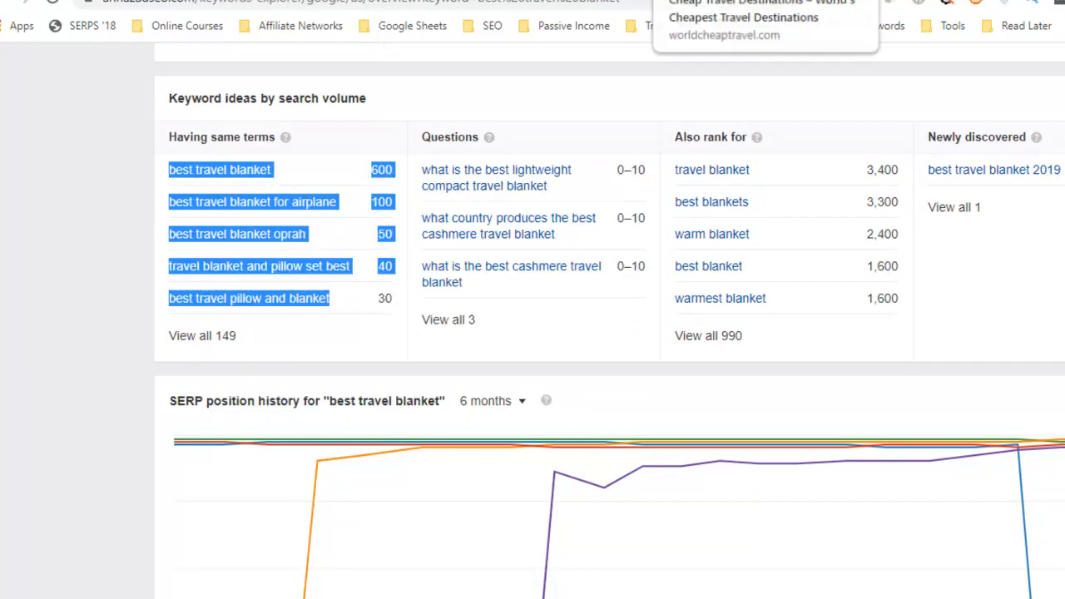
- Back in the Google Sheets file, paste the copied keyword ideas into the single Related Keywords cell beside "best travel blanket"
left_click(649, 0)
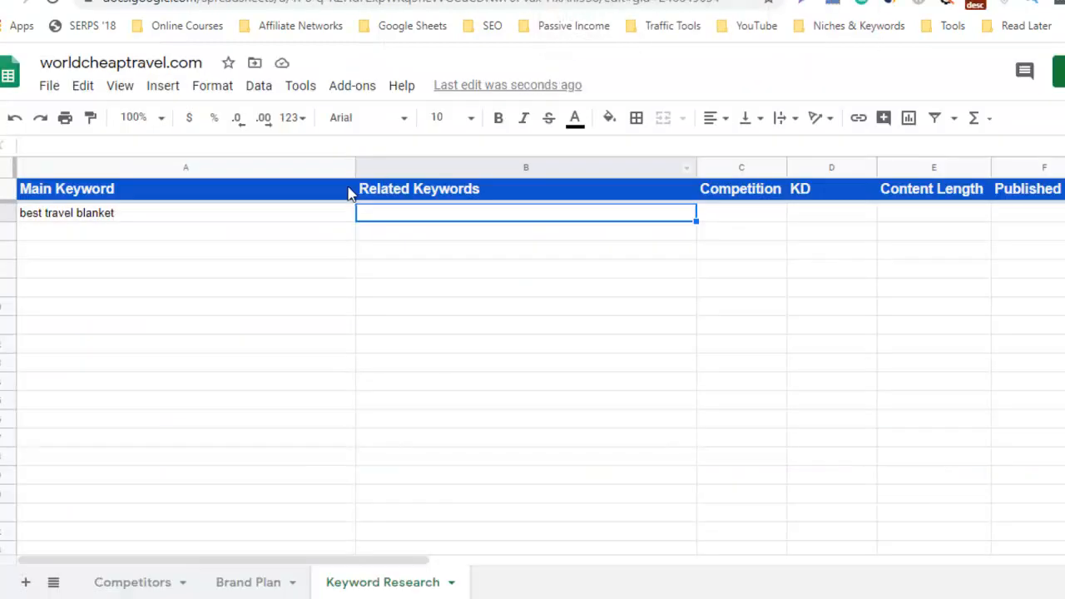
double_click(475, 212)
right_click(475, 212)
left_click(533, 348)
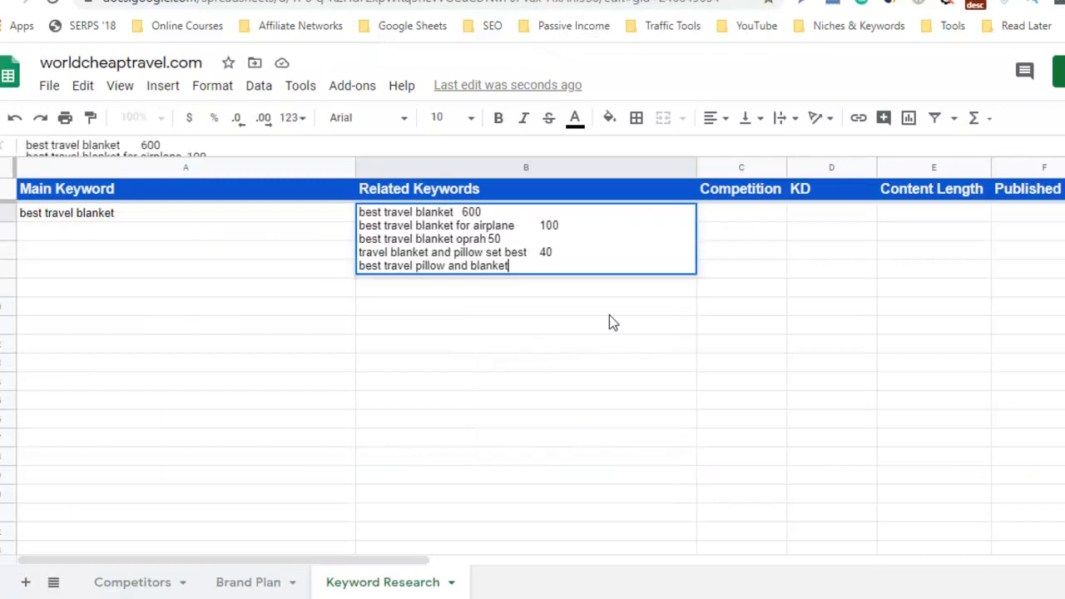
key("Return")
left_click(516, 241)
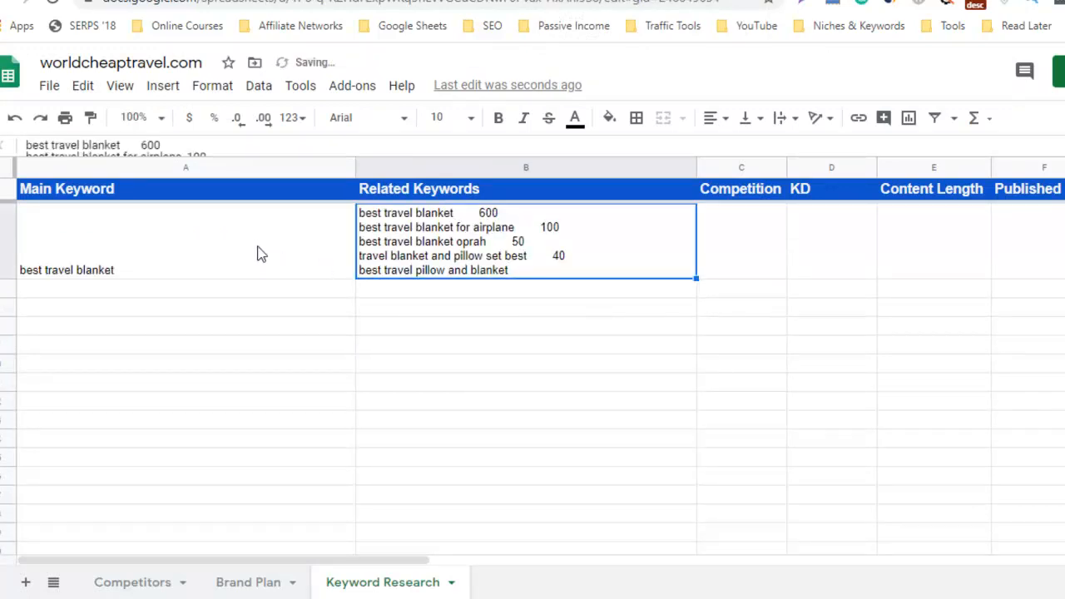
left_click(258, 253)
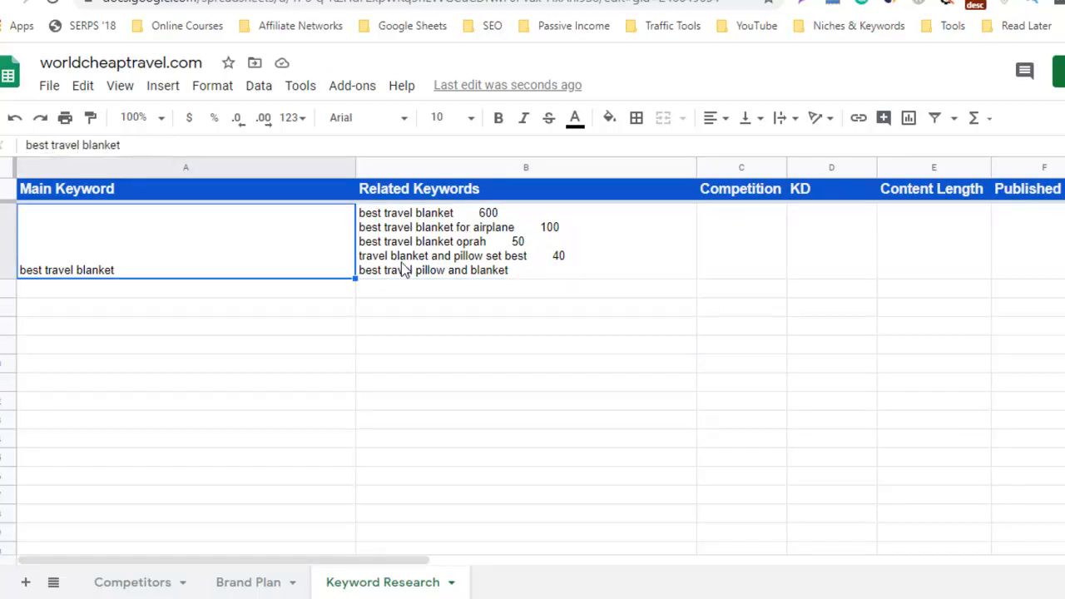
left_click(431, 243)
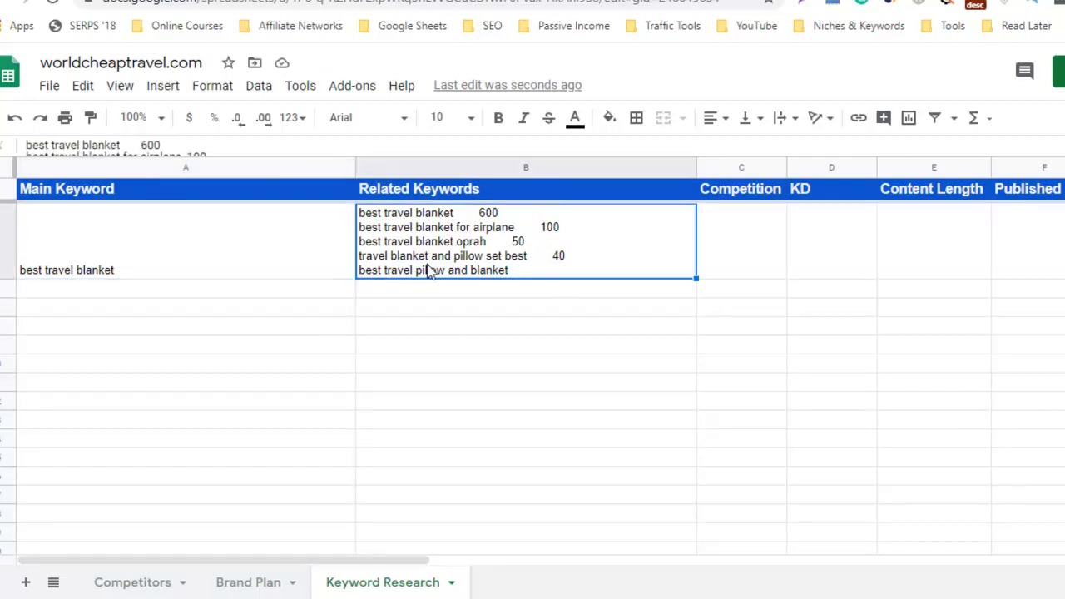
- Check the keyword's difficulty in Ahrefs and record its Competition as "low" and KD as 3 in the Keyword Research sheet
left_click(747, 263)
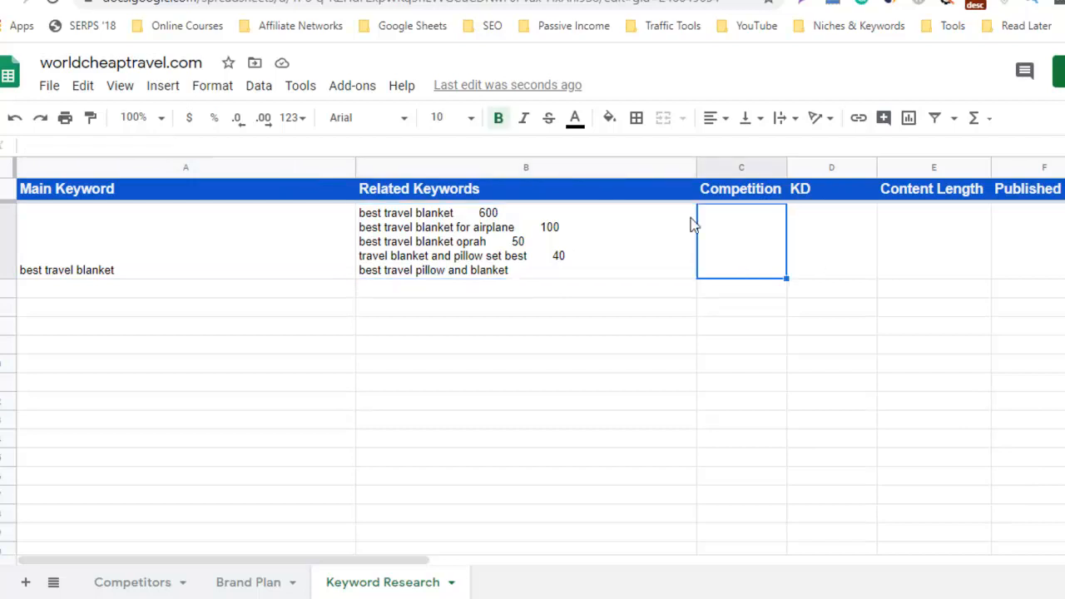
key("ctrl+Tab")
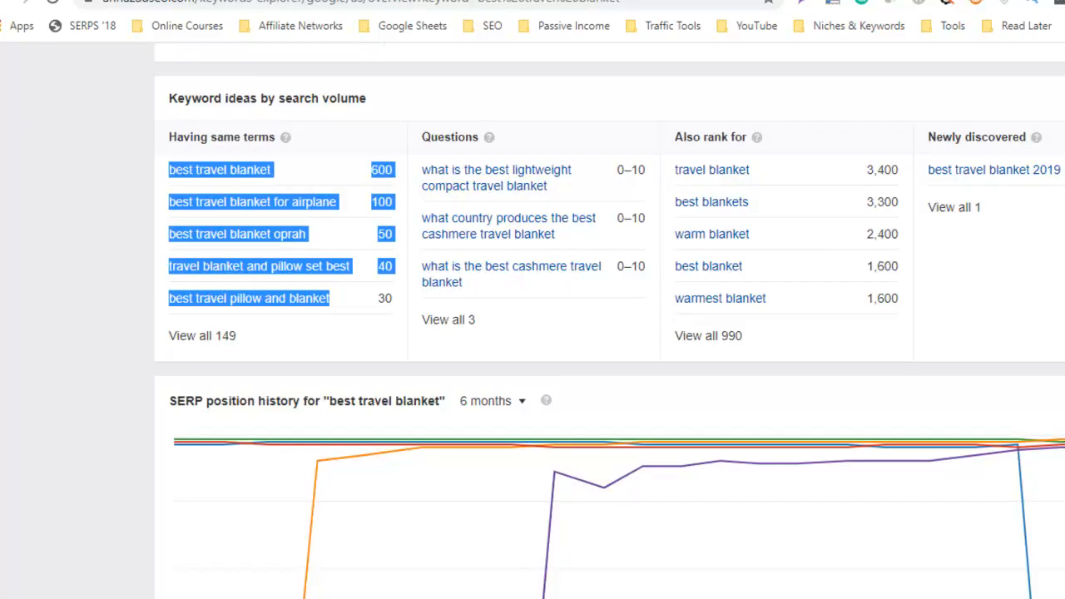
scroll(831, 237, "up", 2)
scroll(542, 276, "up", 4)
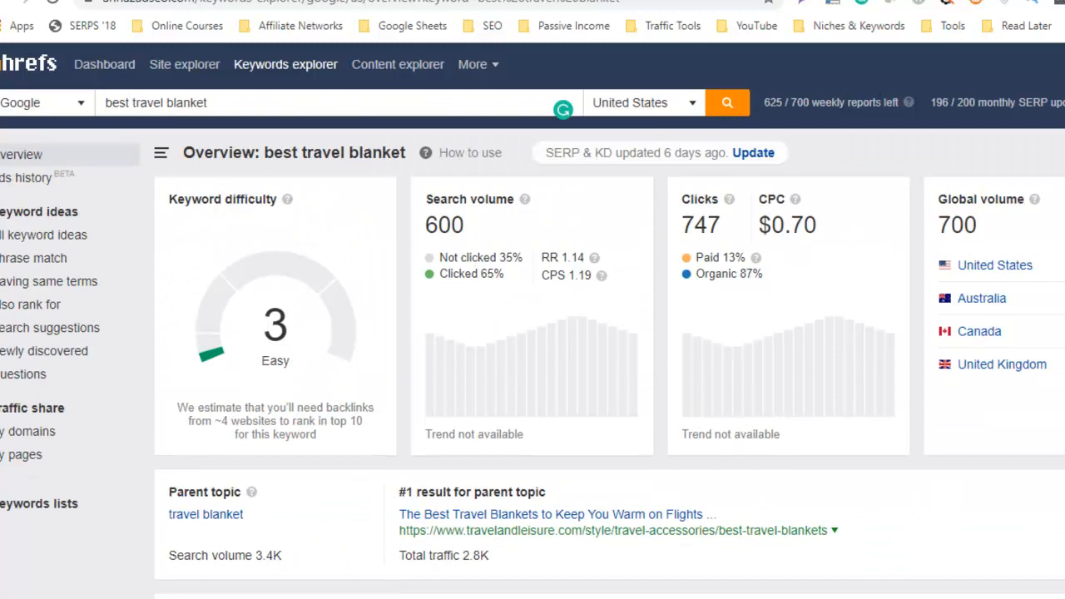
key("ctrl+shift+Tab")
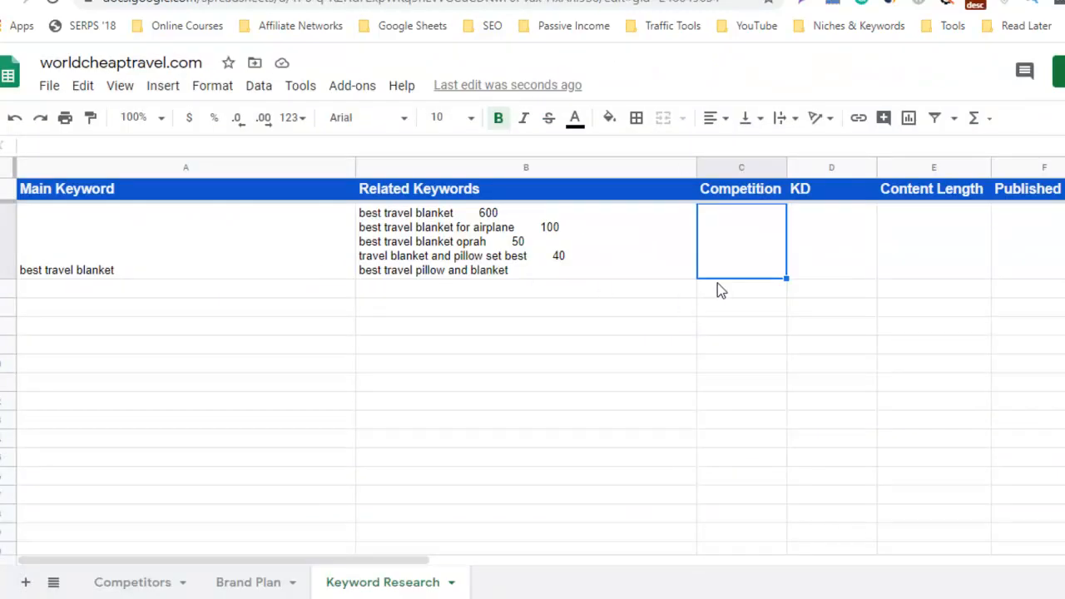
double_click(753, 253)
type("10")
key("BackSpace")
type("ow")
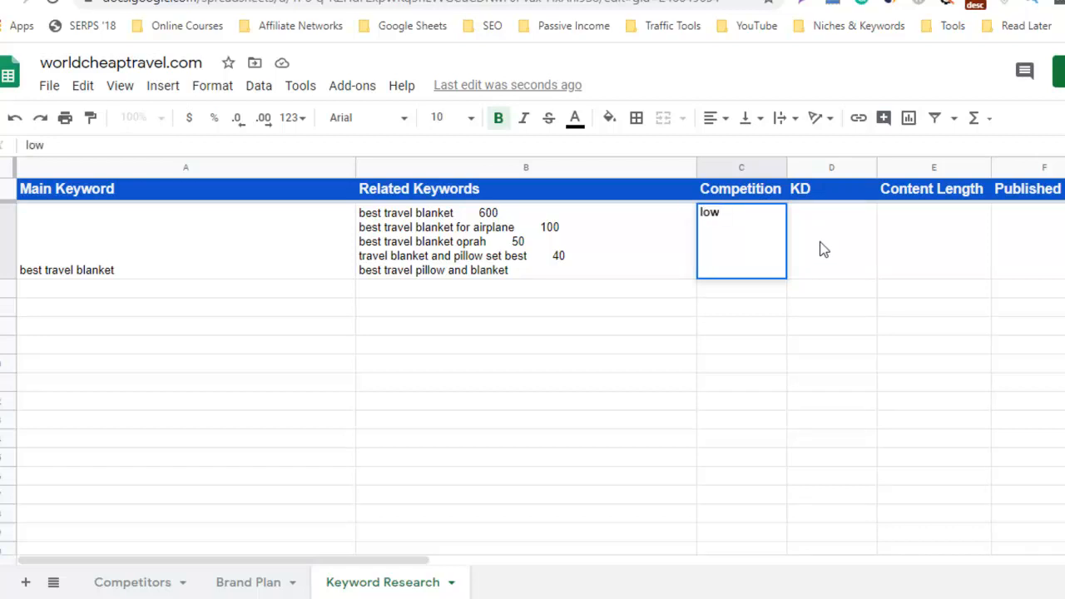
left_click(822, 249)
type("3")
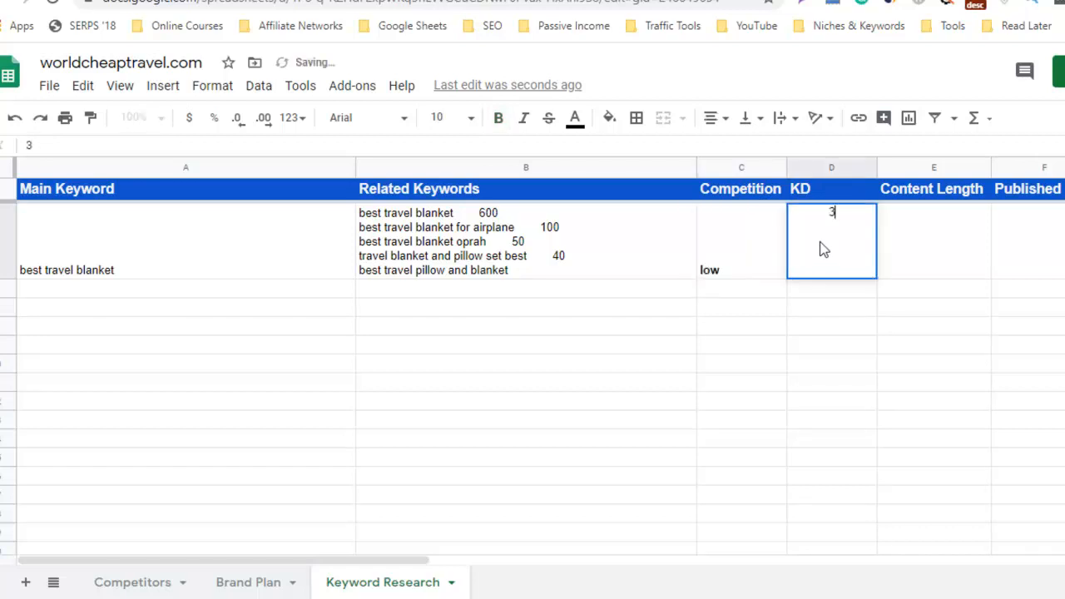
left_click(903, 254)
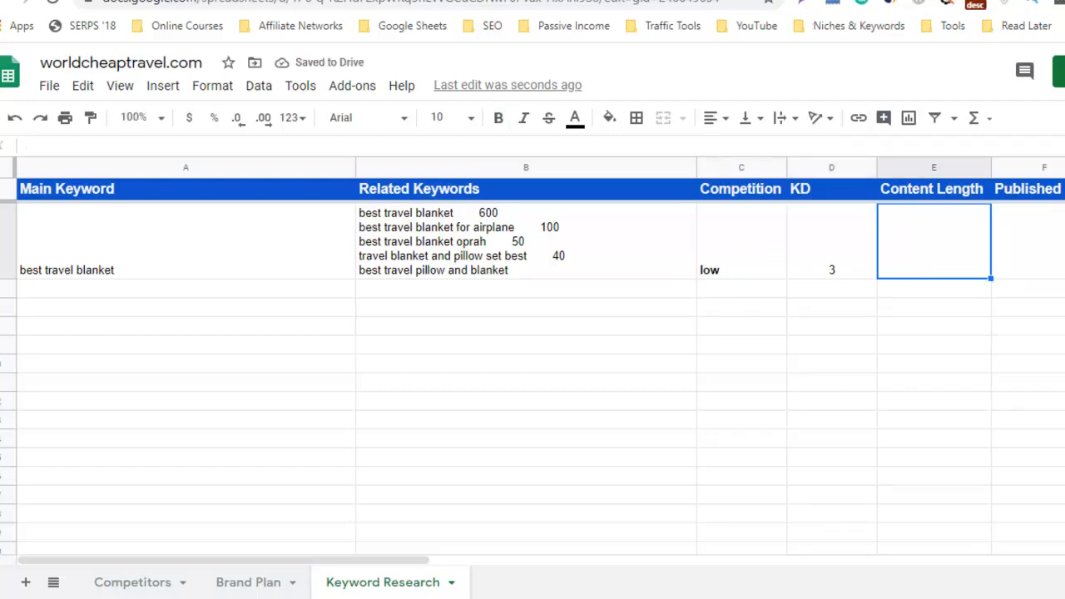
- From the Ahrefs SERP overview for "best travel blanket", open each of the top five ranking pages in its own new tab
left_click(707, 1)
scroll(610, 320, "down", 12)
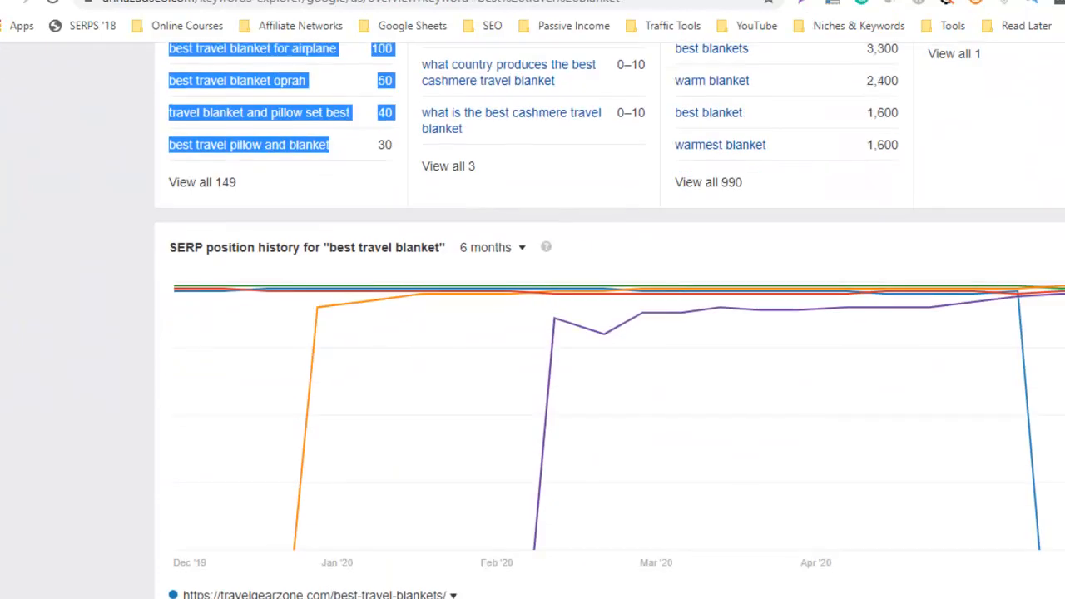
scroll(494, 250, "down", 5)
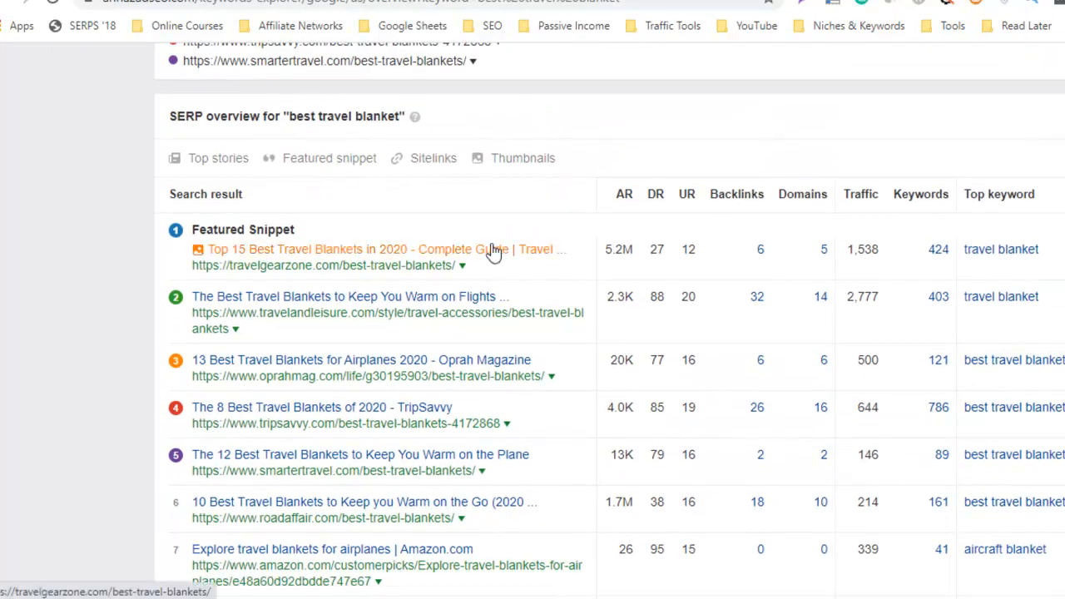
right_click(469, 253)
left_click(515, 261)
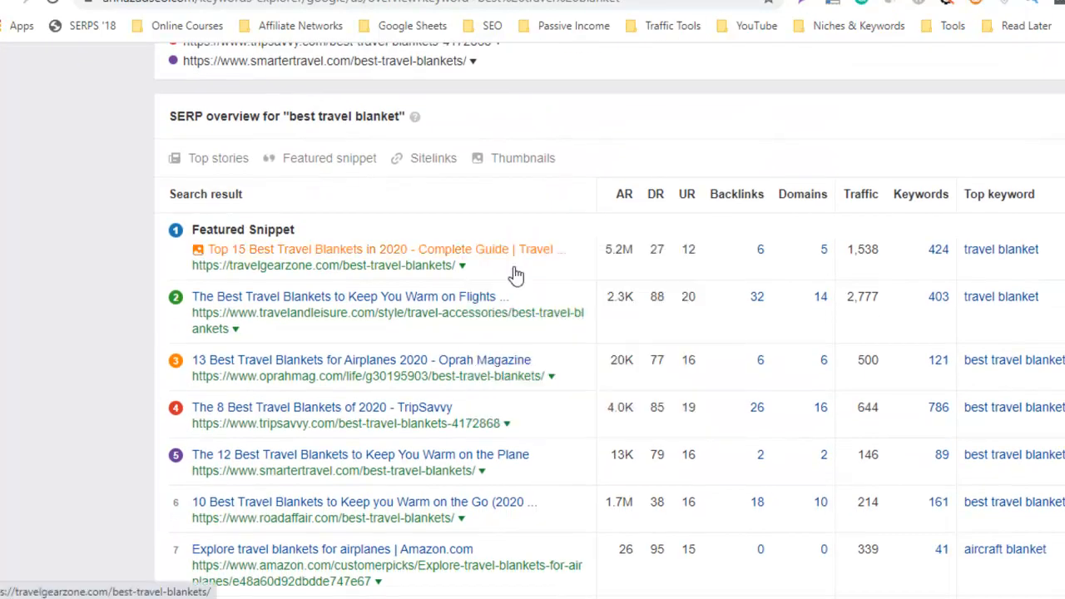
right_click(405, 300)
left_click(449, 310)
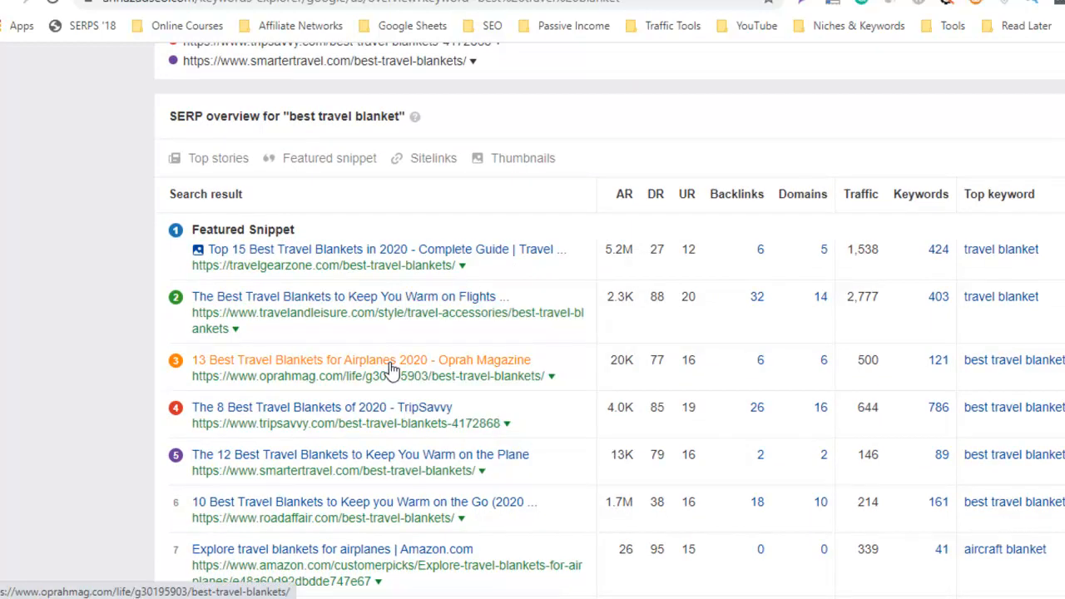
right_click(390, 364)
left_click(443, 378)
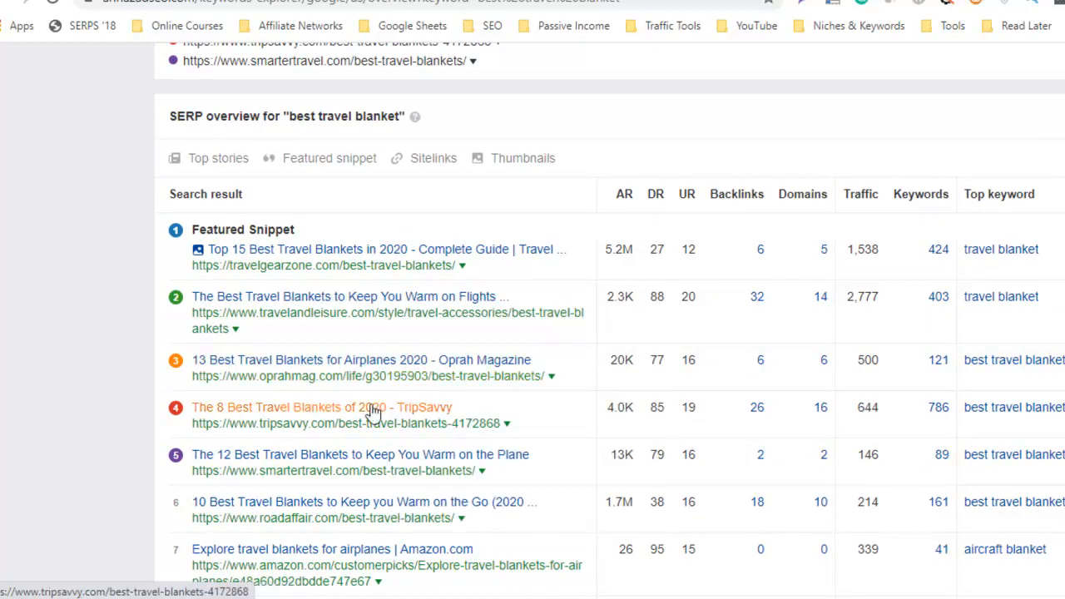
right_click(371, 407)
left_click(415, 421)
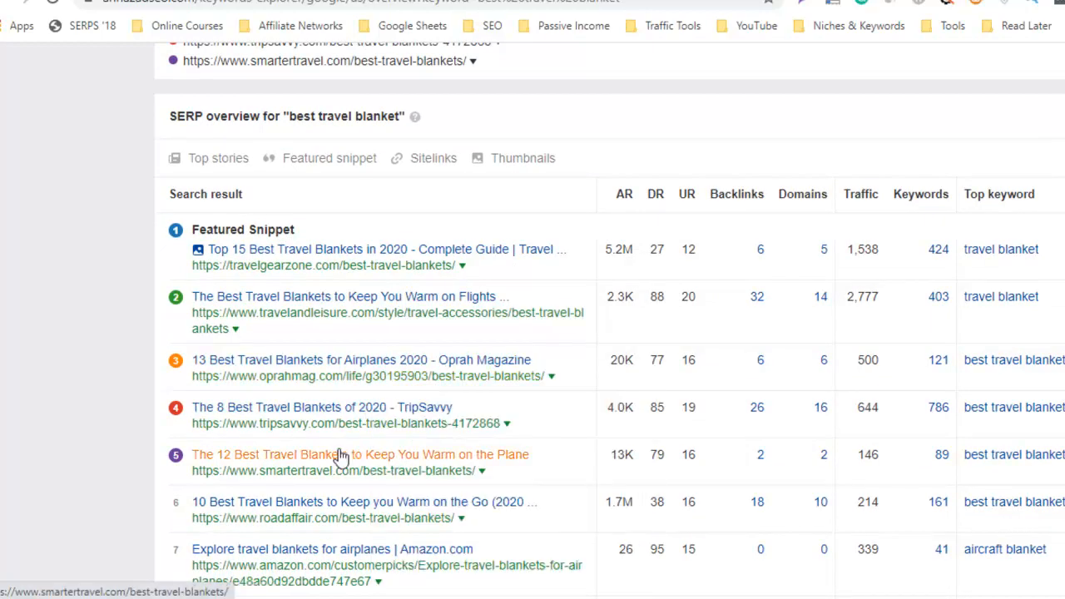
right_click(339, 449)
left_click(536, 283)
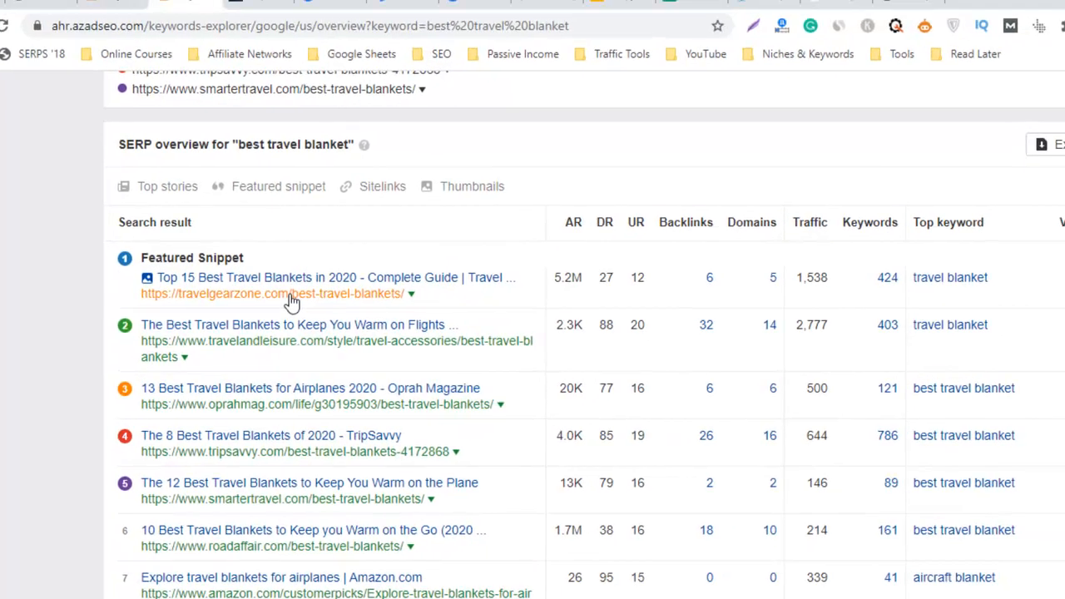
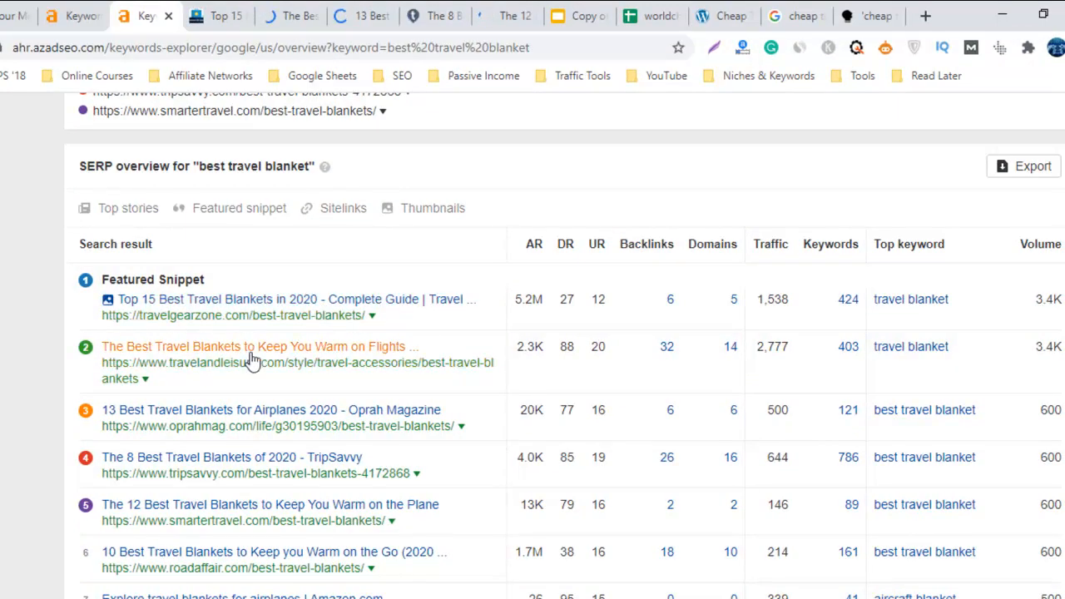
- Examine the TravelGearZone article "Top 15 Best Travel Blankets in 2020" from start to end for its structure and content length
left_click(238, 12)
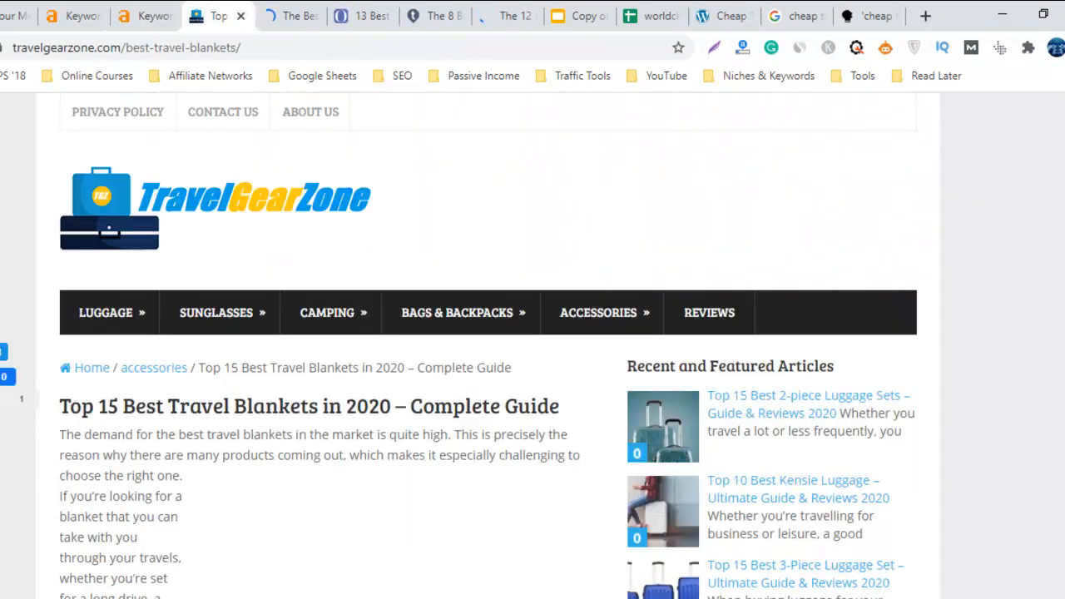
scroll(489, 353, "down", 3)
scroll(488, 353, "up", 3)
scroll(489, 353, "down", 4)
scroll(488, 353, "up", 2)
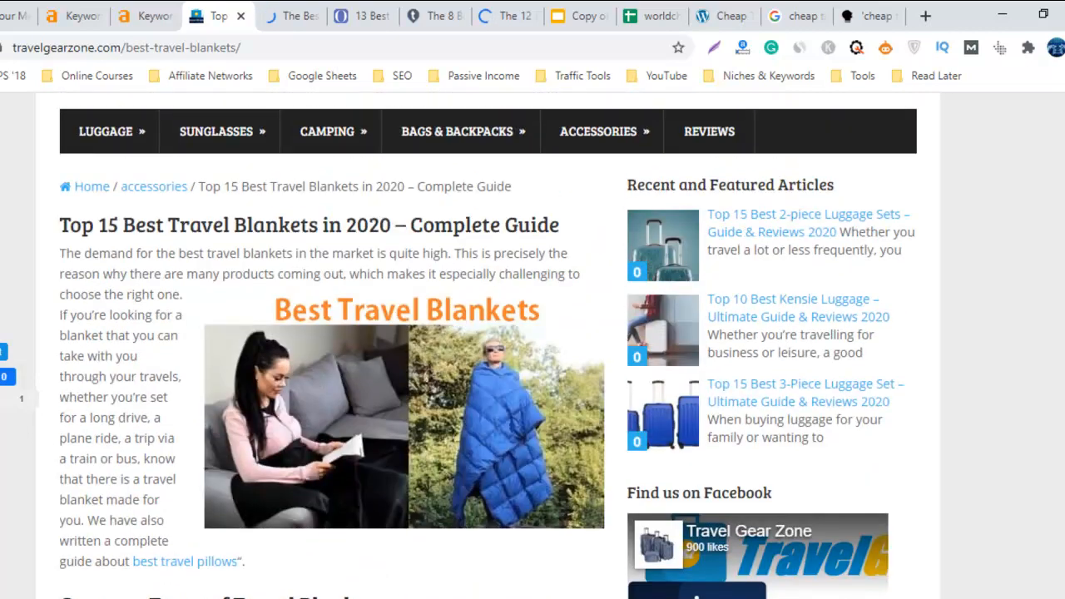
scroll(488, 346, "down", 20)
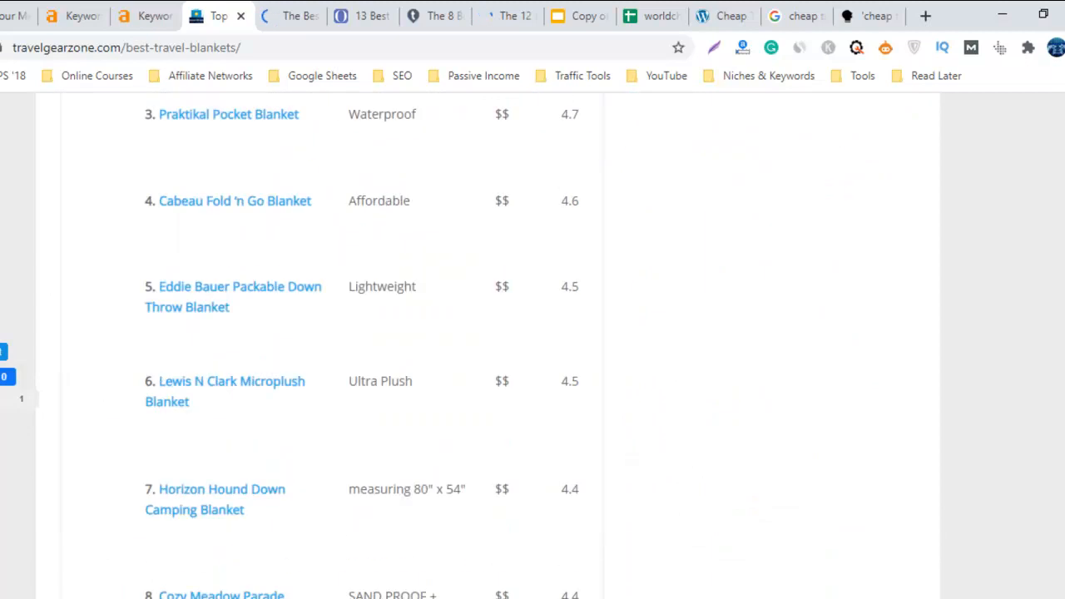
scroll(487, 346, "up", 20)
scroll(488, 345, "down", 17)
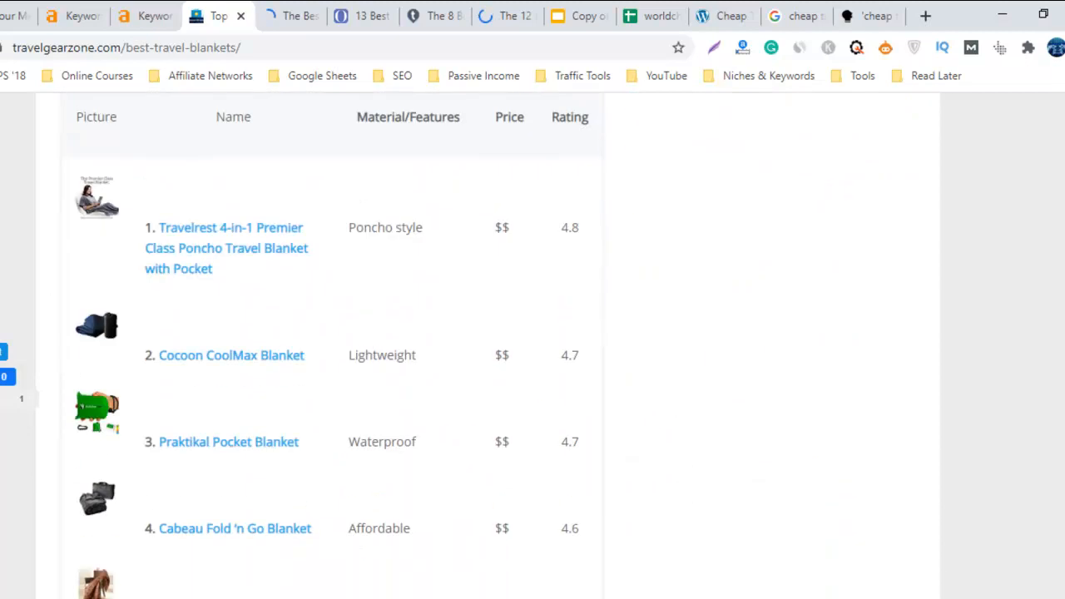
scroll(487, 345, "up", 6)
scroll(488, 345, "down", 6)
scroll(488, 346, "down", 20)
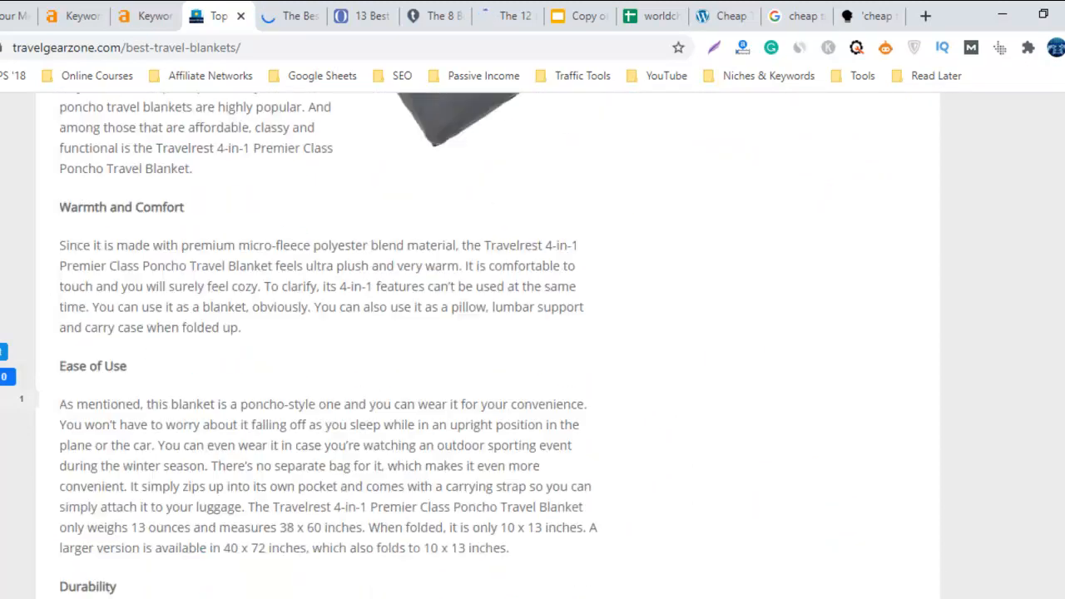
scroll(488, 345, "down", 20)
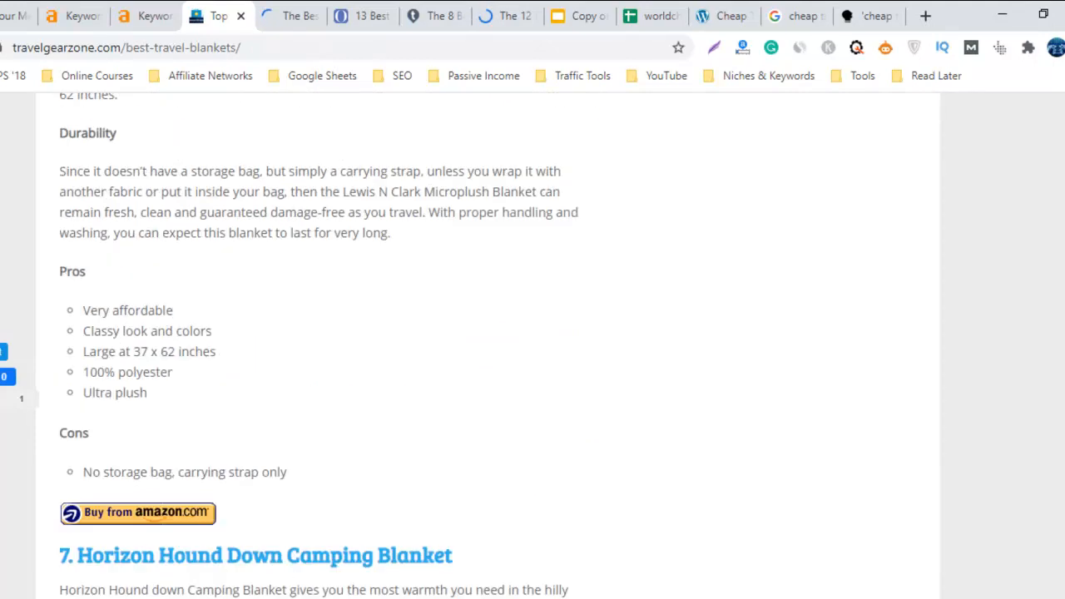
scroll(488, 345, "down", 20)
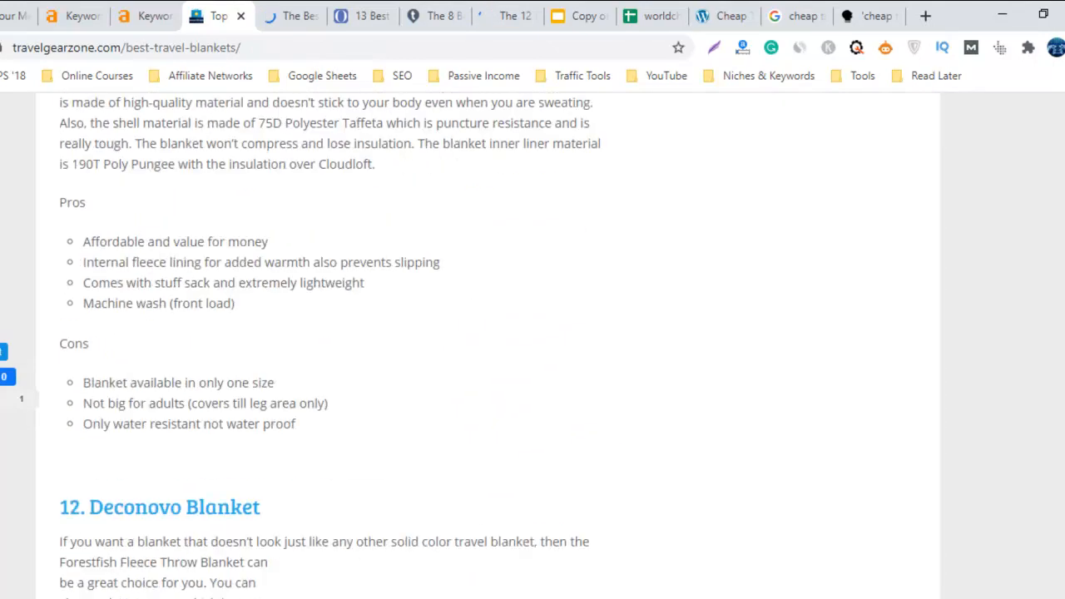
scroll(488, 345, "down", 15)
scroll(488, 346, "up", 12)
scroll(488, 346, "down", 12)
key("Home")
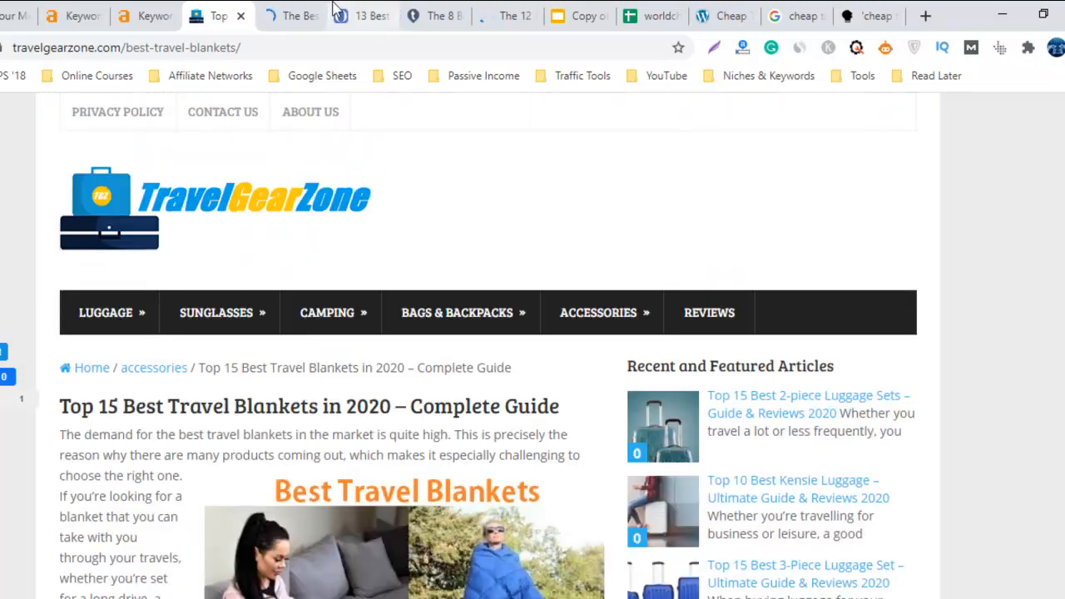
- Skim the Travel + Leisure, Oprah Magazine and TripSavvy travel blanket articles to compare their format and length
left_click(360, 15)
left_click(289, 10)
scroll(874, 199, "down", 10)
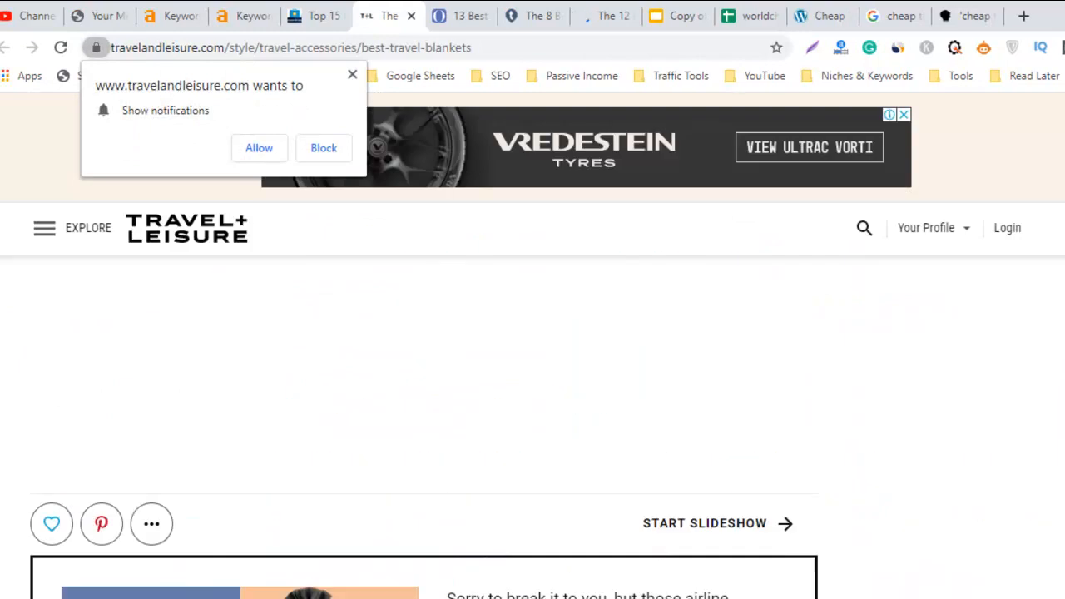
left_click(487, 8)
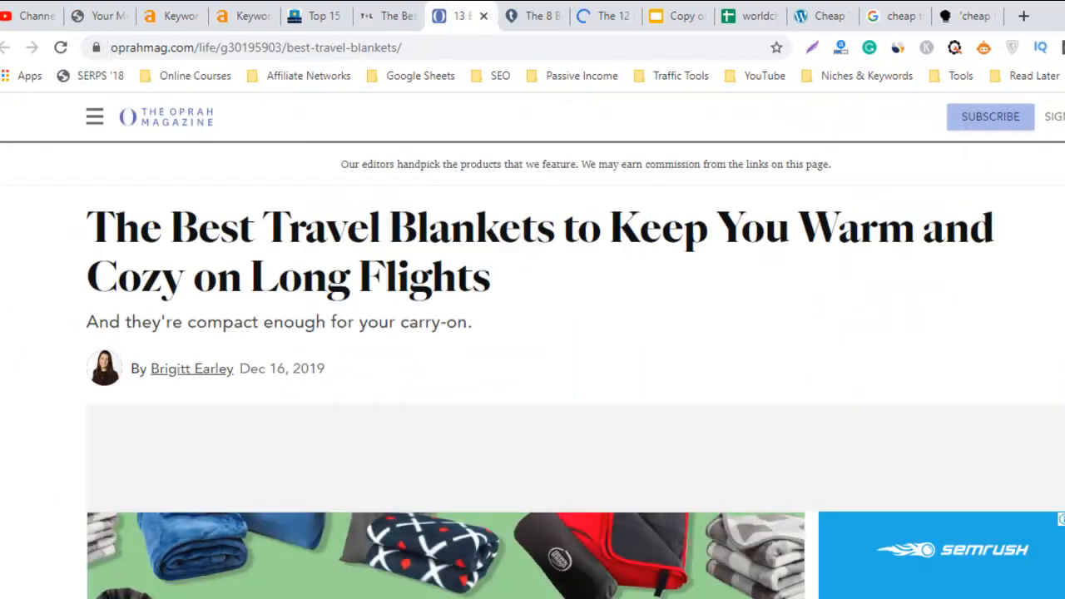
scroll(533, 346, "down", 10)
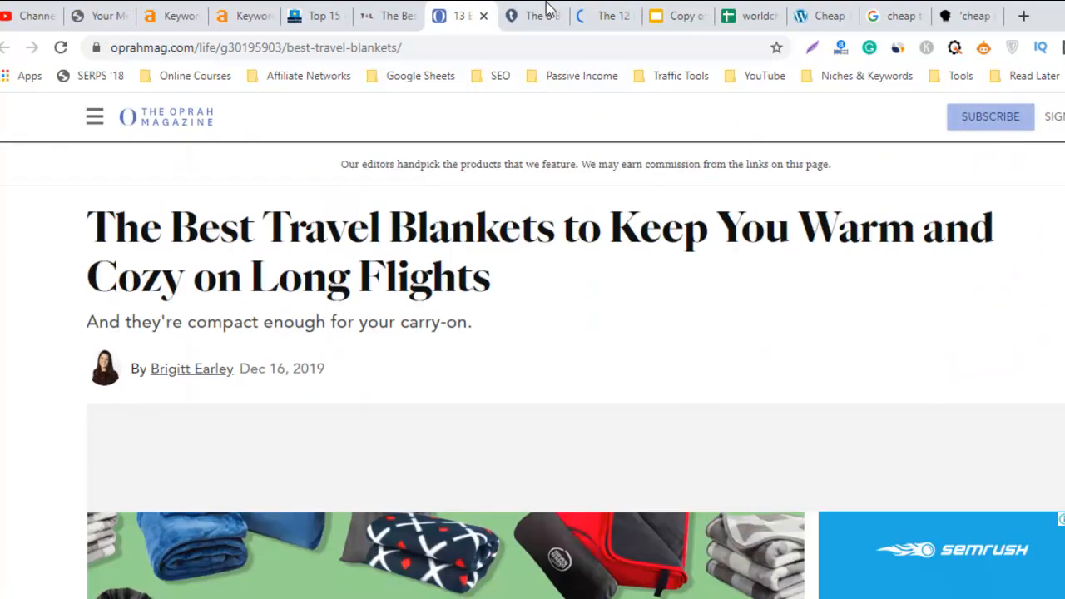
left_click(538, 13)
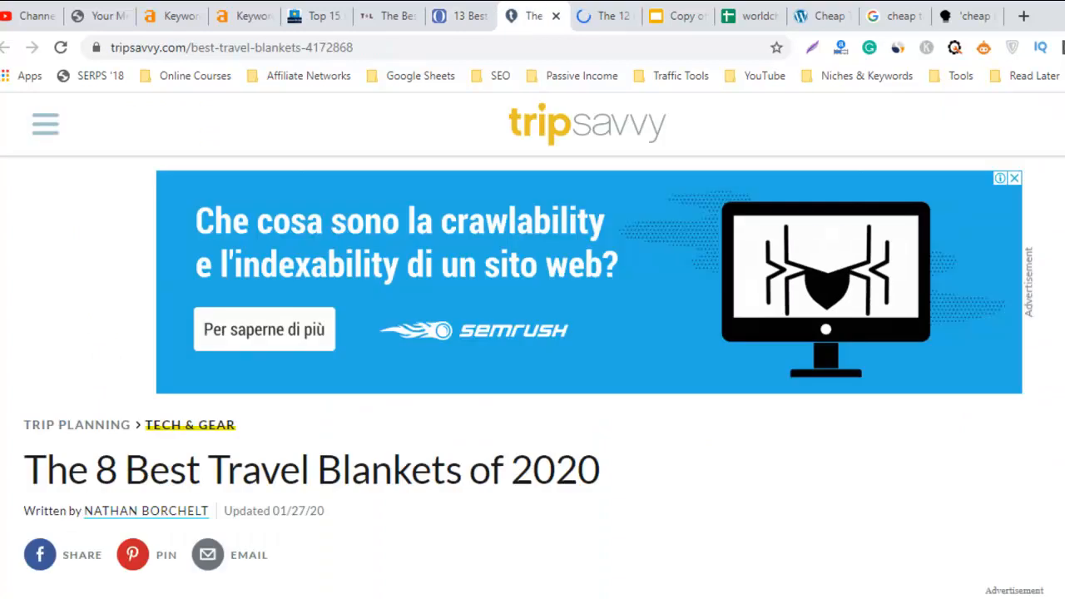
scroll(532, 356, "down", 15)
scroll(532, 358, "up", 15)
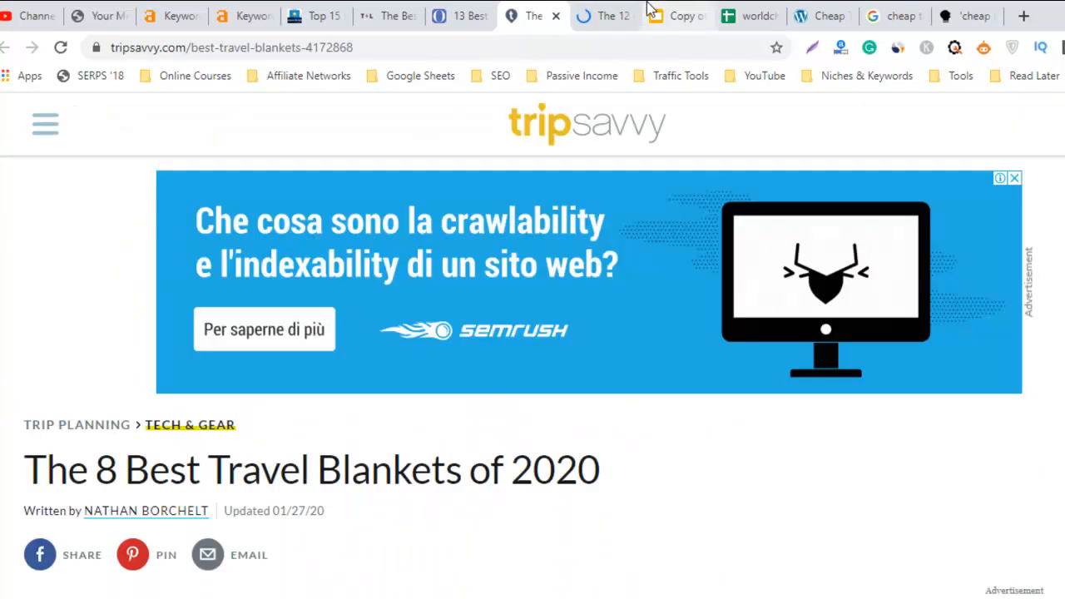
- Dismiss the SmarterTravel sign-up popup and skim its travel blanket article, comparing it with the TravelGearZone guide
left_click(592, 13)
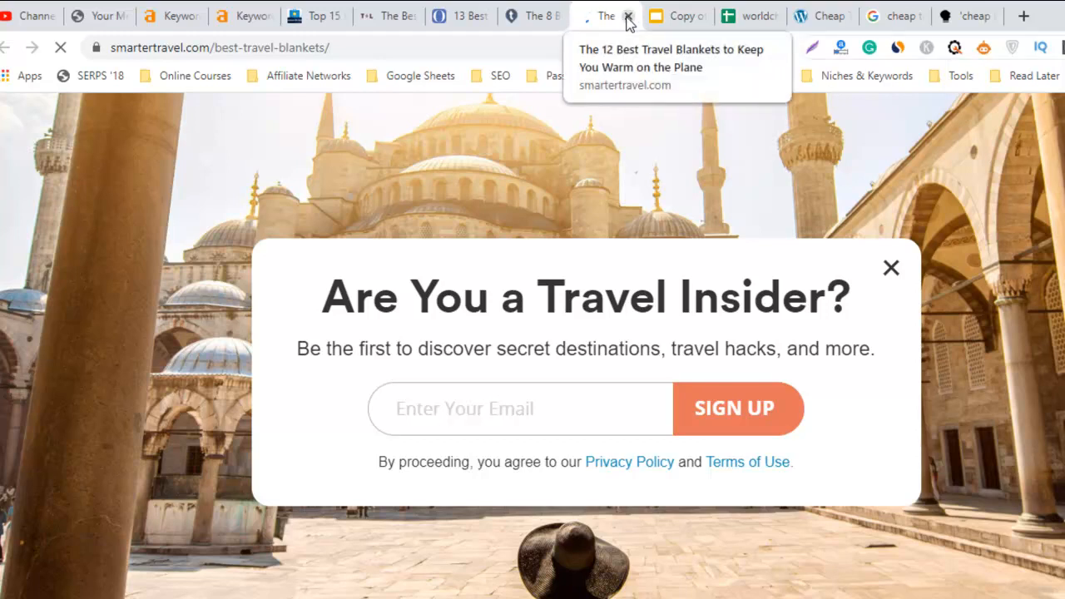
left_click(892, 267)
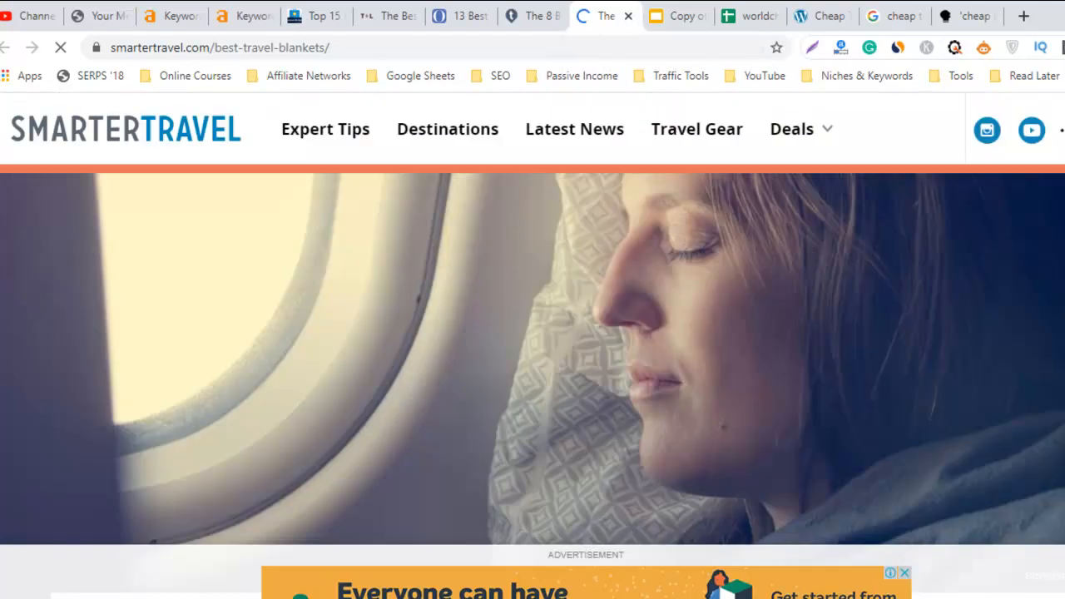
scroll(532, 358, "down", 15)
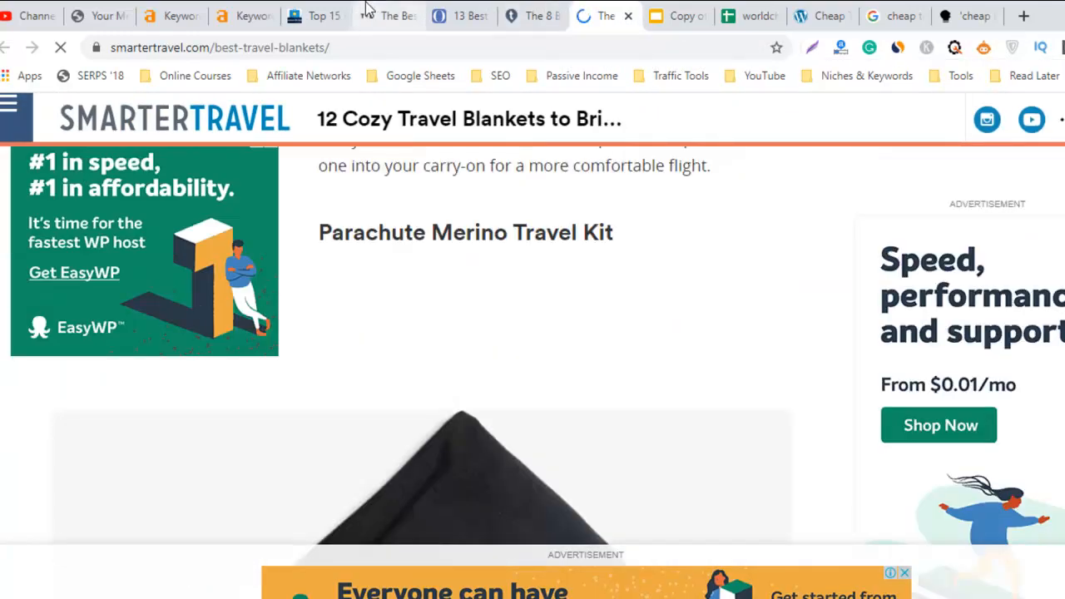
left_click(300, 10)
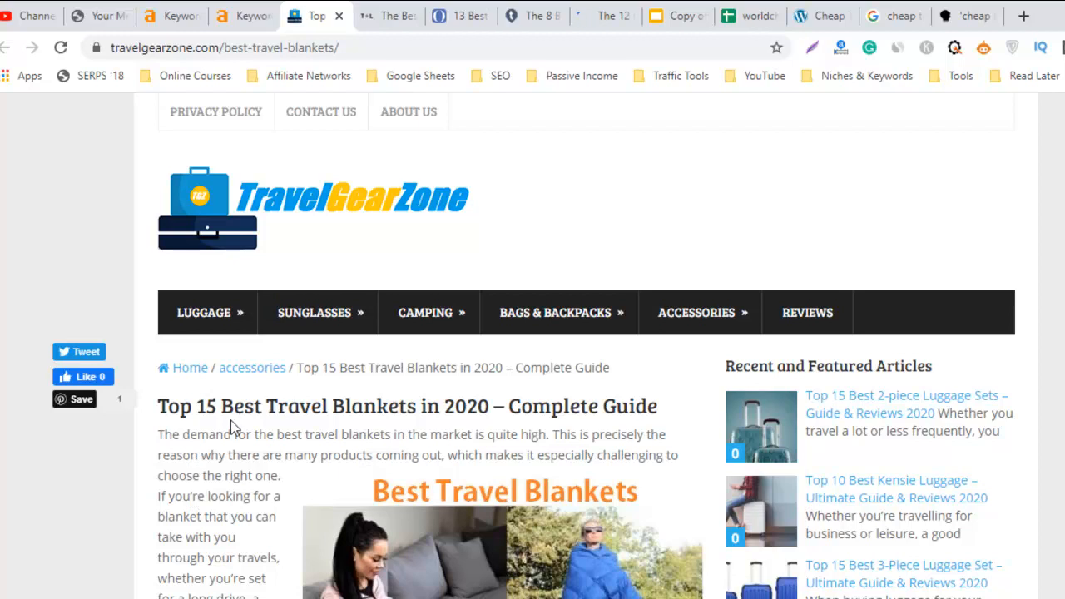
left_click(610, 10)
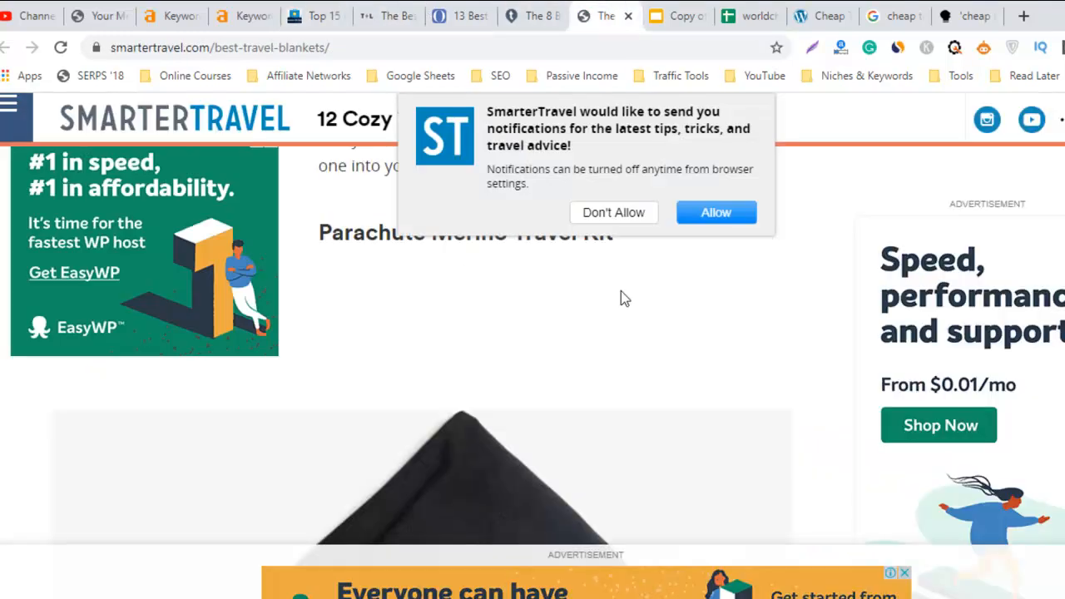
scroll(420, 350, "down", 20)
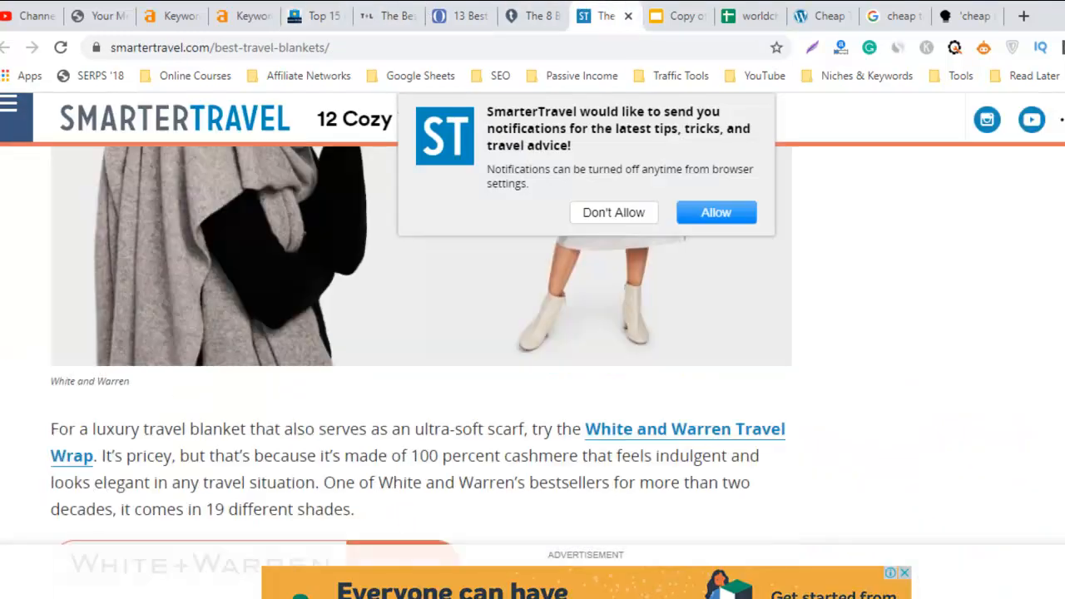
scroll(420, 349, "up", 5)
scroll(420, 349, "up", 10)
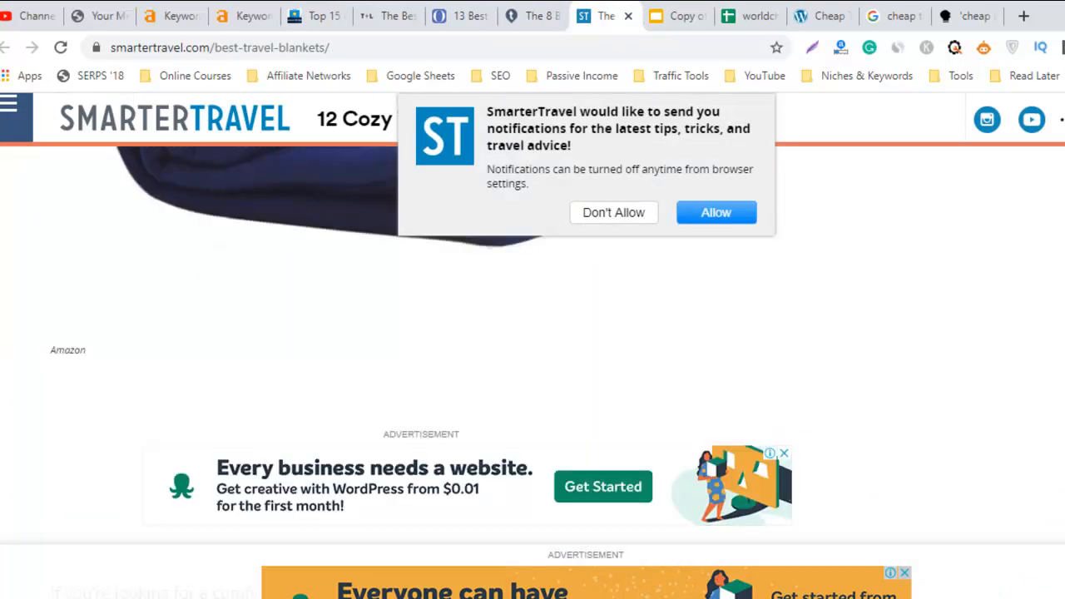
- Copy the full text of TripSavvy's "The 8 Best Travel Blankets of 2020" article, starting from the editors' note
left_click(558, 8)
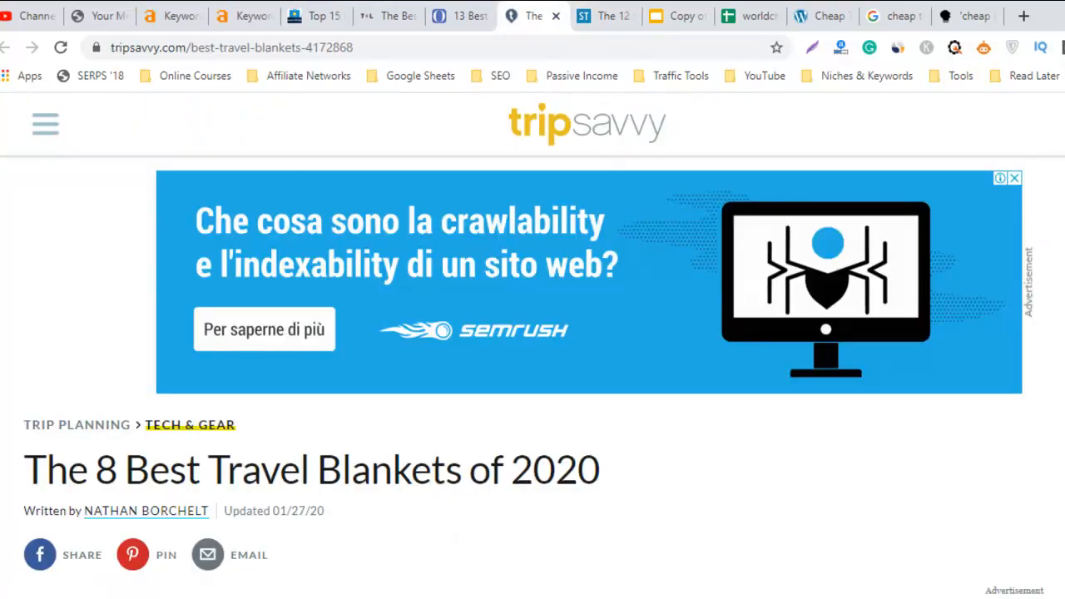
scroll(521, 166, "down", 5)
scroll(508, 374, "up", 3)
scroll(508, 374, "down", 20)
scroll(533, 375, "down", 10)
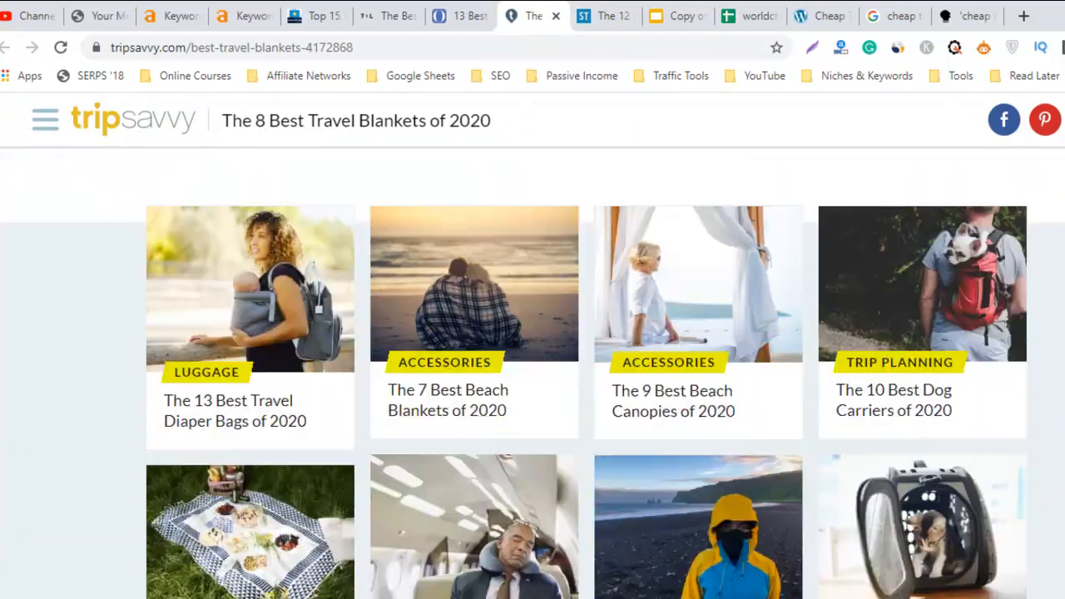
scroll(532, 375, "up", 10)
scroll(533, 375, "down", 1)
left_click_drag(483, 337, 116, 545)
right_click(170, 540)
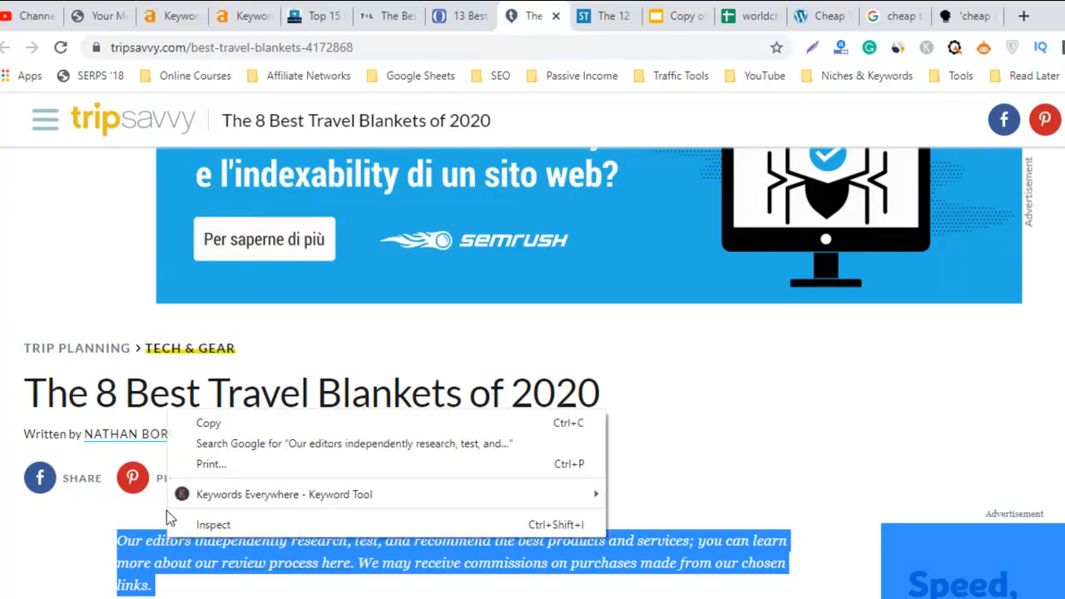
left_click(266, 423)
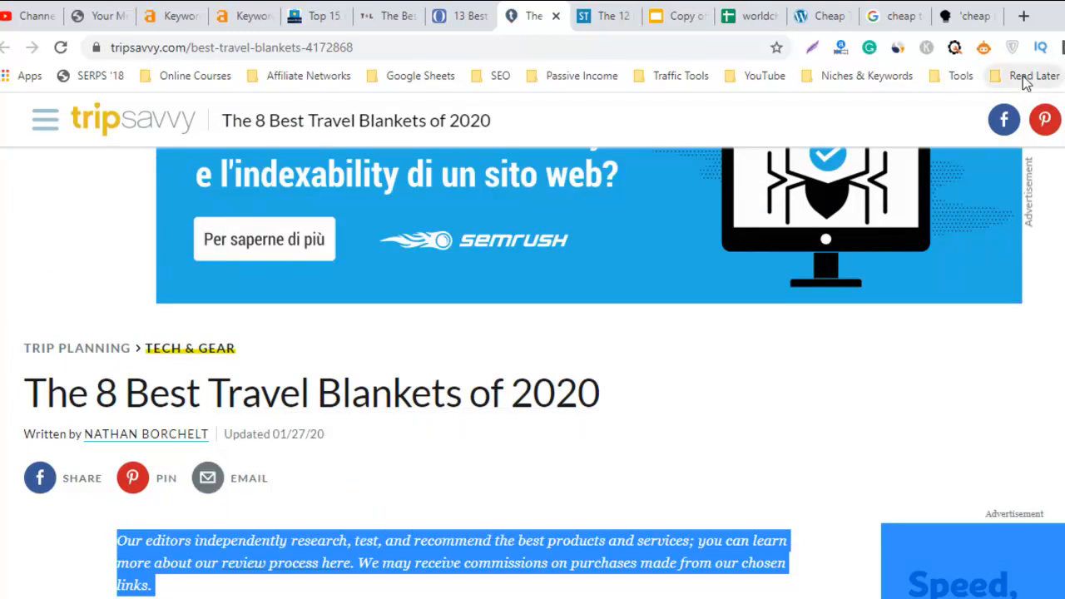
- Open the bookmarked WordCounter site and replace its existing roofing nailer text with the copied TripSavvy article
left_click(959, 81)
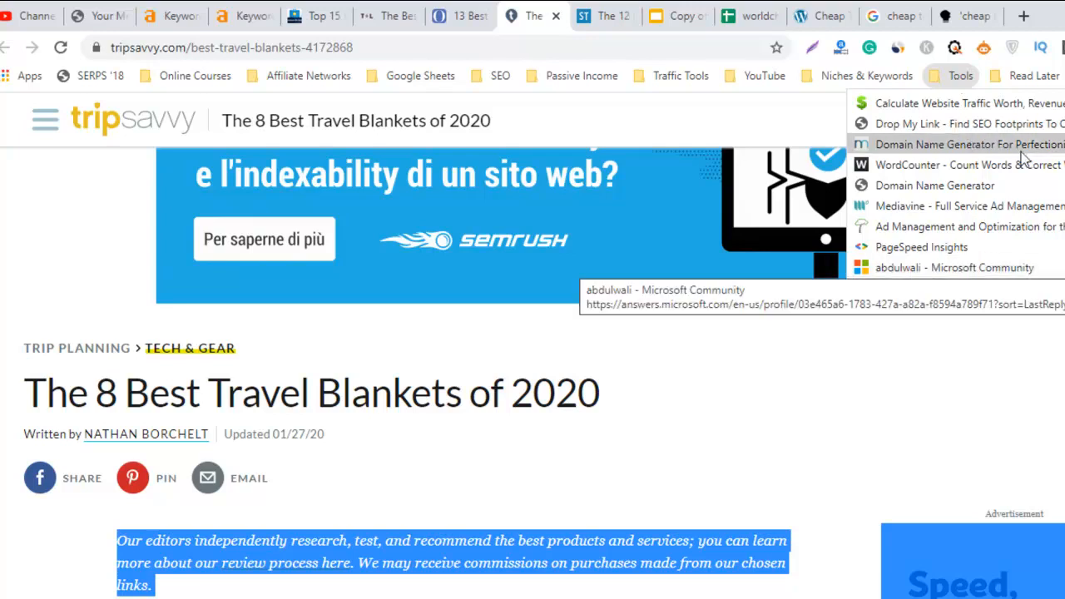
left_click(998, 165)
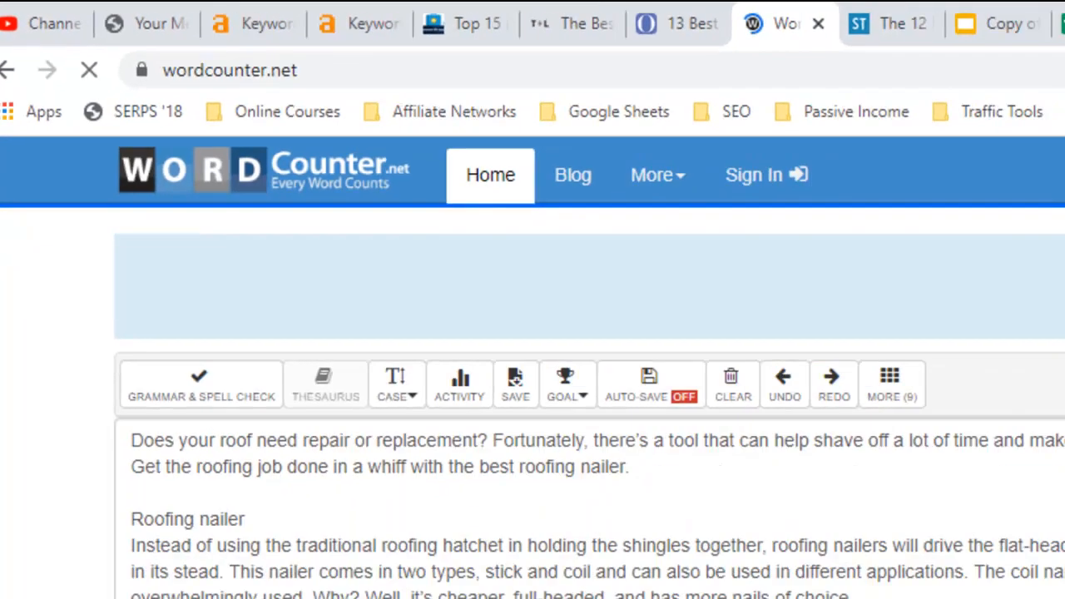
scroll(638, 329, "down", 8)
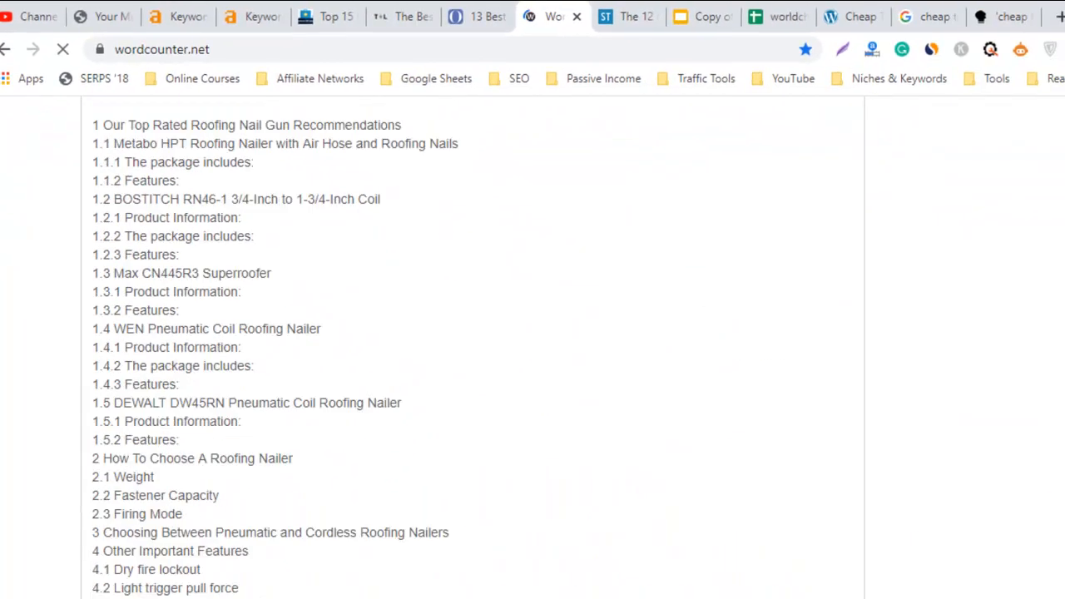
scroll(638, 329, "up", 4)
left_click(512, 321)
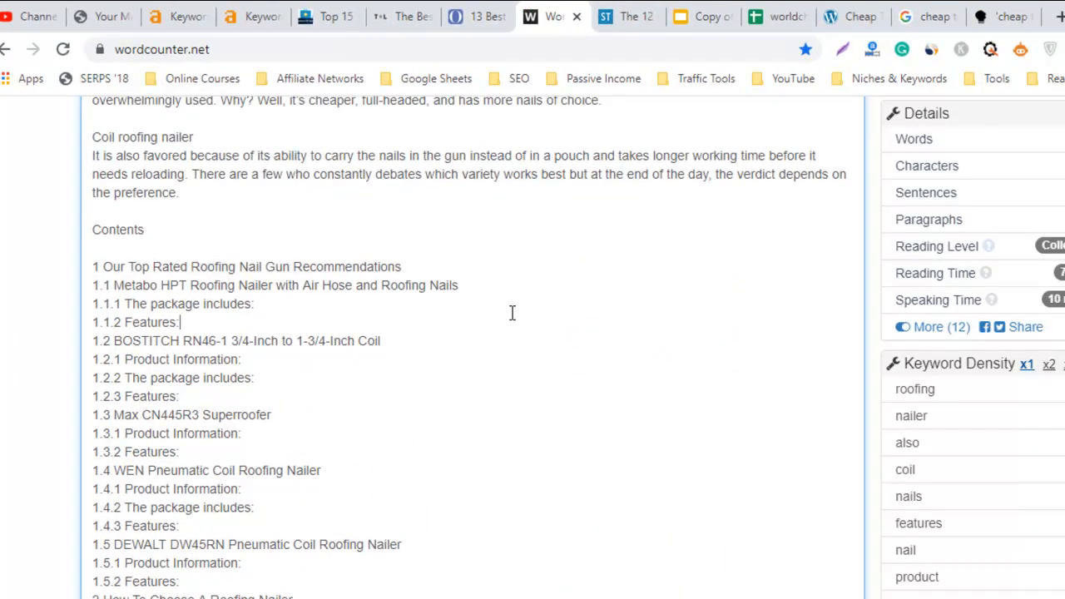
key("ctrl+a")
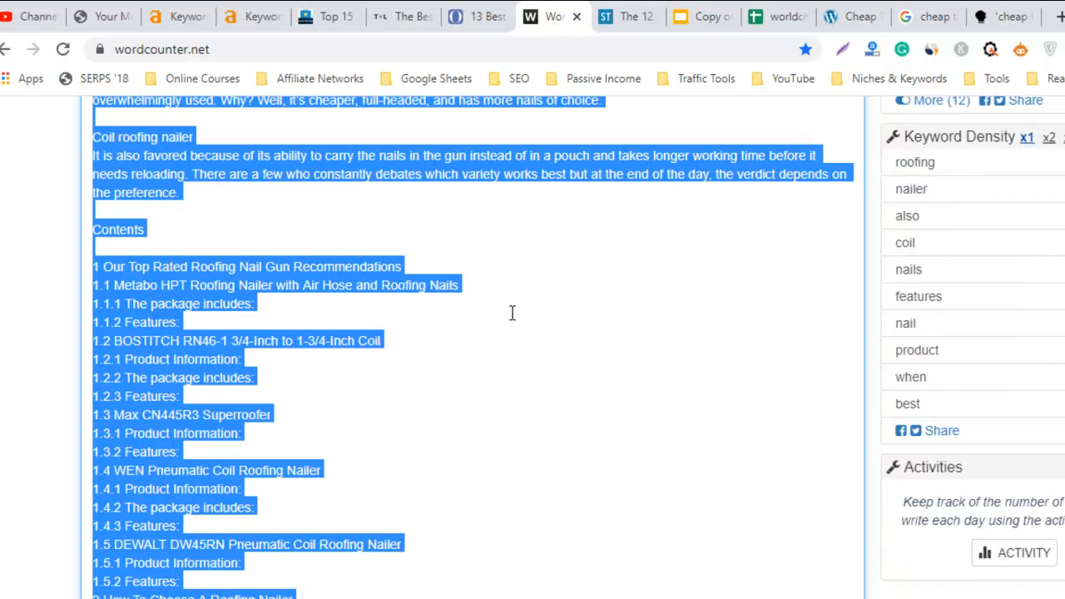
key("ctrl+v")
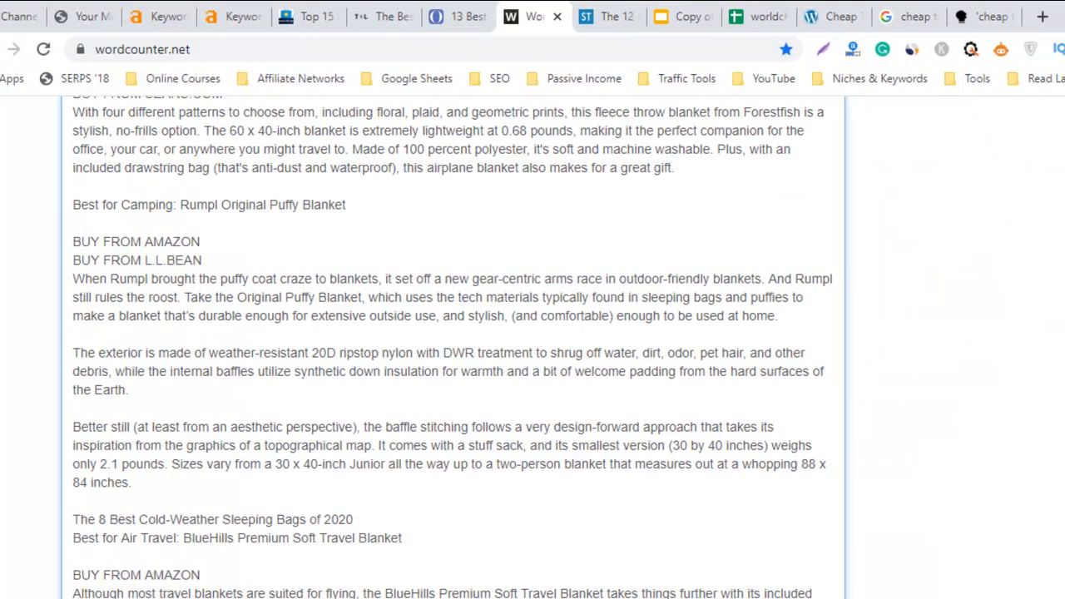
- Check the TripSavvy article's word count in the WordCounter details
scroll(499, 320, "up", 15)
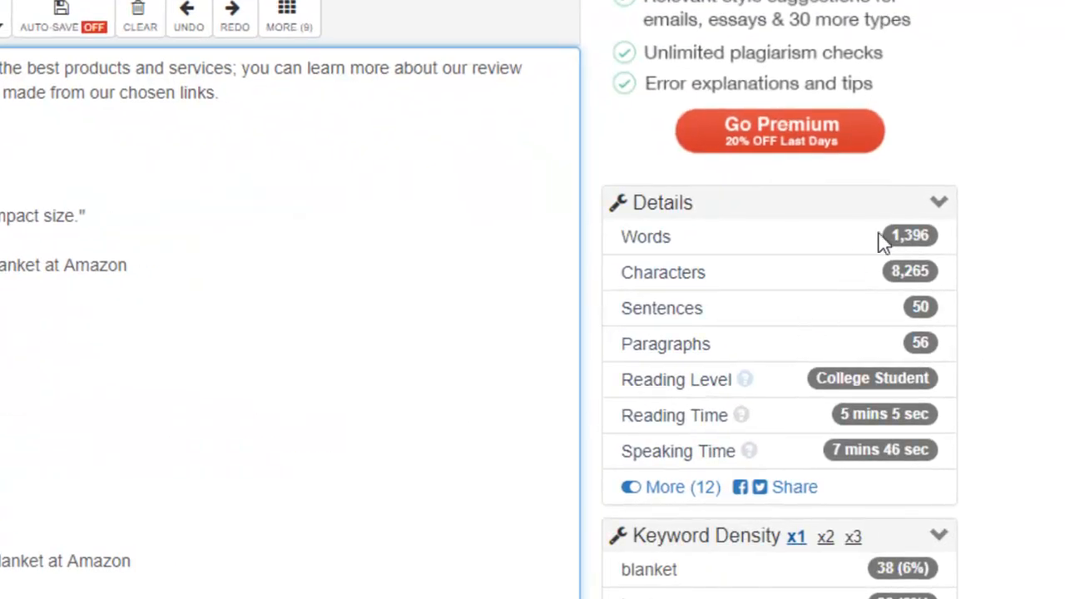
triple_click(907, 241)
left_click(210, 296)
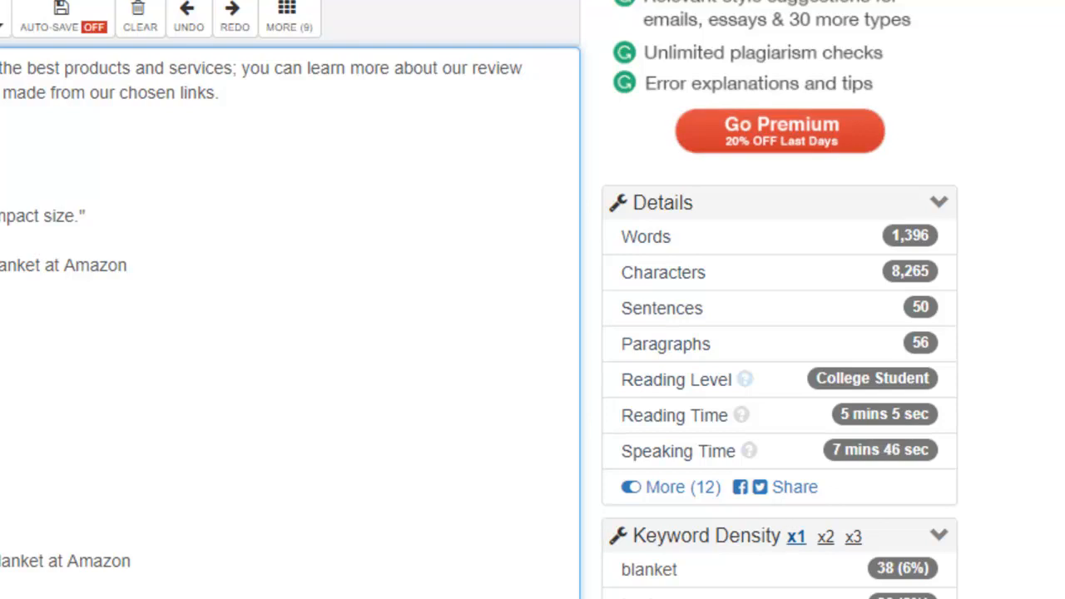
- Switch to the Oprah Magazine travel blankets article and look over how much content it has
key("ctrl+shift+Tab")
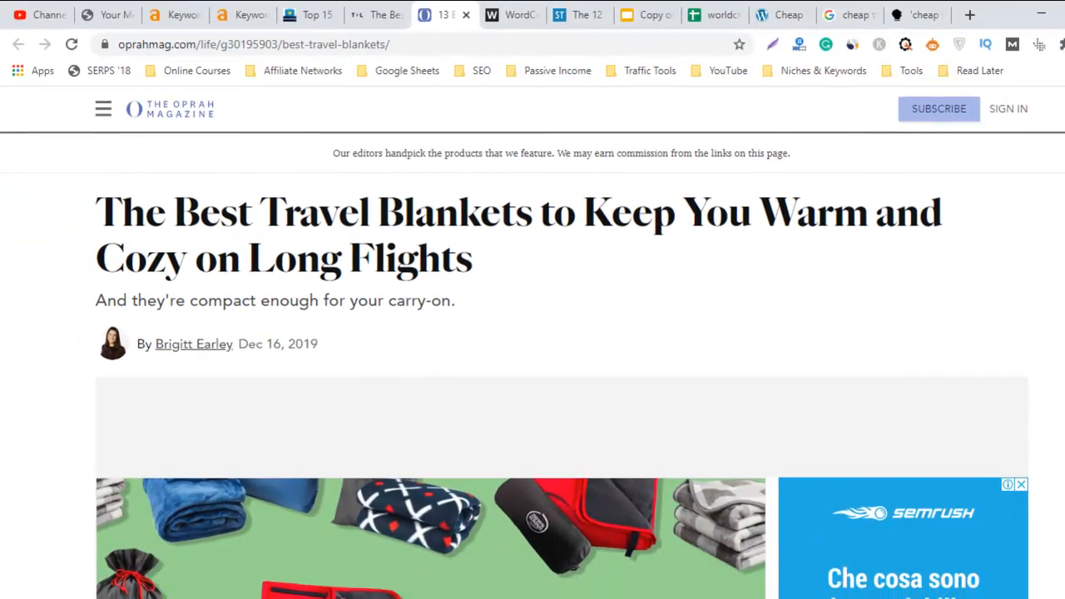
scroll(916, 181, "down", 10)
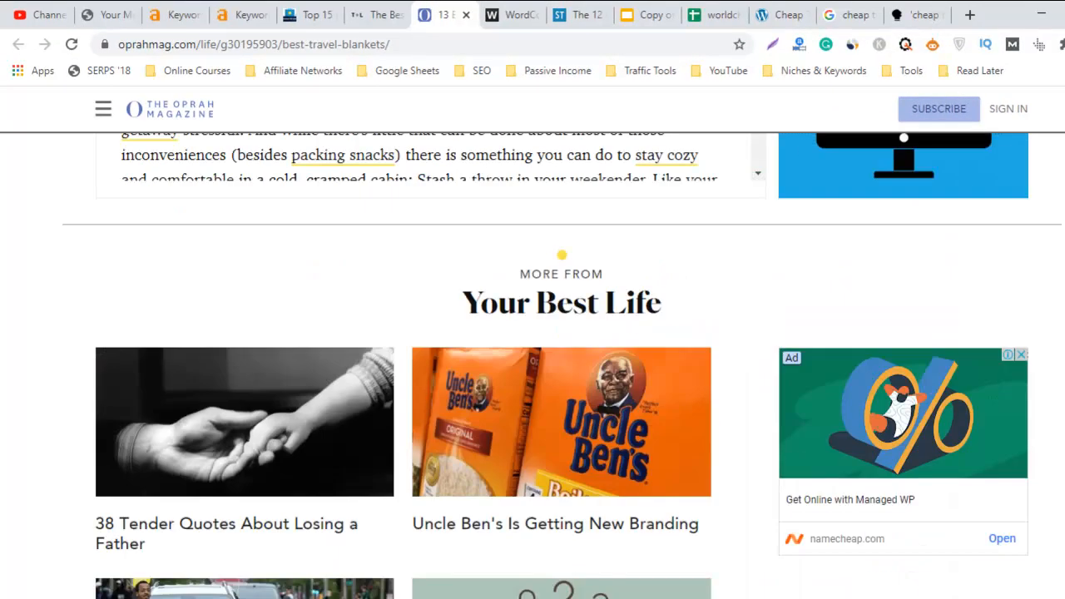
scroll(562, 255, "up", 10)
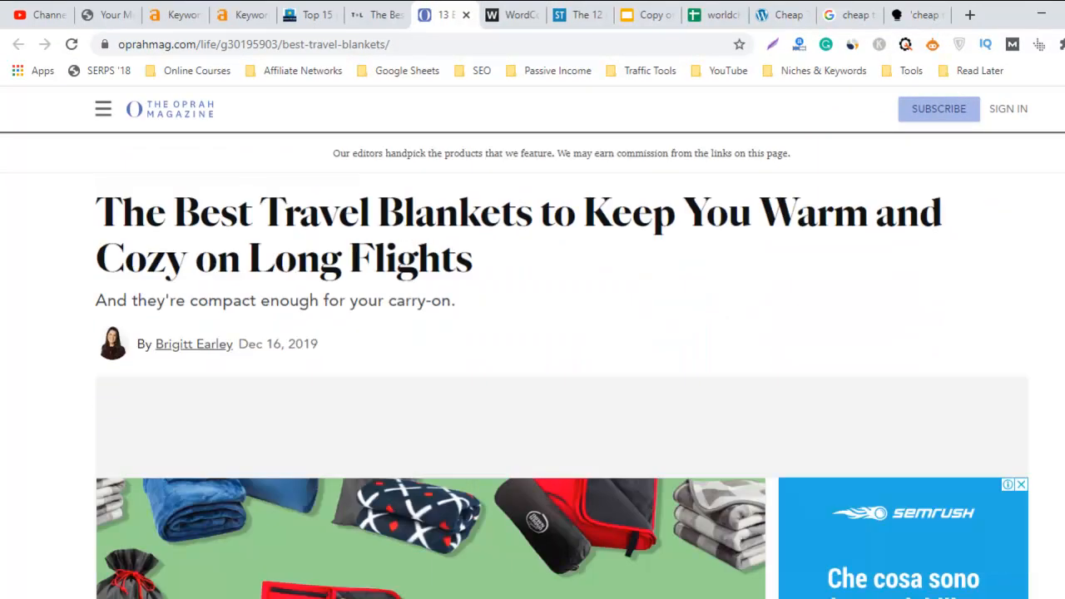
key("ctrl+shift+Tab")
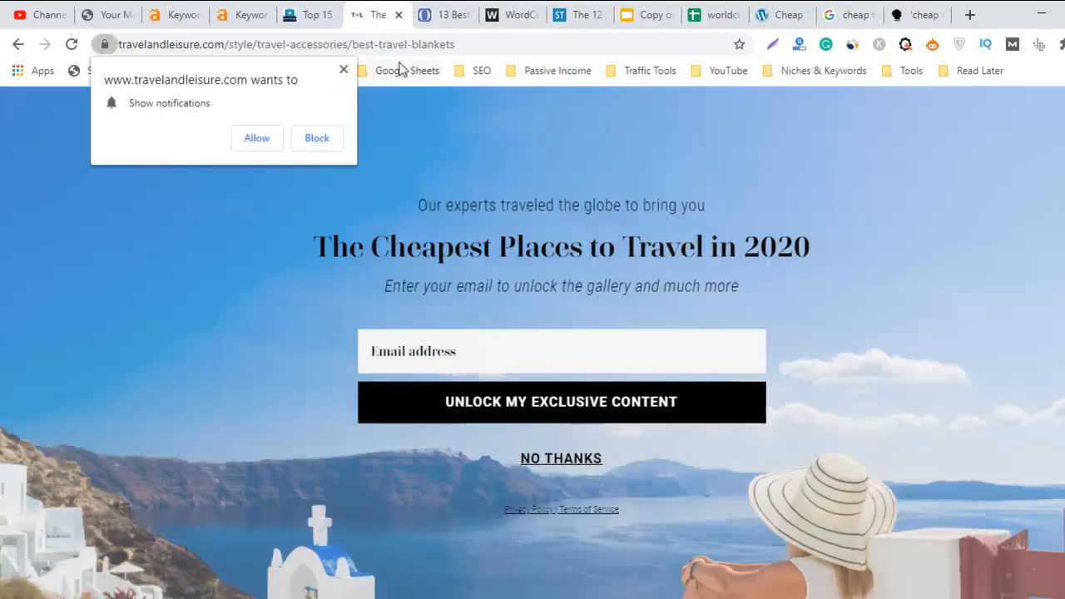
left_click(576, 462)
scroll(532, 416, "down", 20)
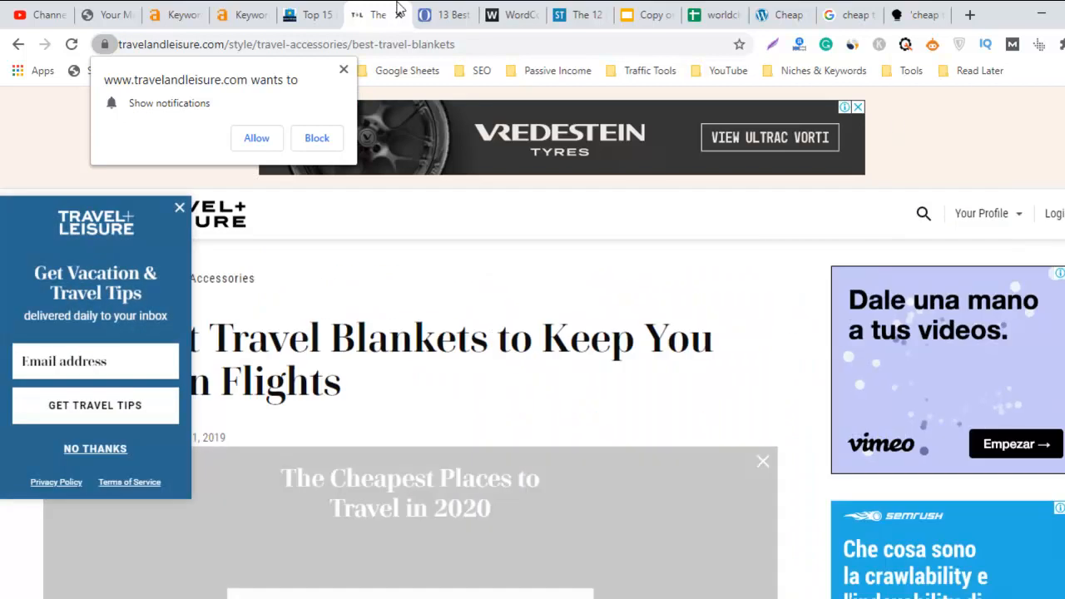
left_click(309, 14)
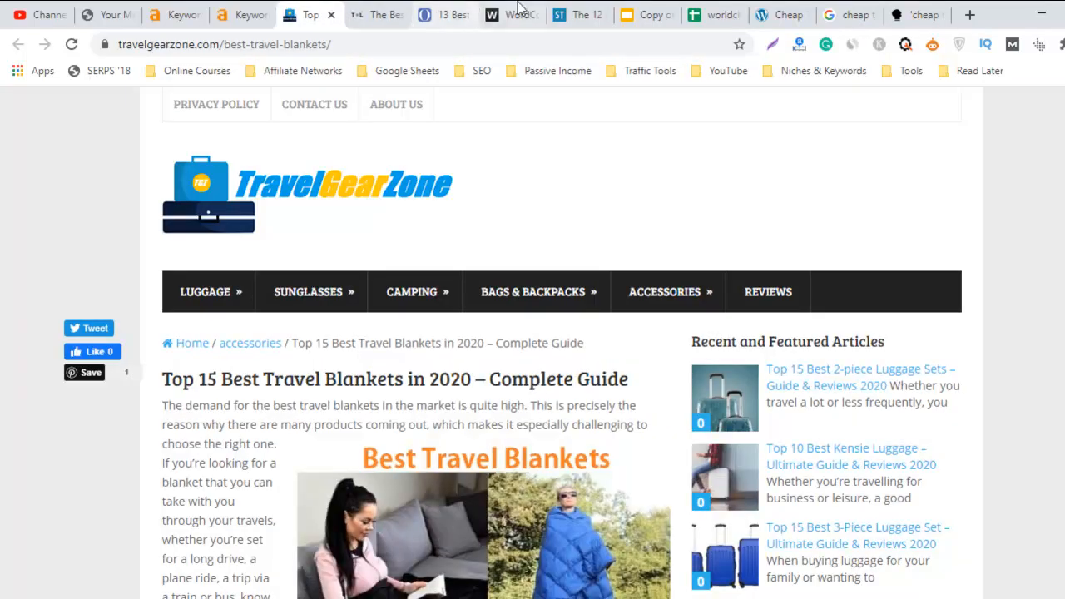
left_click(573, 13)
left_click(507, 11)
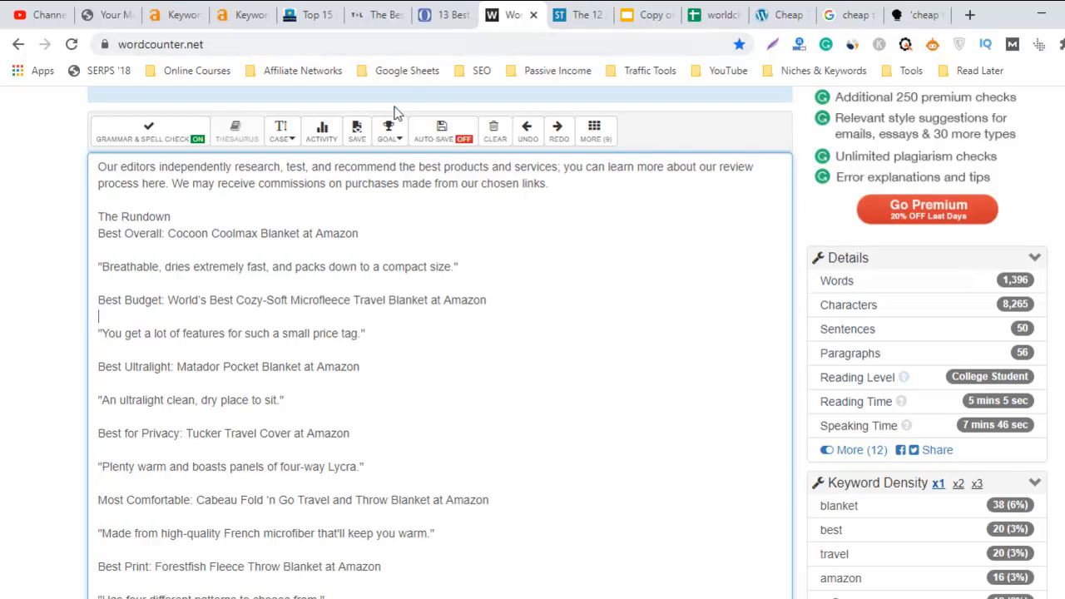
- Switch to the Keyword Research sheet and enter 1500 as the Content Length for "best travel blanket"
left_click(243, 14)
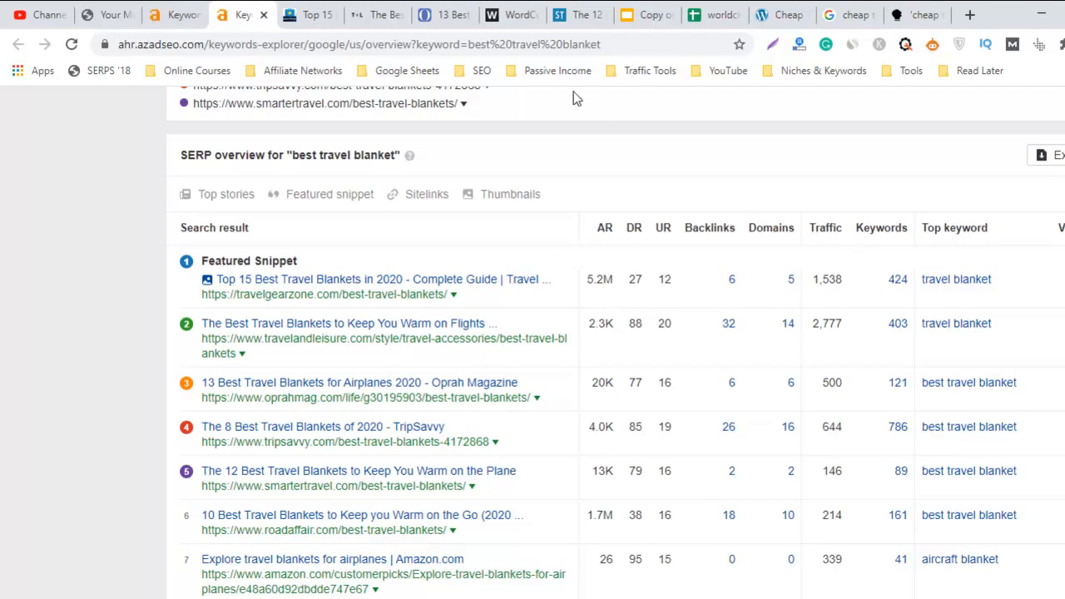
left_click(718, 14)
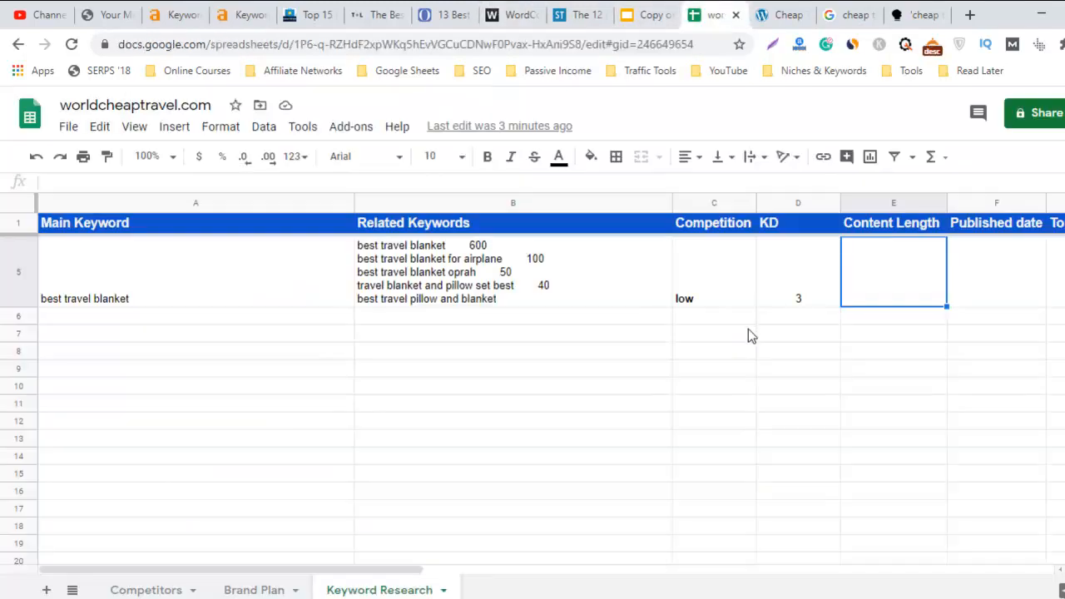
type("1500")
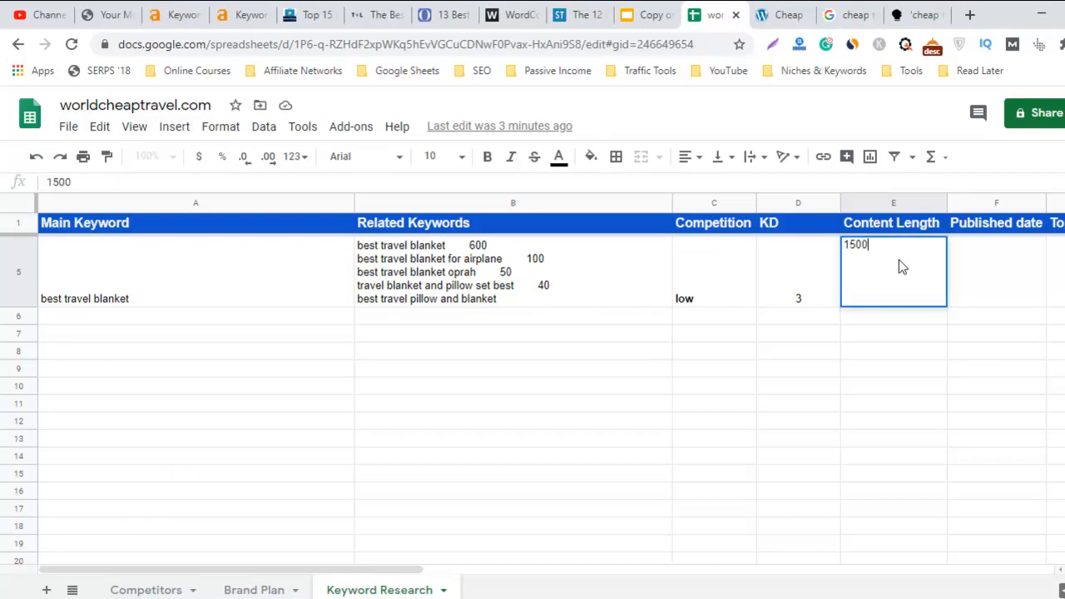
left_click(887, 354)
left_click(893, 308)
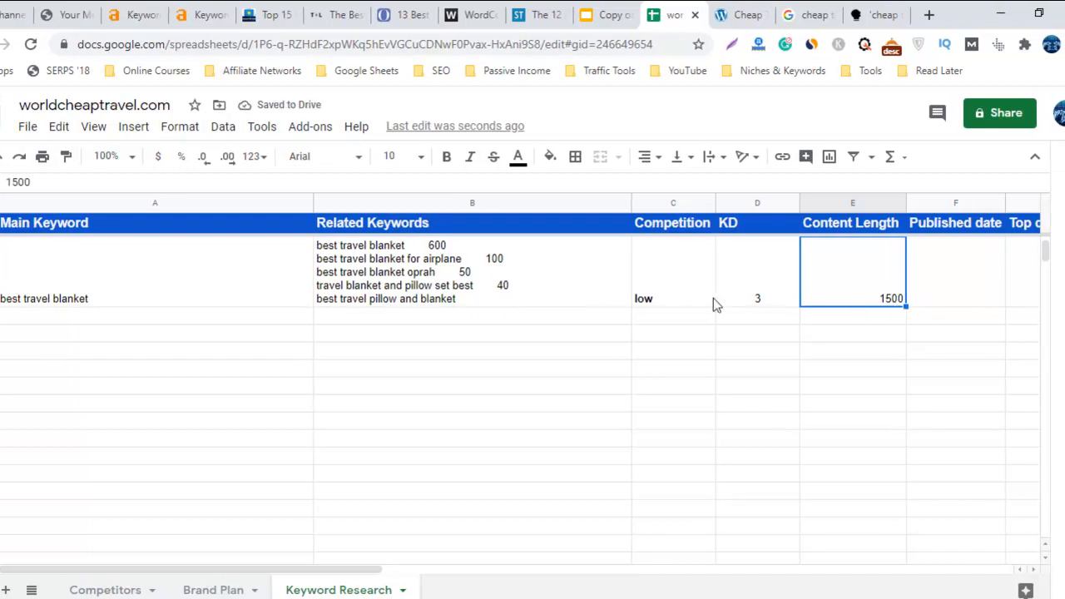
mouse_move(364, 576)
left_mouse_down()
mouse_move(487, 578)
mouse_move(374, 582)
left_mouse_up()
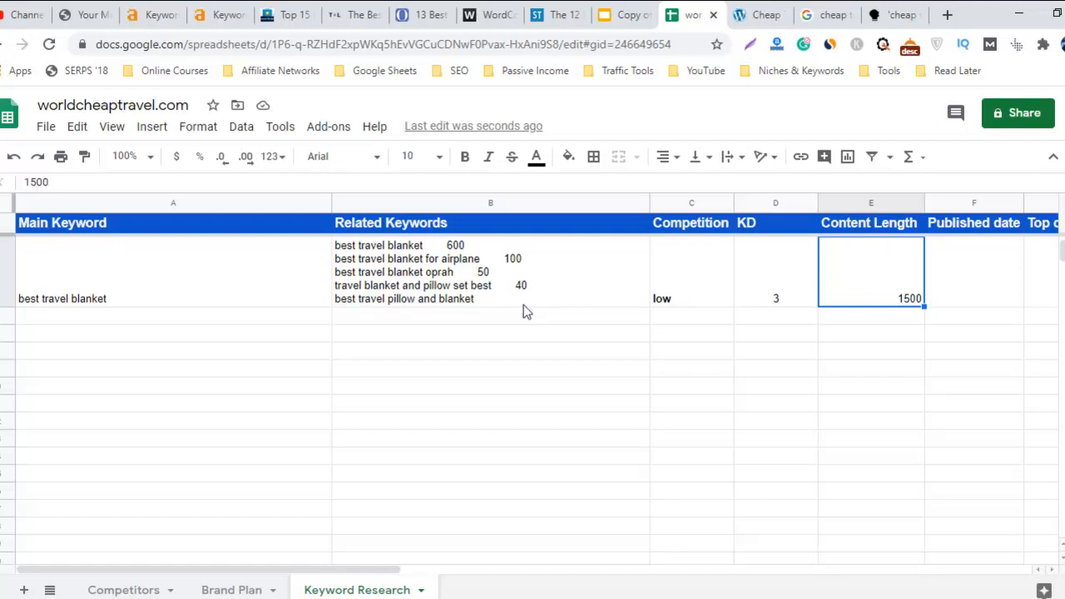
- Copy the TravelGearZone, Travel + Leisure, Oprah Magazine and TripSavvy URLs listed under the Ahrefs position history chart for "best travel blanket"
left_click(233, 10)
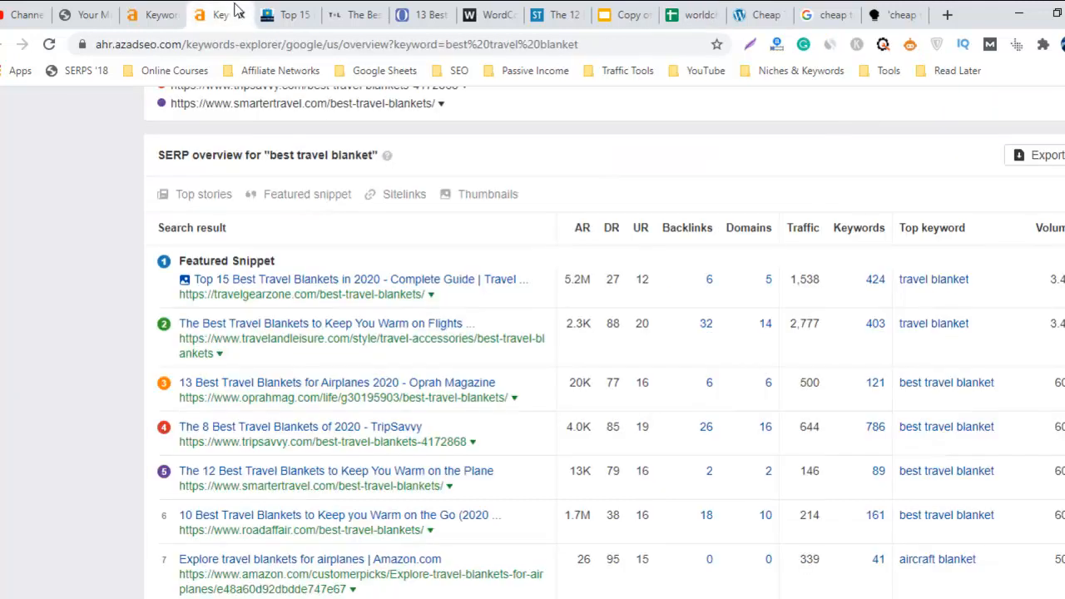
scroll(358, 439, "up", 5)
scroll(358, 440, "down", 2)
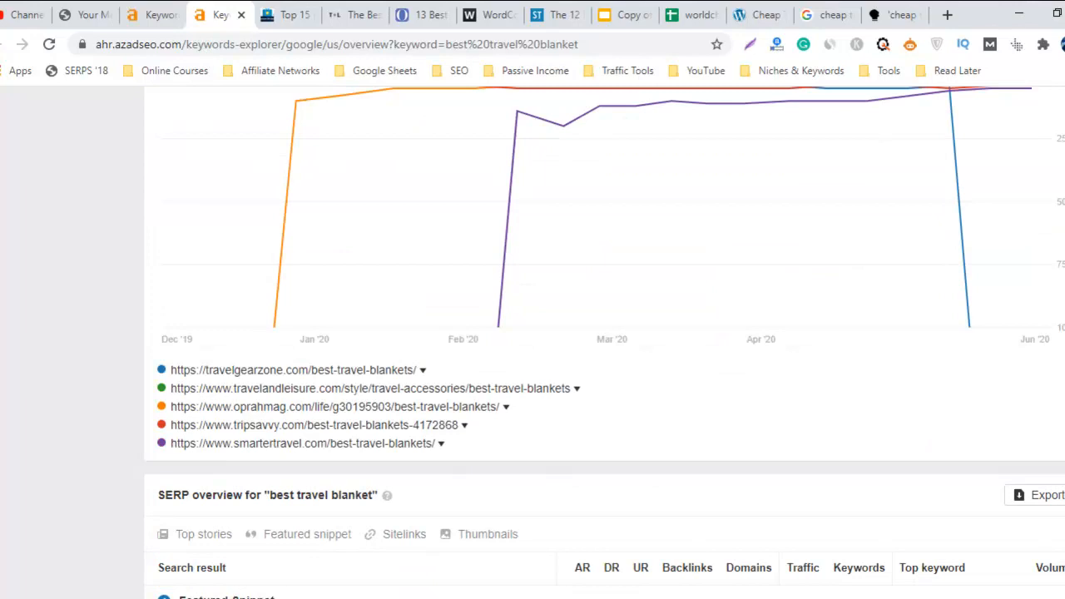
scroll(921, 392, "up", 10)
scroll(920, 392, "down", 5)
scroll(604, 341, "down", 5)
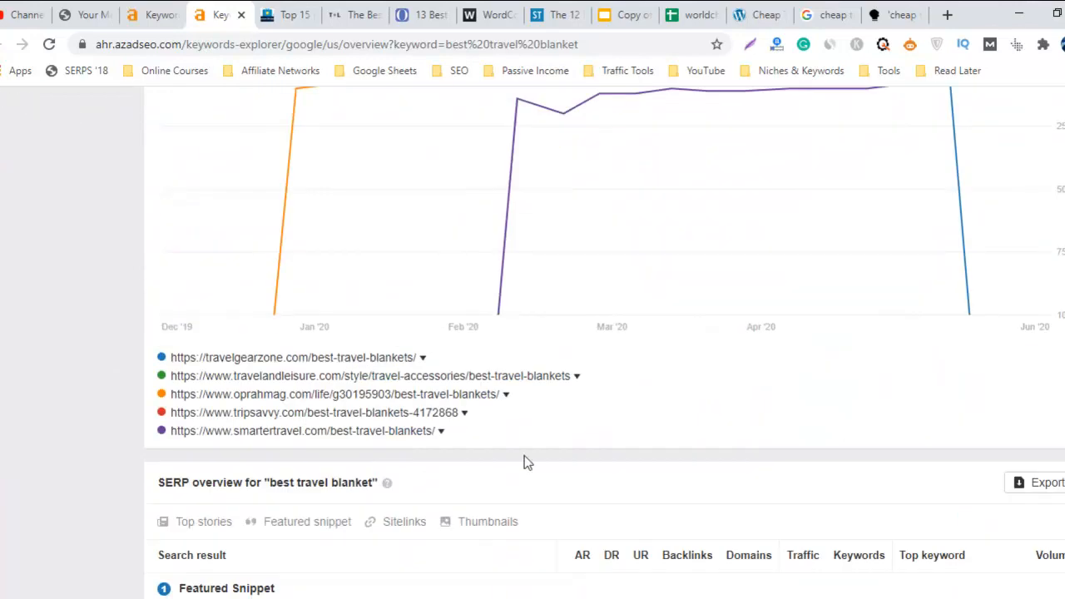
left_click_drag(441, 446, 167, 358)
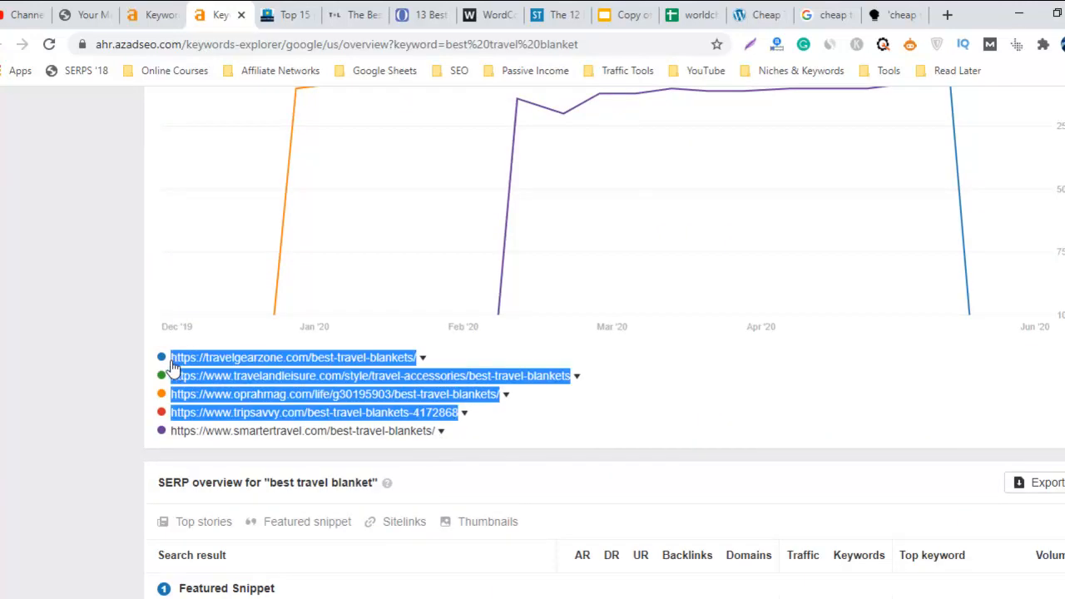
right_click(287, 381)
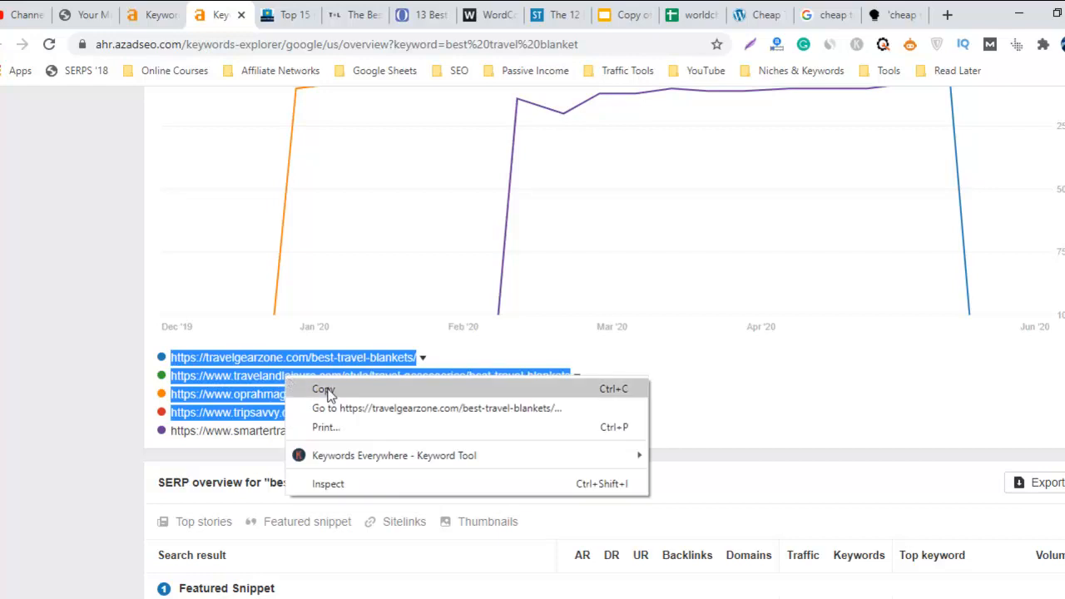
left_click(325, 389)
- Paste the four copied URLs into the "Top competitors for this keyword" cell of the "best travel blanket" row in the Keyword Research sheet
left_click(706, 11)
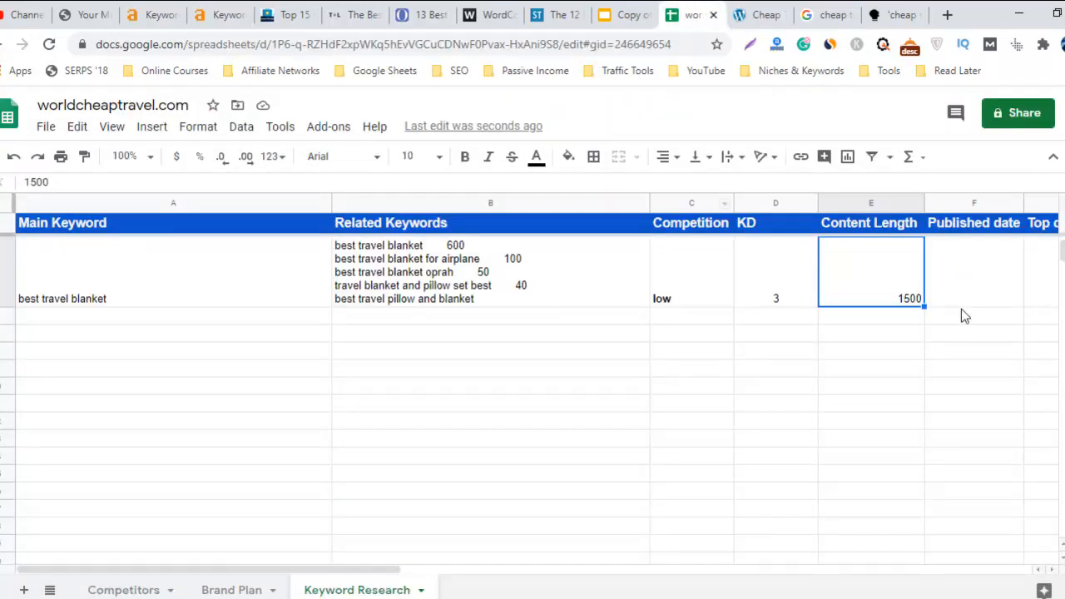
left_click_drag(375, 576, 583, 574)
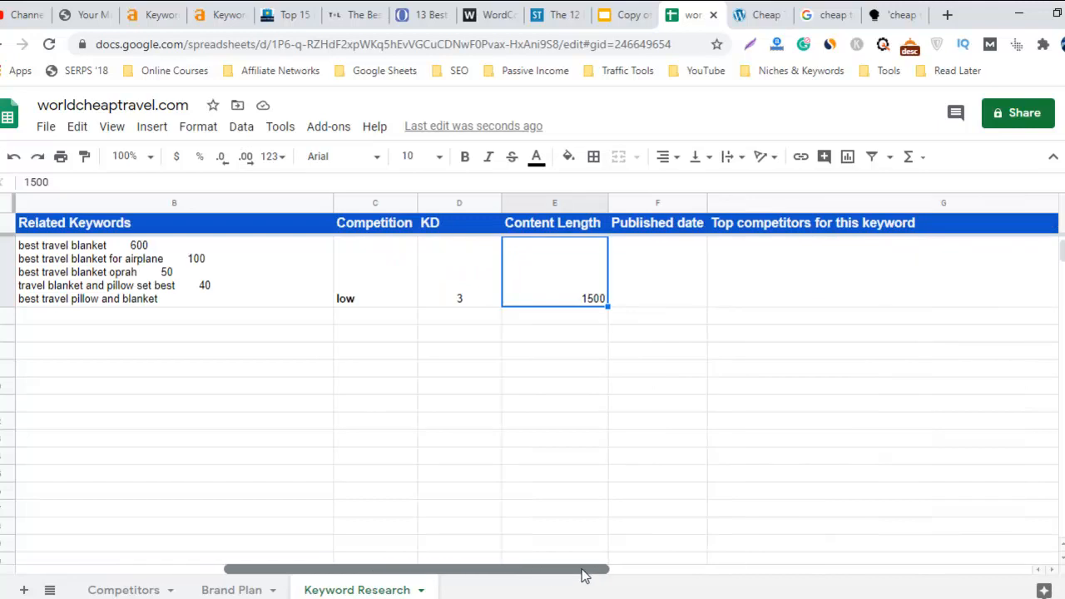
left_click(852, 283)
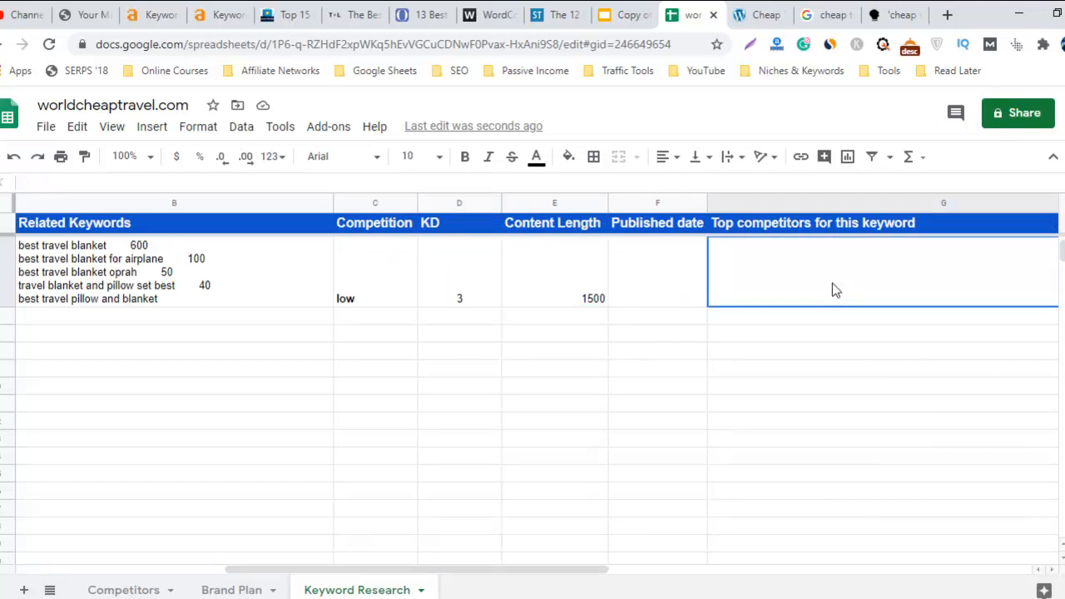
double_click(832, 283)
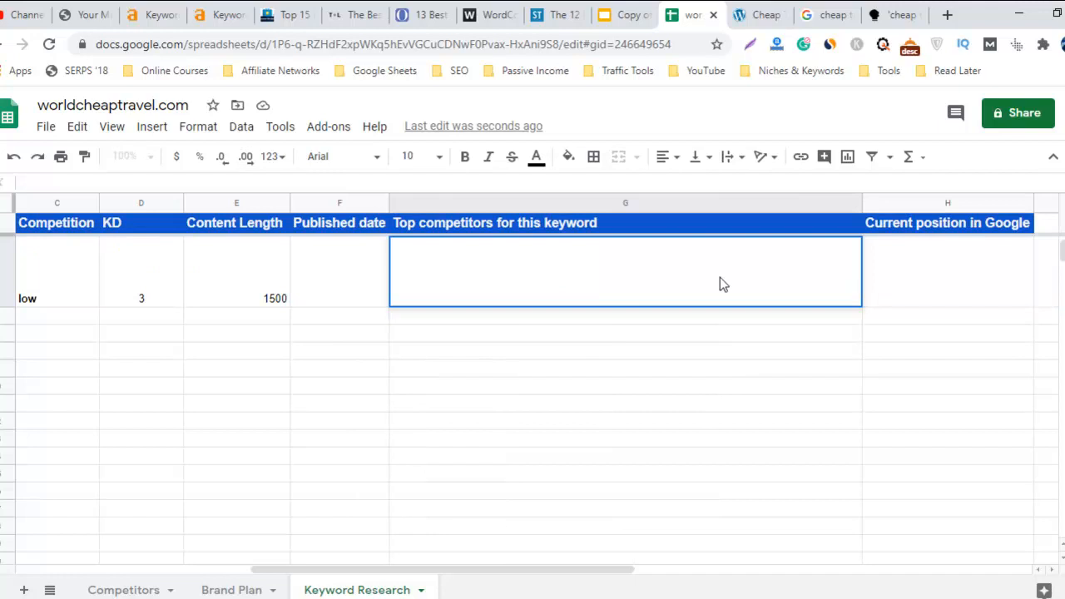
left_click(618, 382)
double_click(655, 288)
key("ctrl+v")
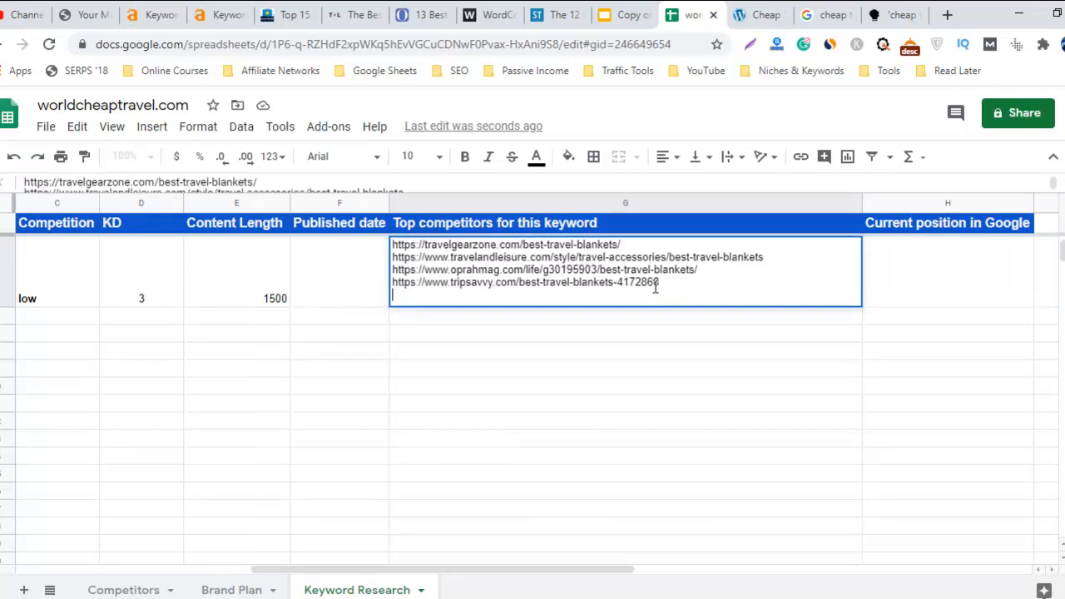
left_click(633, 369)
left_click(542, 261)
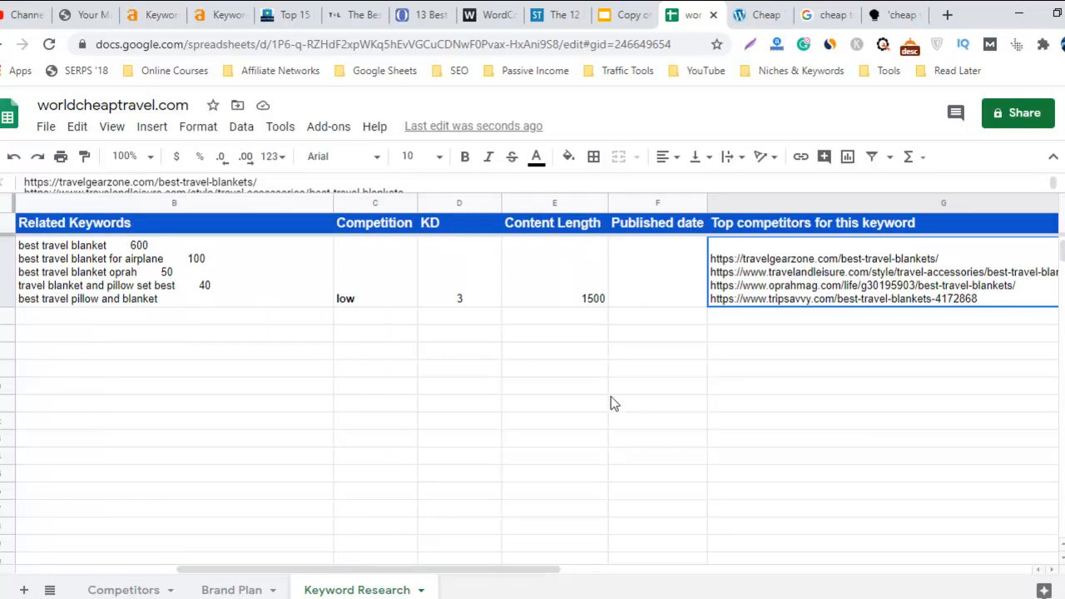
- Look over the "Published date" and "Current position in Google" cells of the "best travel blanket" row
left_click_drag(511, 576, 583, 564)
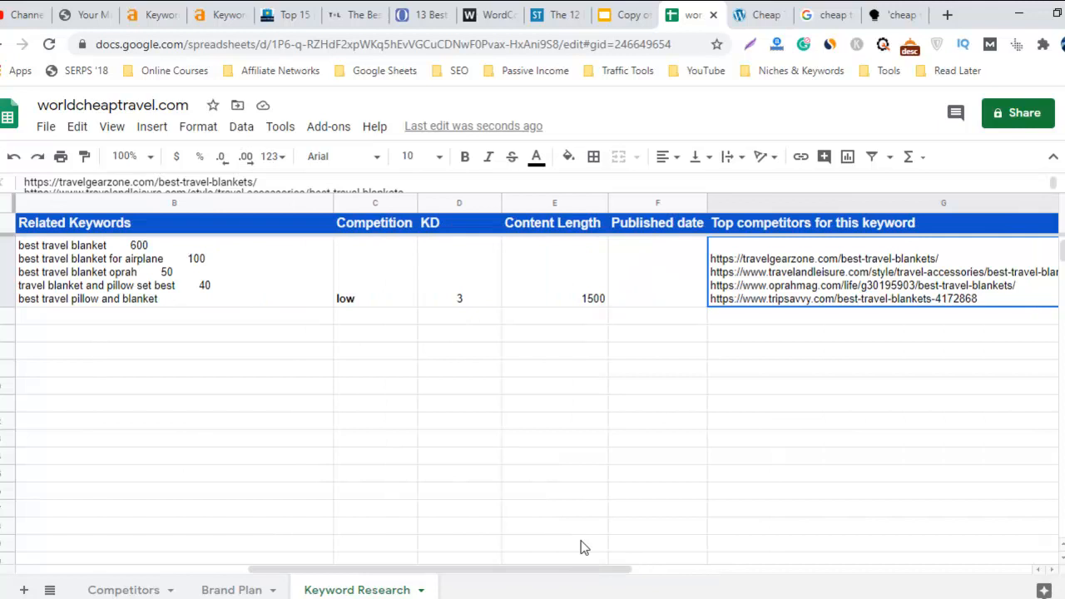
left_click(677, 273)
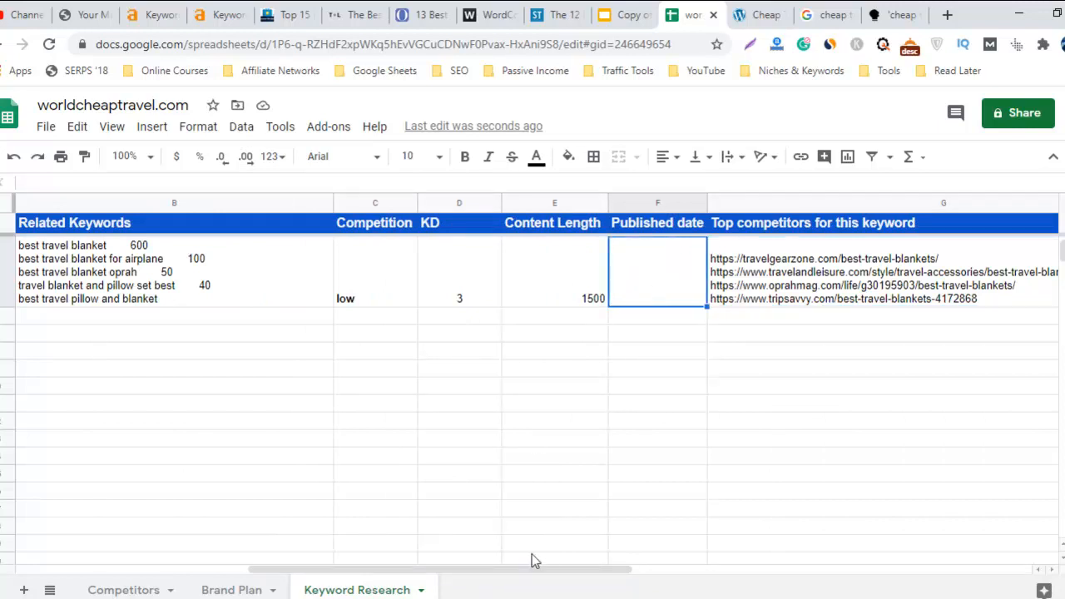
left_click_drag(561, 571, 708, 571)
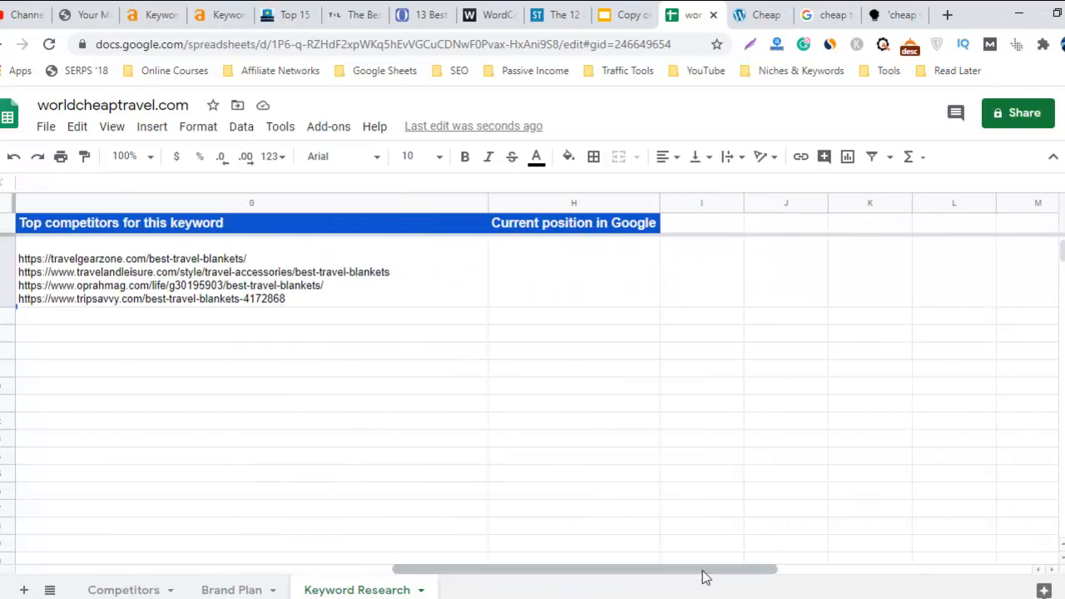
left_click(548, 266)
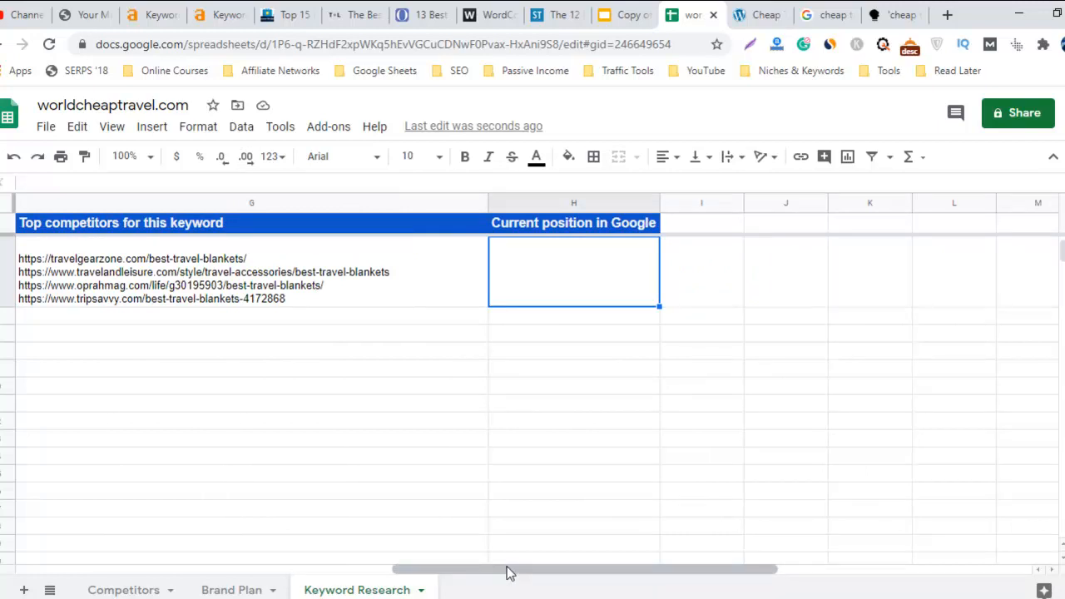
left_click_drag(508, 572, 91, 556)
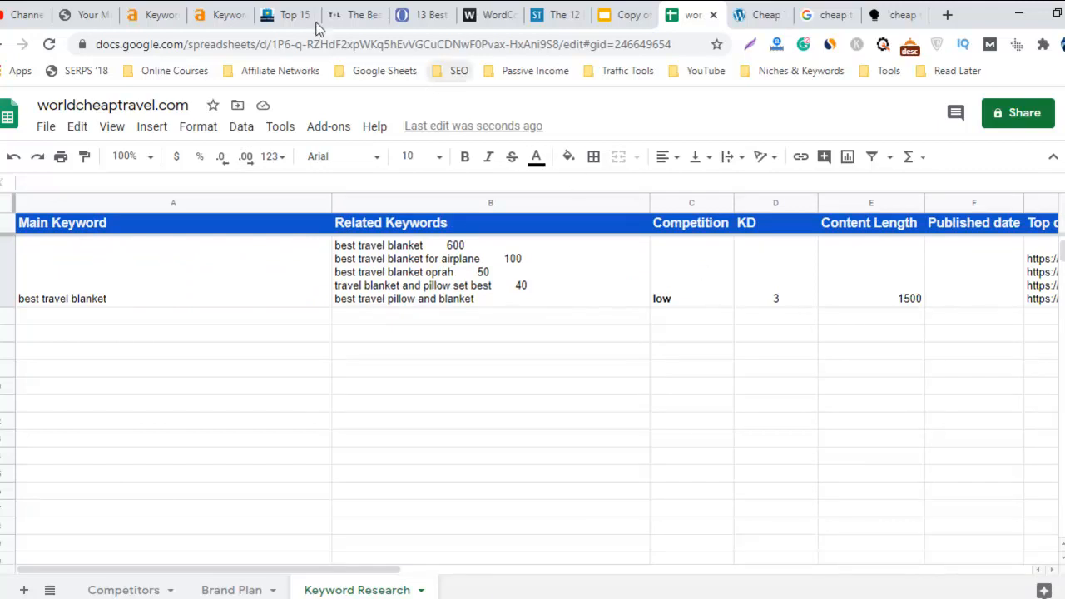
- Review the Ahrefs keyword overview for "best travel blanket" and return to the Keyword Research sheet
left_click(208, 14)
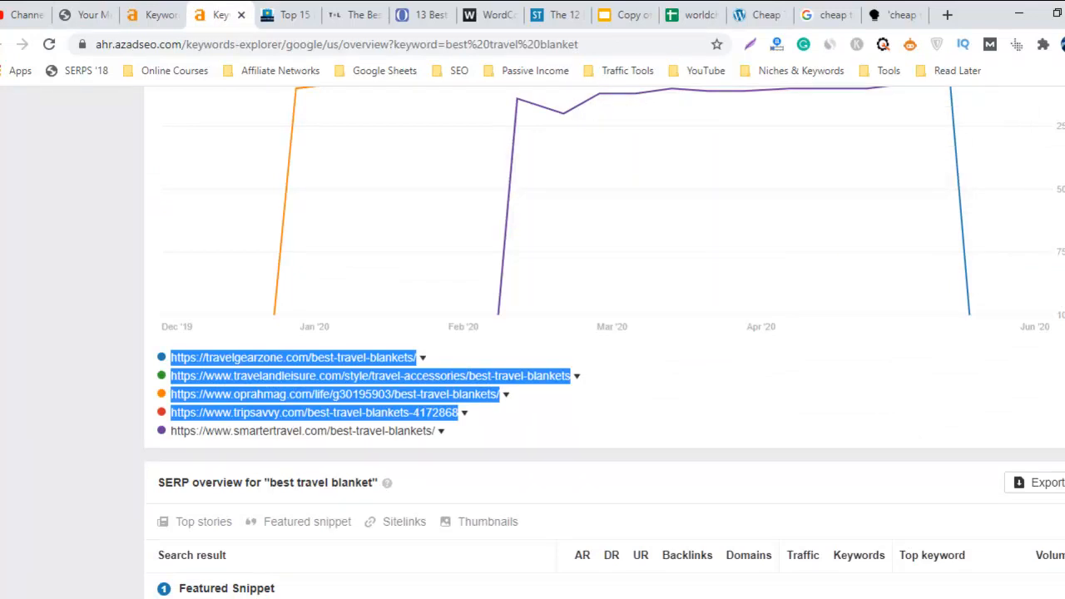
scroll(803, 296, "up", 15)
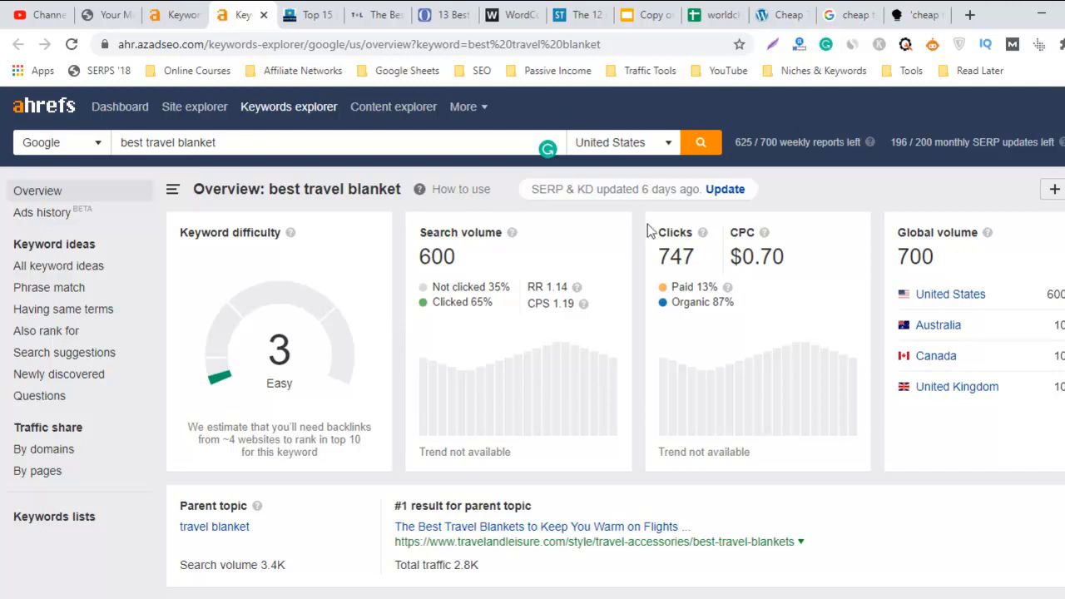
scroll(411, 358, "down", 10)
scroll(784, 193, "down", 5)
scroll(784, 193, "up", 15)
left_click(709, 14)
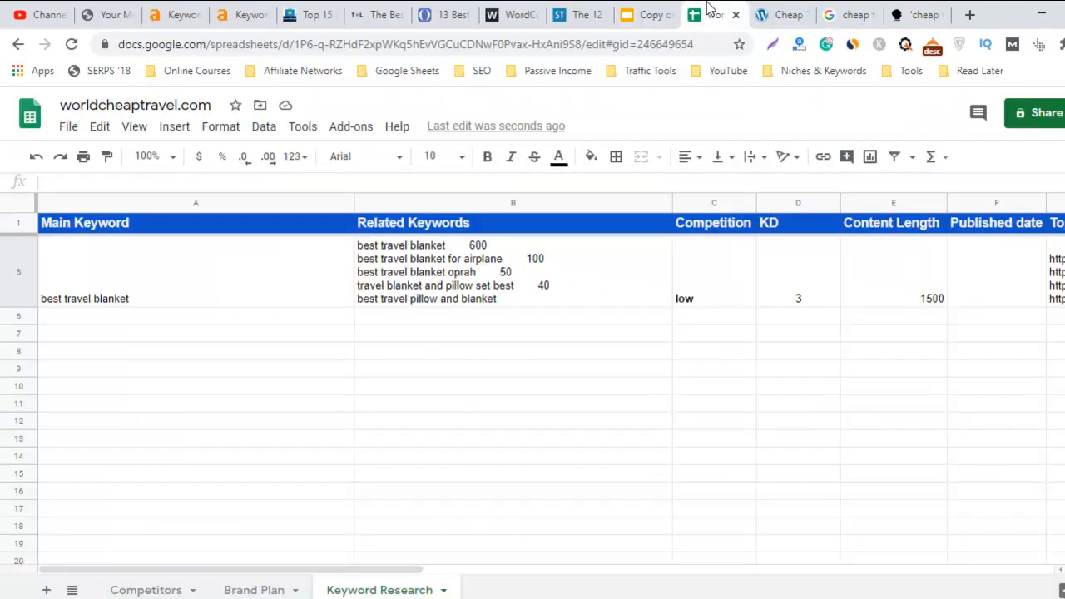